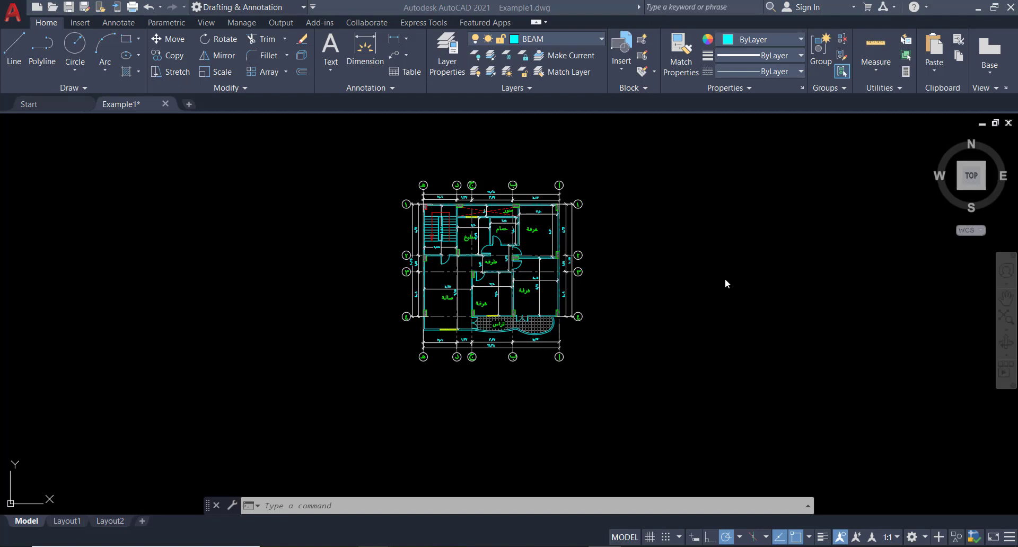
- Draw two concentric circles to the right of the floor plan
click(643, 278)
key(Escape)
key(Escape)
text(c)
key(Return)
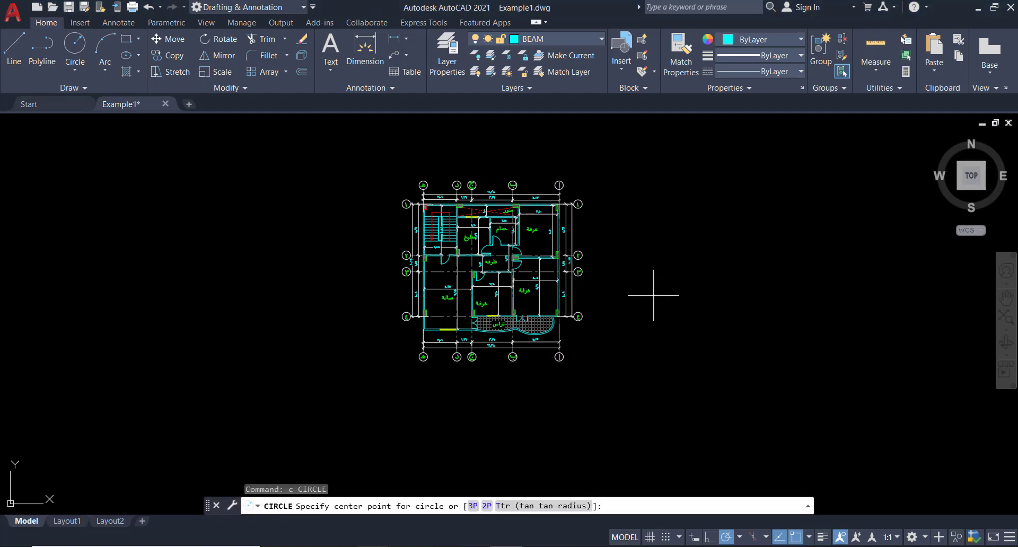
scroll(658, 293, up, 2)
click(673, 293)
click(675, 257)
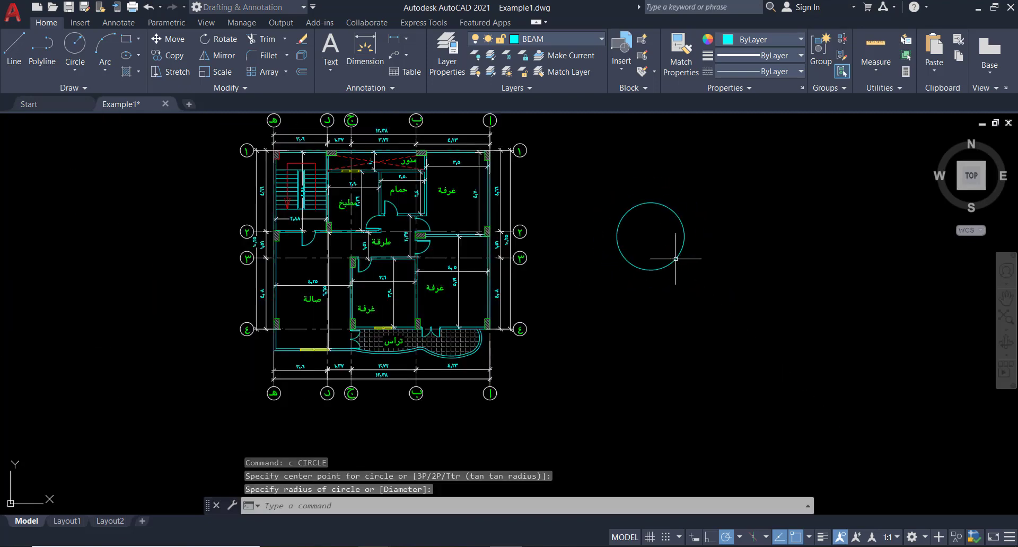
key(Return)
click(651, 236)
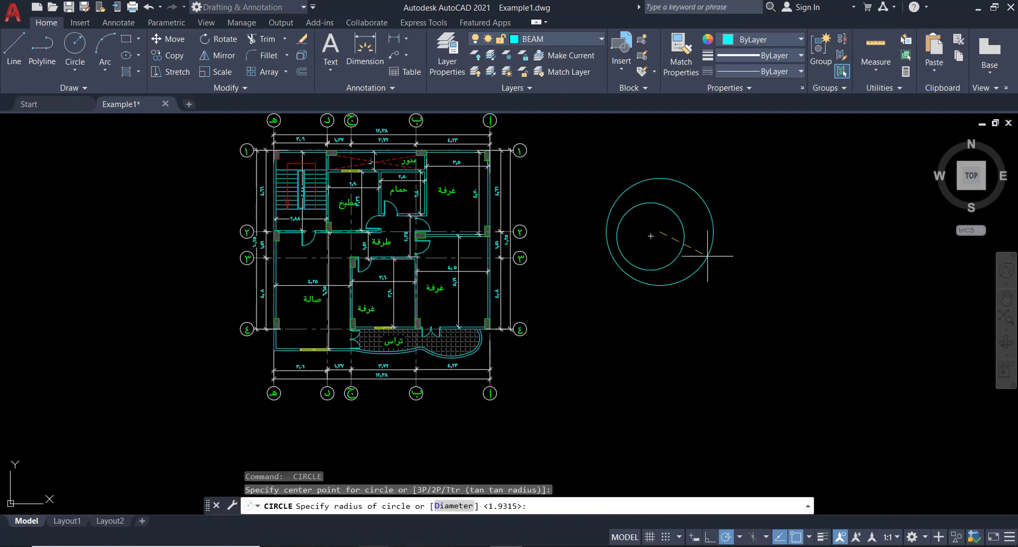
key(Escape)
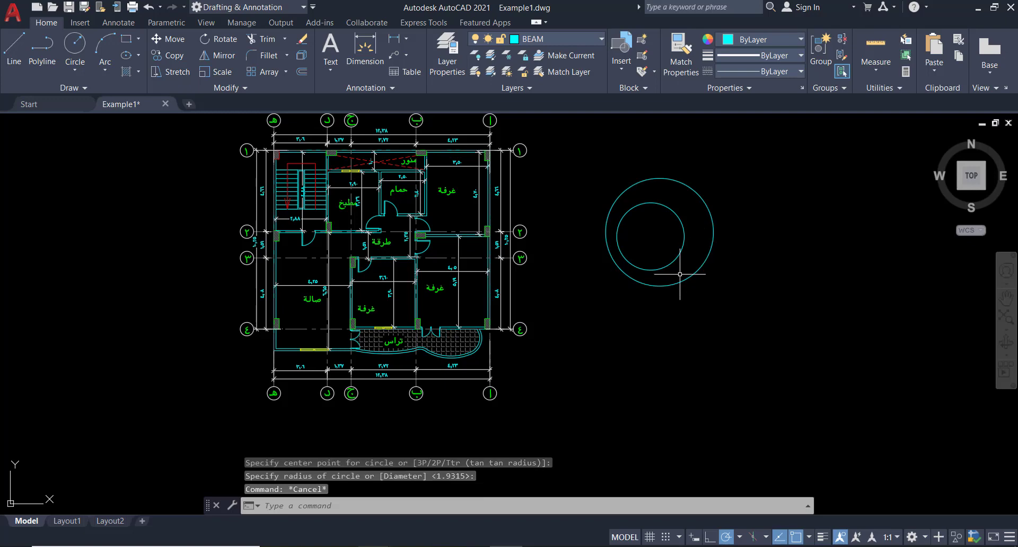
- Draw a square with RECTANG beside the circles
text(rec)
key(Return)
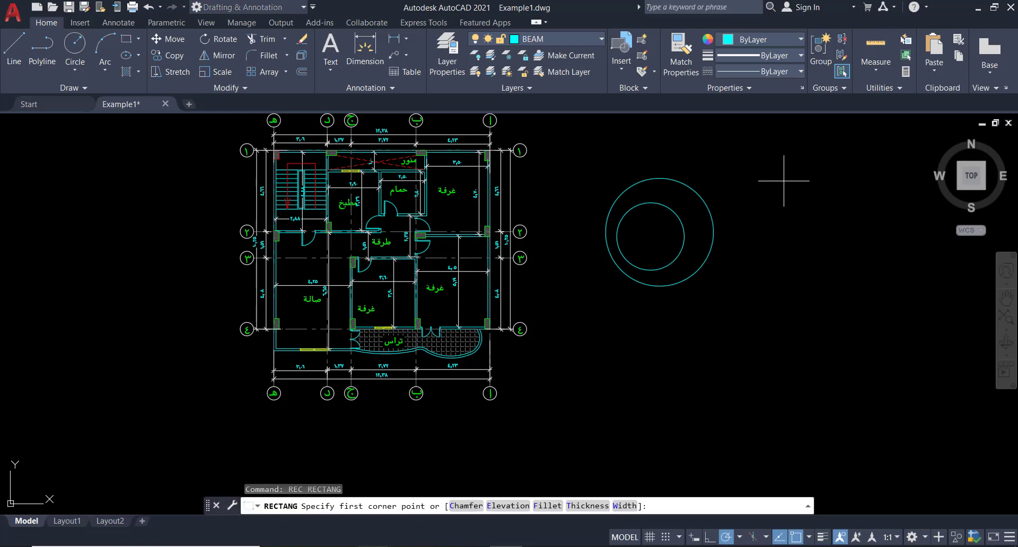
click(785, 183)
click(729, 239)
key(Escape)
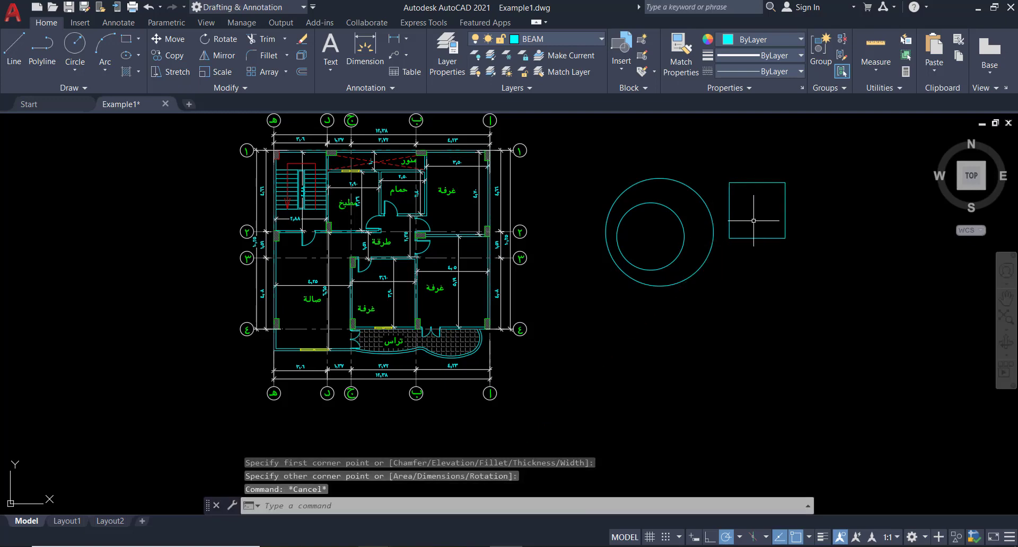
click(726, 242)
key(Escape)
- Draw a closed line outline around the circles and square
text(l)
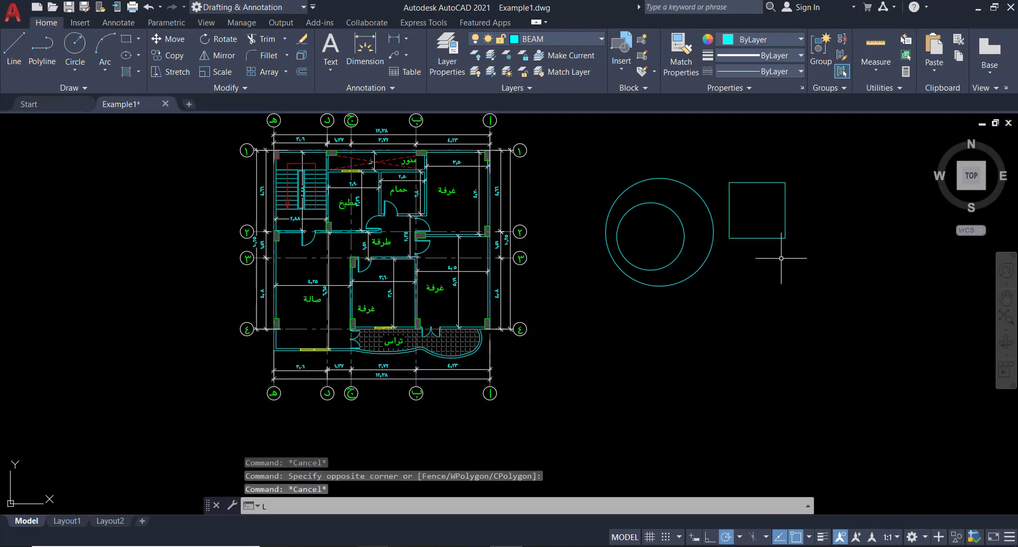
key(Escape)
key(Escape)
text(l)
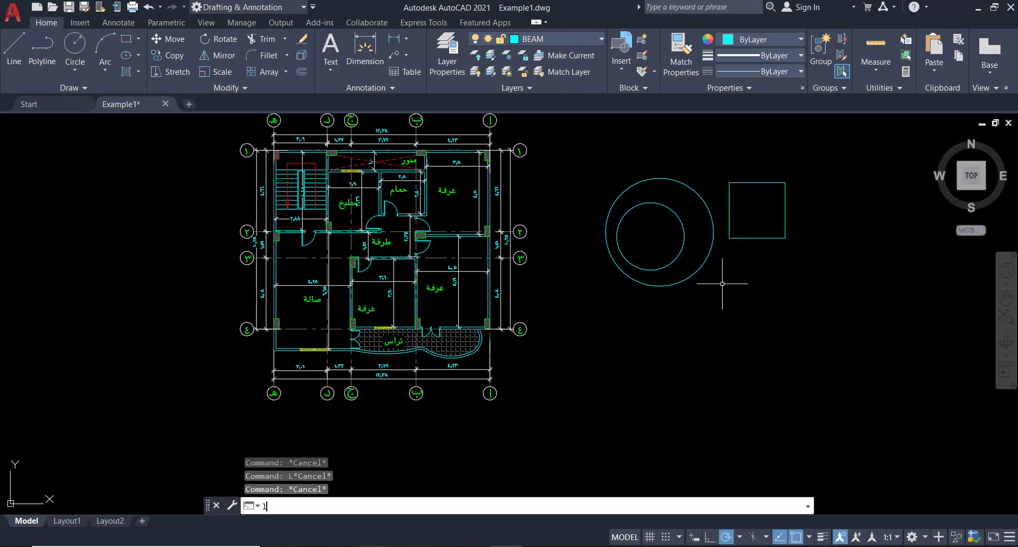
key(Return)
click(724, 293)
click(775, 269)
click(832, 212)
click(818, 159)
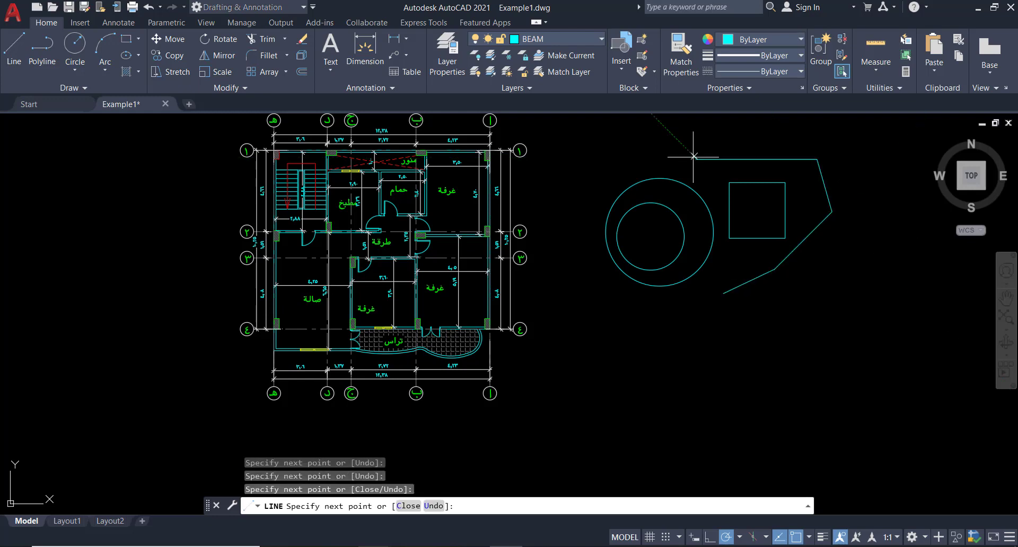
click(696, 159)
click(566, 230)
click(616, 281)
click(659, 300)
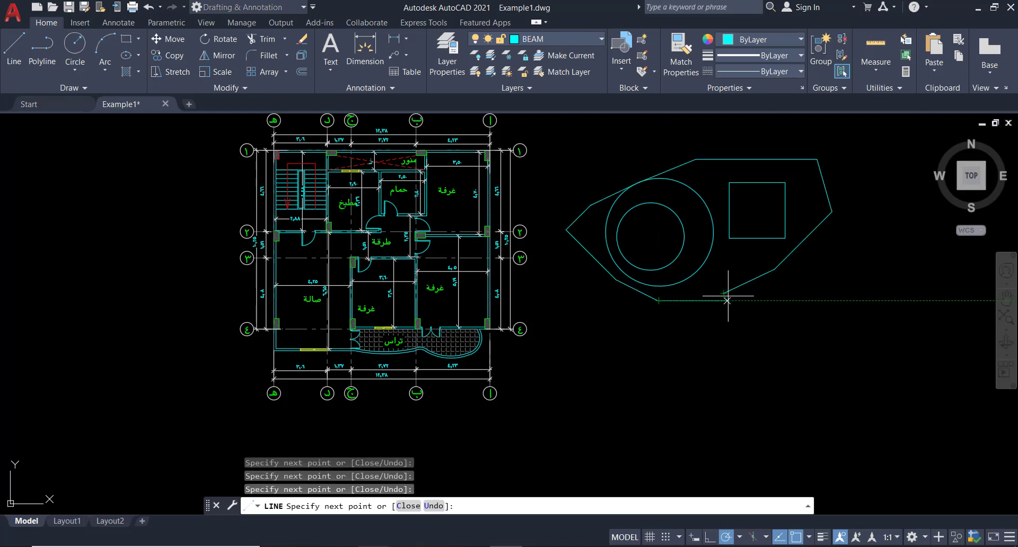
click(727, 301)
click(725, 295)
key(Escape)
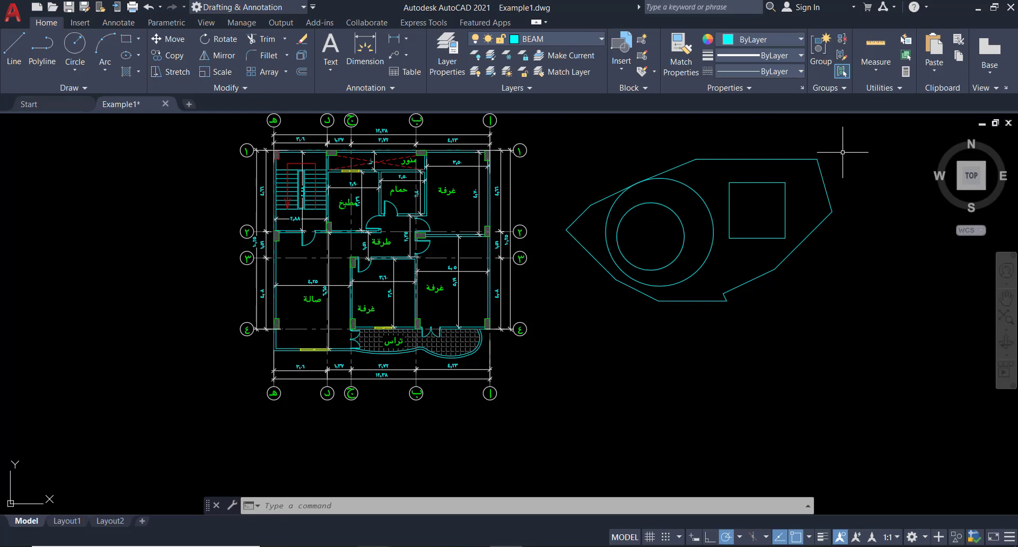
- Window-select the new shapes and open the Block Definition dialog with Create
click(872, 133)
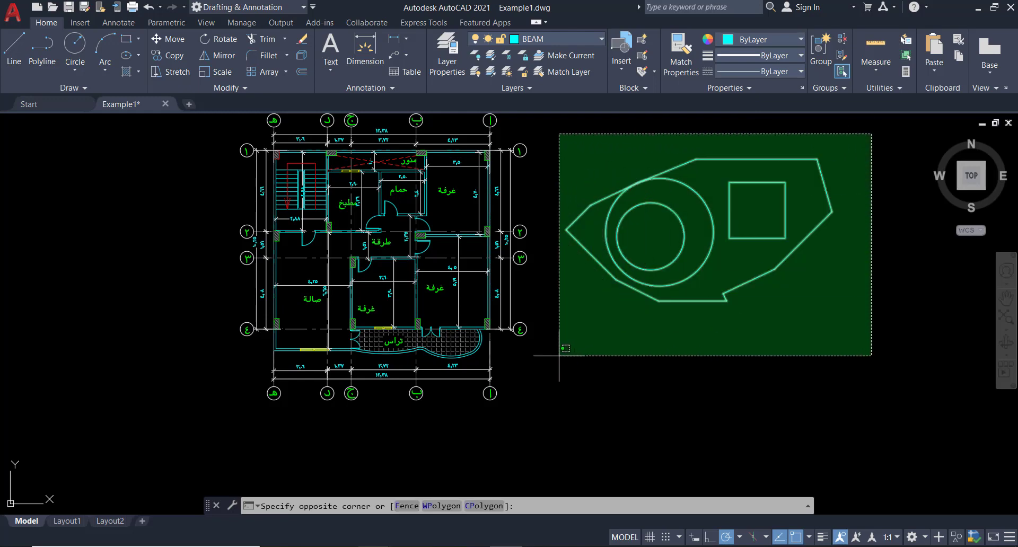
click(859, 189)
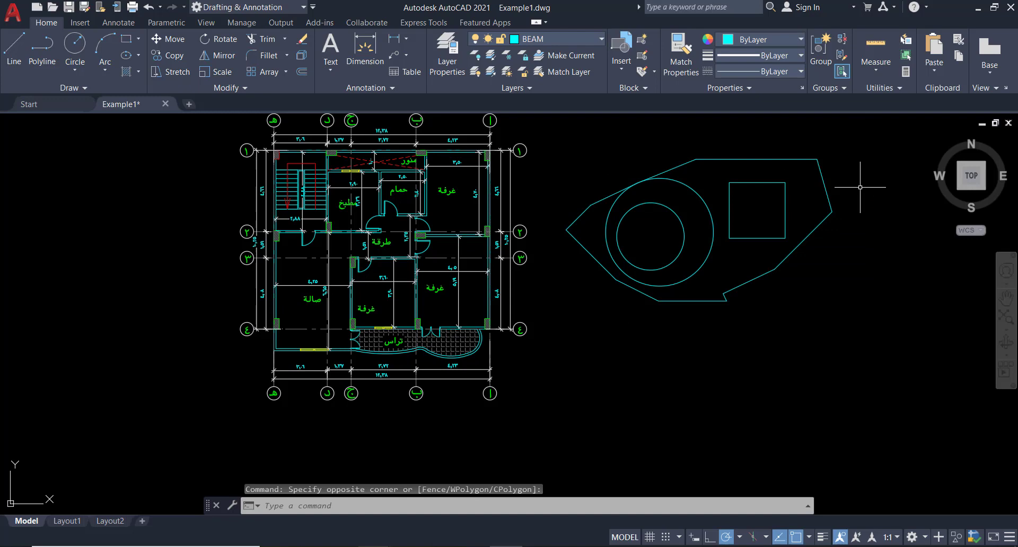
click(644, 42)
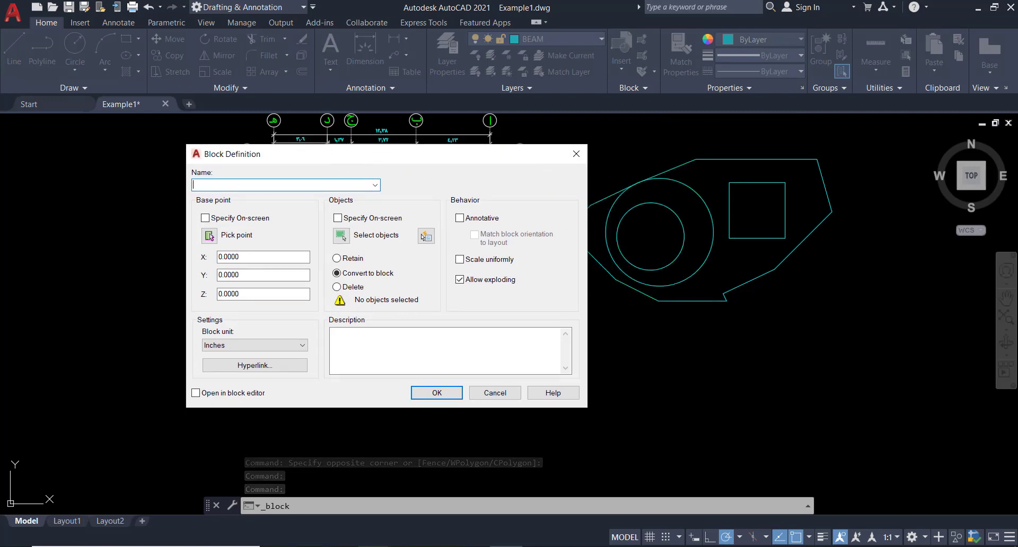
- Enter 'random' as the block name and go back to the drawing to select objects
click(410, 167)
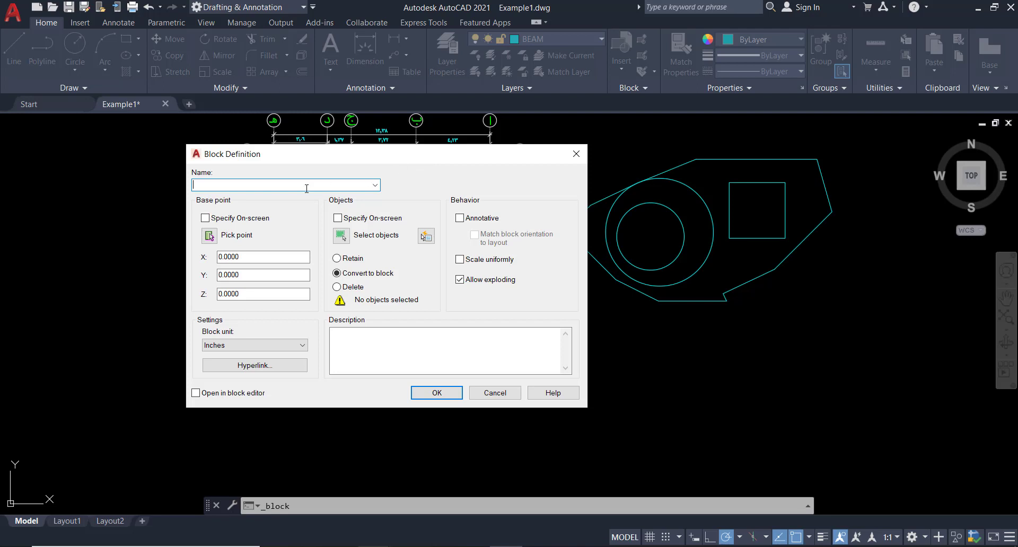
text(random)
drag(353, 159, 292, 163)
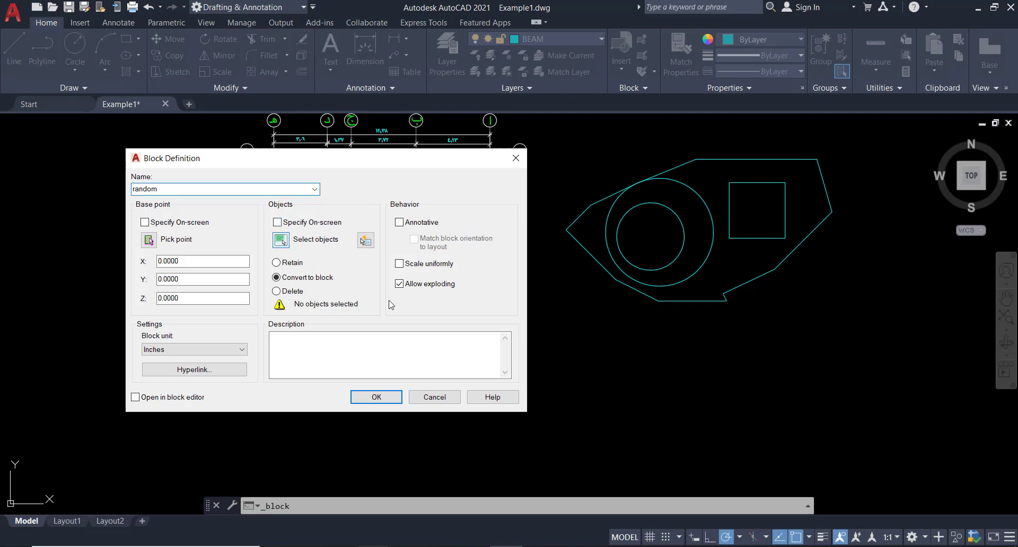
click(282, 242)
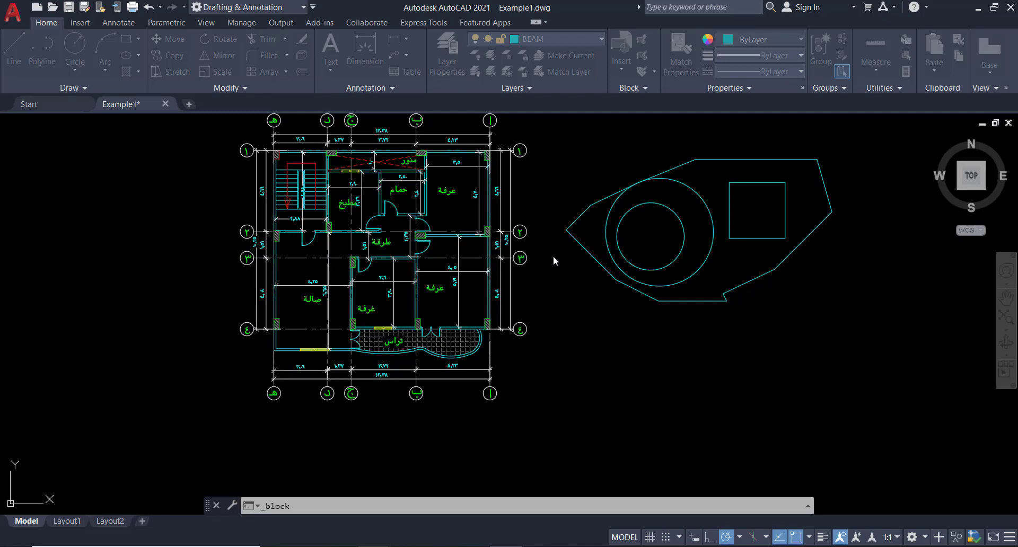
- Window-select the circles, square and outline (14 objects) for the block and confirm
key(Return)
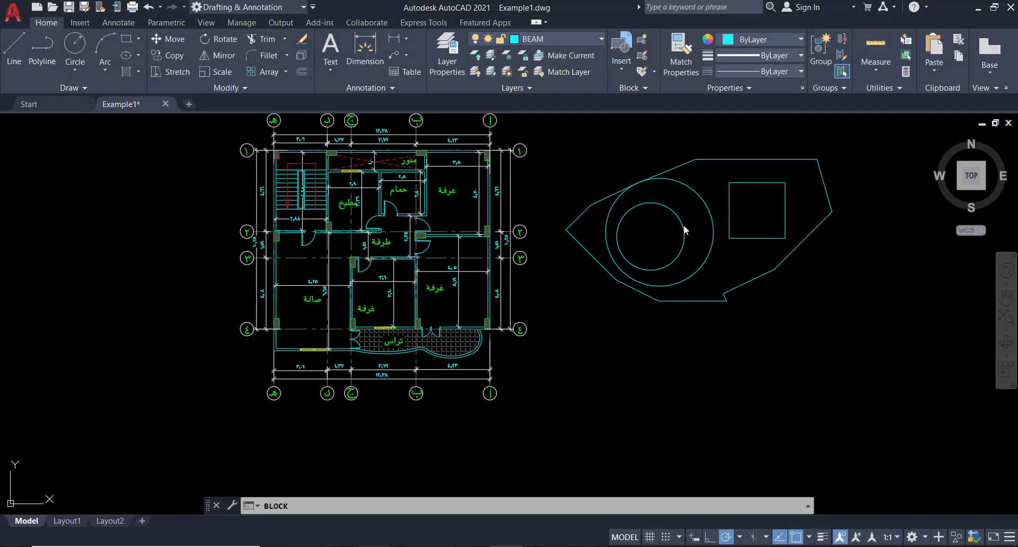
key(Return)
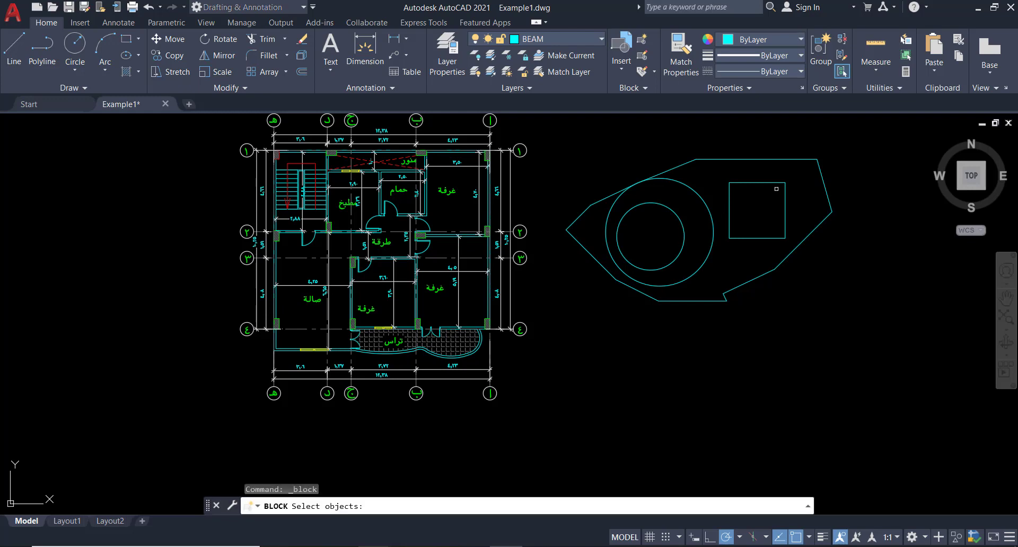
click(879, 141)
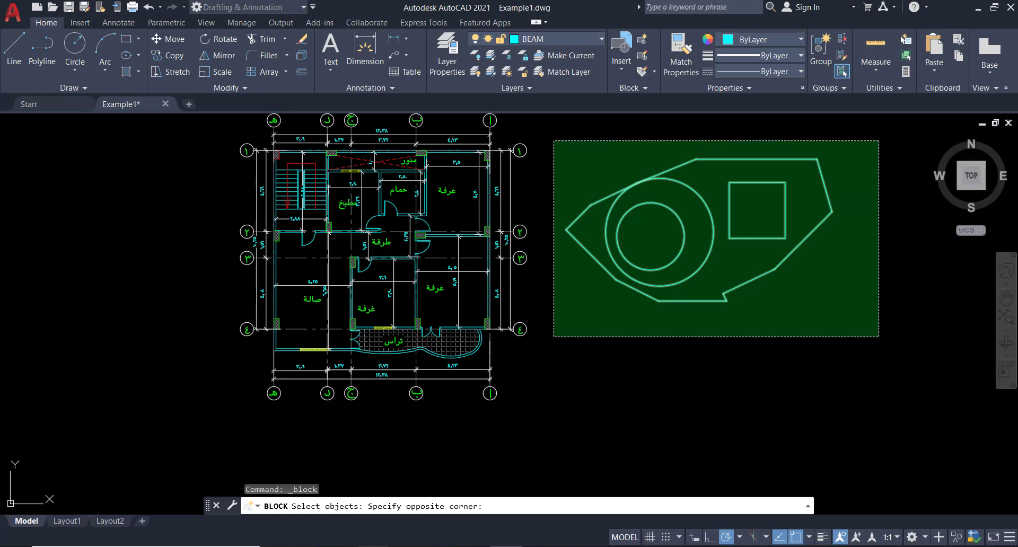
click(554, 336)
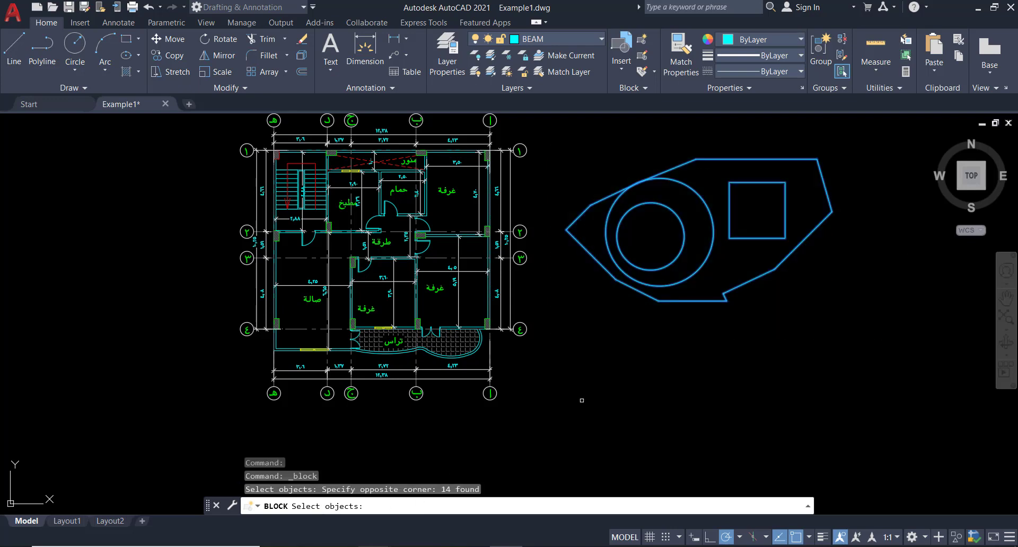
key(Return)
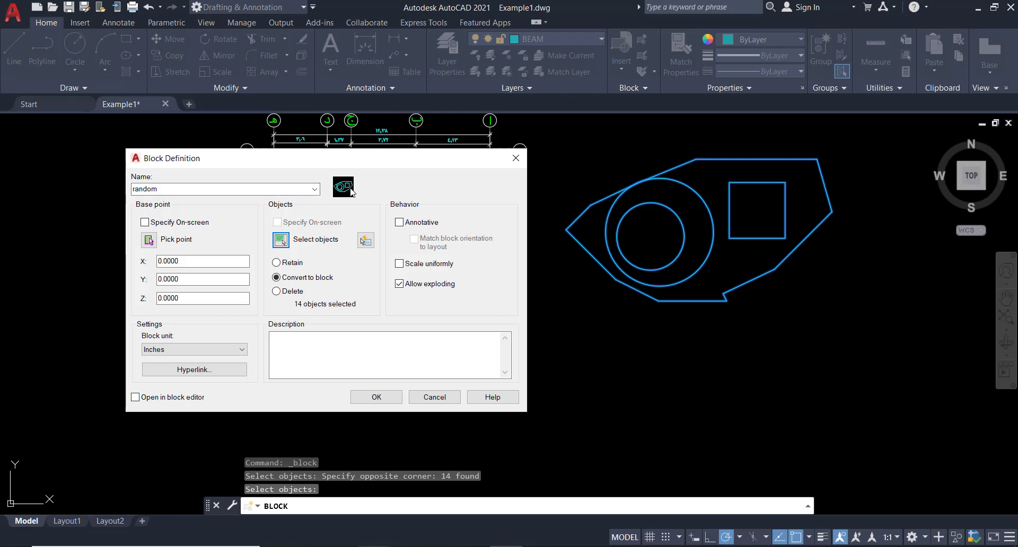
- Keep Inches as the block unit and create the block 'random'
click(291, 347)
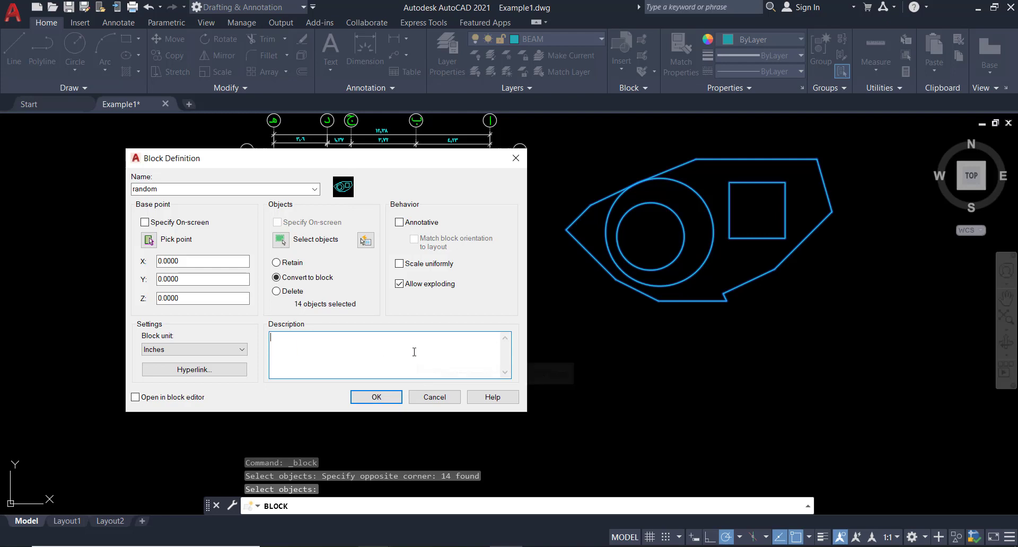
click(226, 349)
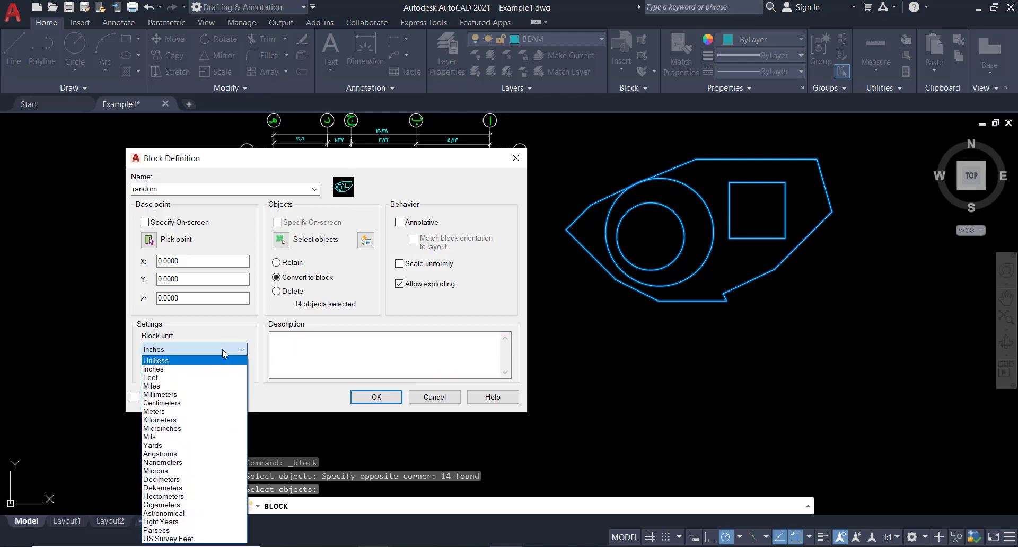
click(224, 352)
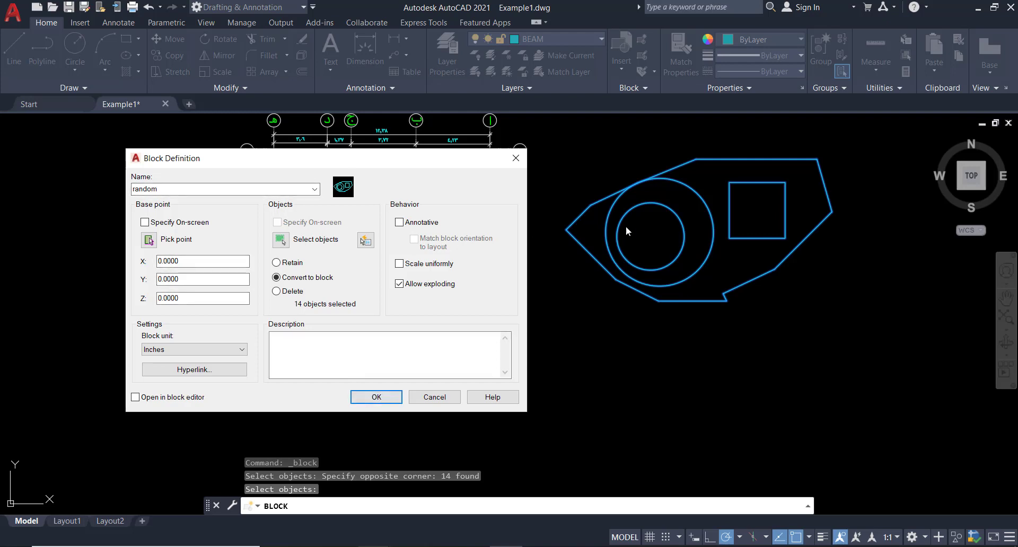
click(376, 397)
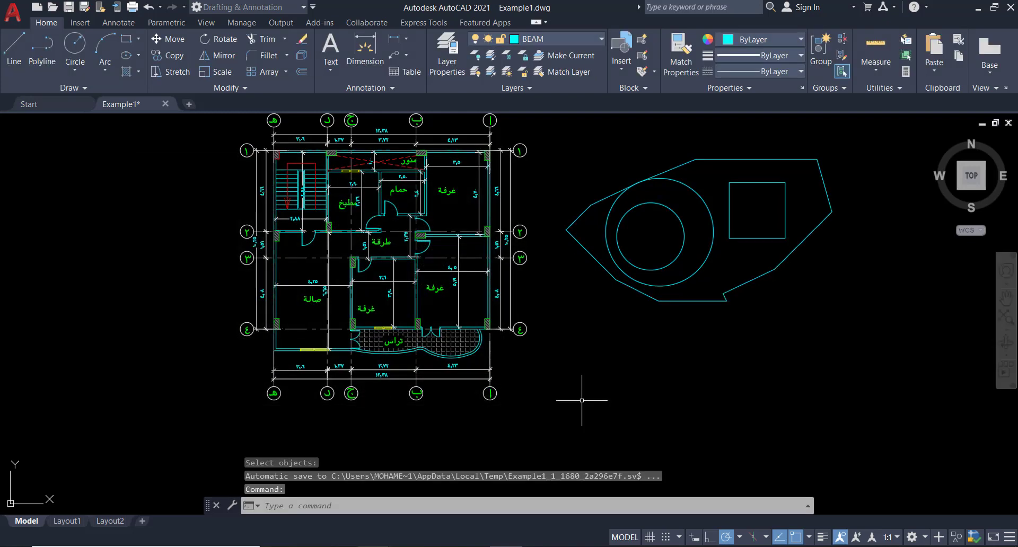
- Select the block instance beside the floor plan, cancelling an accidental circle command
click(674, 160)
click(652, 157)
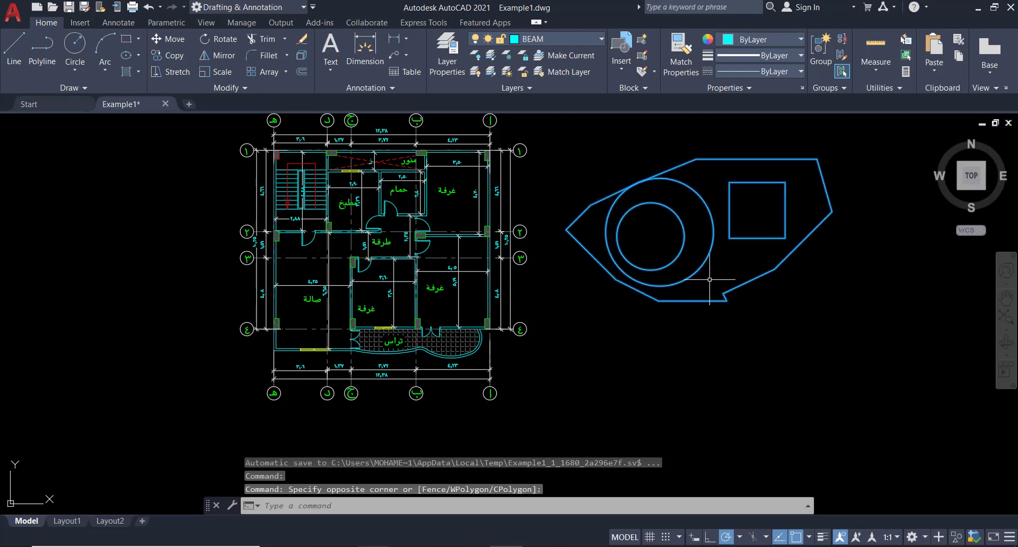
text(c)
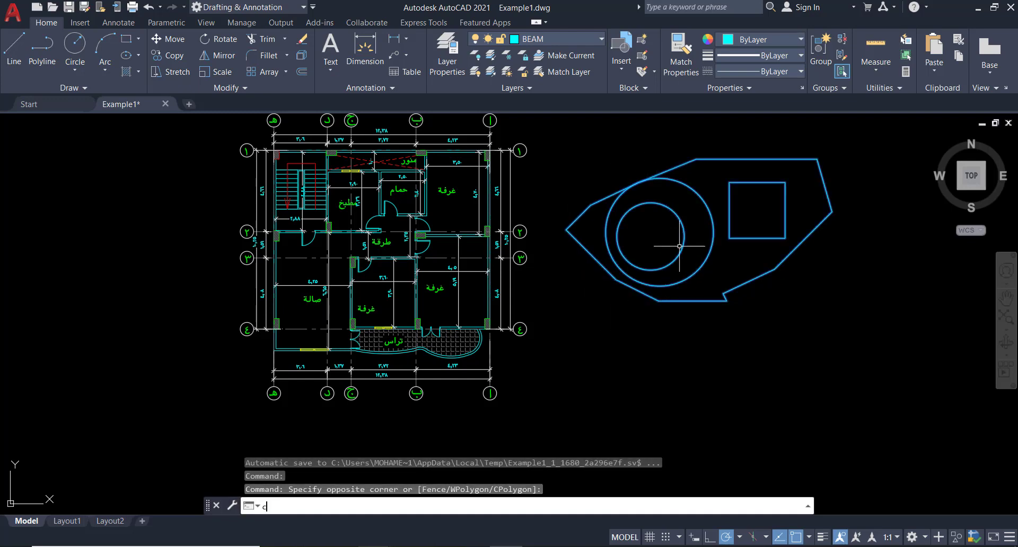
key(Return)
key(Escape)
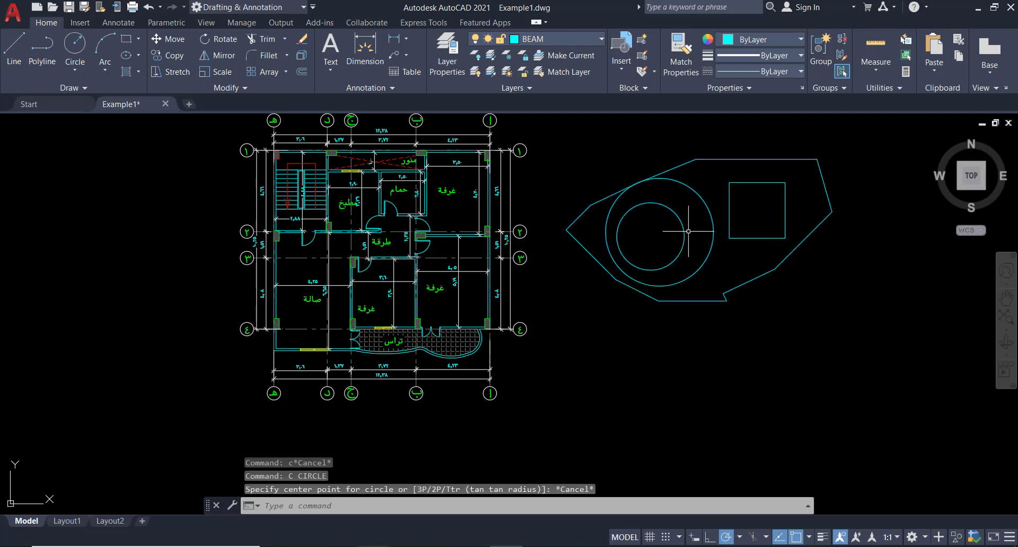
key(Escape)
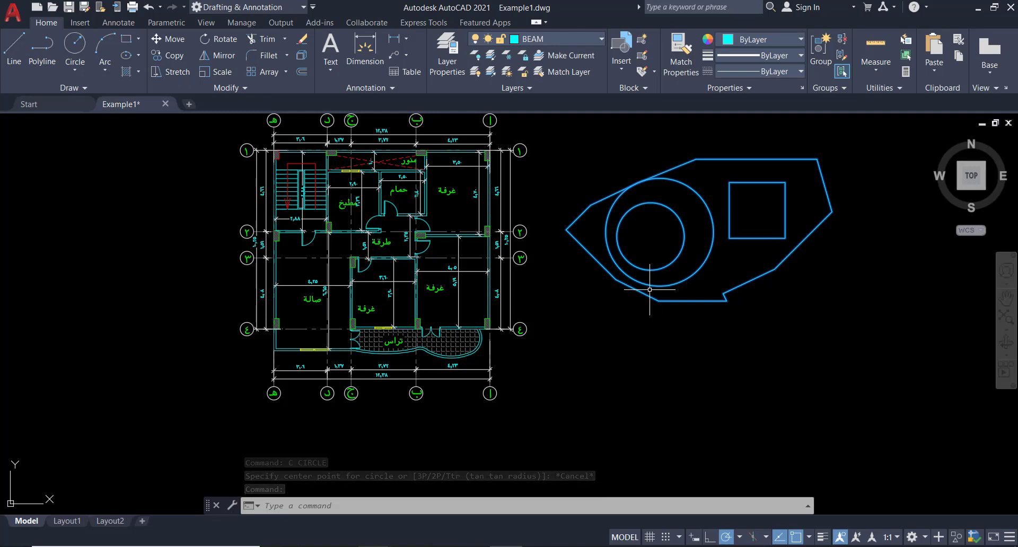
key(Escape)
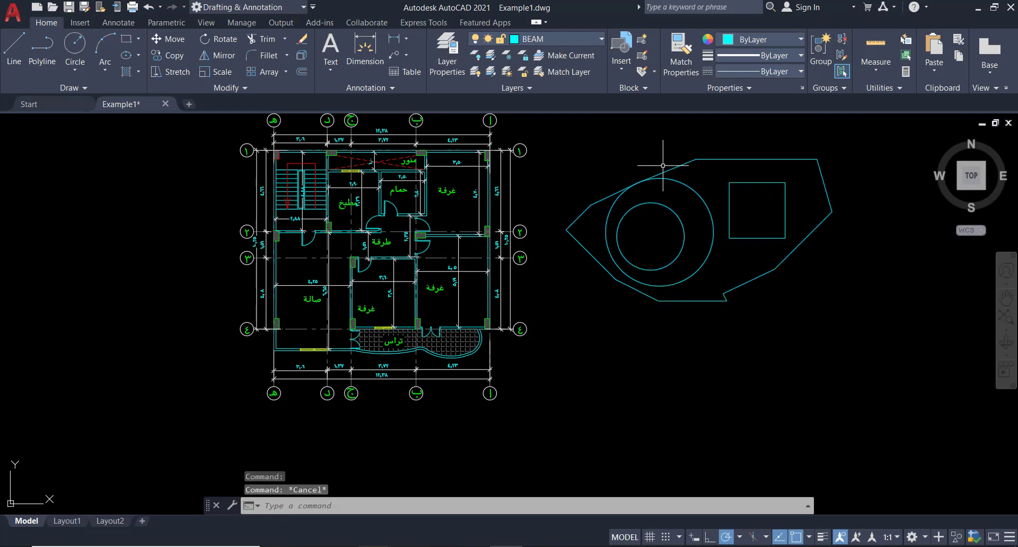
click(699, 150)
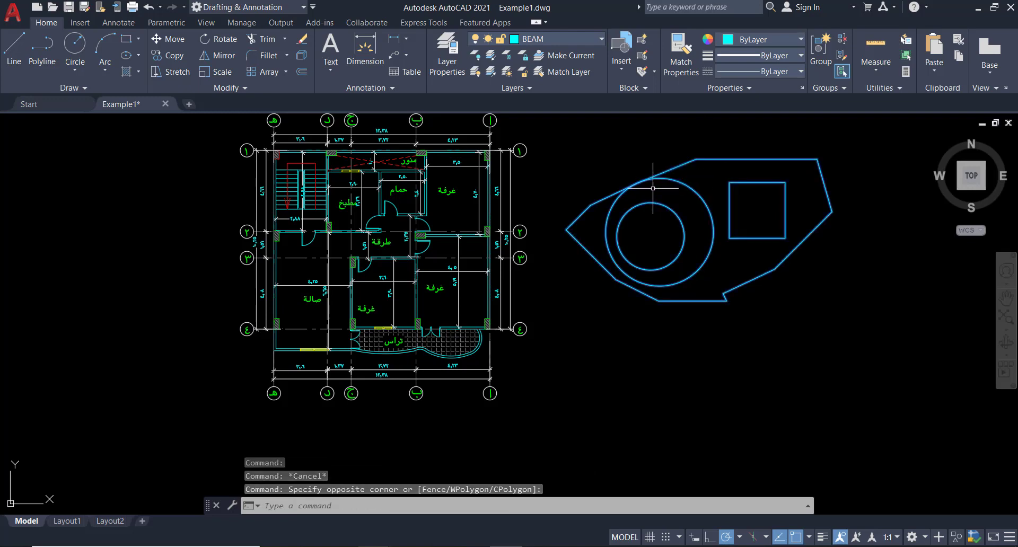
- Explode the block with X and delete all the resulting shapes
text(x)
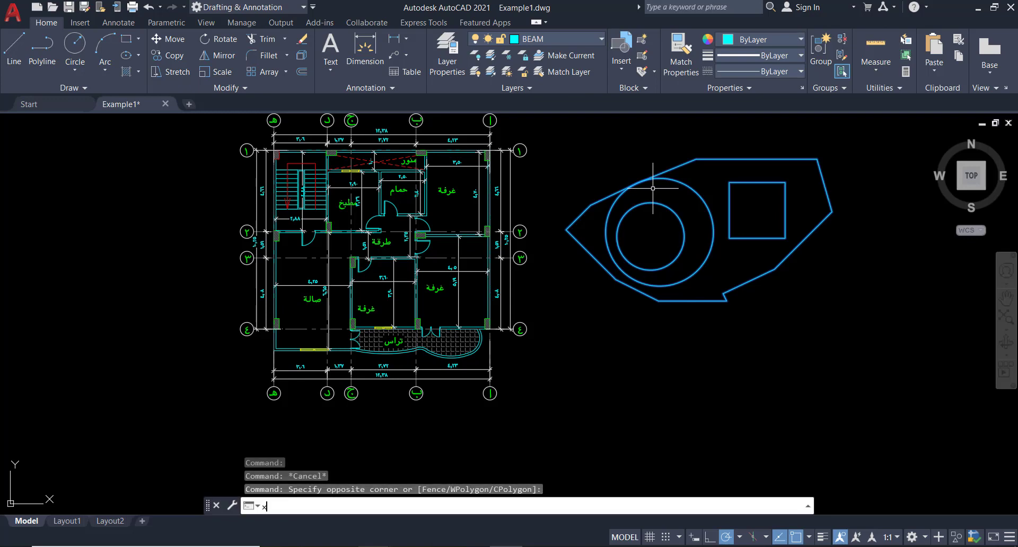
key(Return)
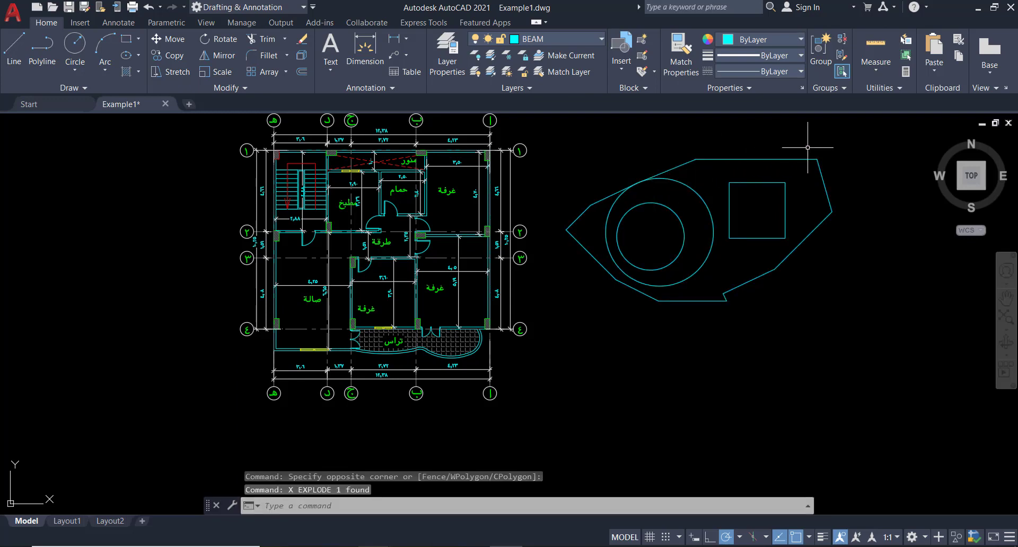
click(839, 144)
click(569, 319)
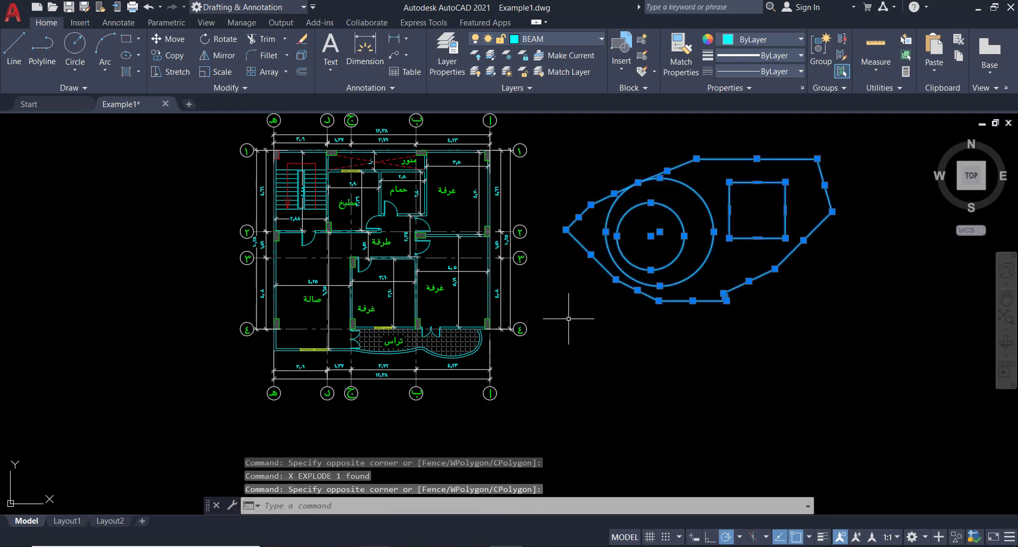
key(Delete)
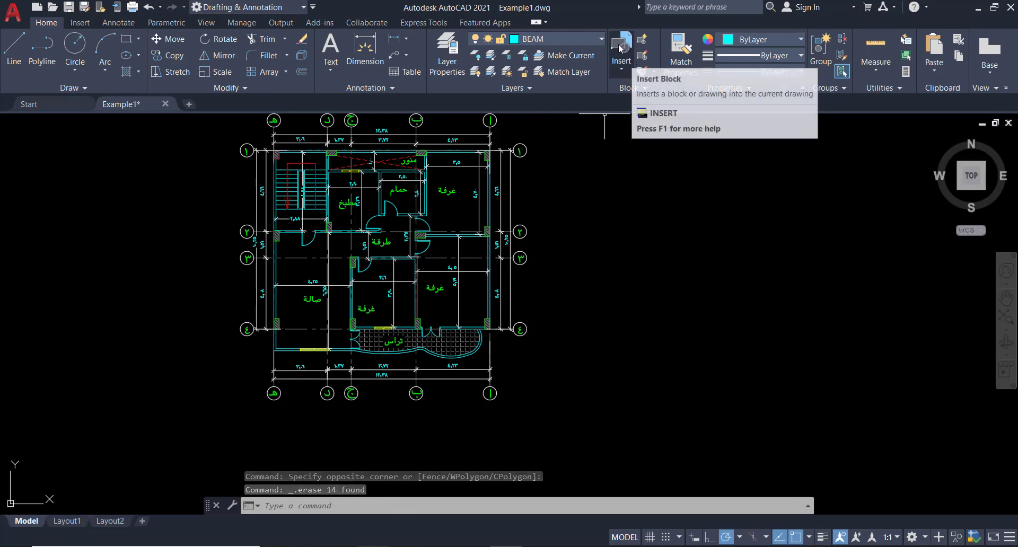
- Open the Insert block gallery from the Home tab's Block panel
click(616, 73)
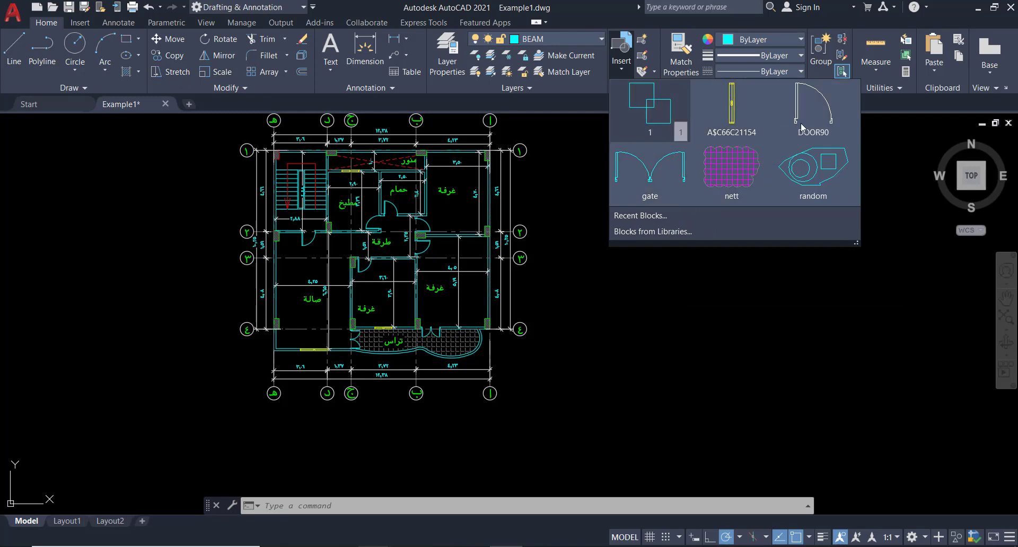
- Place the DOOR90 block to the right of the floor plan
key(Escape)
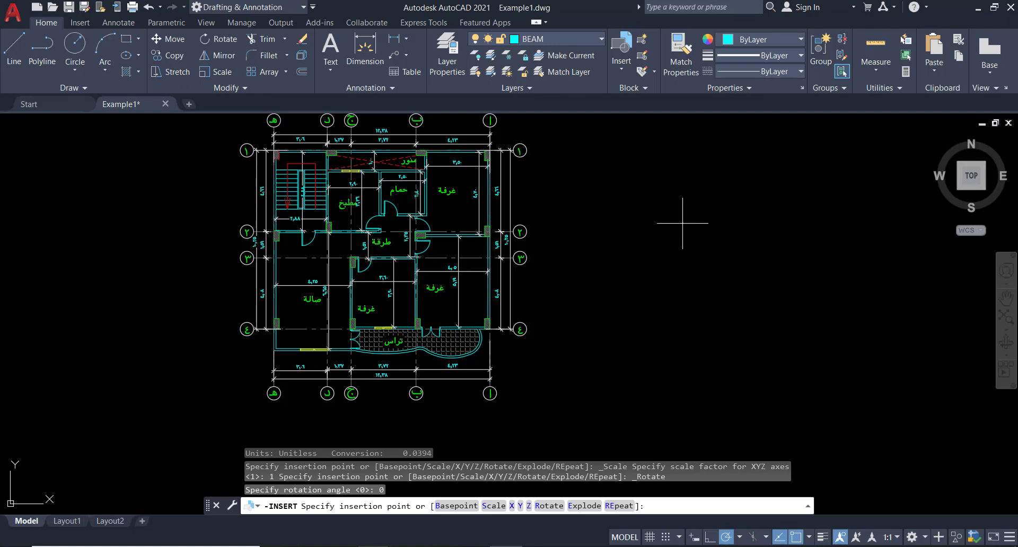
click(658, 237)
scroll(648, 238, up, 5)
scroll(668, 229, up, 3)
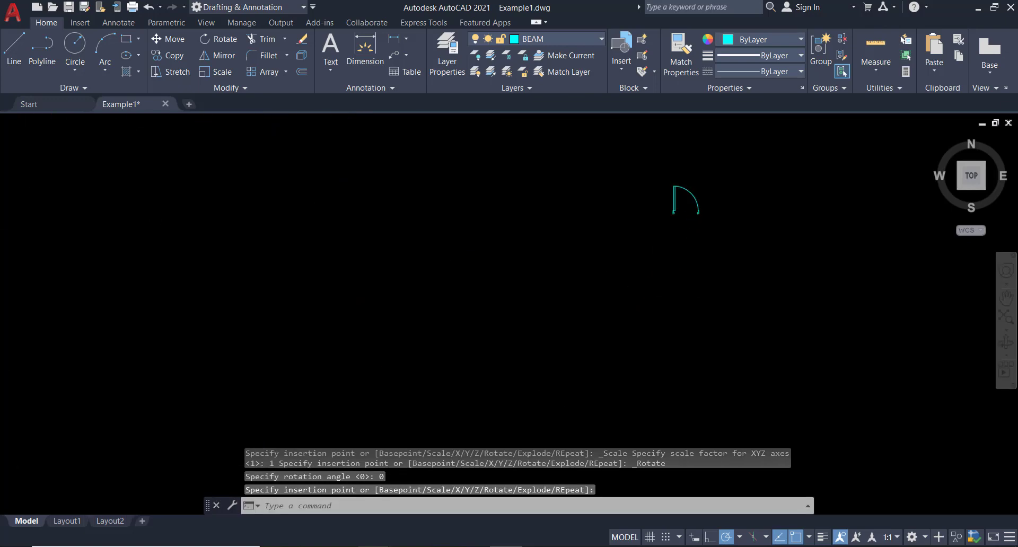
scroll(669, 227, up, 2)
scroll(674, 217, down, 1)
scroll(657, 201, down, 2)
scroll(631, 186, up, 1)
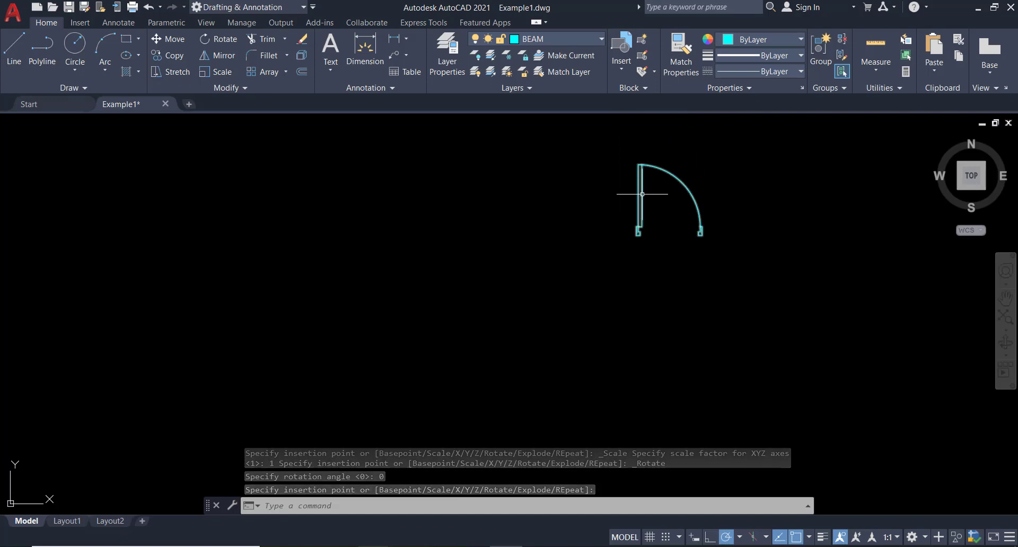
scroll(628, 188, down, 2)
scroll(645, 193, down, 3)
scroll(641, 215, down, 3)
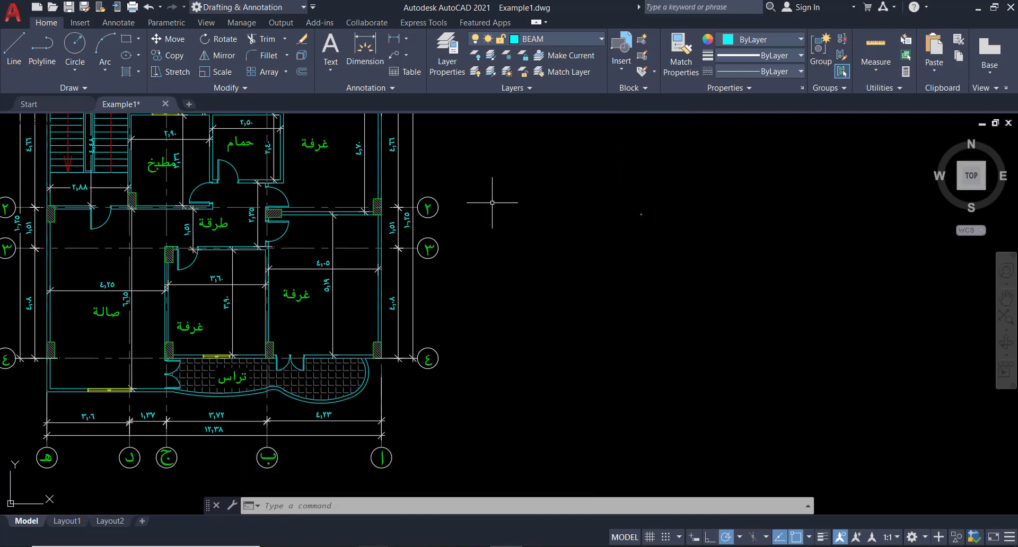
- Select the door block and attempt scaling it by 20, then cancel
click(653, 187)
click(595, 253)
text(sc)
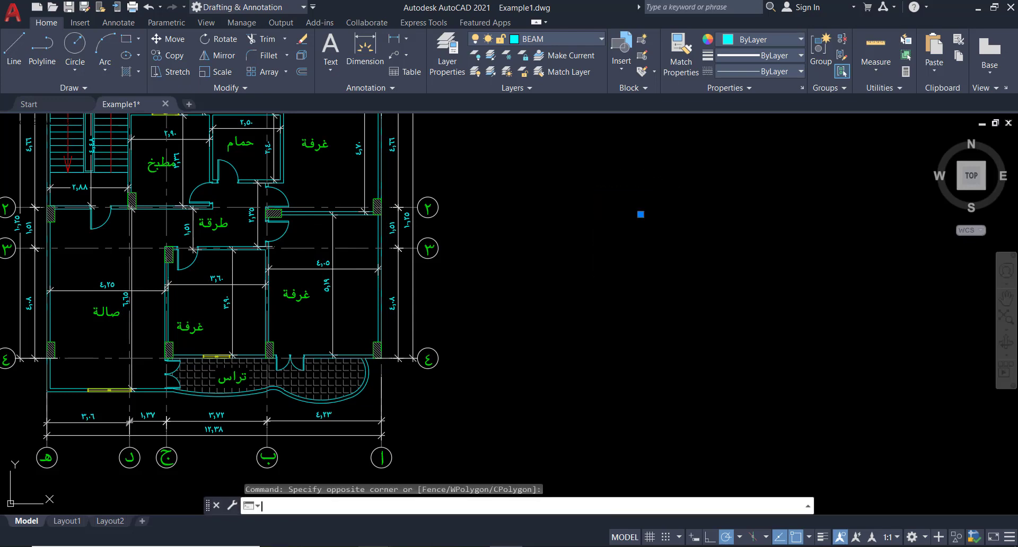
key(Return)
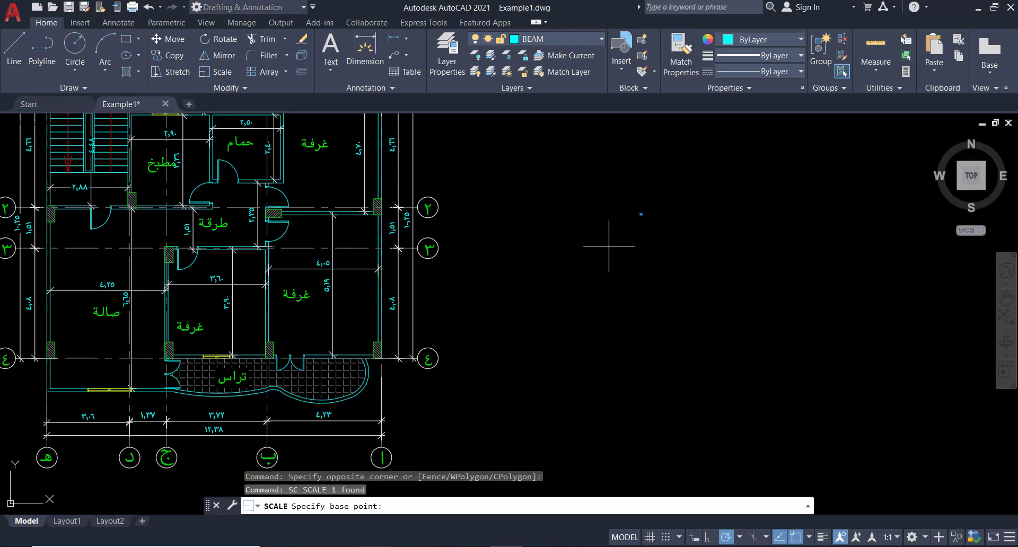
click(609, 246)
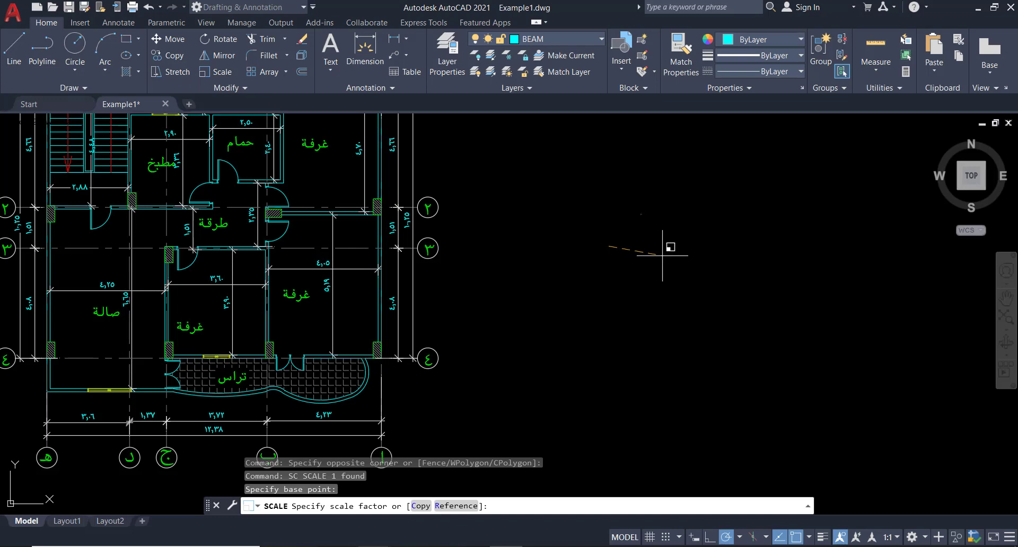
key(Escape)
click(685, 196)
click(615, 247)
key(Return)
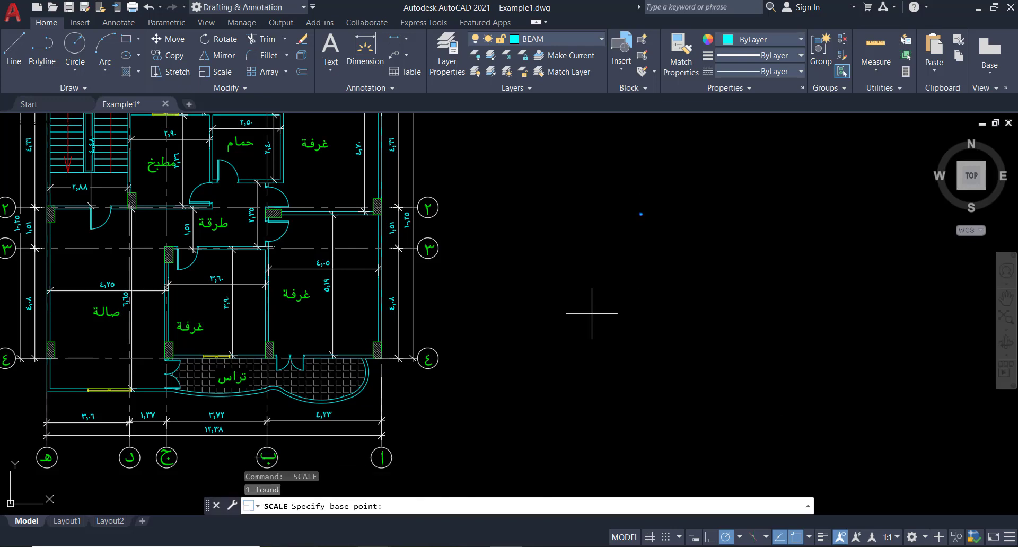
text(20)
key(Return)
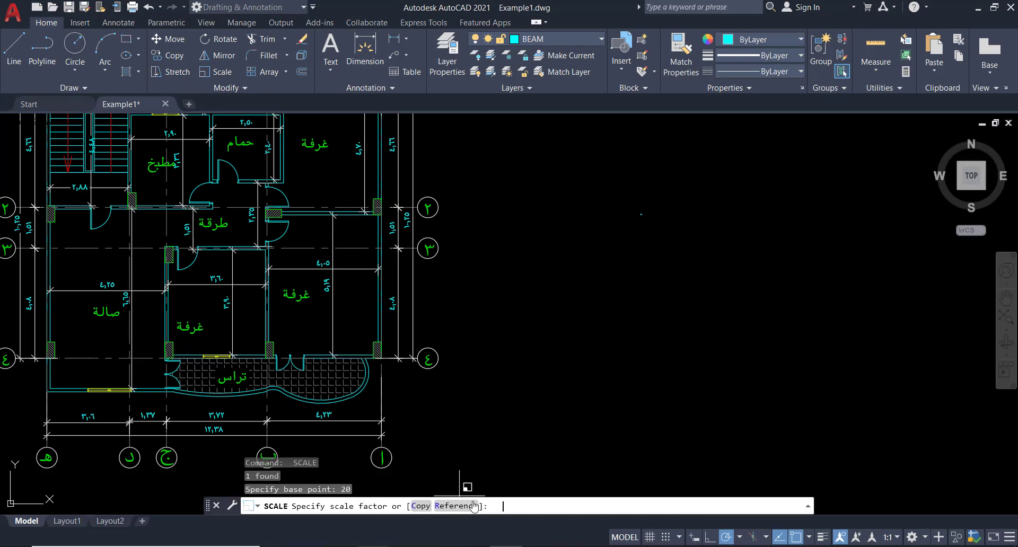
scroll(571, 353, down, 1)
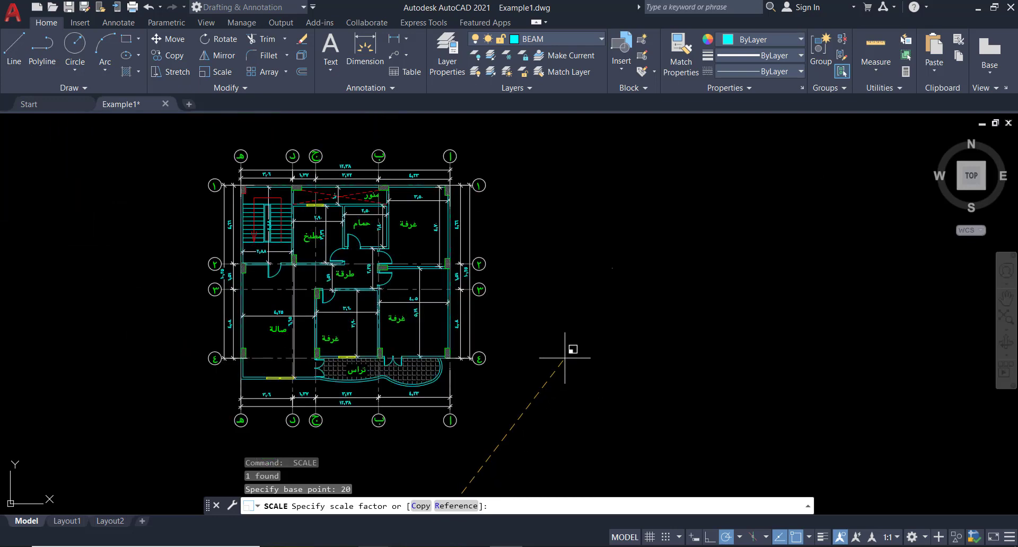
key(Escape)
scroll(594, 313, up, 3)
- Reselect the door block and scale it by a factor of 20
click(607, 300)
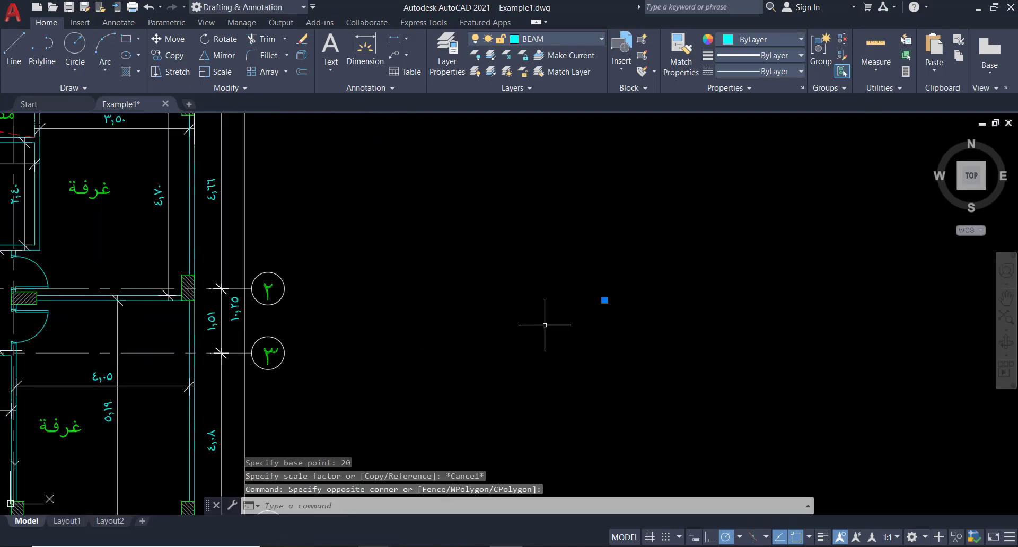
text(sc)
key(Return)
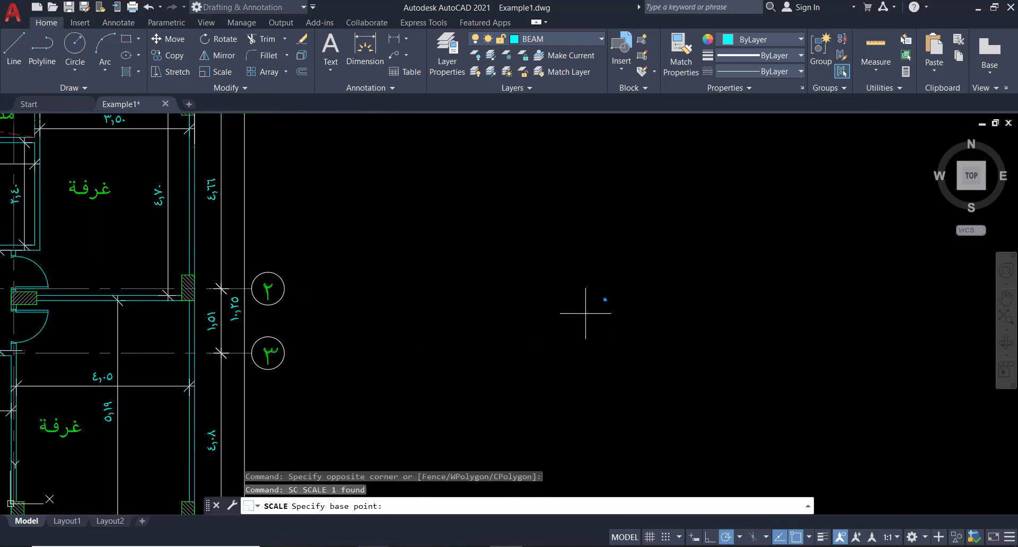
click(604, 301)
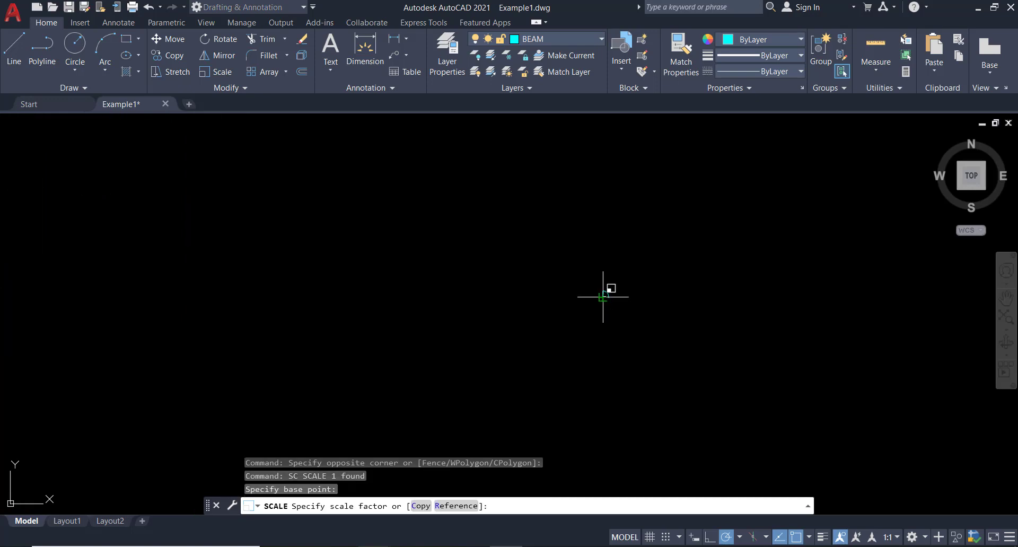
text(20)
key(Return)
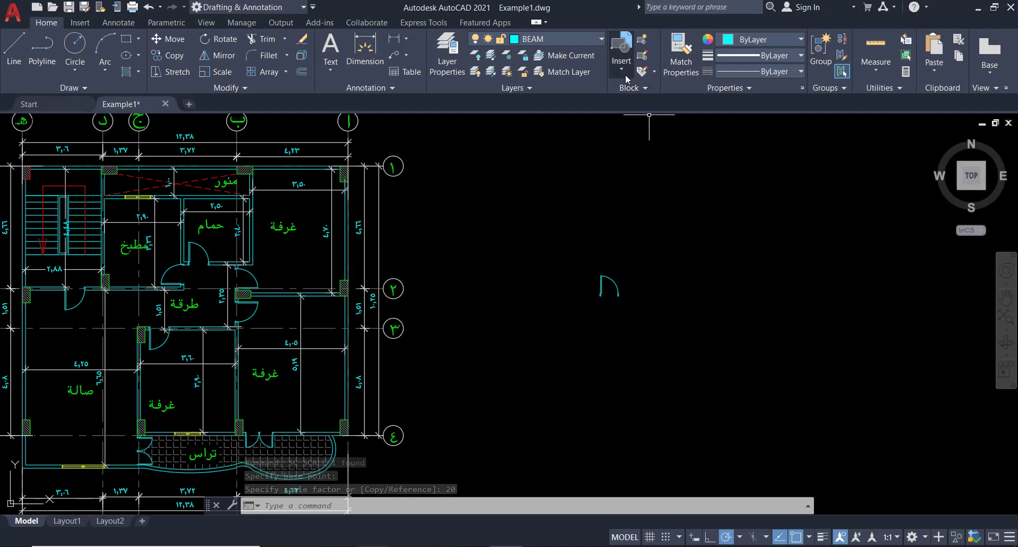
- Browse the Insert gallery and block library, then open the Edit Block Definition list
click(622, 69)
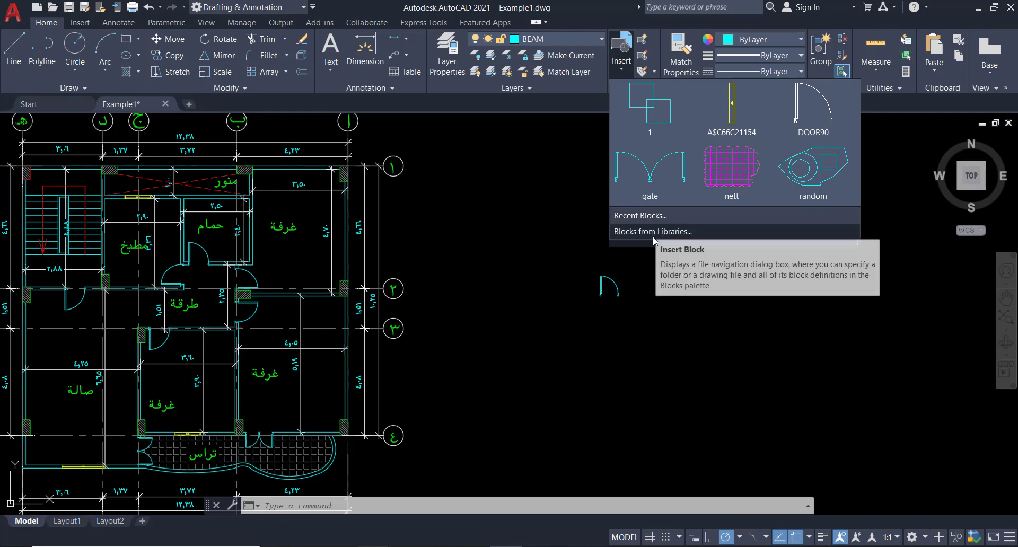
click(658, 233)
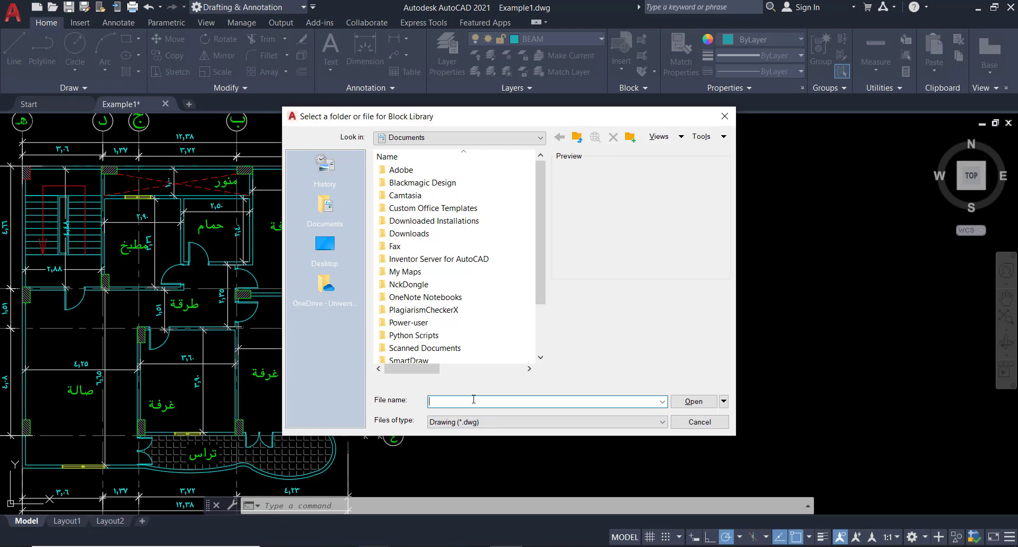
click(699, 423)
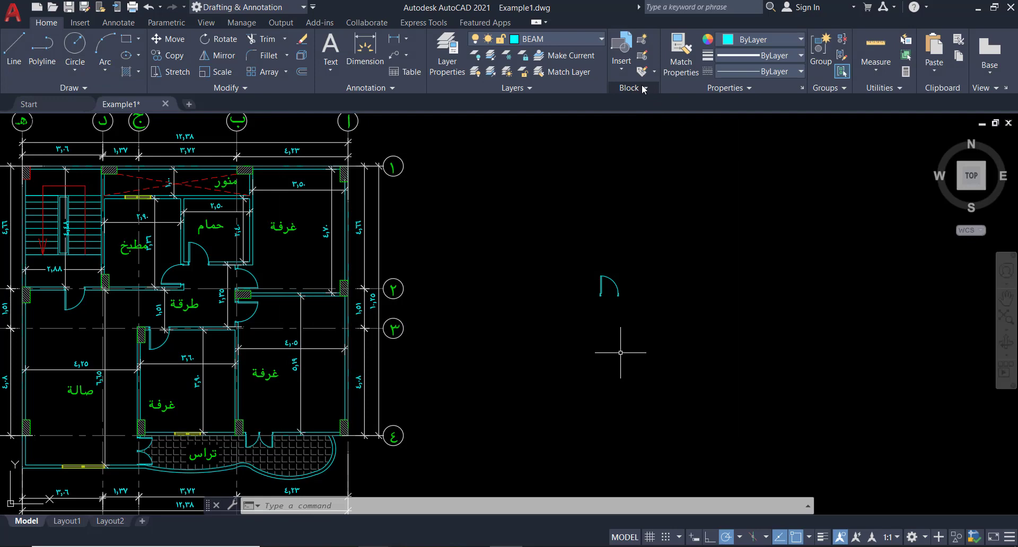
click(621, 69)
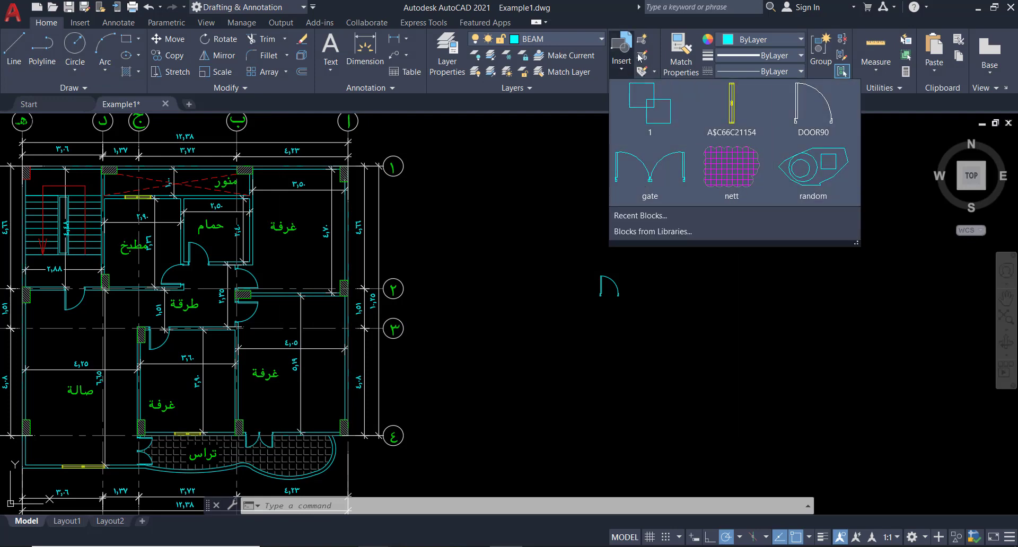
click(620, 74)
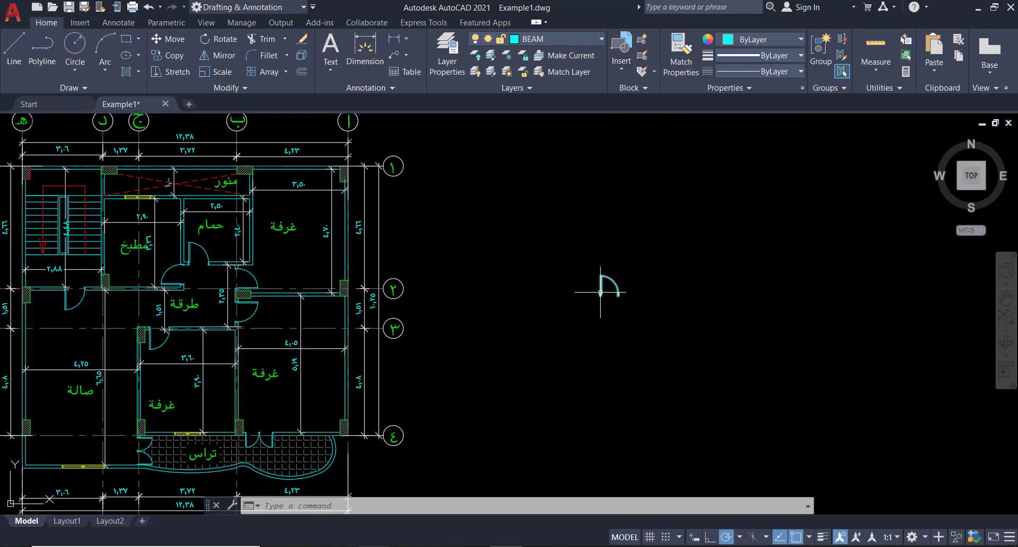
click(643, 56)
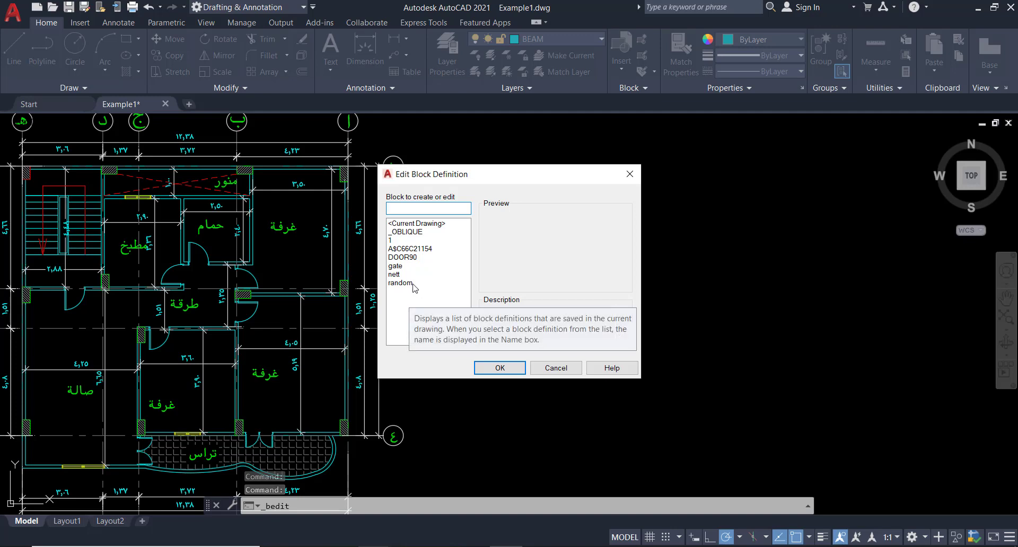
- Open the 'random' block in the Block Editor and move its upper-left outline segment higher
click(431, 283)
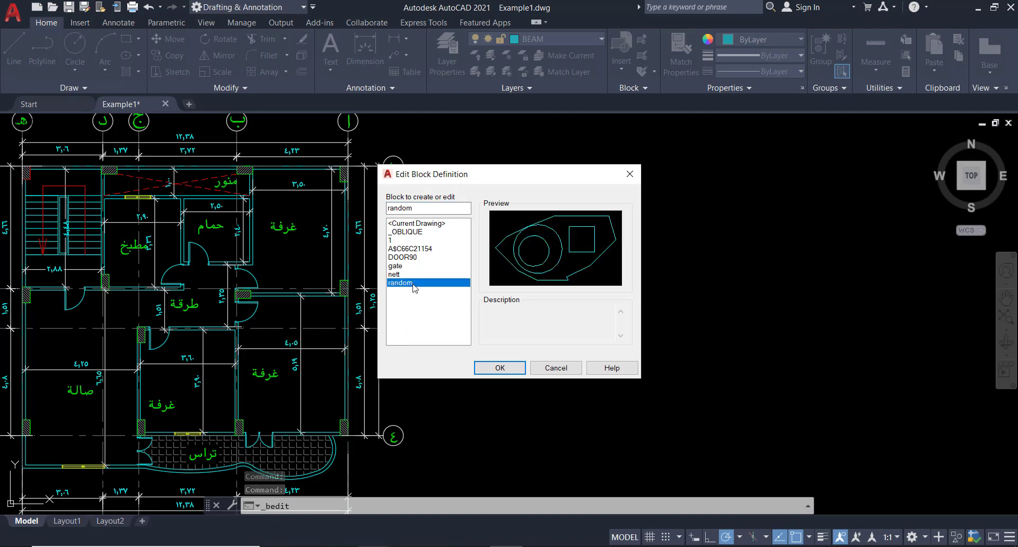
click(510, 372)
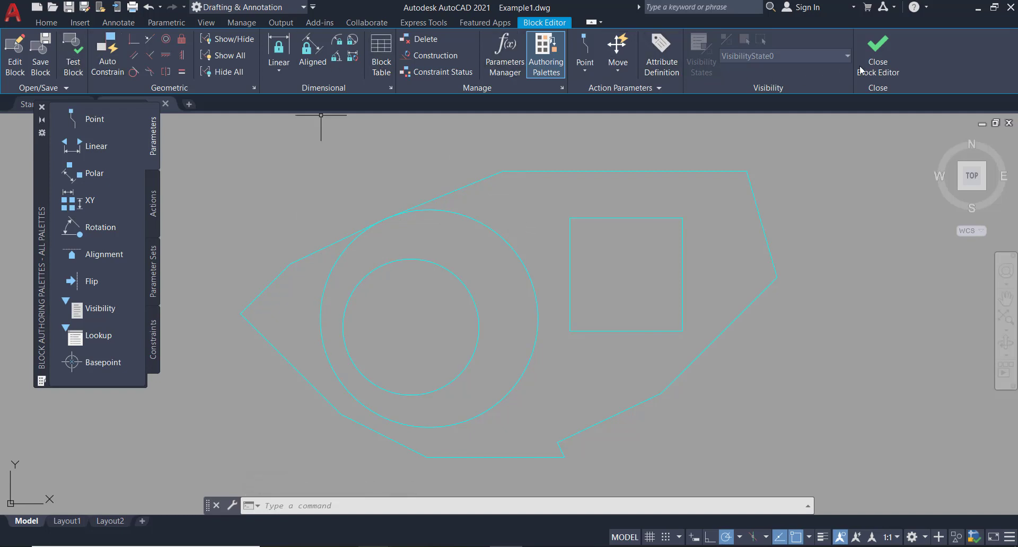
click(433, 200)
text(m)
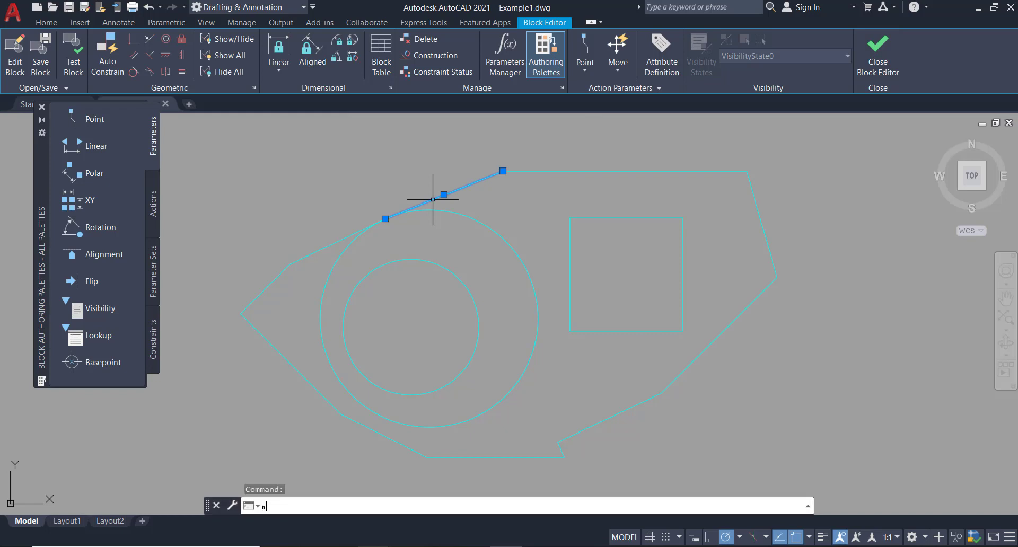
key(Return)
click(433, 188)
click(400, 153)
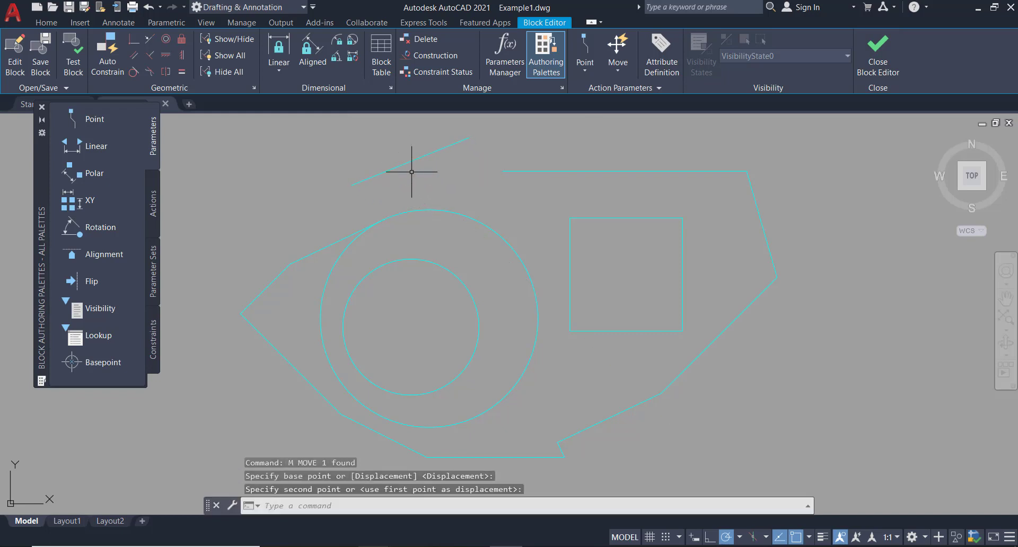
- Draw a line from the circle to the outline's open end, undoing a misplaced extra line
text(l)
key(Return)
click(390, 217)
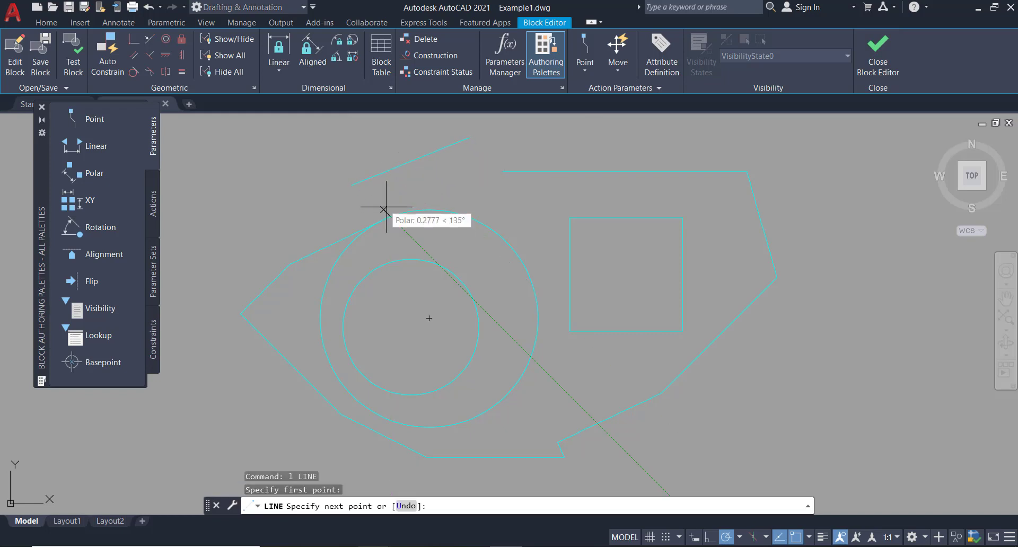
click(352, 185)
key(Return)
key(Return)
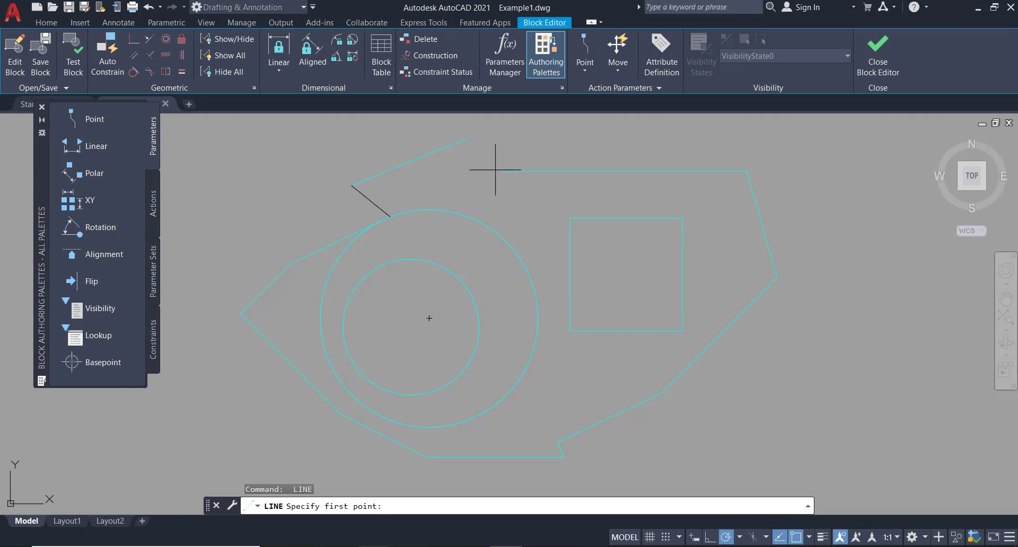
click(352, 185)
click(502, 171)
key(Escape)
key(ctrl+z)
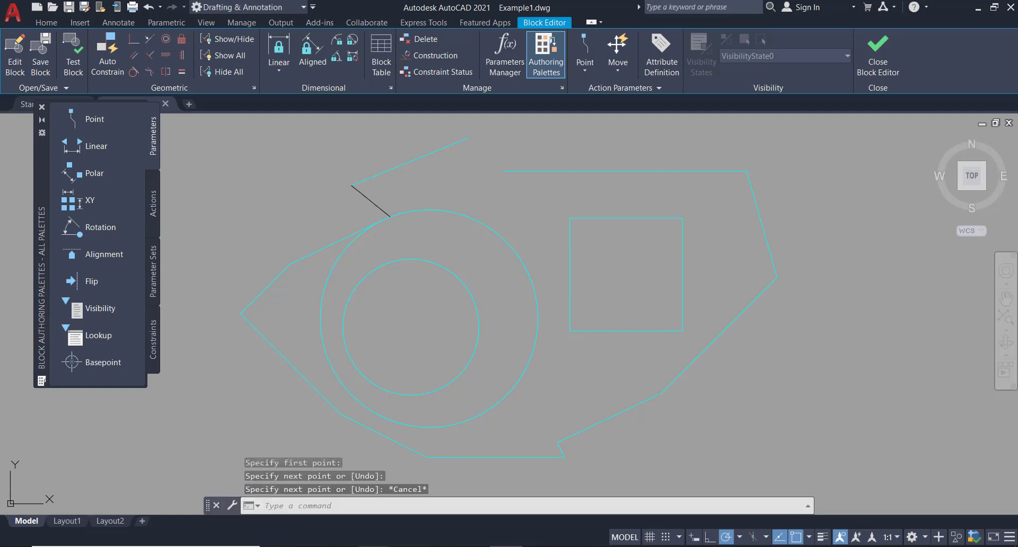
key(Escape)
- Connect the top outline to the right outline with a line, save the block, and close the editor
text(l)
key(Return)
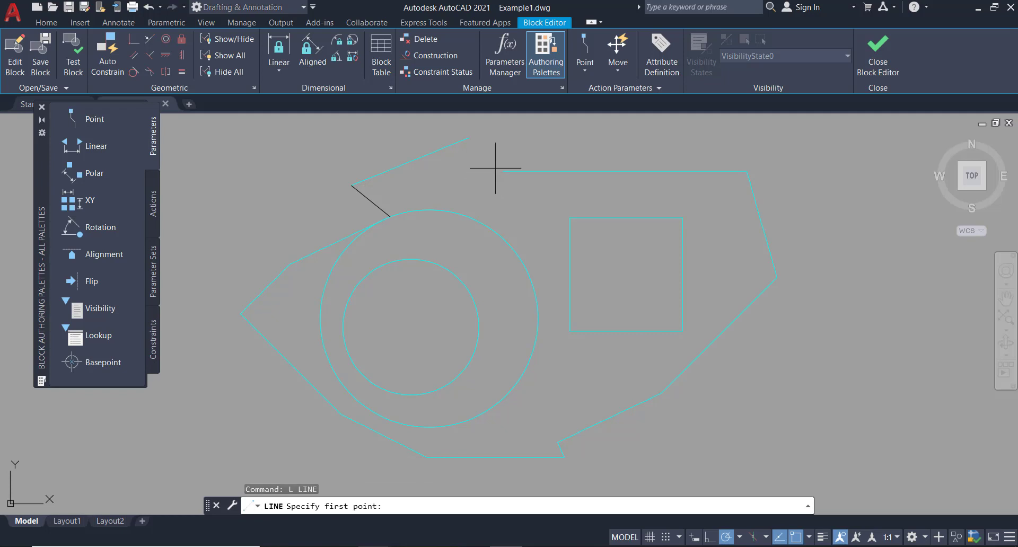
click(503, 171)
click(469, 139)
key(Escape)
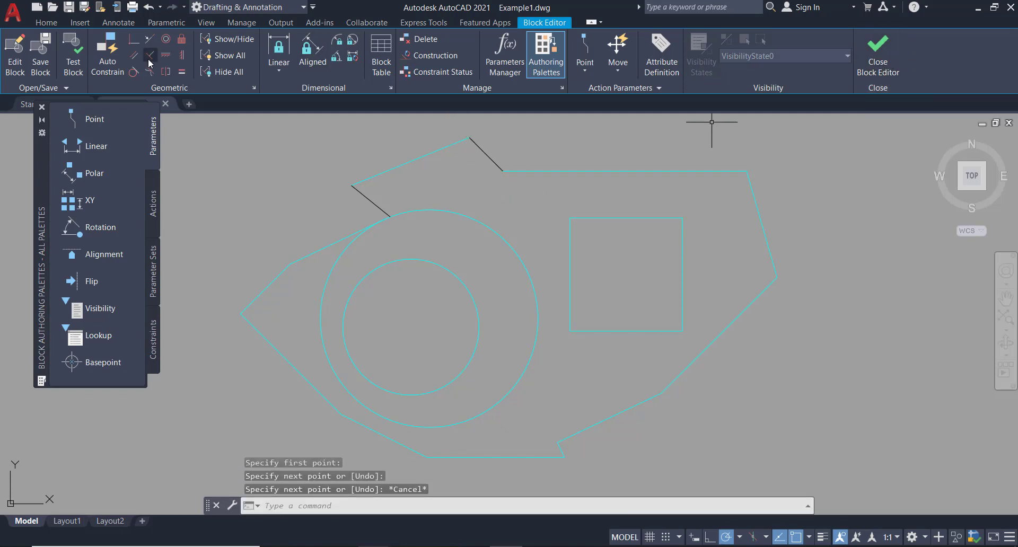
click(42, 61)
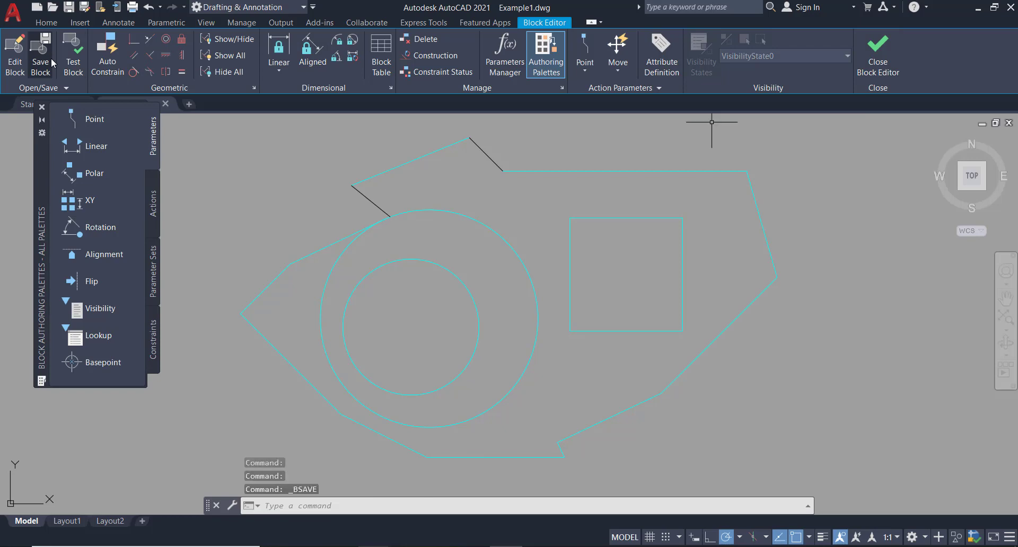
click(883, 57)
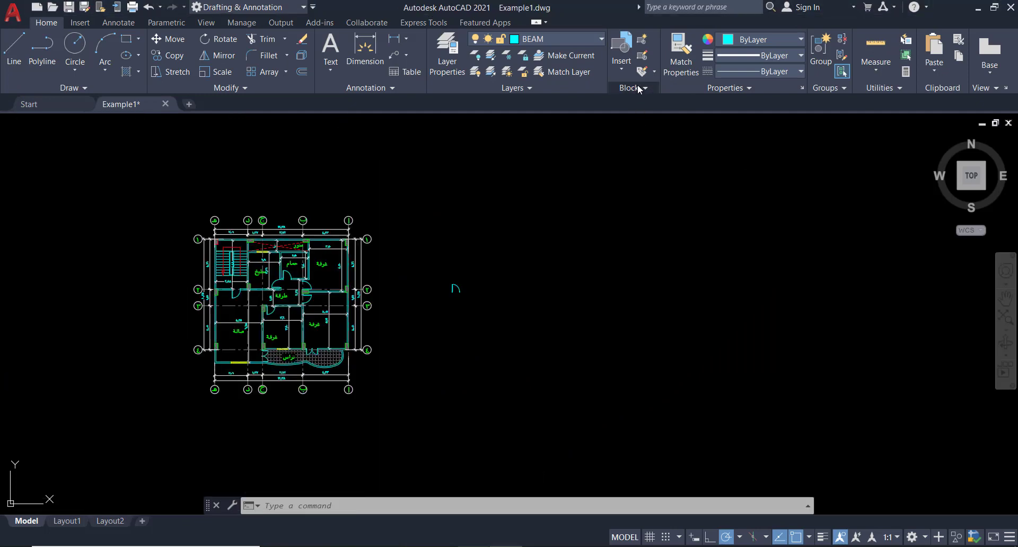
- Browse the Insert block gallery without inserting, then zoom and pan to frame the whole floor plan
click(621, 74)
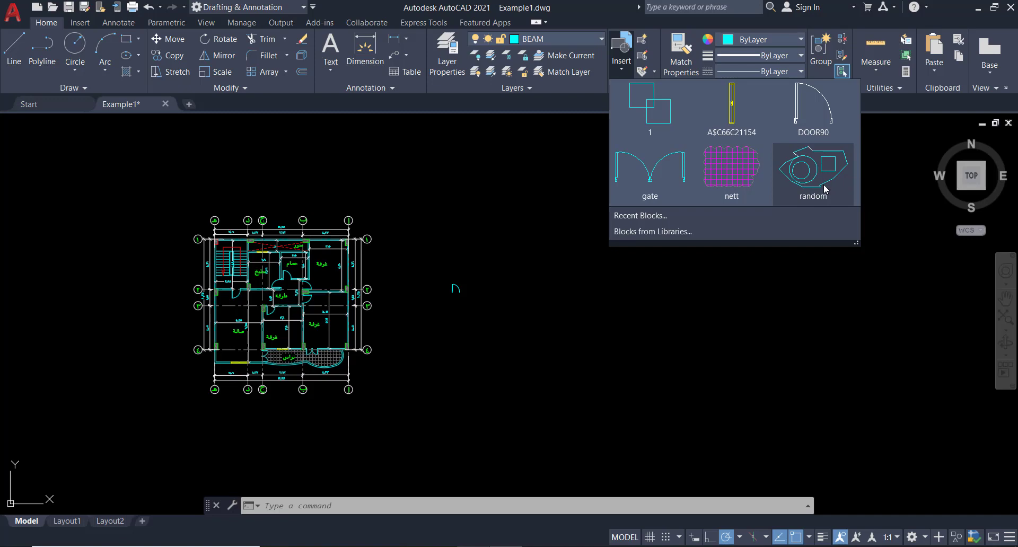
click(608, 4)
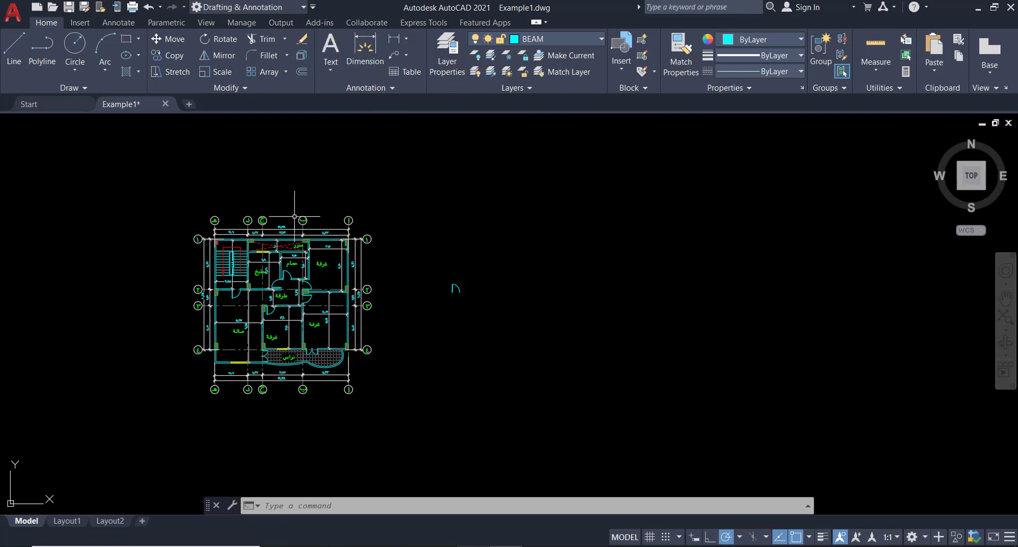
scroll(286, 282, up, 2)
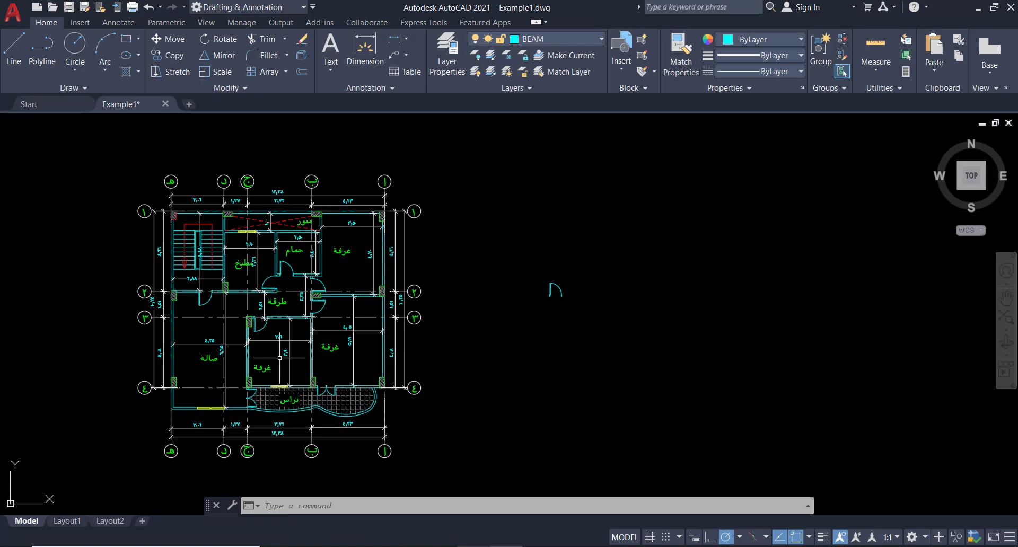
middle_drag(279, 359, 388, 352)
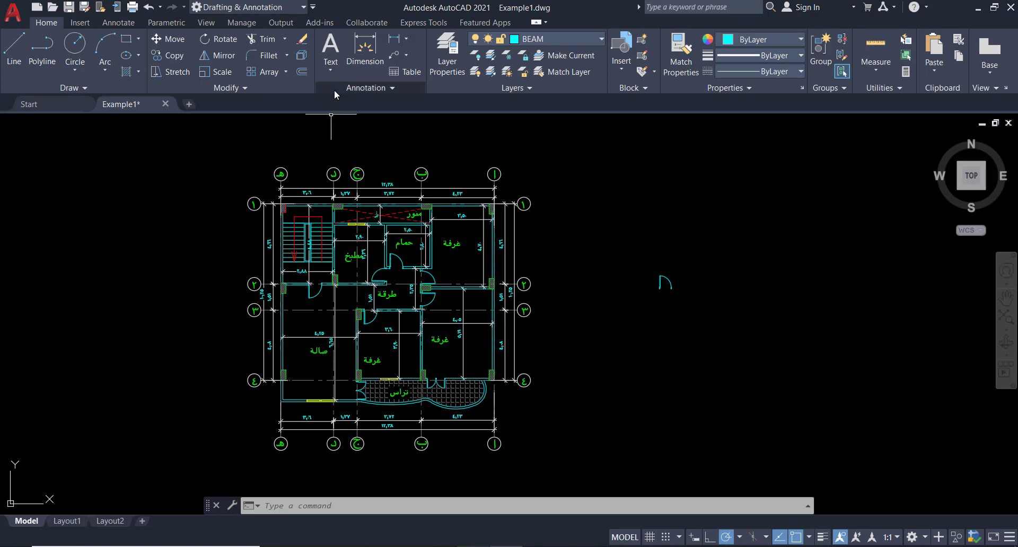
scroll(397, 194, up, 4)
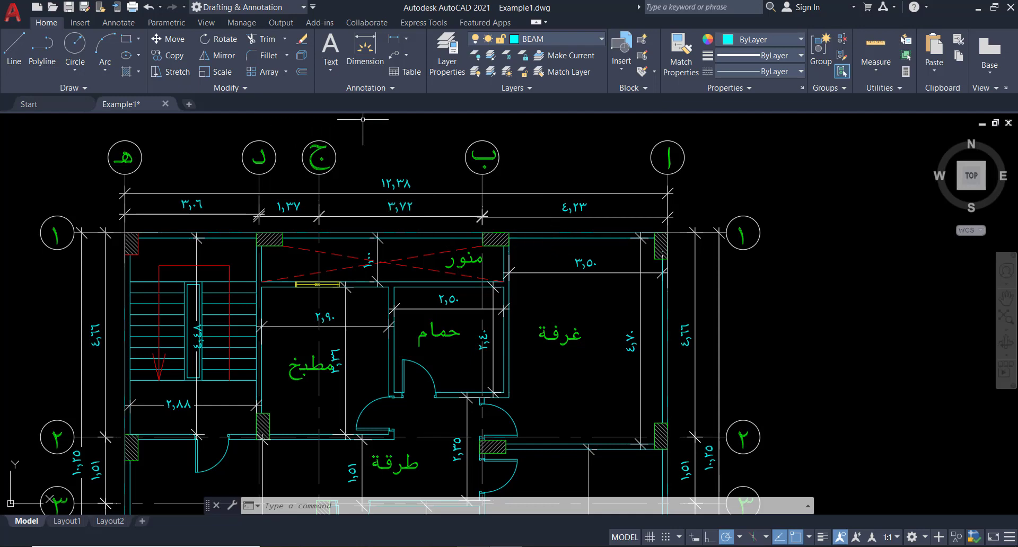
scroll(408, 128, down, 4)
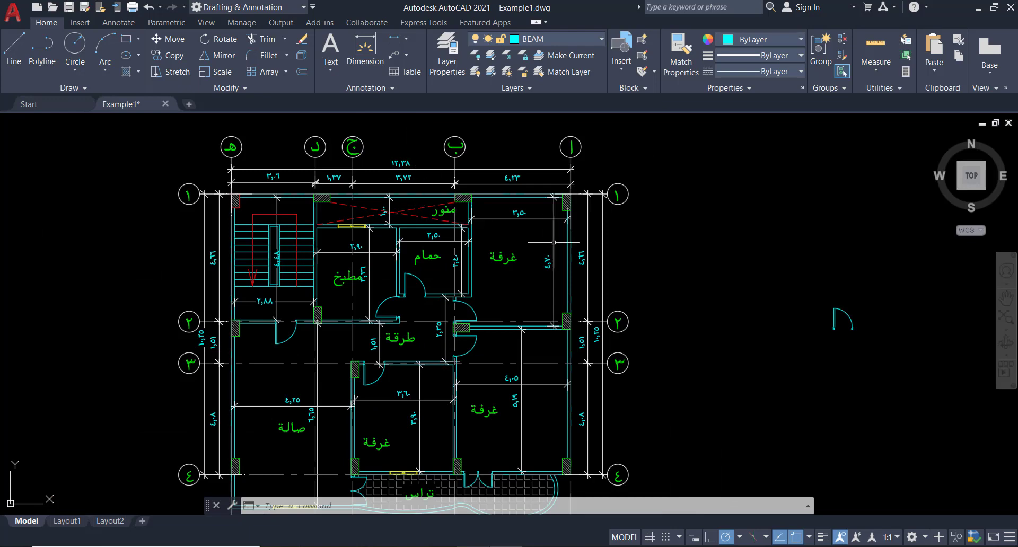
middle_drag(494, 234, 558, 231)
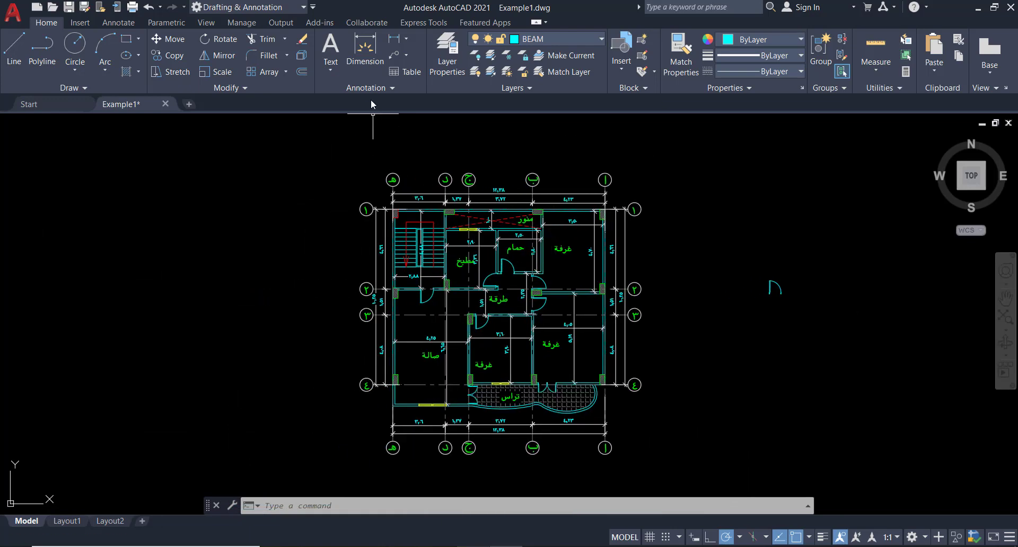
- Start the Single Line TEXT command from the Home tab's Text dropdown
click(336, 75)
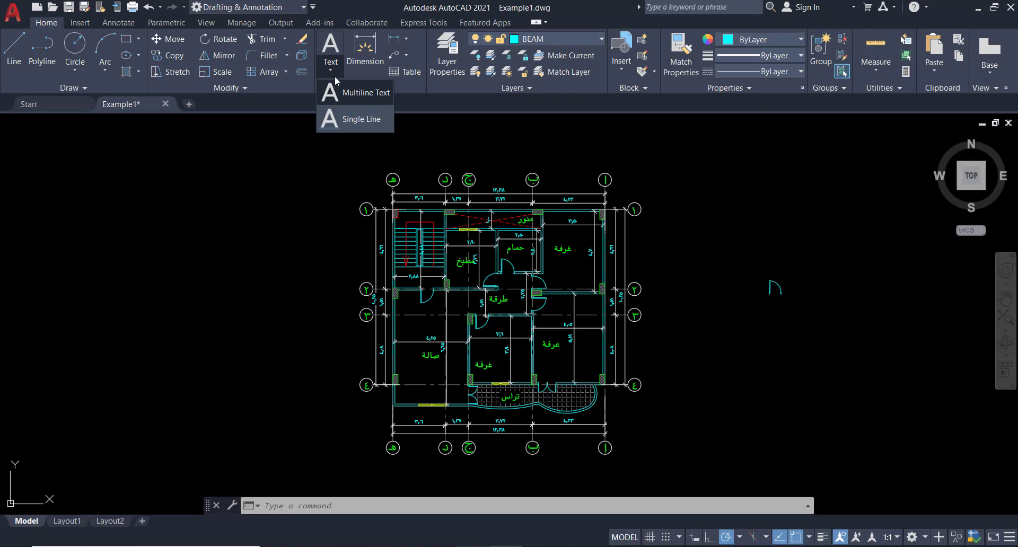
click(339, 74)
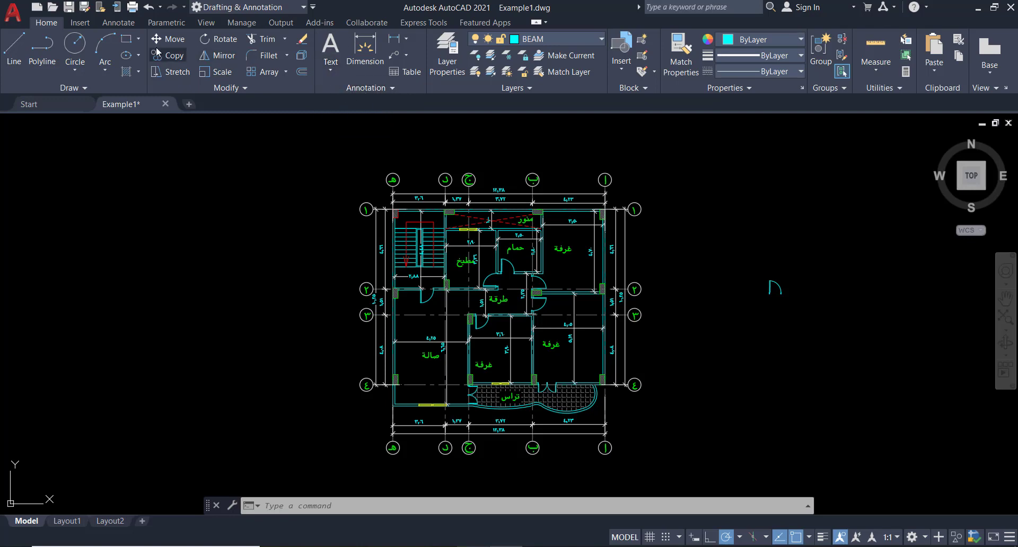
click(122, 25)
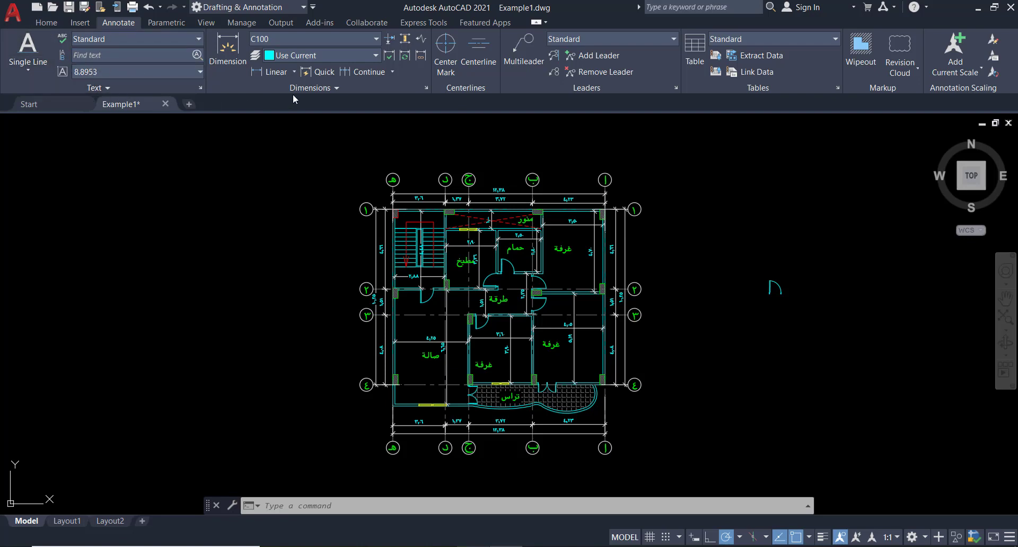
click(46, 22)
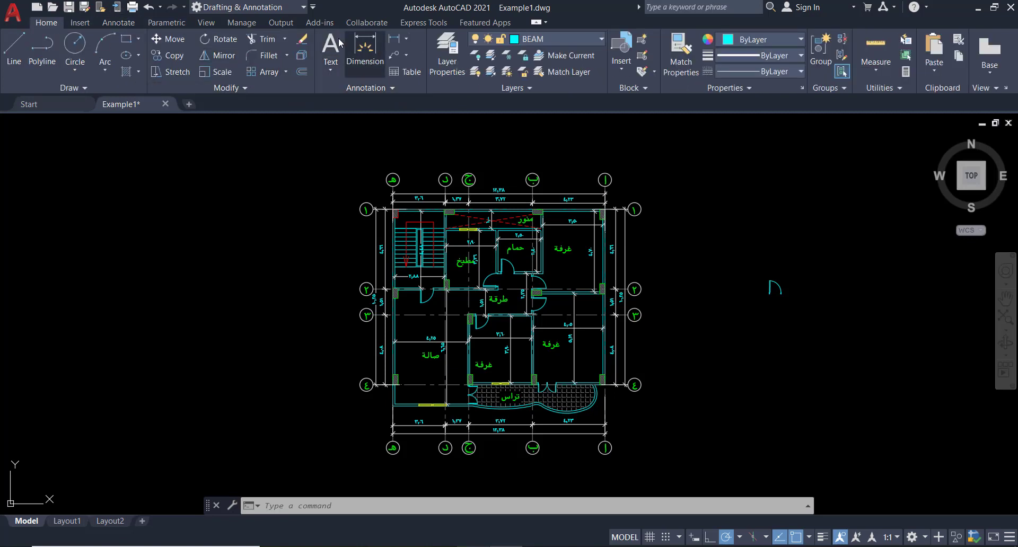
click(333, 71)
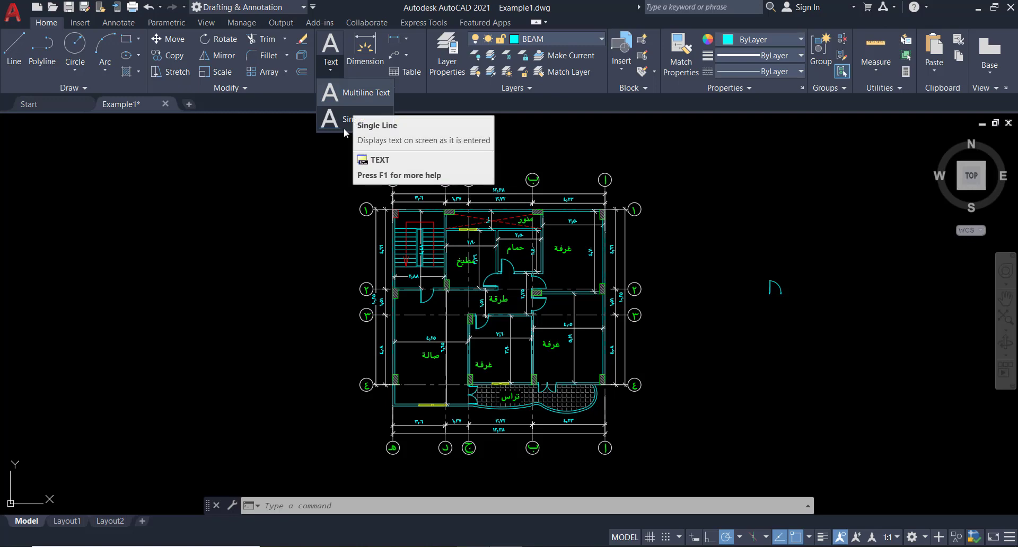
click(332, 70)
click(332, 70)
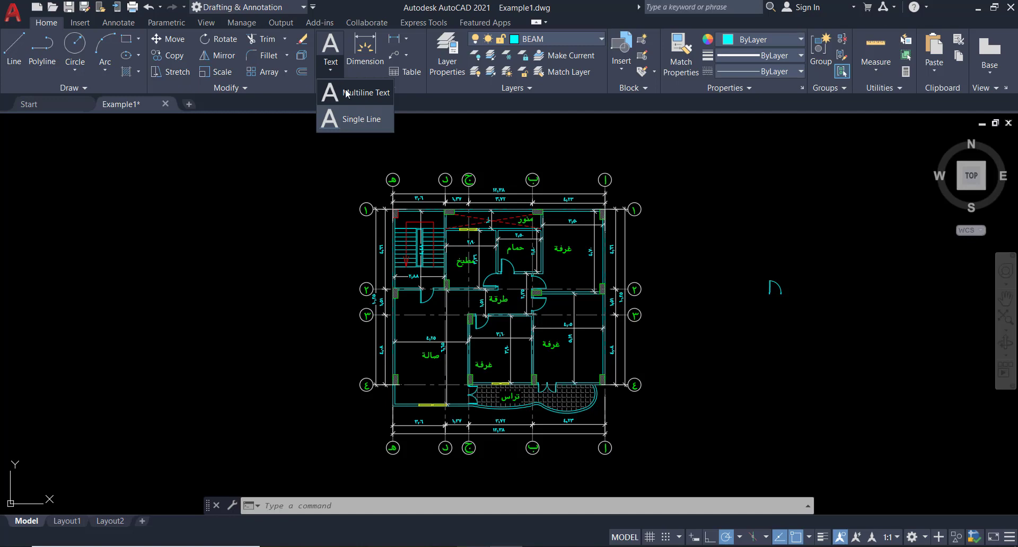
click(353, 120)
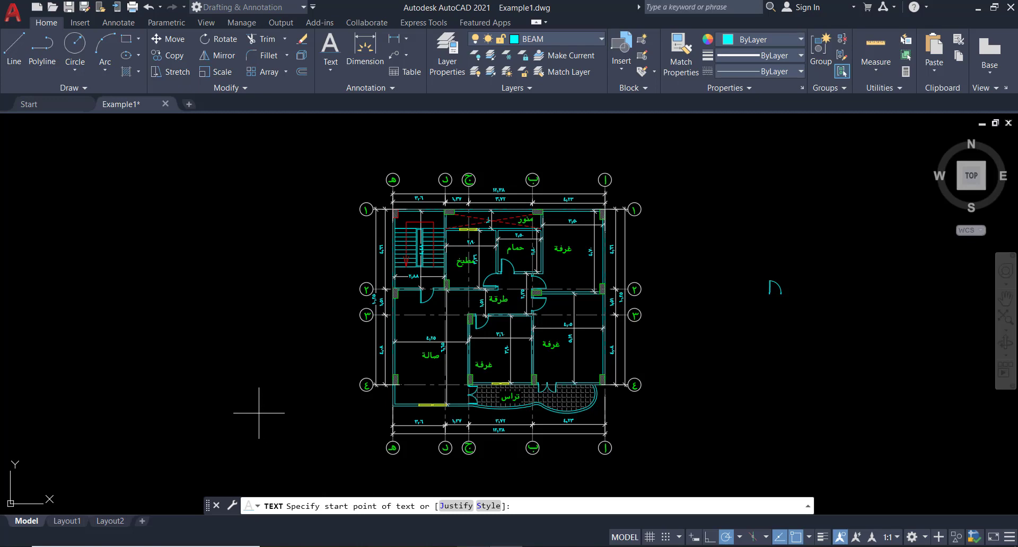
- Place a single-line 'bedroom' label left of the floor plan with 0 rotation
click(220, 250)
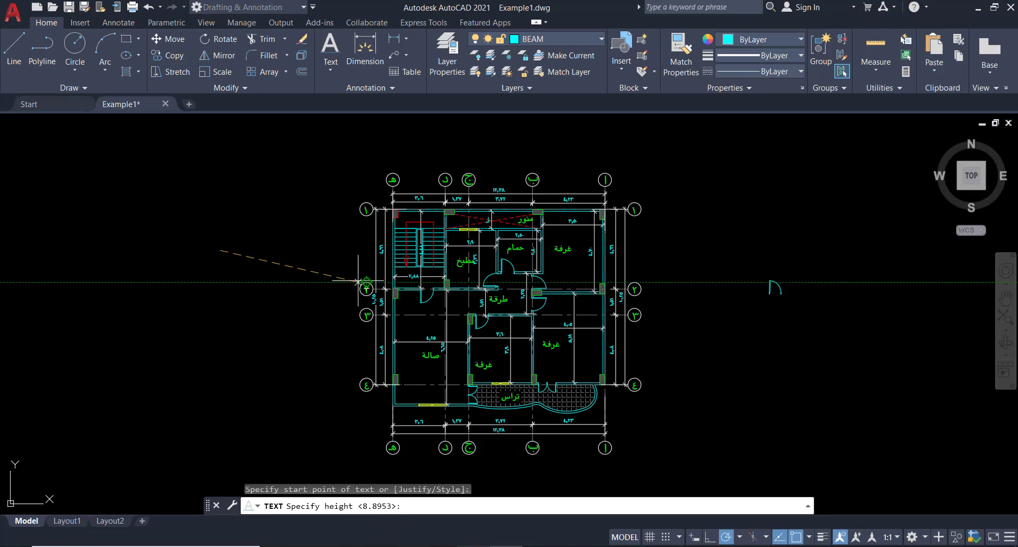
click(220, 274)
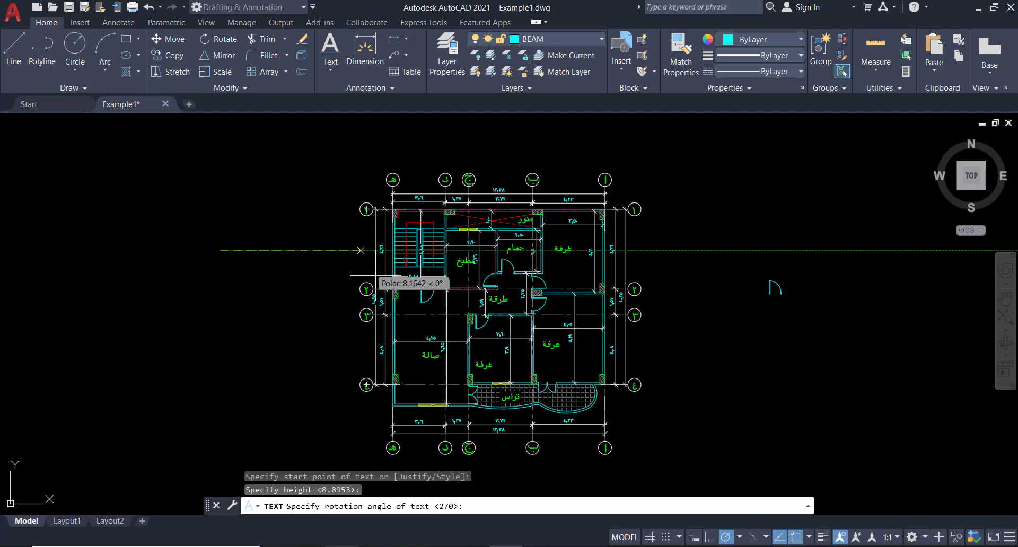
text(0)
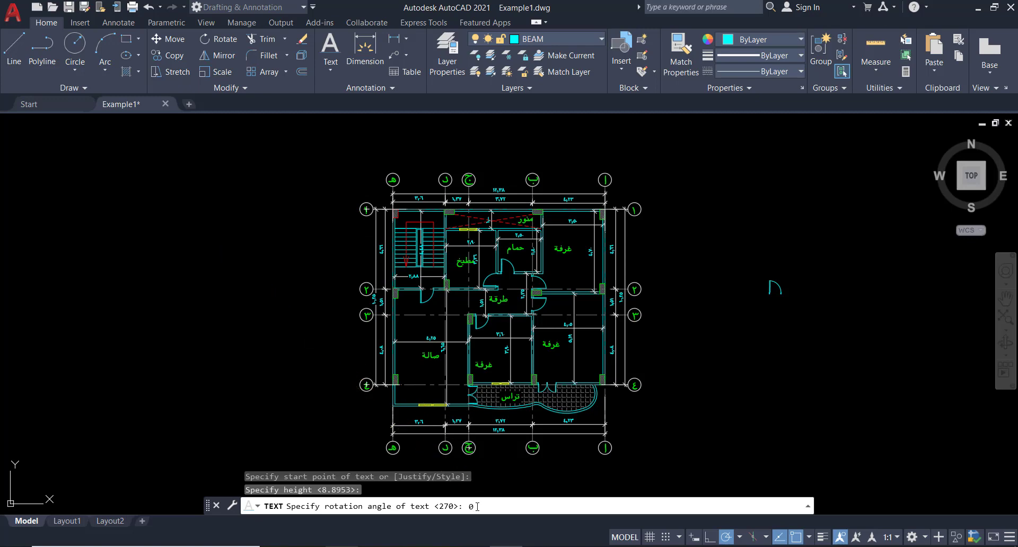
key(Return)
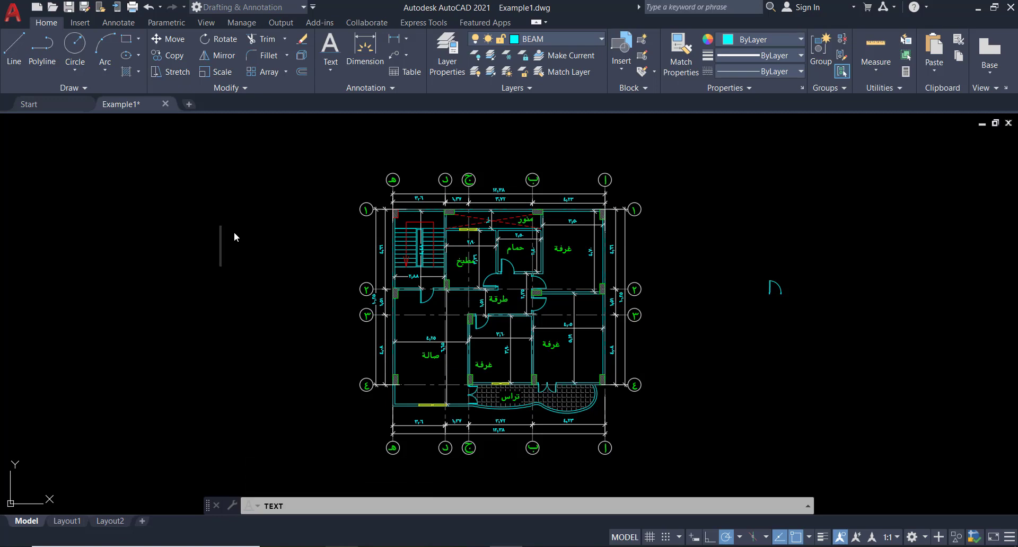
text(bedtoo)
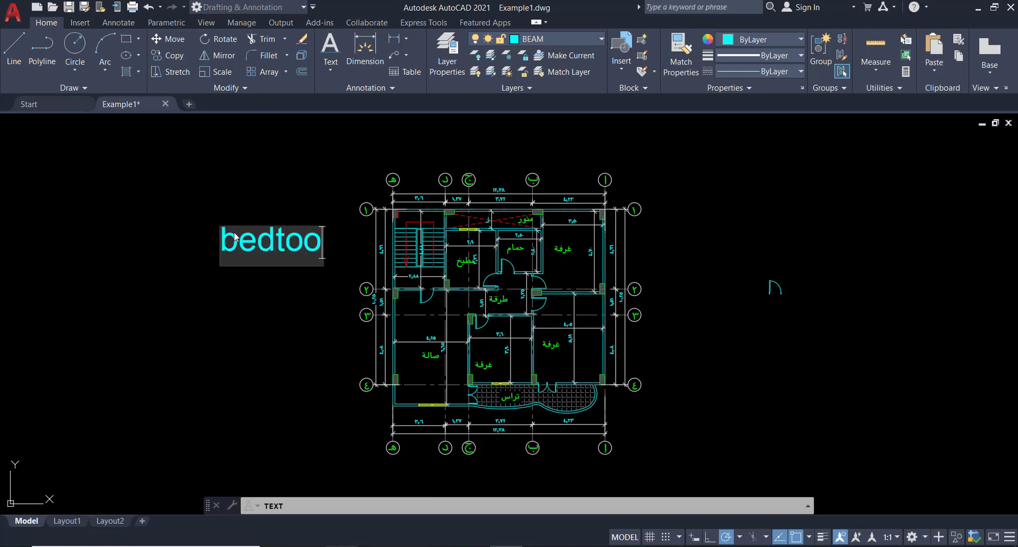
key(BackSpace)
key(BackSpace)
key(BackSpace)
text(ro)
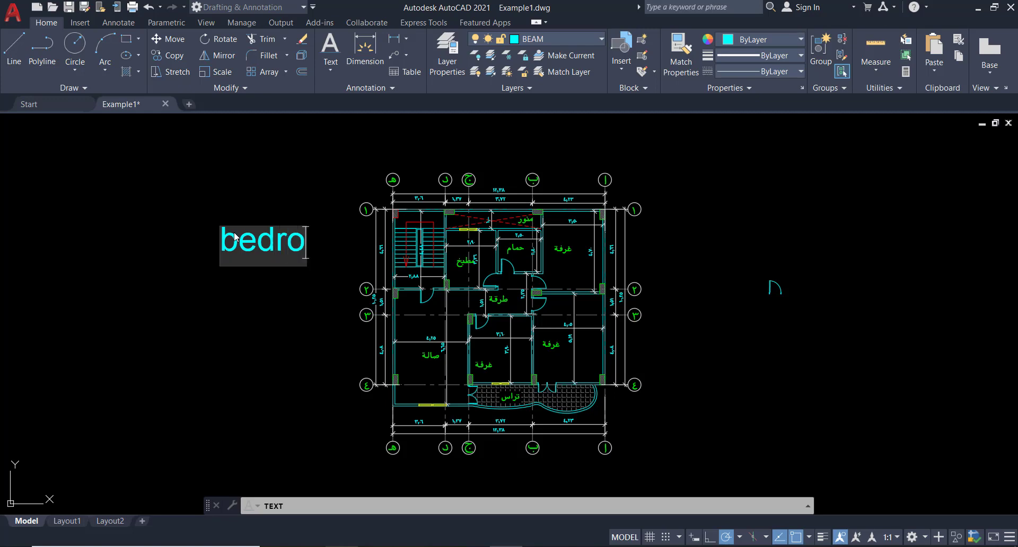
text(om)
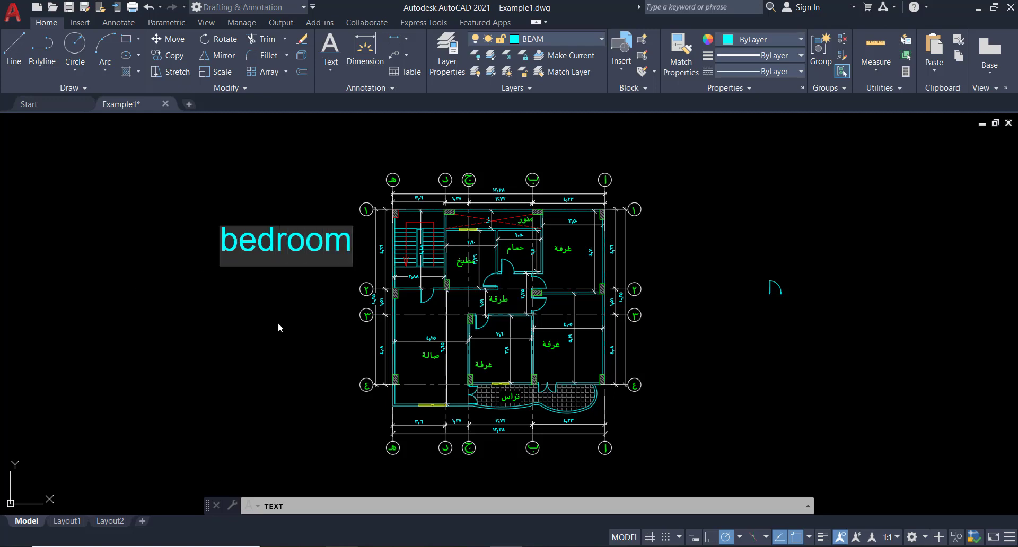
key(Return)
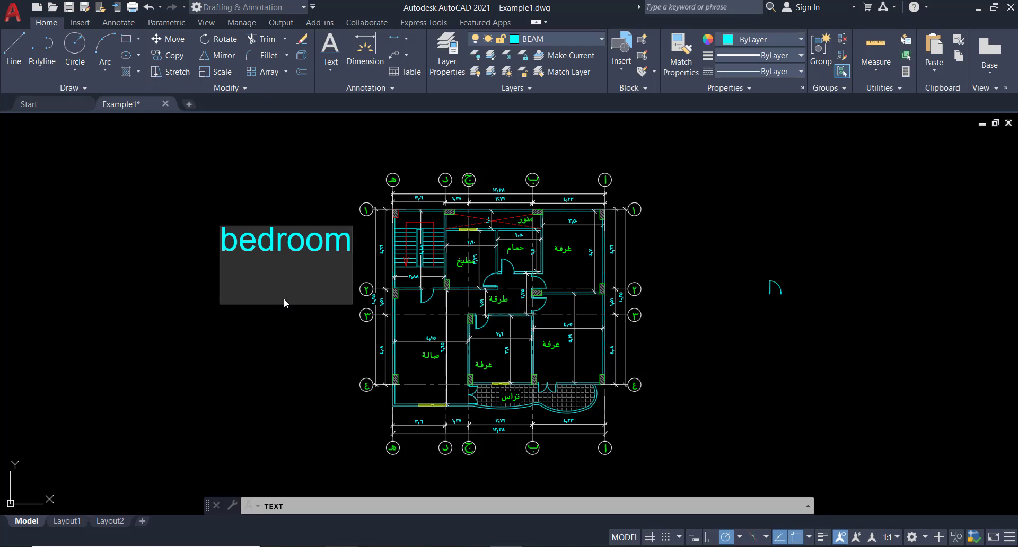
click(284, 298)
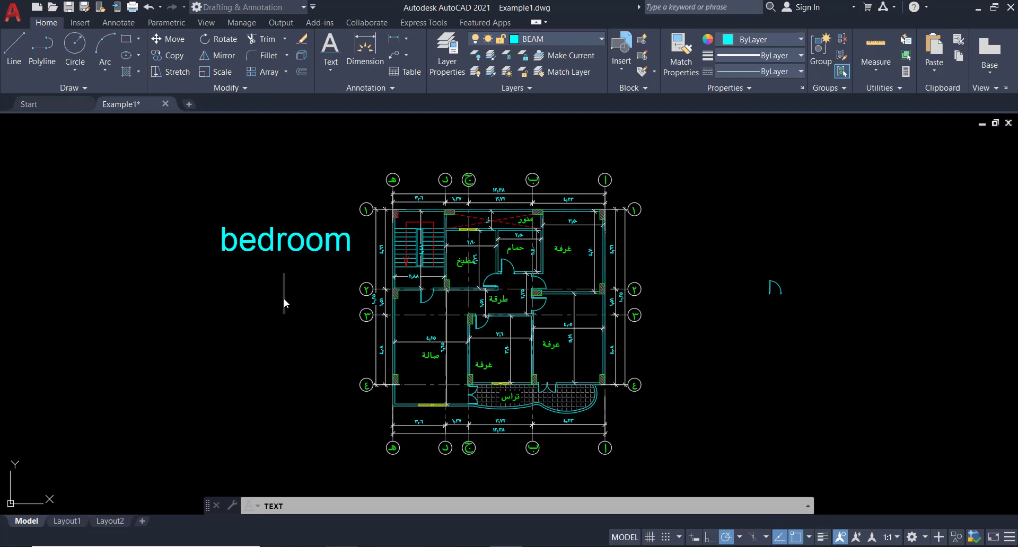
key(Return)
- Move the bedroom label to a new spot with MOVE and reselect it
click(285, 249)
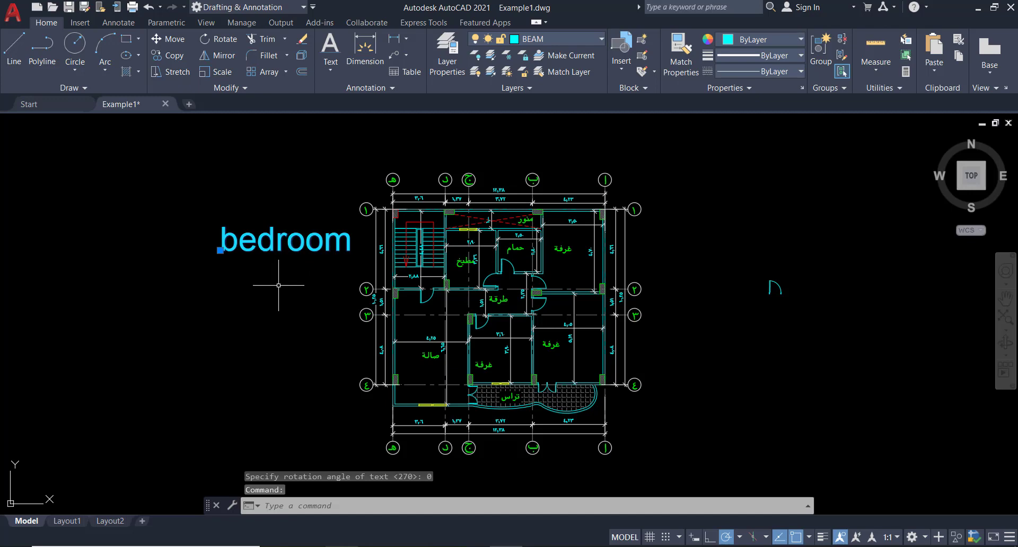
text(m)
key(Return)
click(307, 269)
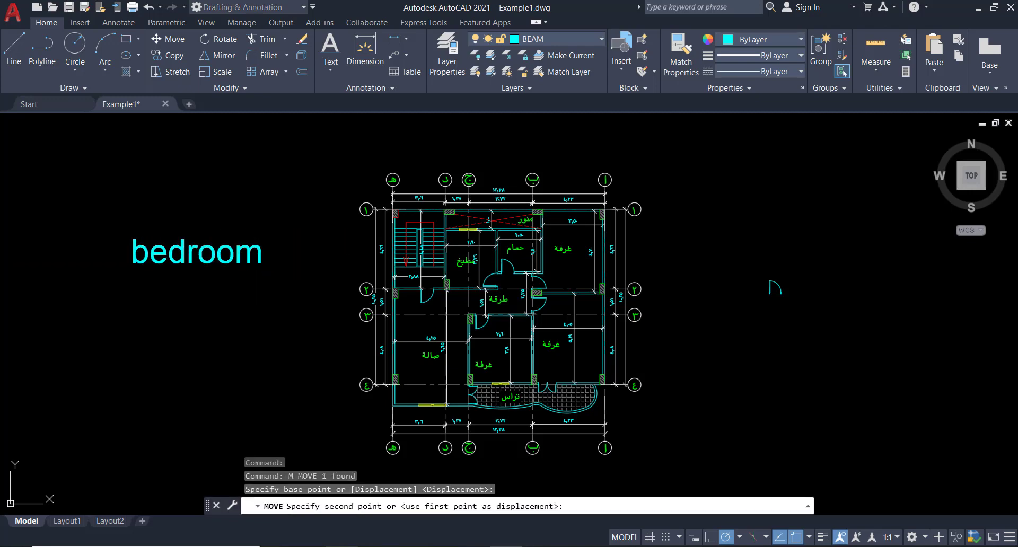
click(250, 281)
middle_drag(149, 266, 239, 280)
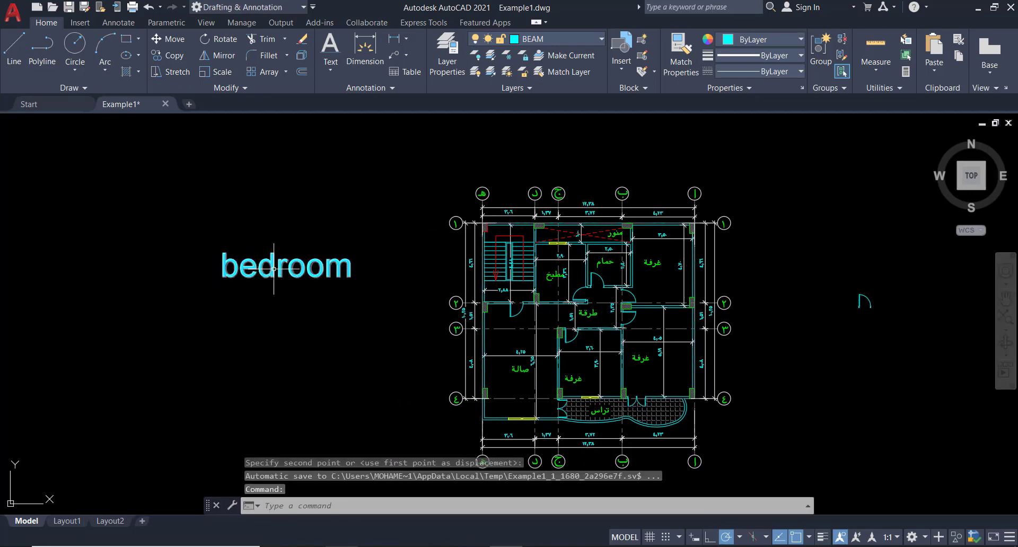
click(268, 245)
click(218, 286)
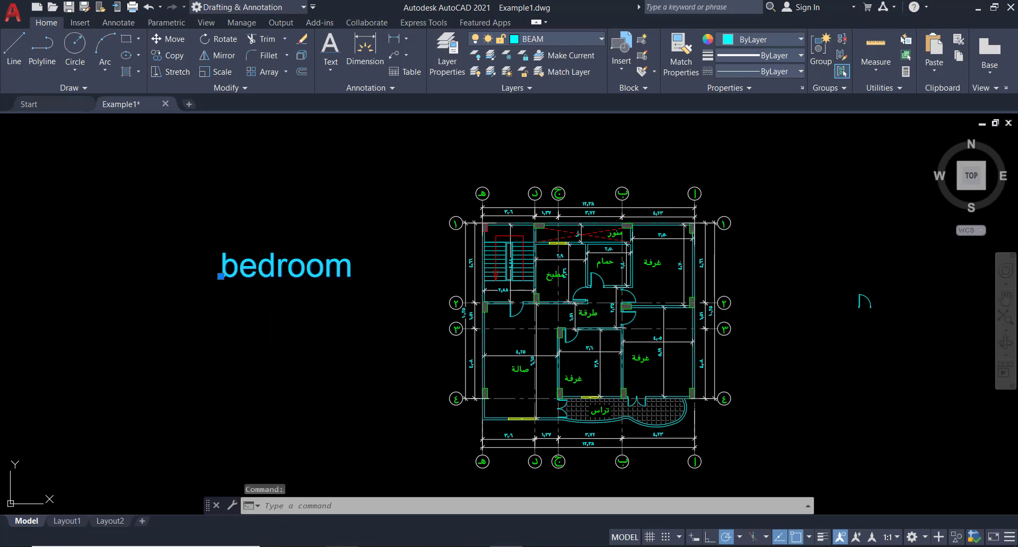
- Edit the bedroom label's text to read 'living room'
double_click(286, 265)
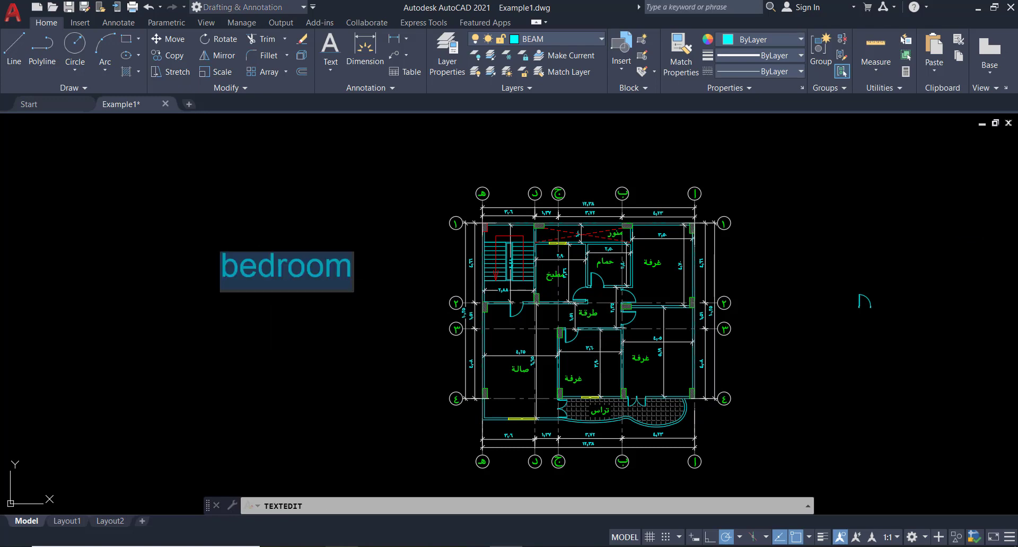
click(291, 281)
double_click(251, 271)
text(livin)
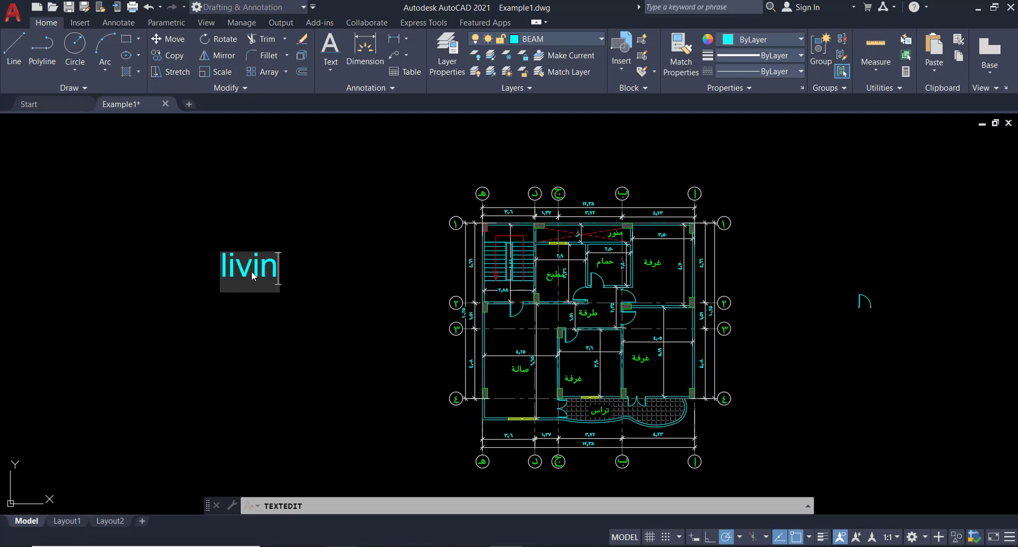
text(g room)
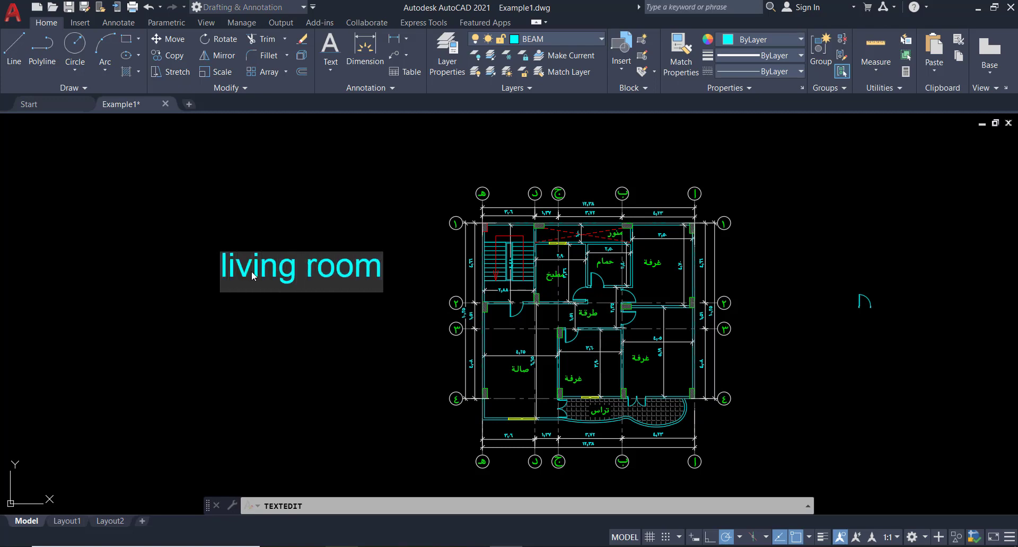
click(259, 355)
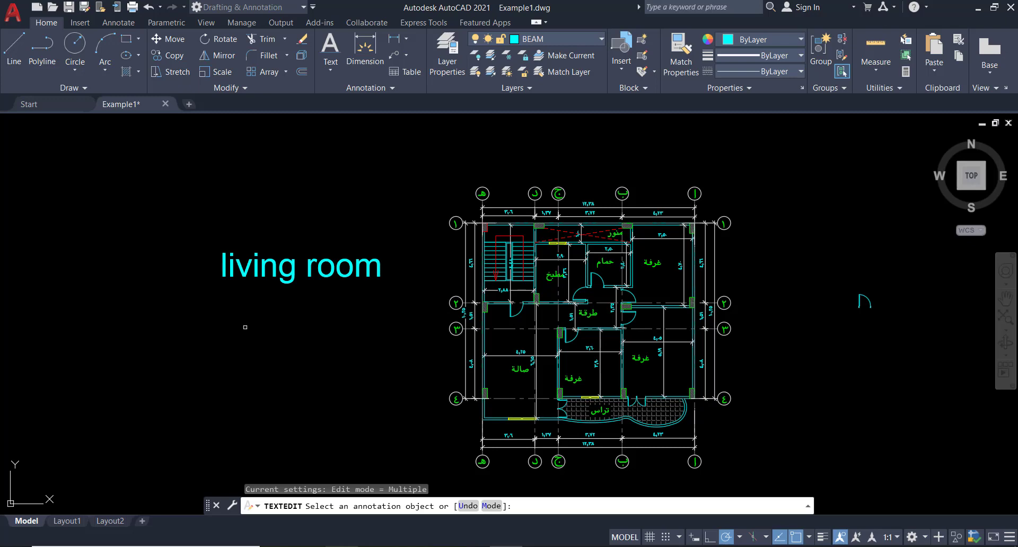
- Start Multiline Text and draw its two-corner box below the living room label
click(330, 72)
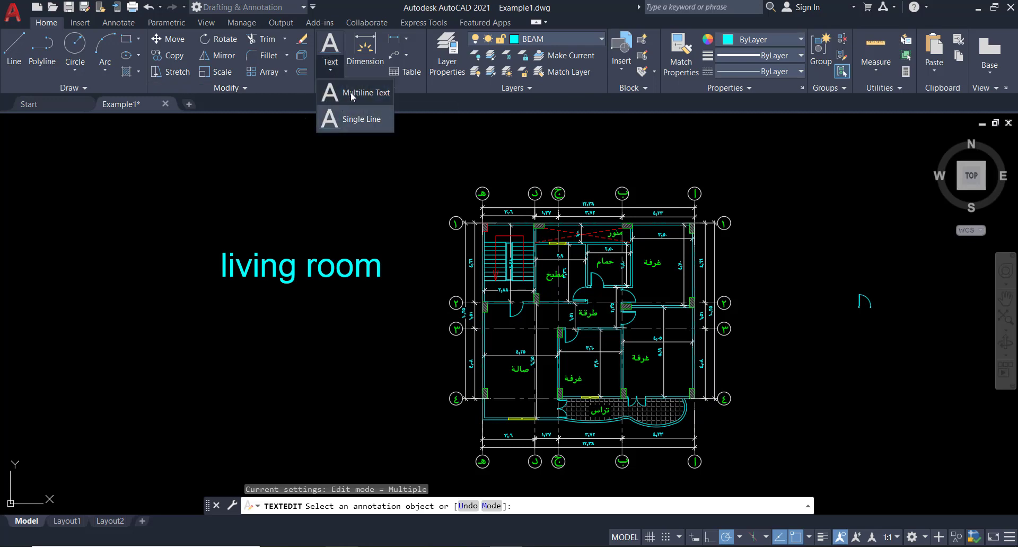
click(351, 96)
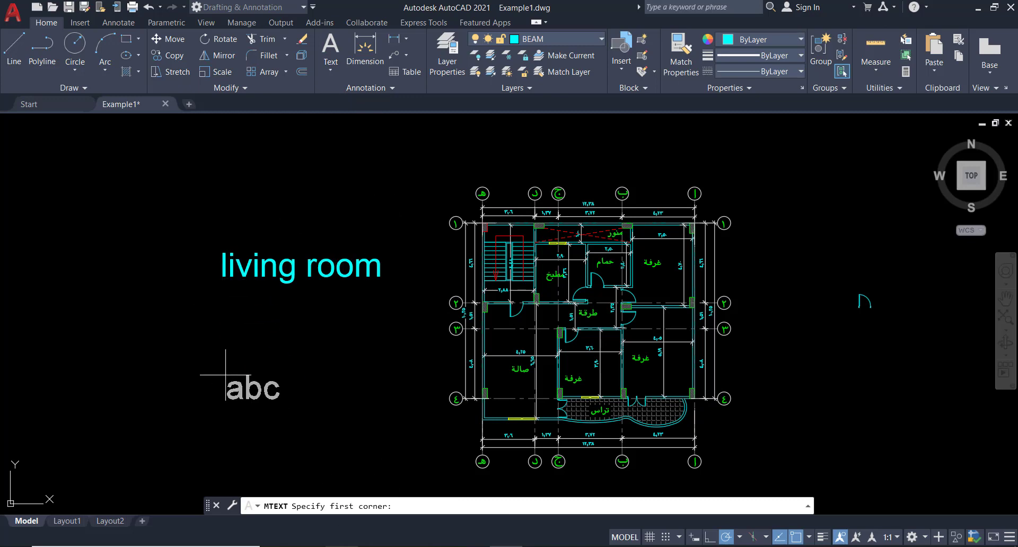
click(221, 321)
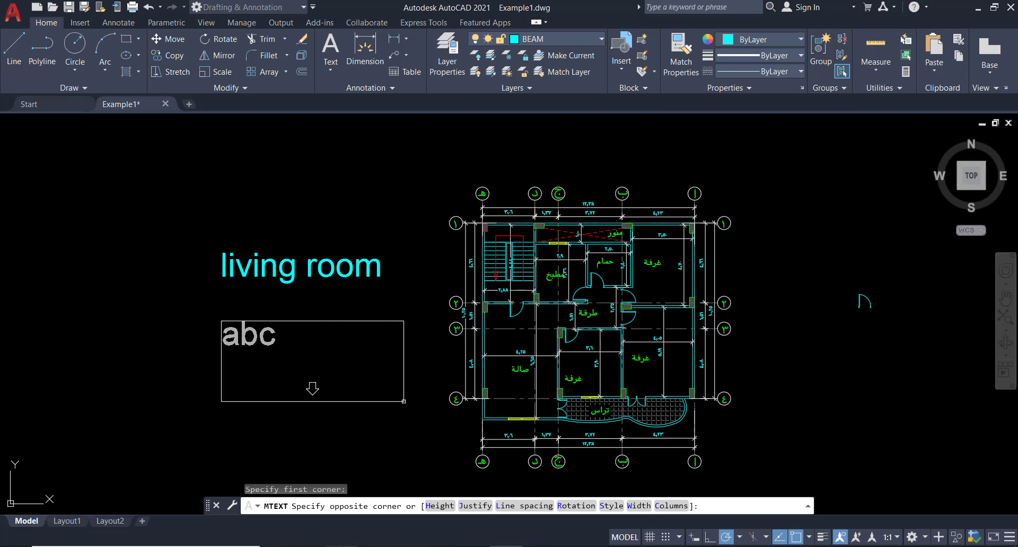
click(404, 402)
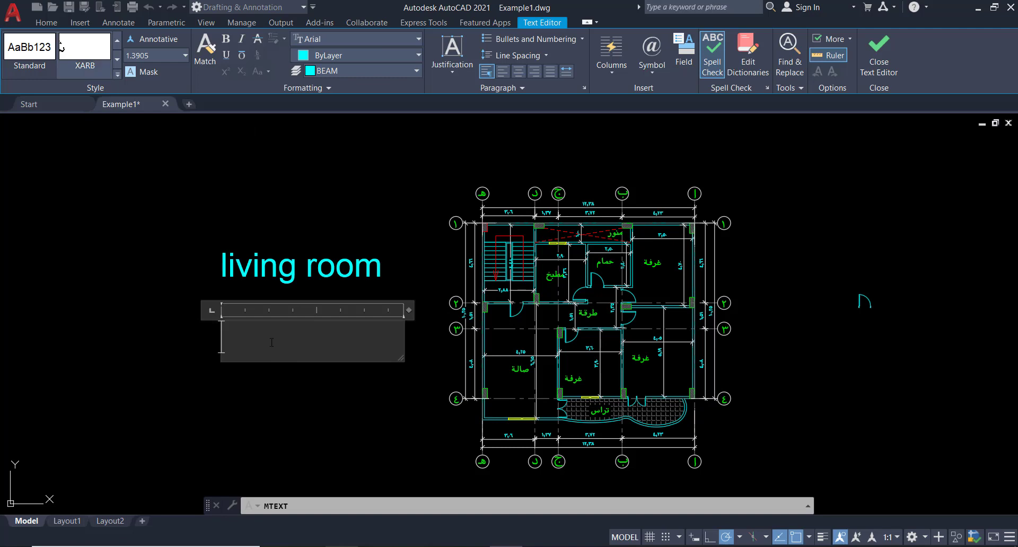
- Type 'Kitchen' in the box, try a text height of 0, commit, and reopen it for editing
text(Kitche)
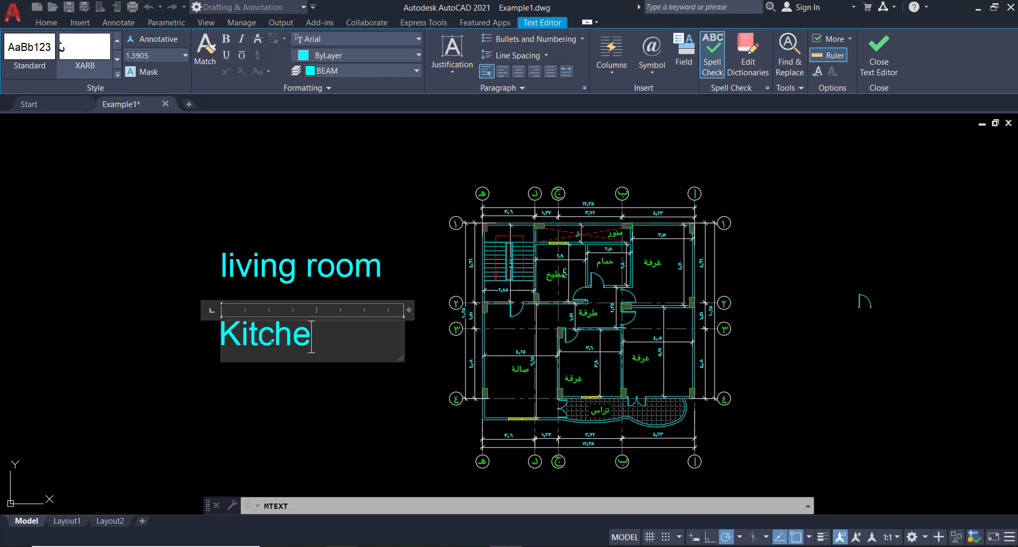
text(n)
double_click(252, 333)
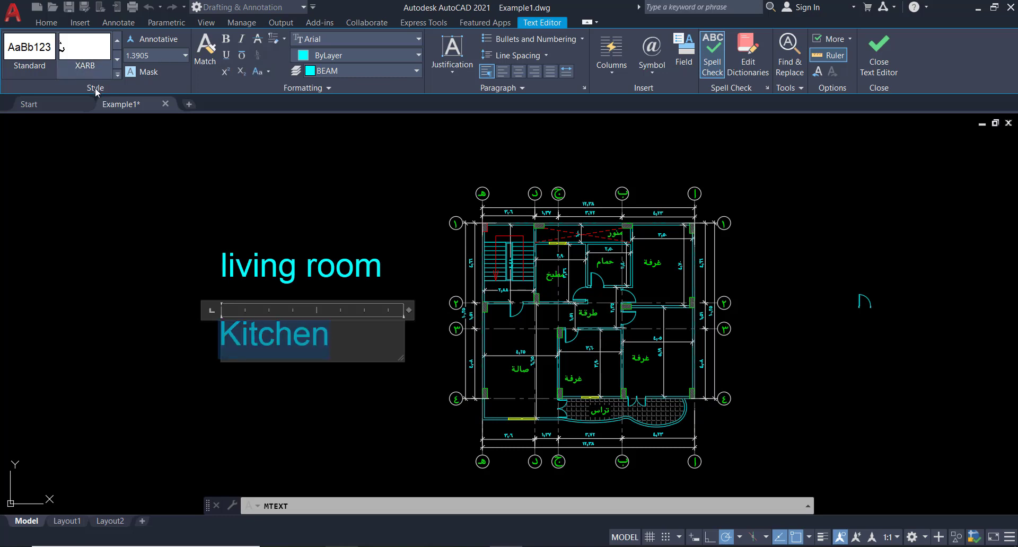
click(180, 55)
click(186, 56)
click(165, 58)
text(0)
click(330, 338)
click(323, 380)
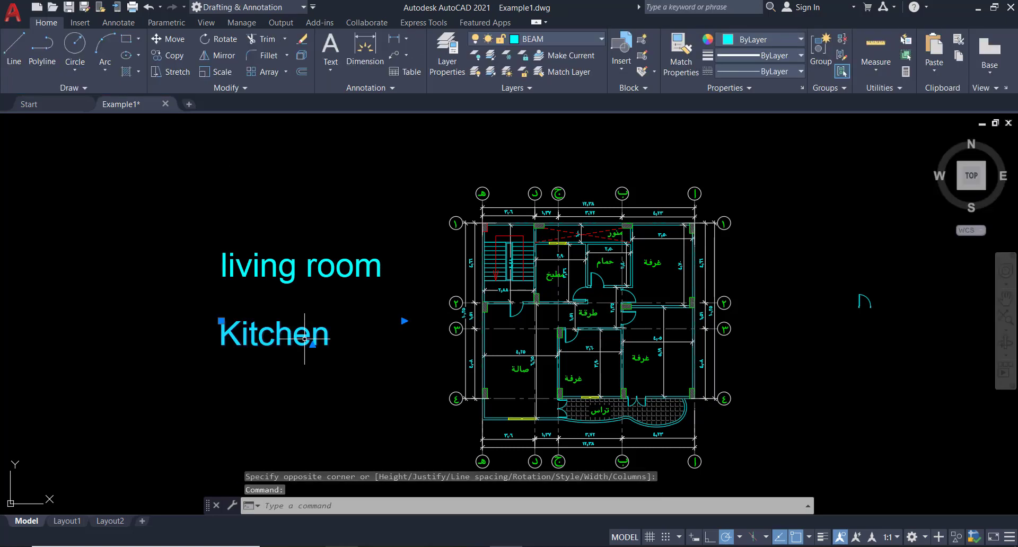
double_click(275, 335)
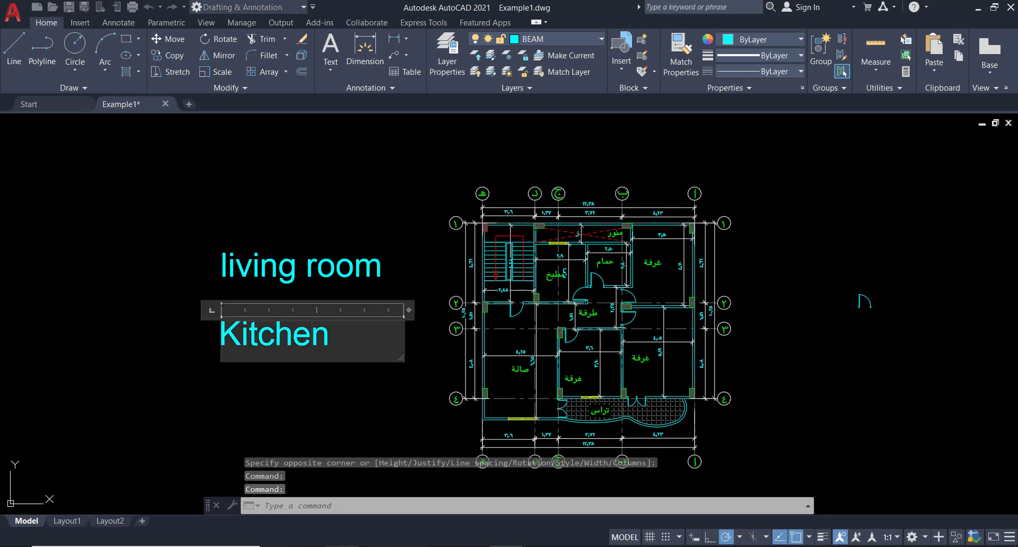
click(85, 48)
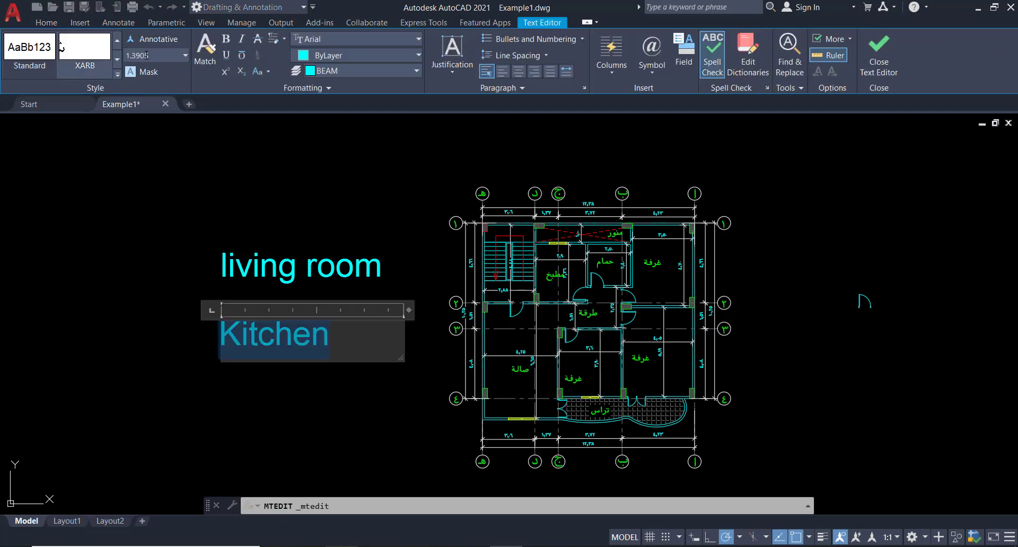
- Set the Kitchen text height to 1 and format it bold and italic
click(146, 55)
text(1)
key(Return)
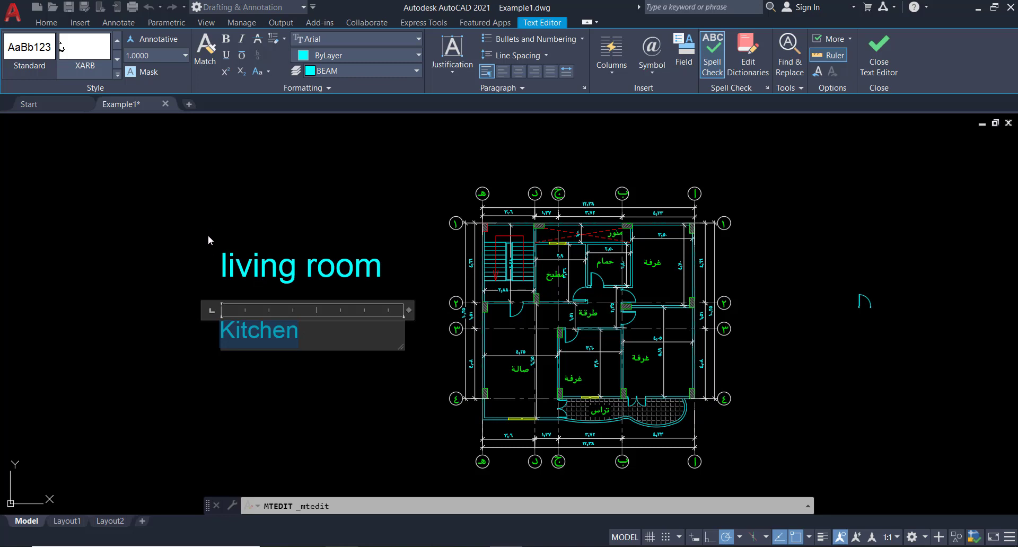
click(226, 39)
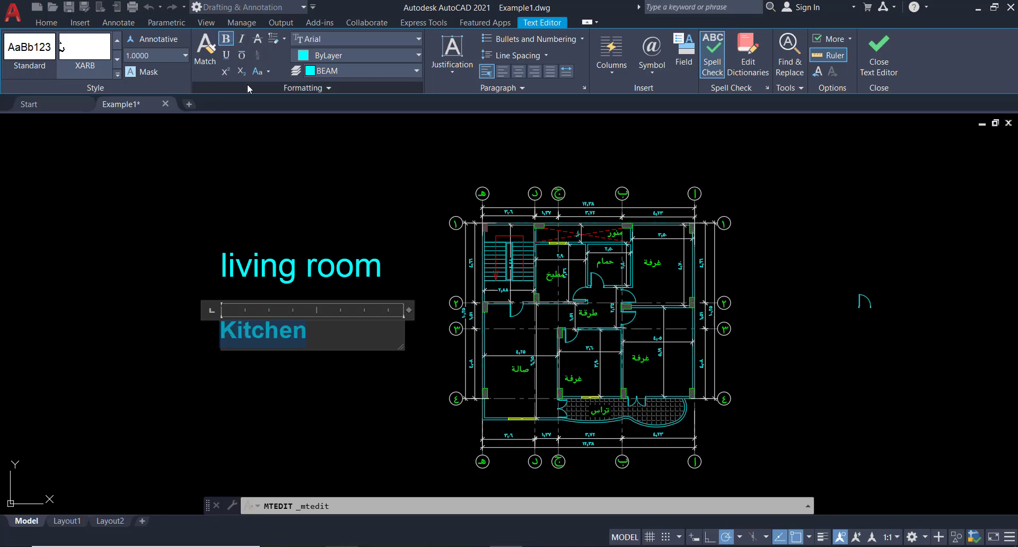
click(242, 39)
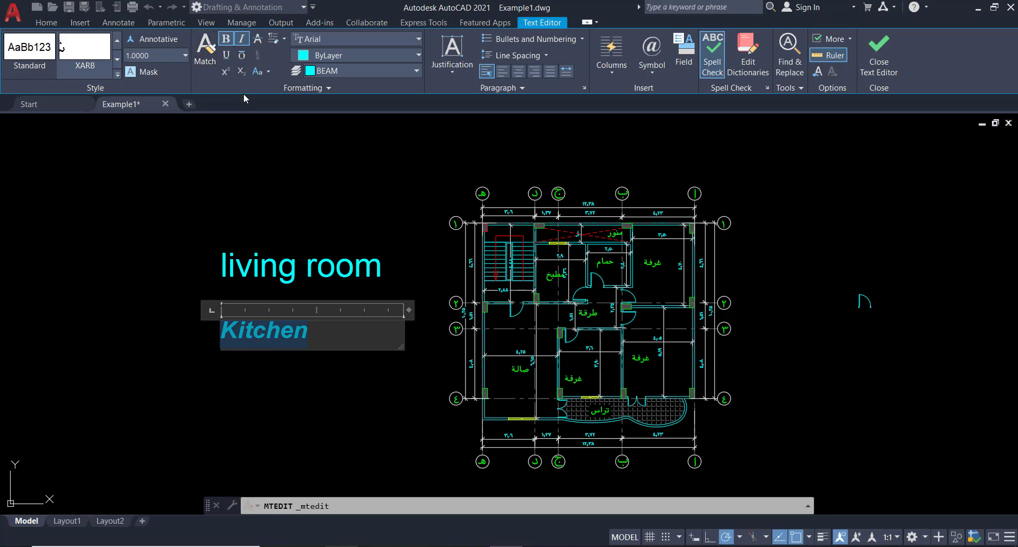
click(653, 72)
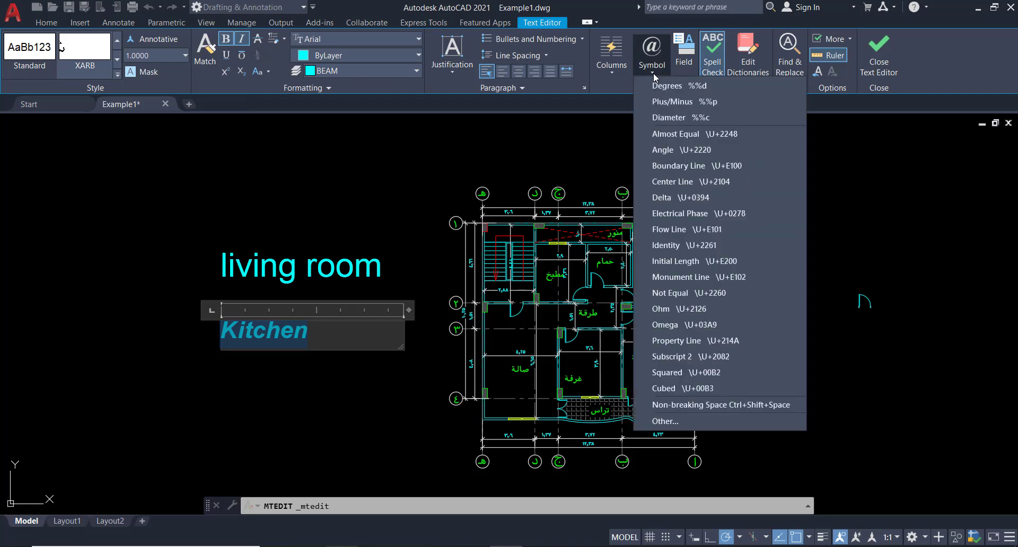
click(665, 421)
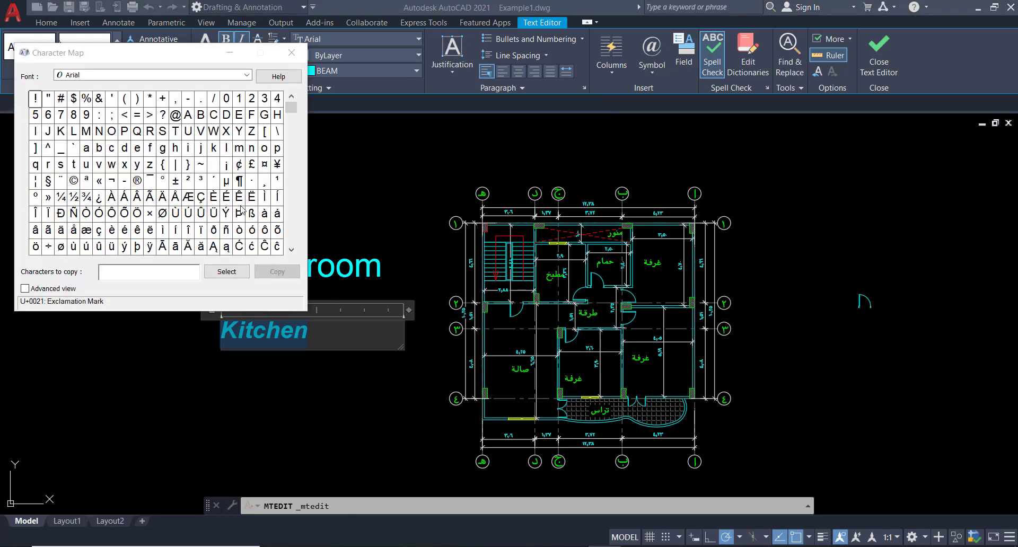
drag(151, 57, 592, 191)
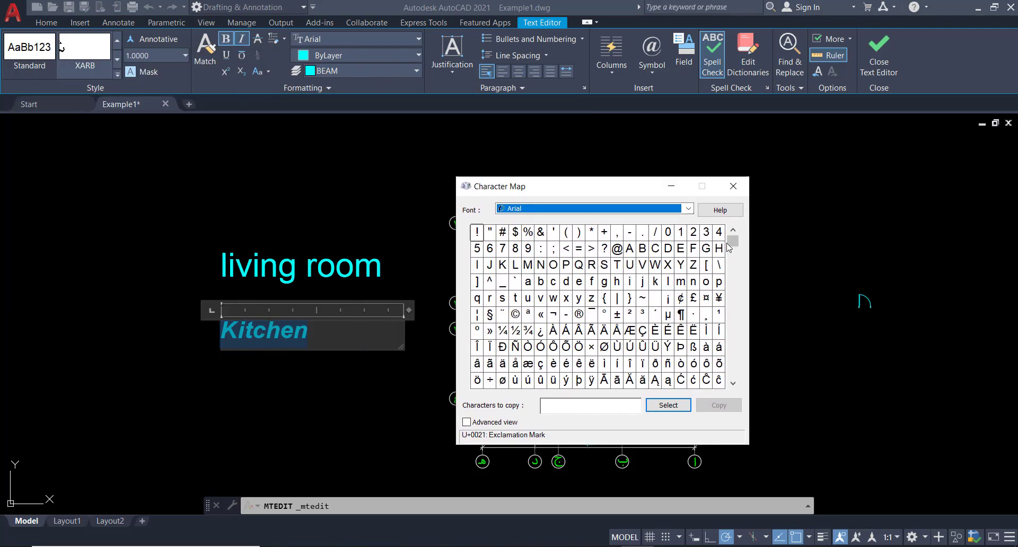
drag(738, 242, 734, 373)
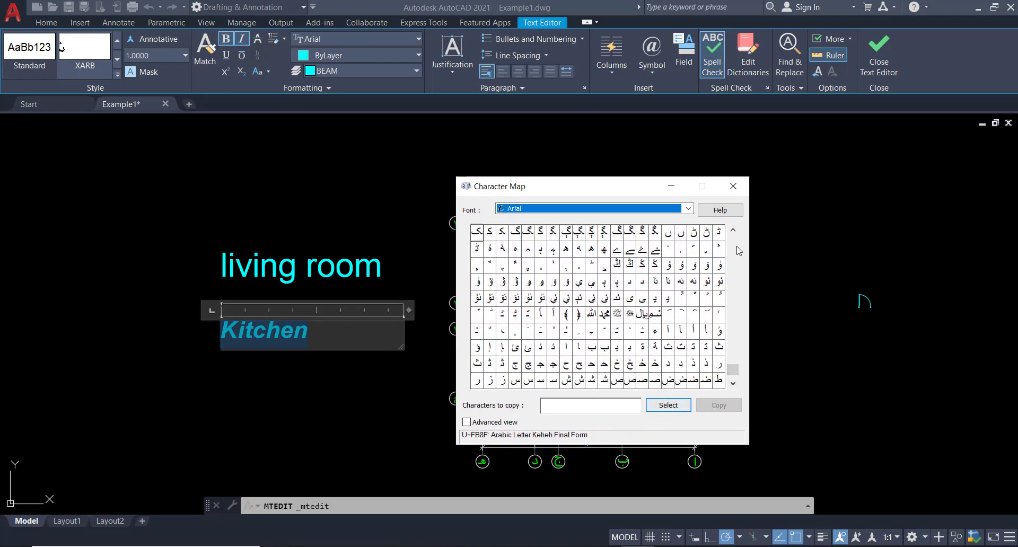
- Close the Character Map and try centre, right and justified alignment on Kitchen
click(734, 186)
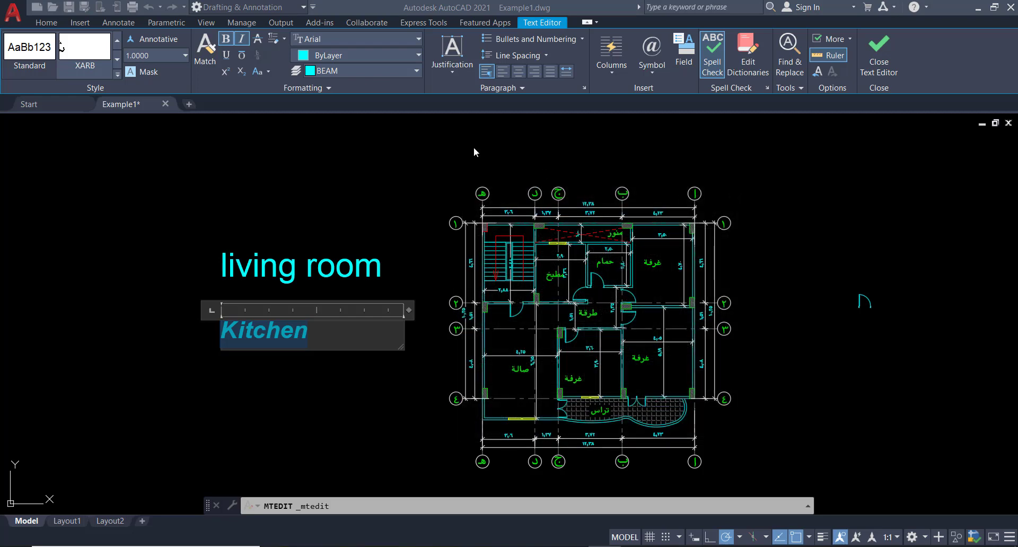
click(525, 72)
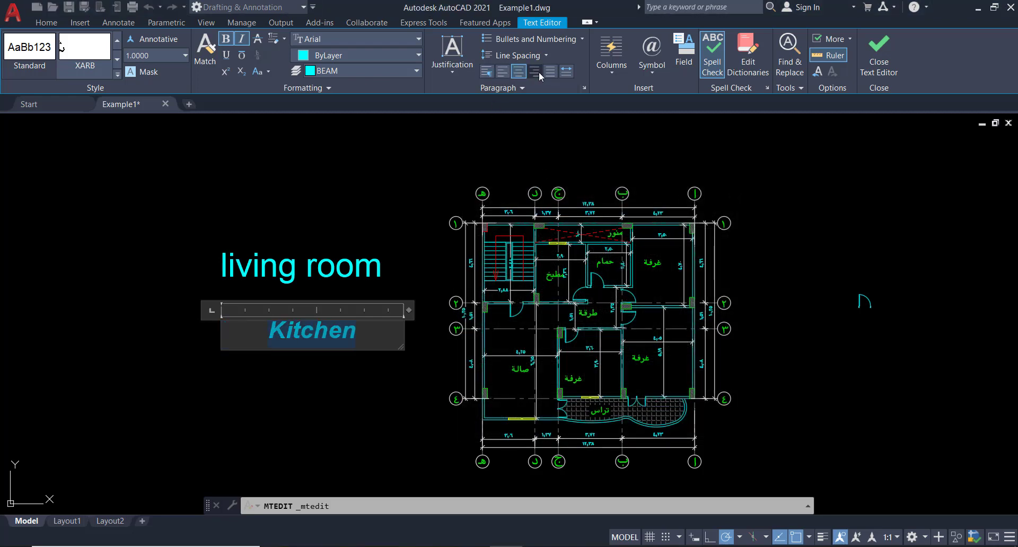
click(536, 72)
click(550, 71)
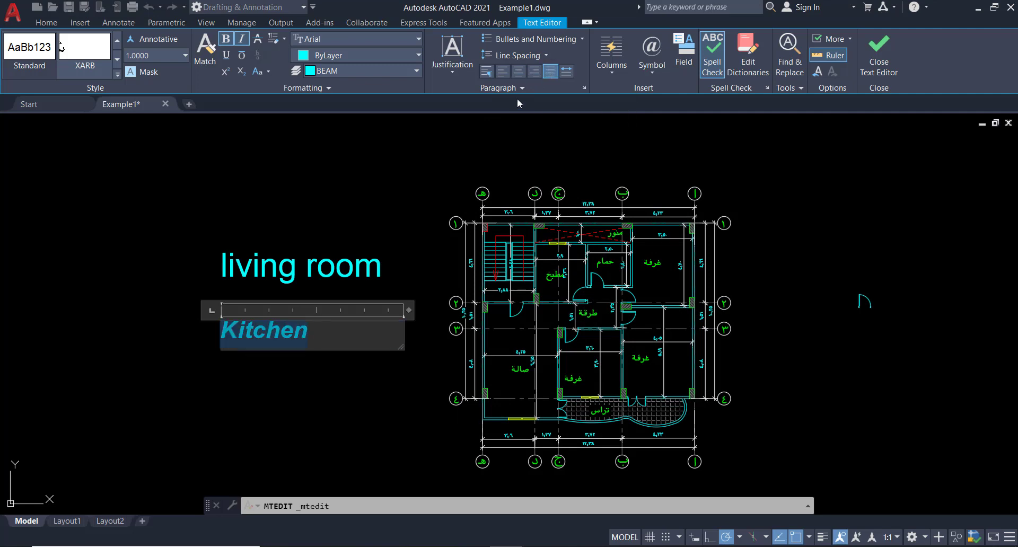
click(314, 332)
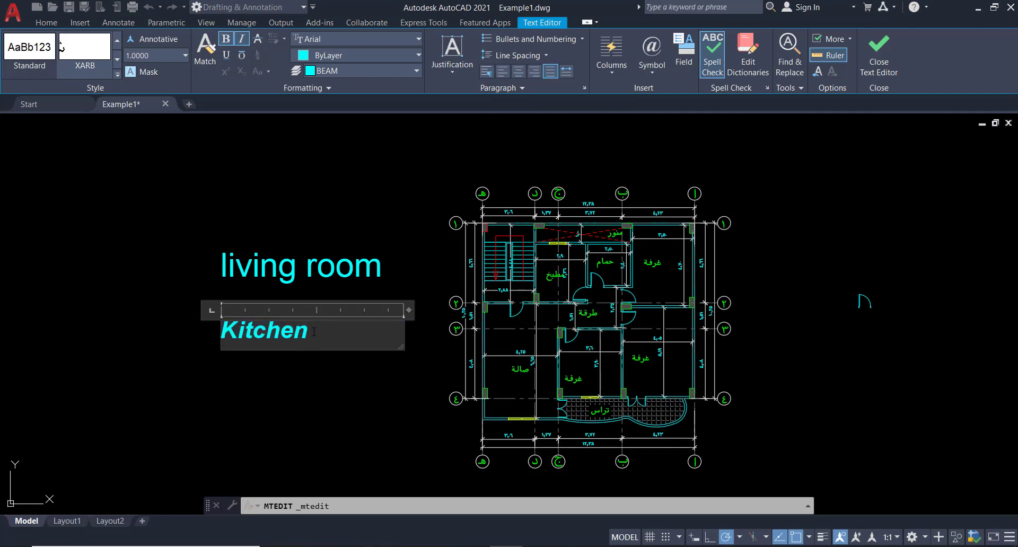
- Look through the bullets, colour and layer options, leaving the colour ByLayer
click(516, 38)
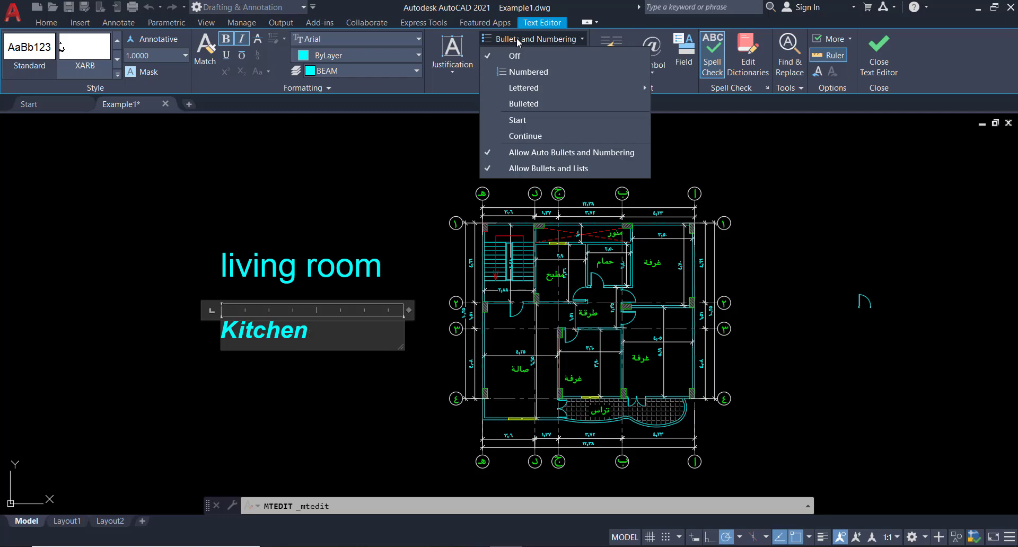
click(516, 38)
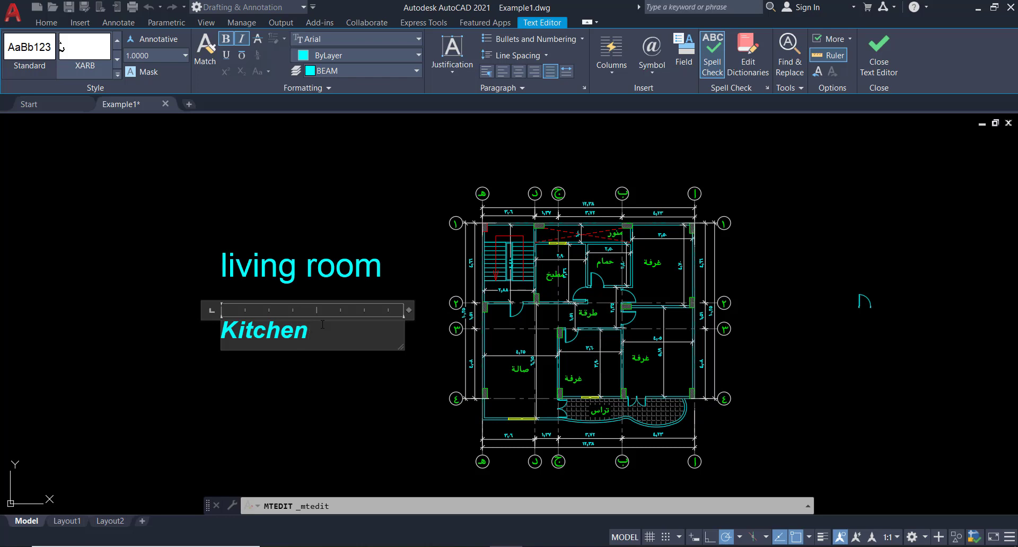
click(337, 58)
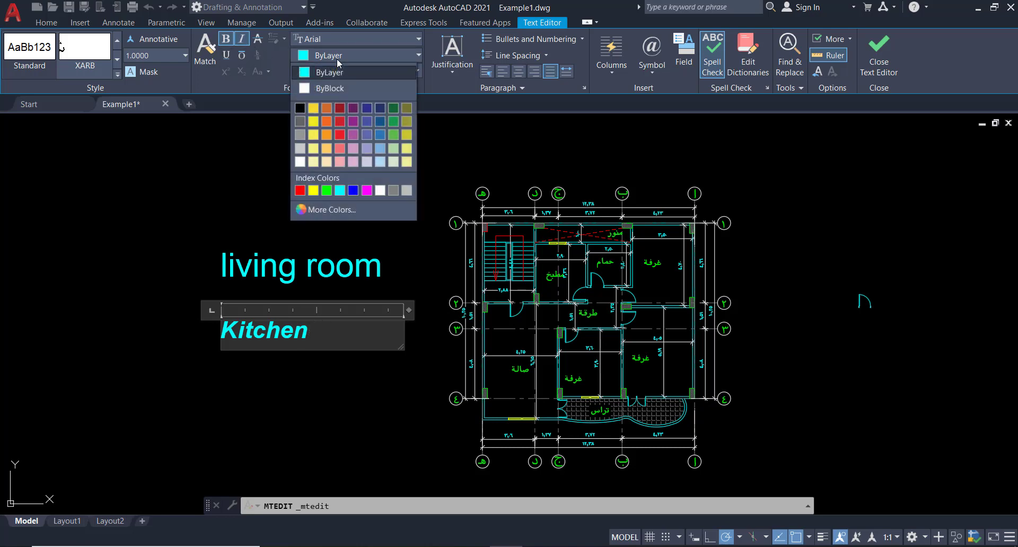
click(338, 62)
click(330, 74)
click(330, 76)
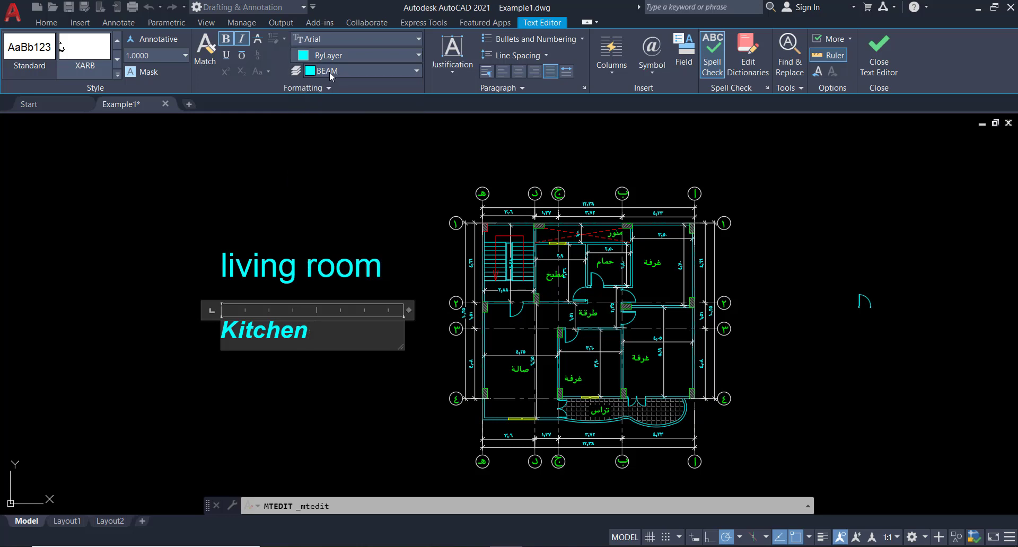
scroll(567, 241, down, 2)
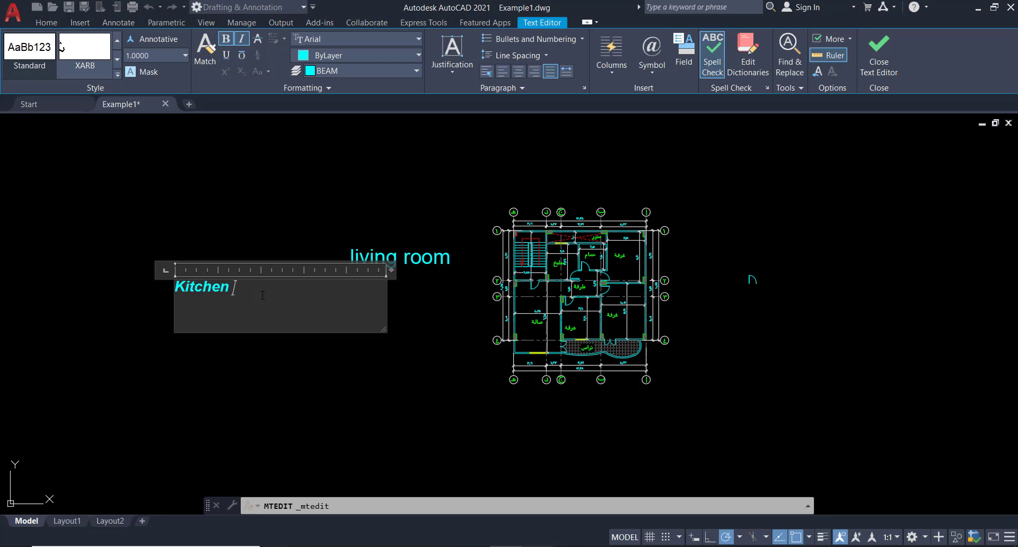
- Add a 'bedroom' line under Kitchen, narrow the text box, and save the changes
key(Return)
text(bed)
text(roo)
key(BackSpace)
key(BackSpace)
text(o)
text(om)
key(Return)
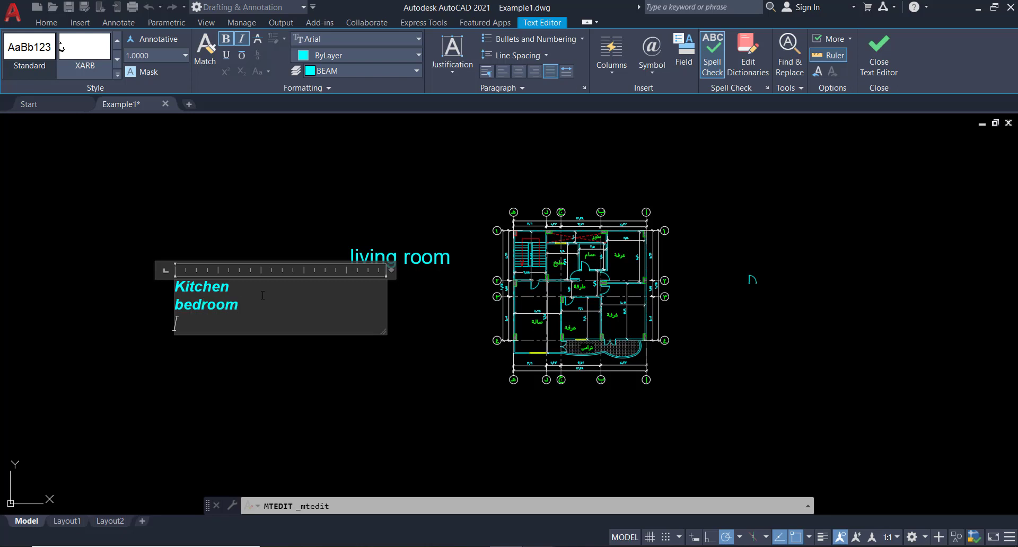
drag(383, 332, 259, 333)
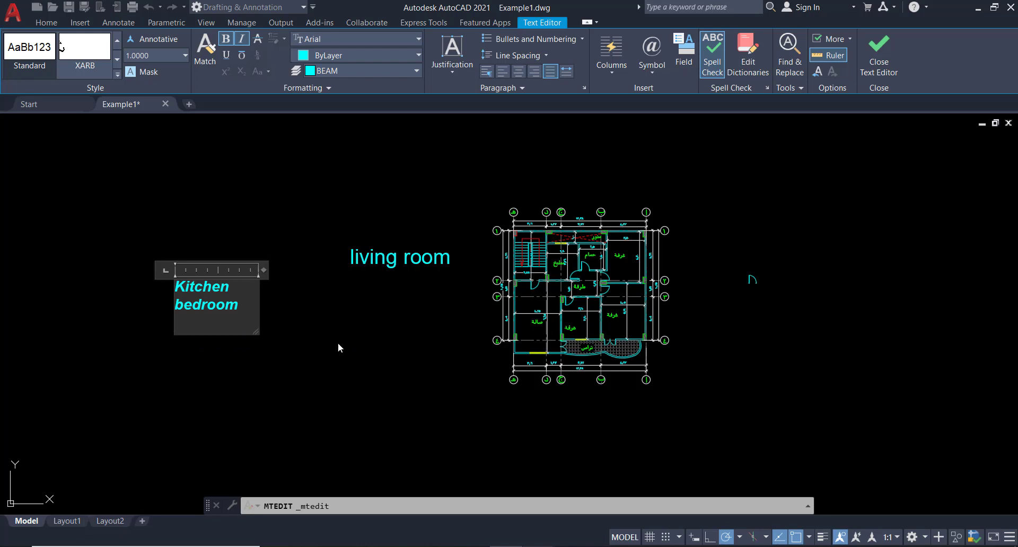
key(Escape)
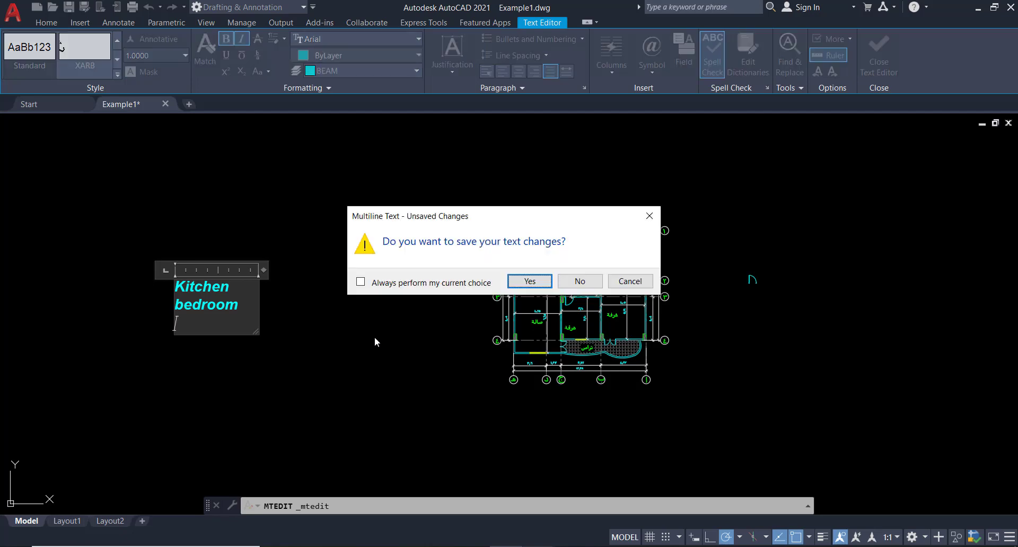
click(531, 282)
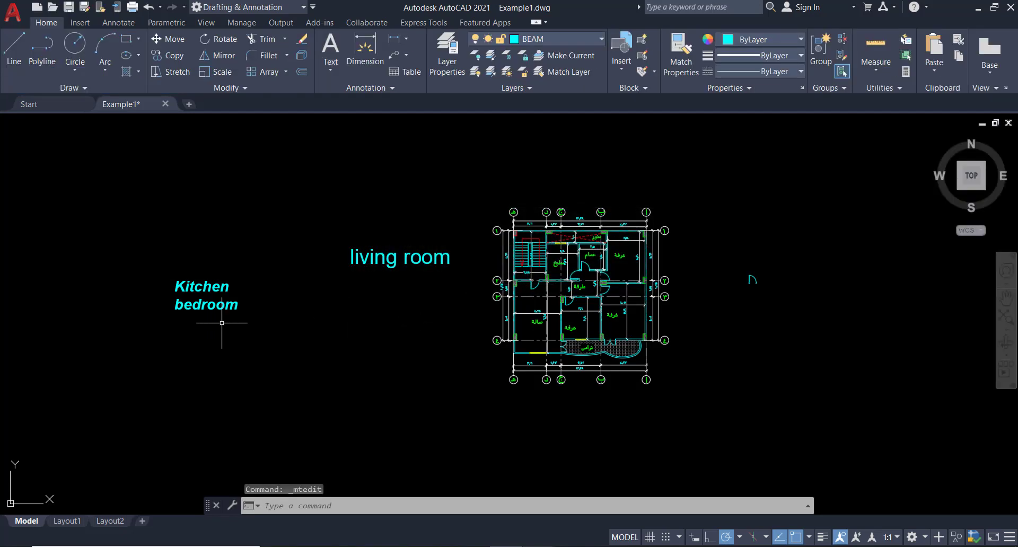
- Select the Kitchen/bedroom label and start, then cancel, a MOVE
click(194, 303)
text(m)
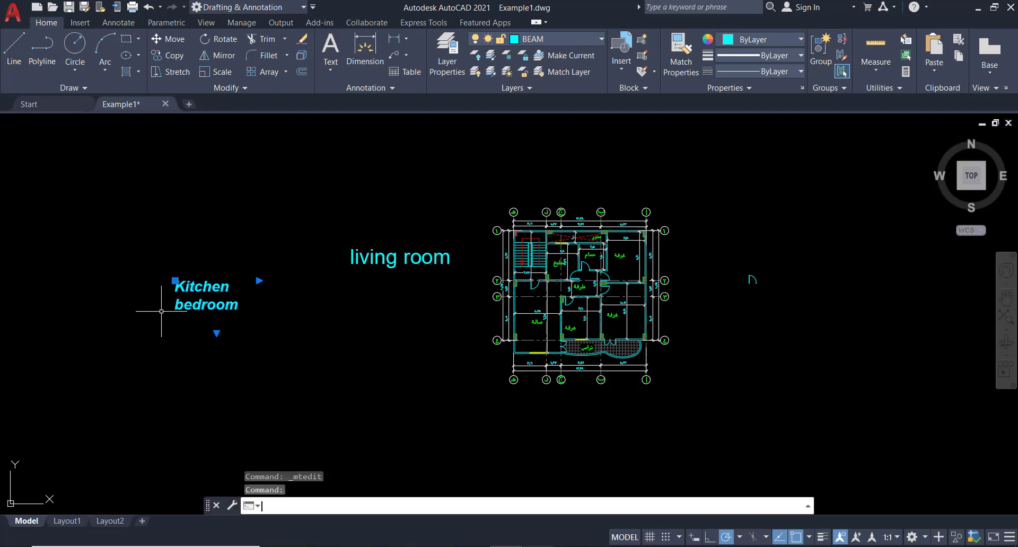
key(Return)
key(Escape)
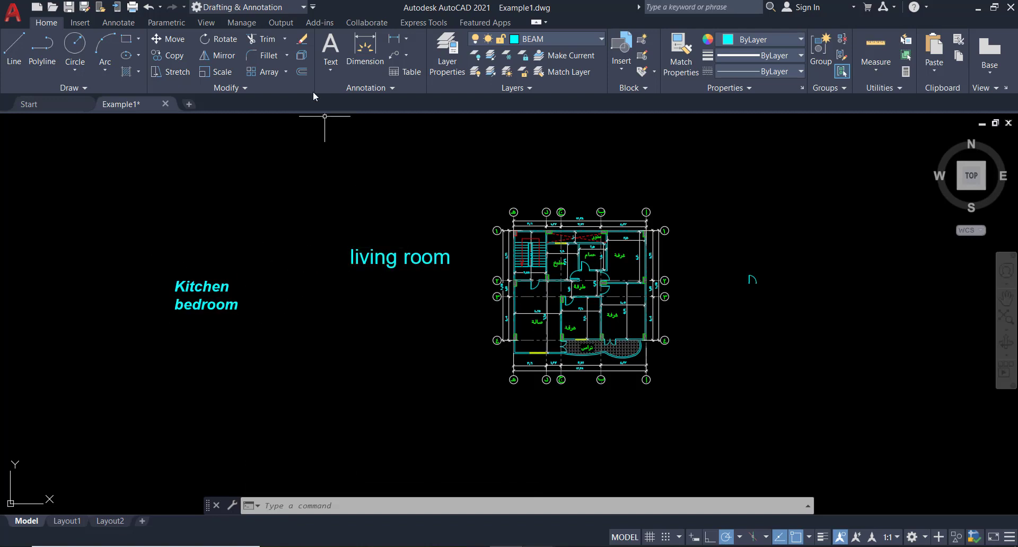
- Expand the Annotation panel slide-out showing current text, dimension and table styles
click(331, 70)
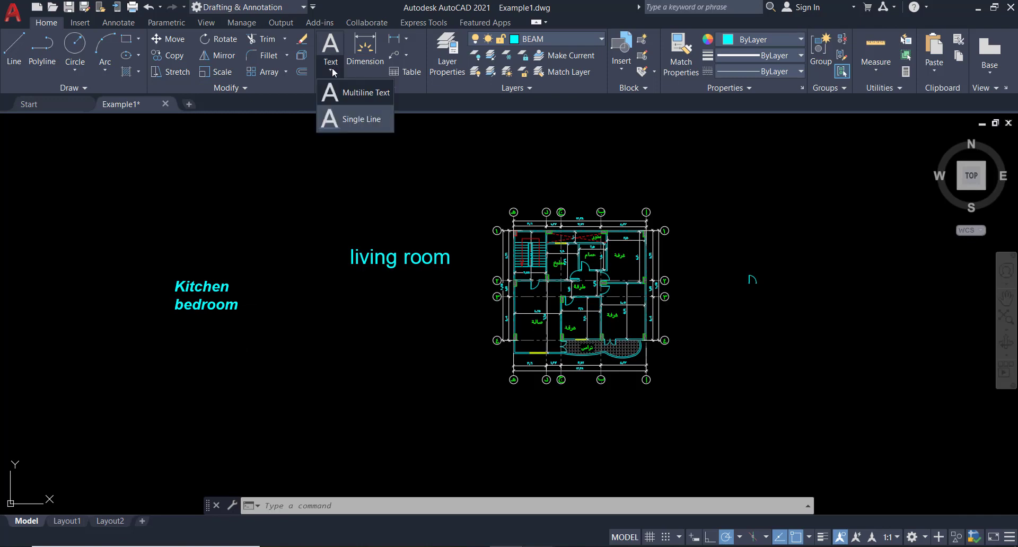
click(332, 71)
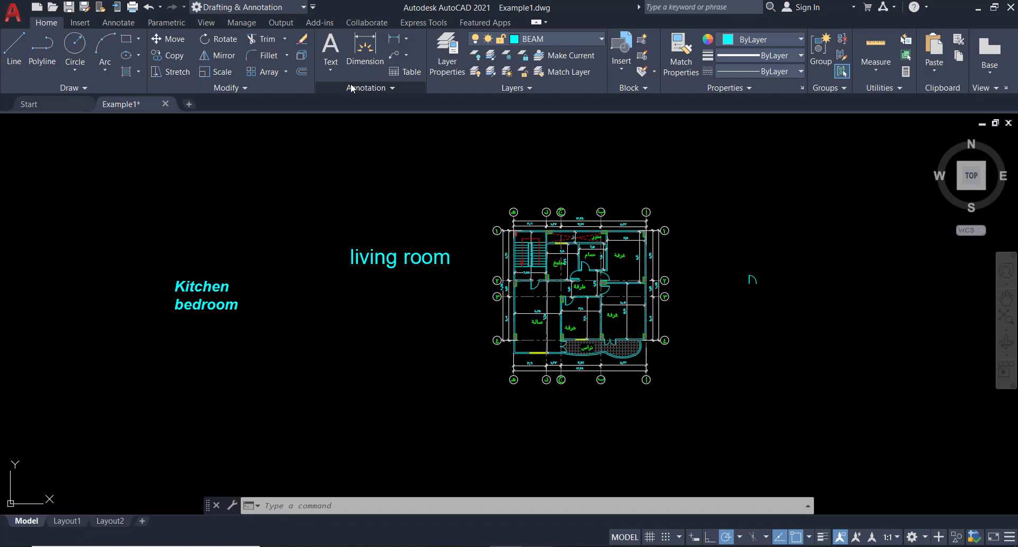
click(351, 87)
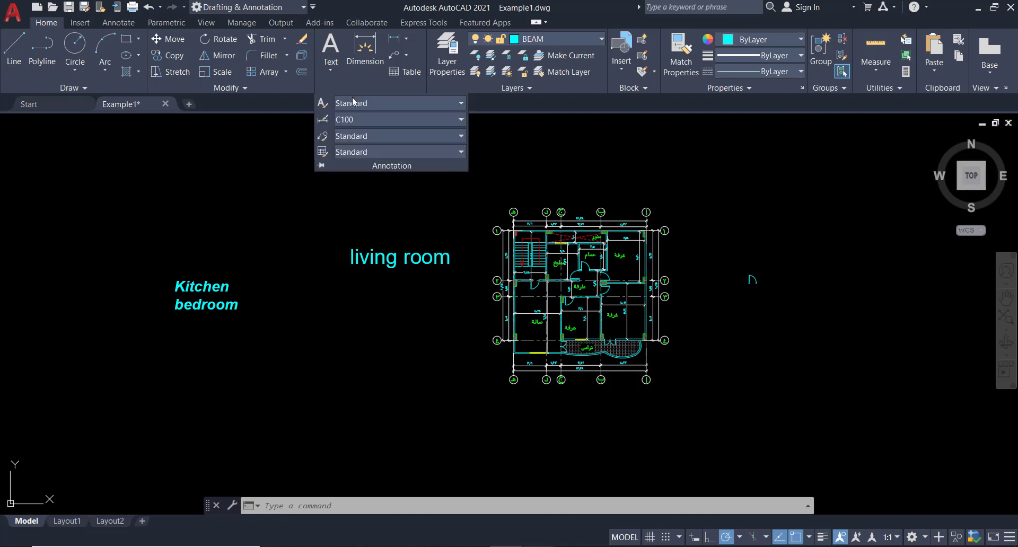
- Open the Text Style dialog and start a new style, which offers the default name style1
click(323, 105)
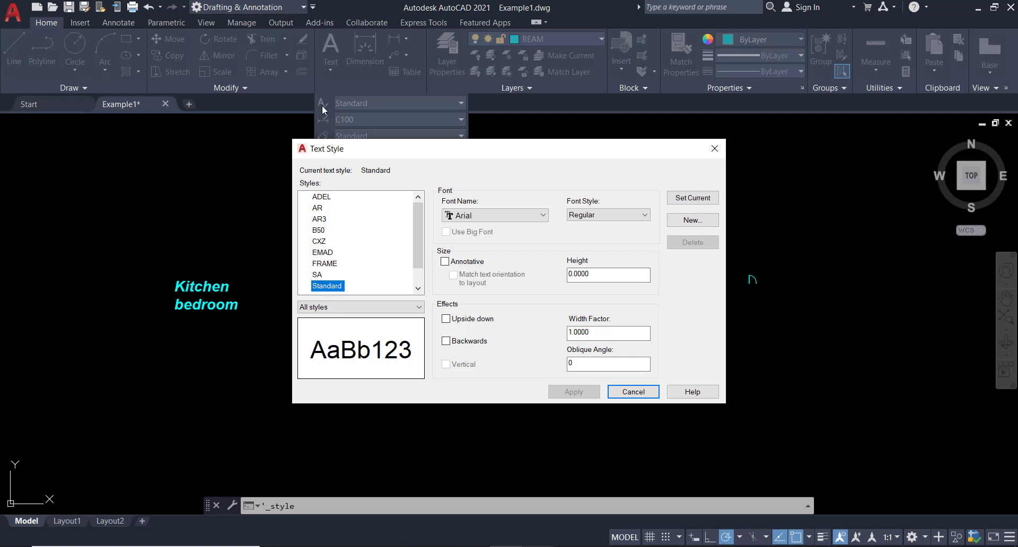
scroll(419, 204, down, 1)
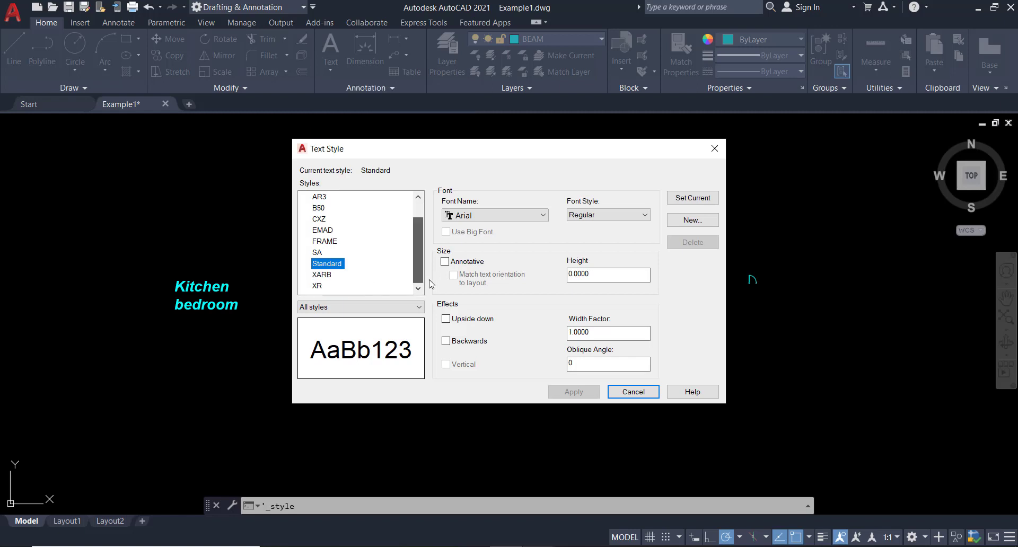
scroll(423, 203, up, 1)
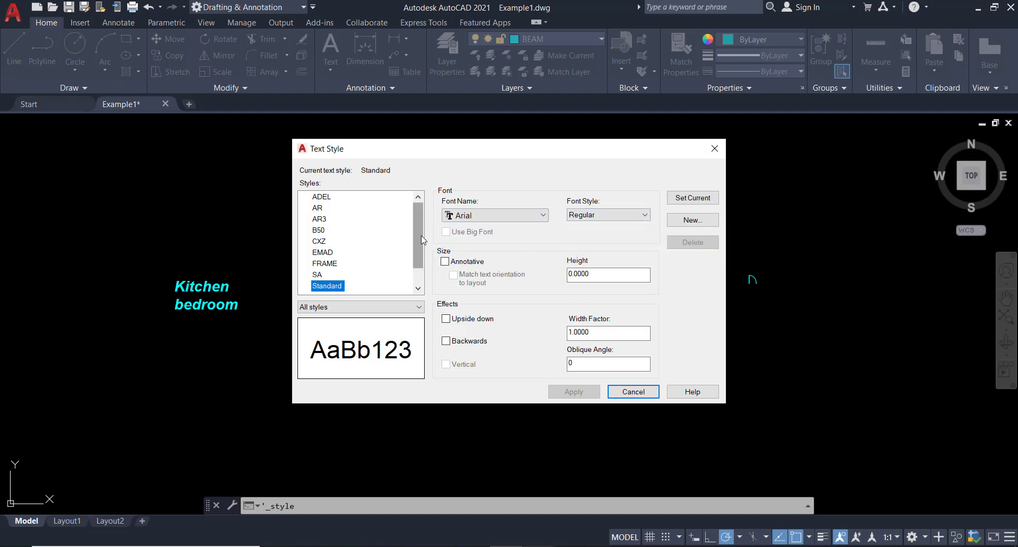
scroll(425, 266, down, 1)
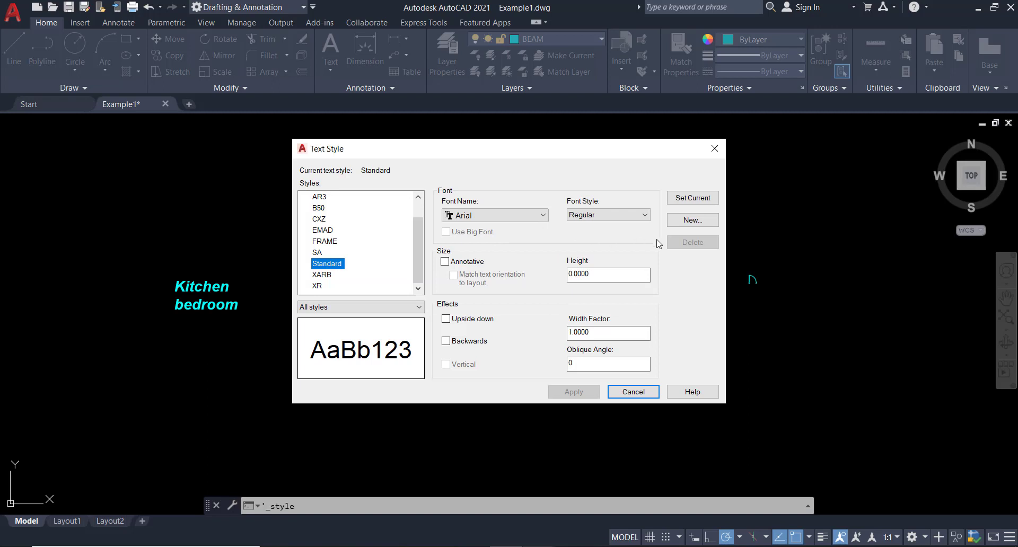
click(693, 222)
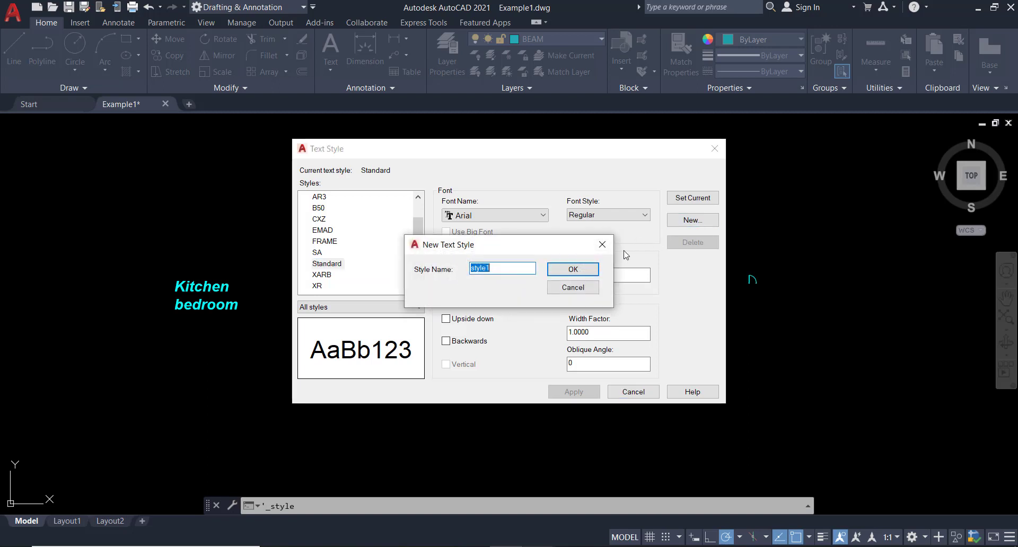
- Rename style1 to NewTextStyle, confirm it, and select NewTextStyle in the Styles list
drag(503, 258, 547, 292)
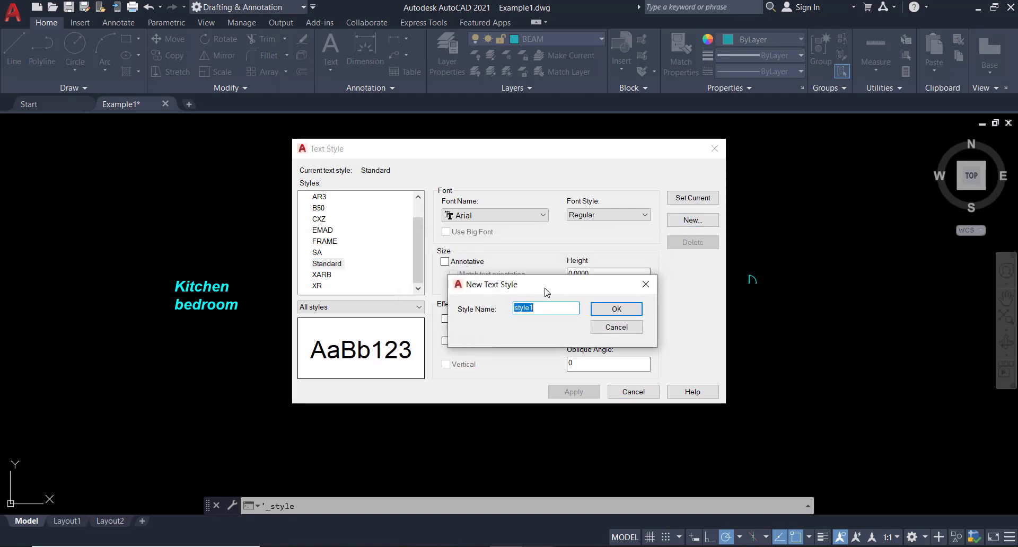
click(528, 308)
double_click(528, 308)
text(N)
text(ewTex)
text(S)
text(le)
click(609, 310)
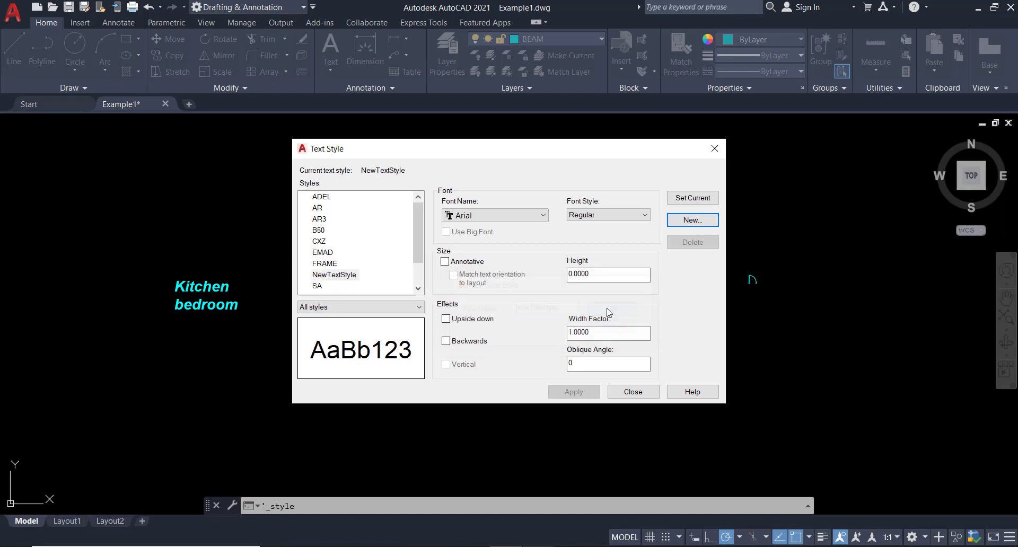
click(345, 279)
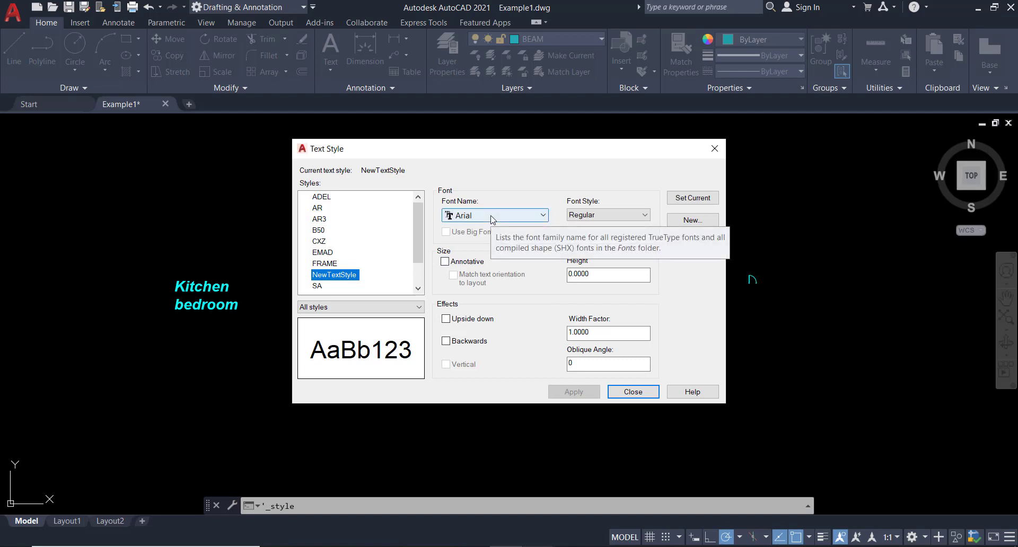
- Try the MCS Hor 1 S_U Snail 2000 font for NewTextStyle
click(350, 276)
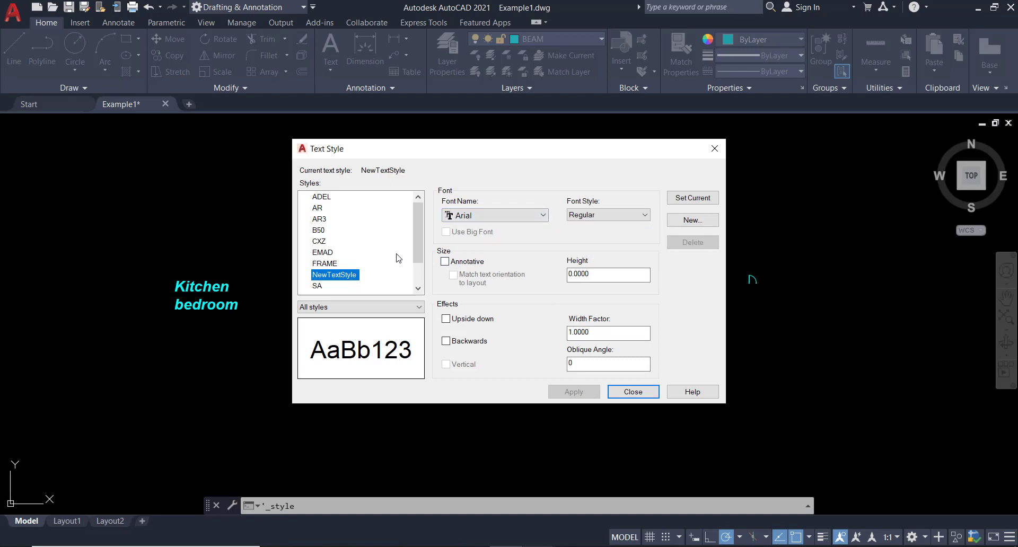
click(476, 218)
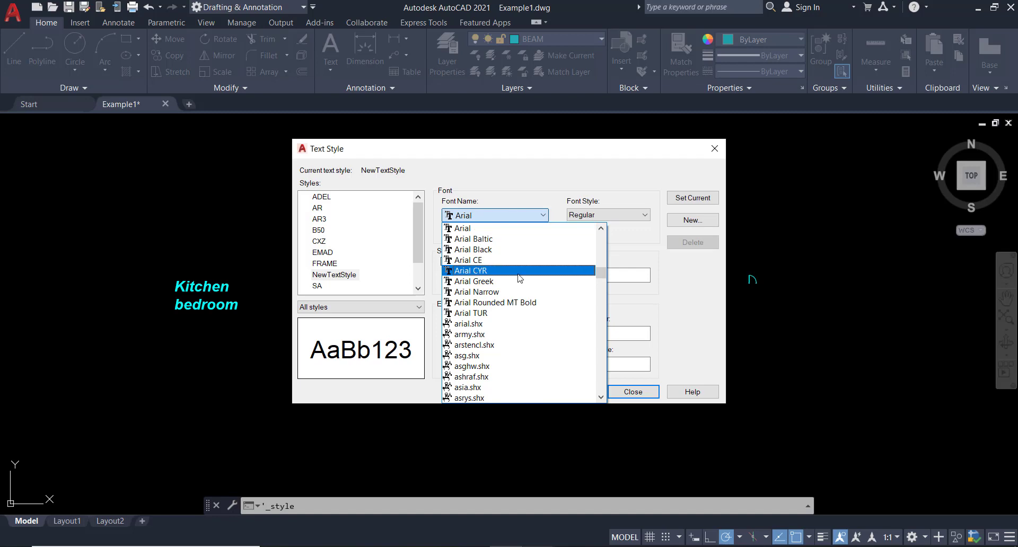
scroll(520, 277, down, 3)
scroll(521, 279, down, 3)
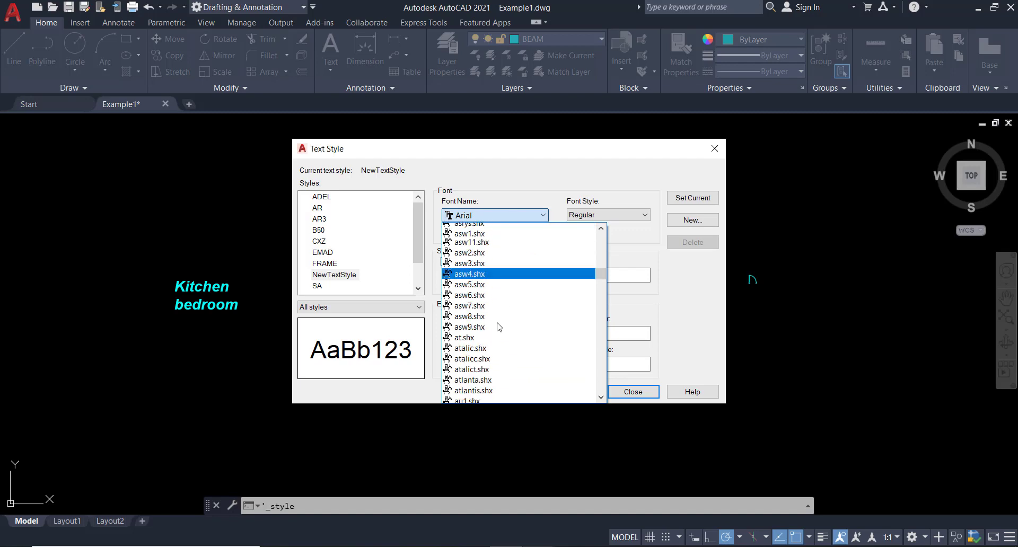
scroll(499, 324, down, 3)
scroll(523, 314, down, 1)
drag(601, 275, 602, 342)
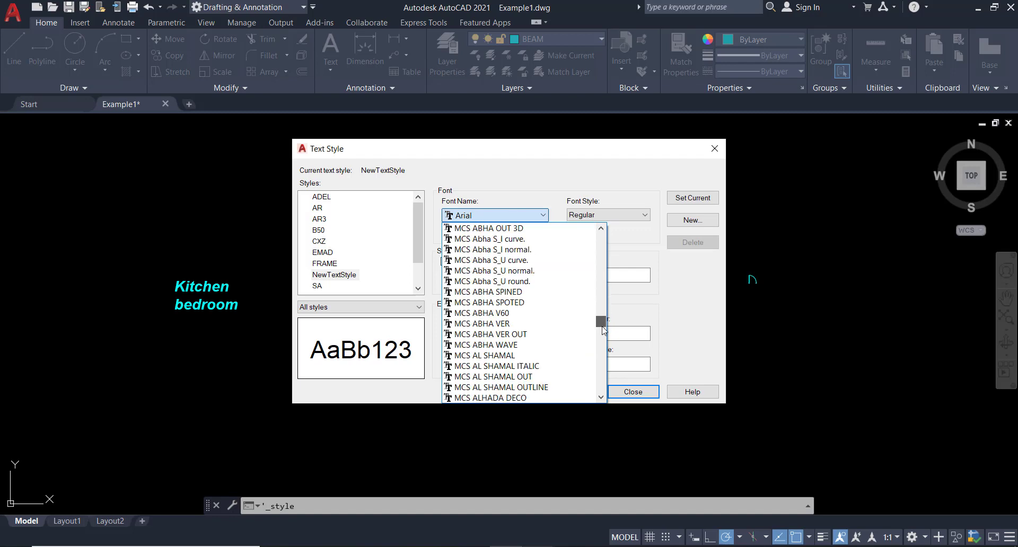
click(498, 313)
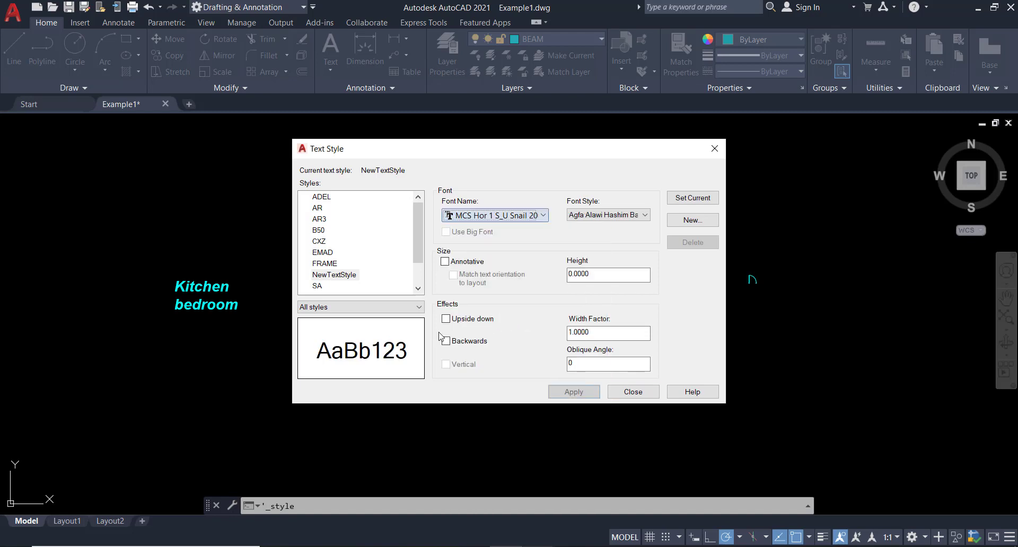
- Switch NewTextStyle's font to au102s03.shx
click(528, 218)
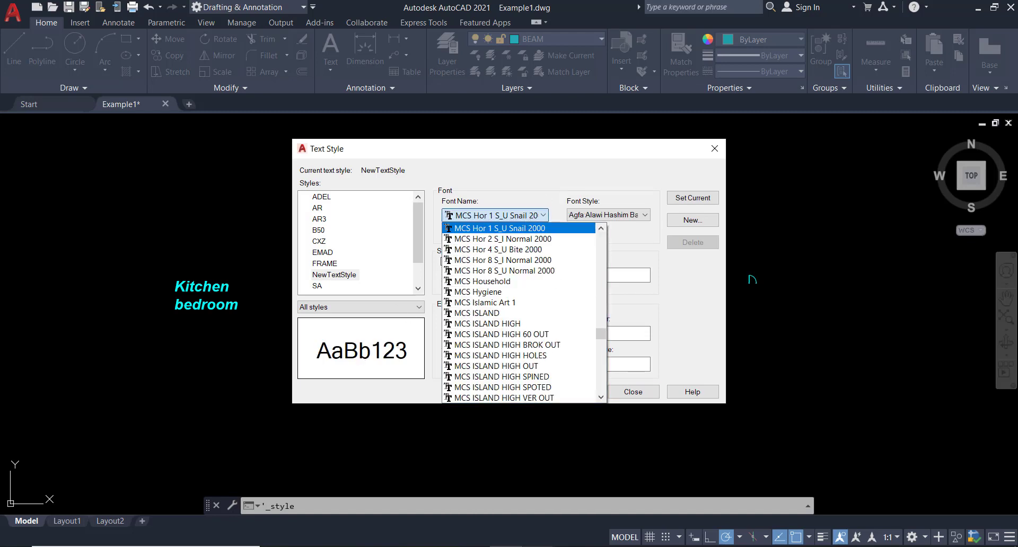
click(470, 159)
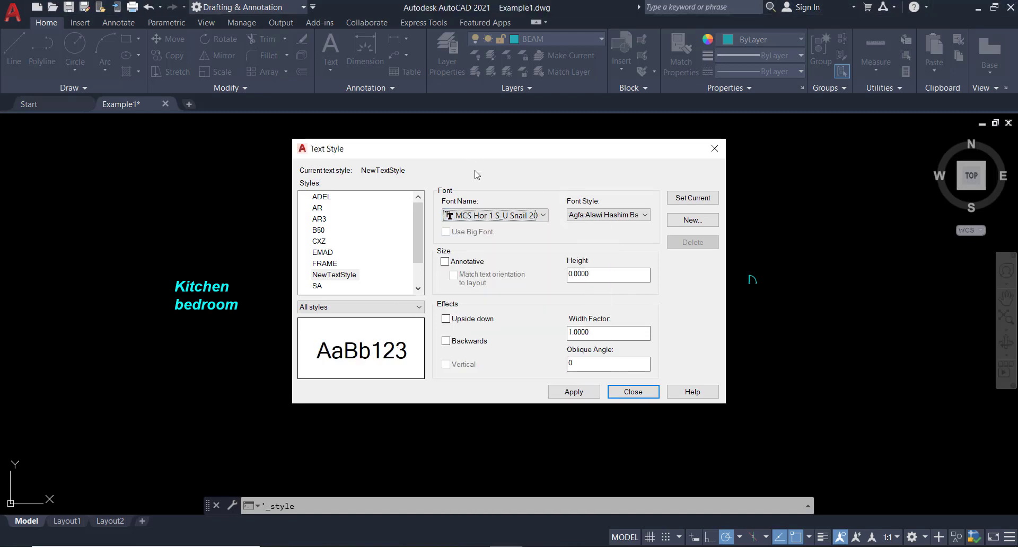
click(479, 215)
scroll(491, 310, down, 1)
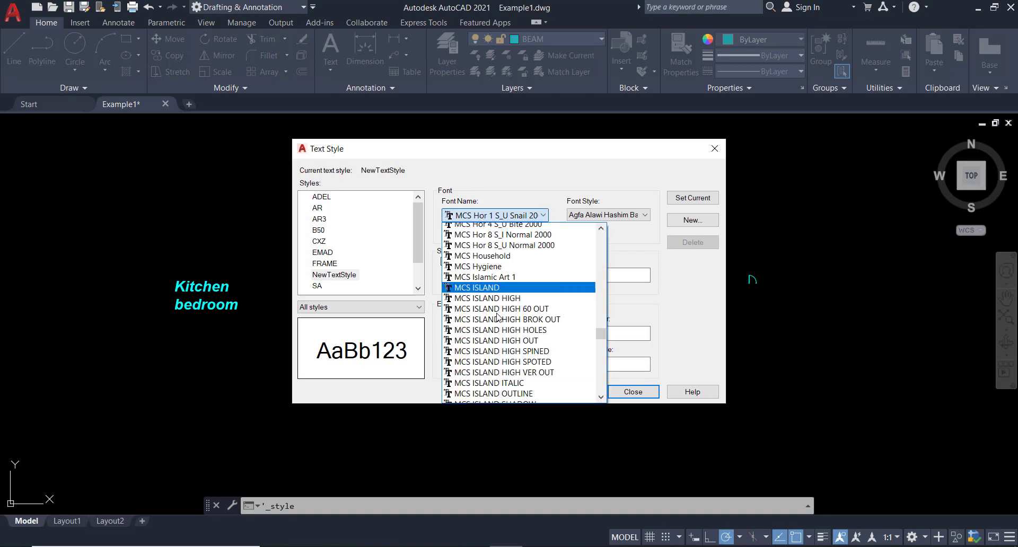
scroll(502, 318, down, 1)
scroll(522, 387, down, 1)
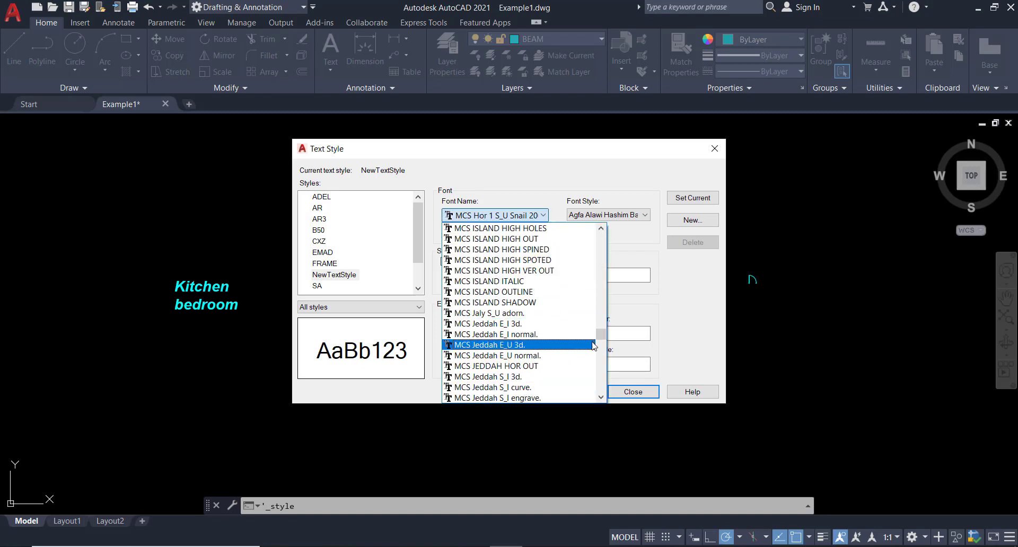
mouse_move(601, 335)
mouse_down()
mouse_move(601, 382)
mouse_move(601, 274)
mouse_up()
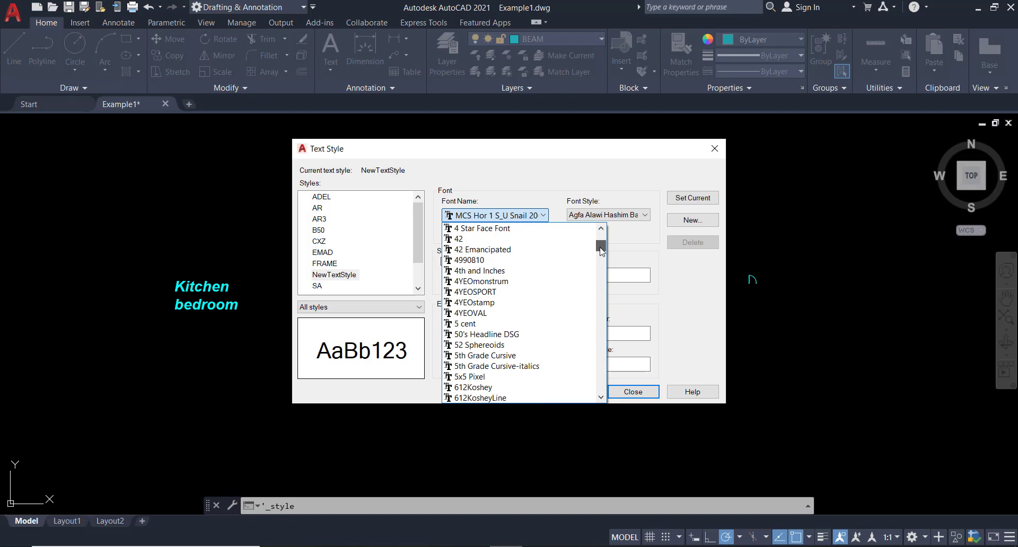
click(513, 281)
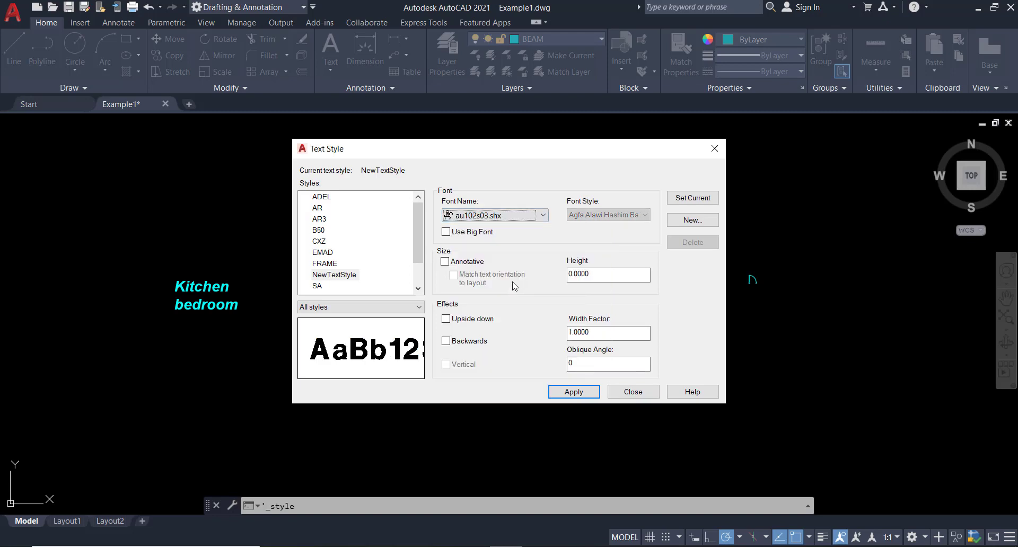
click(484, 215)
click(484, 216)
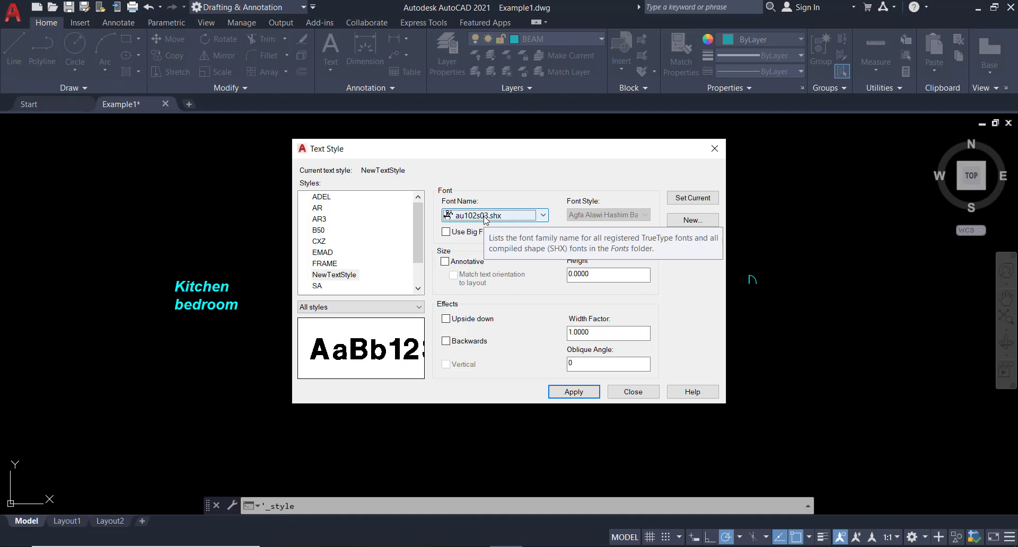
click(485, 216)
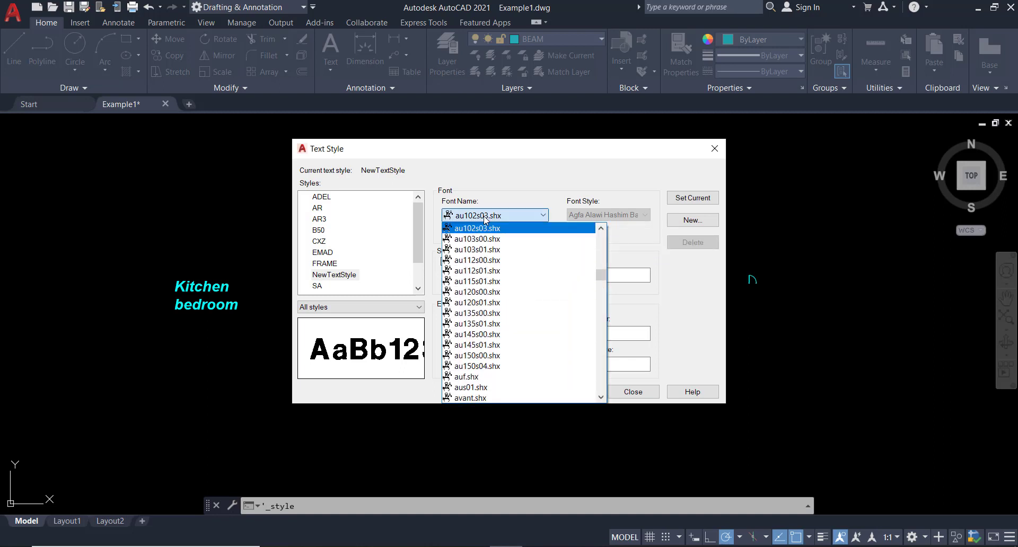
drag(601, 275, 602, 245)
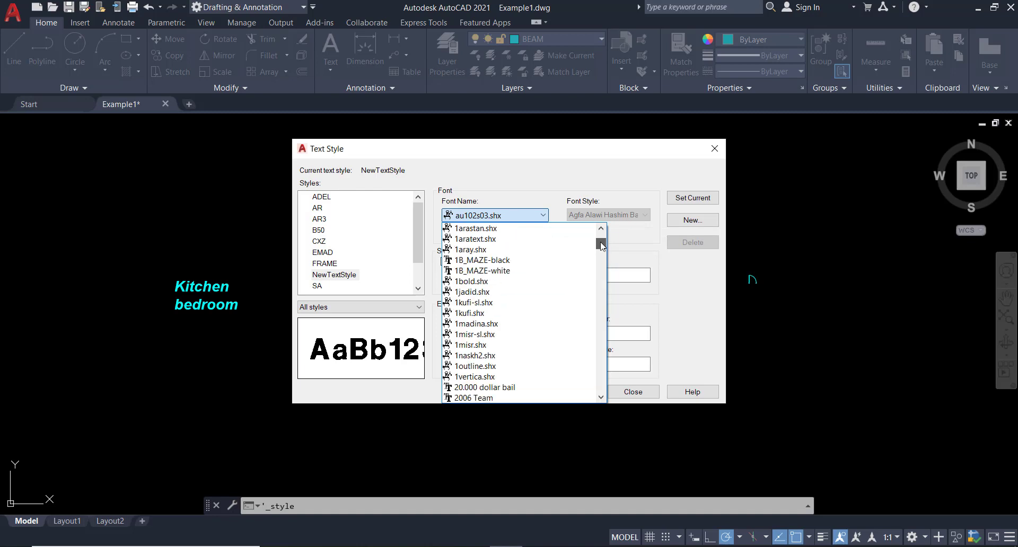
click(478, 281)
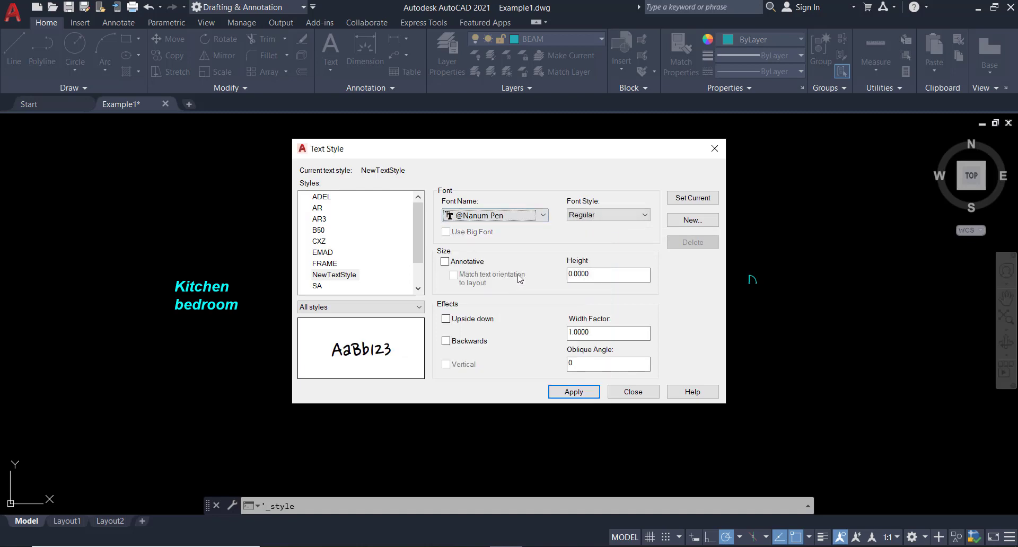
click(501, 216)
scroll(499, 275, up, 2)
click(499, 275)
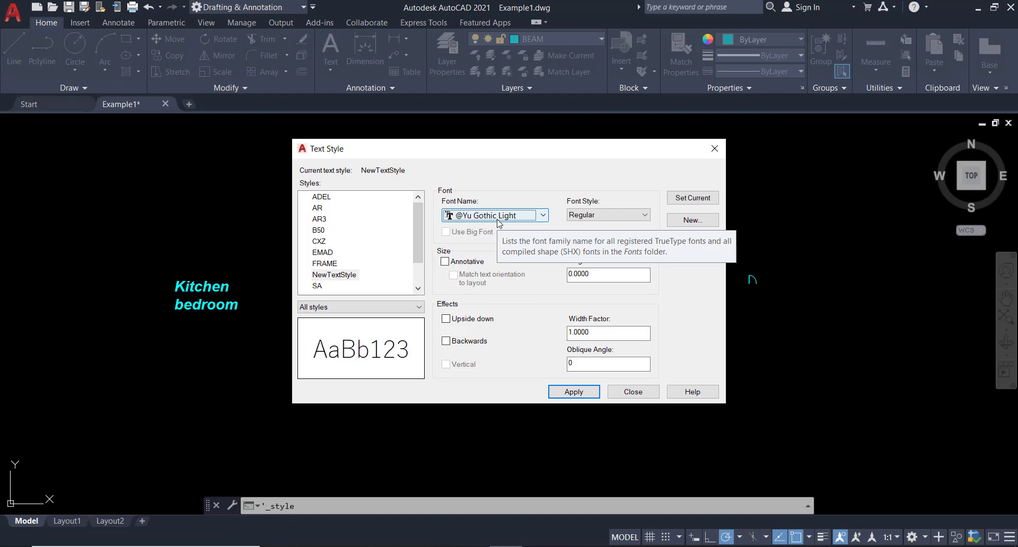
click(606, 218)
click(608, 224)
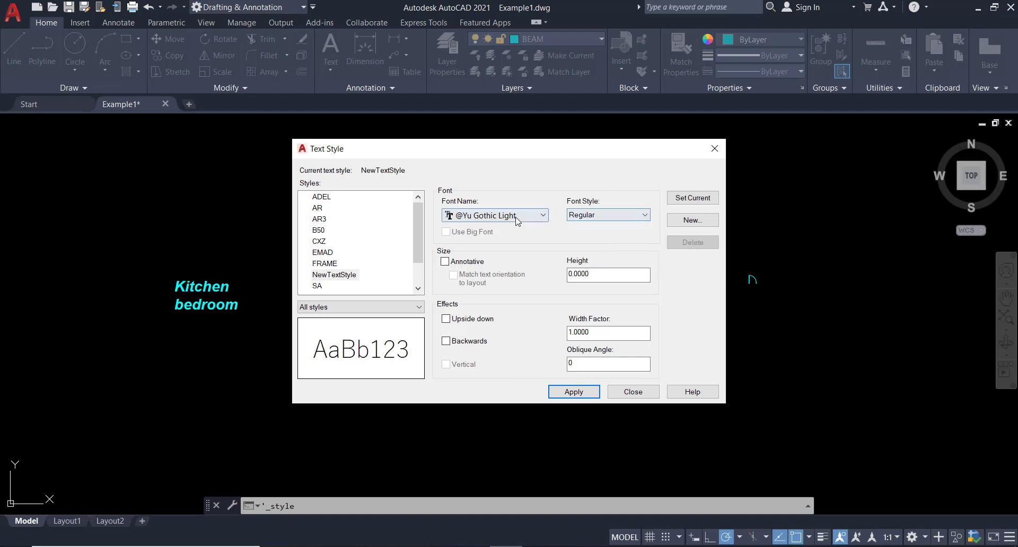
click(599, 215)
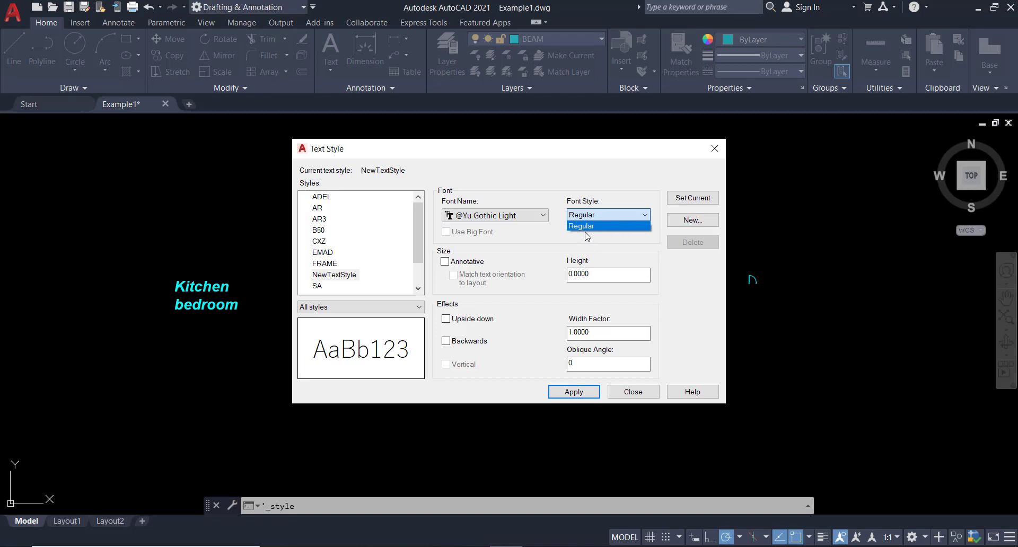
click(498, 217)
click(498, 217)
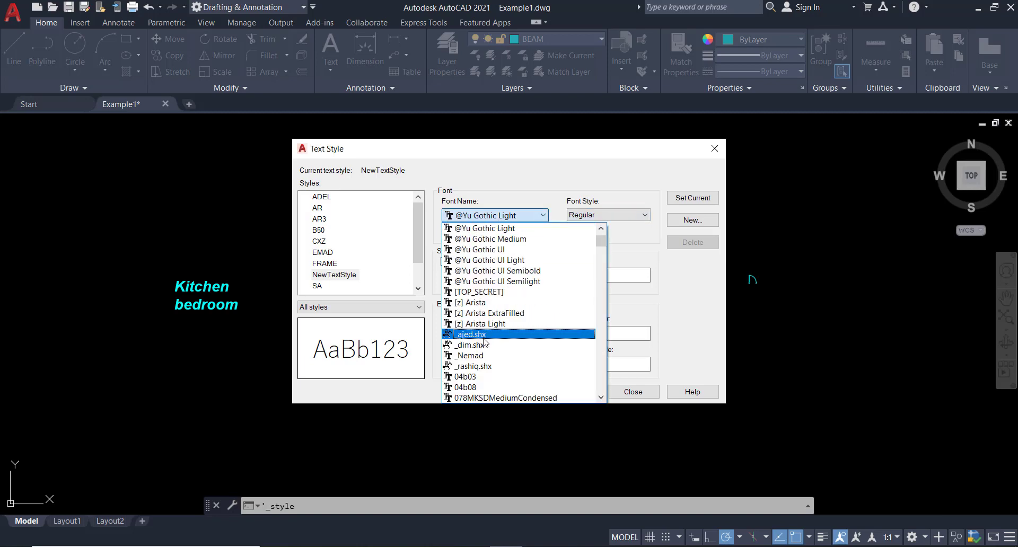
scroll(484, 363, down, 1)
scroll(530, 287, up, 10)
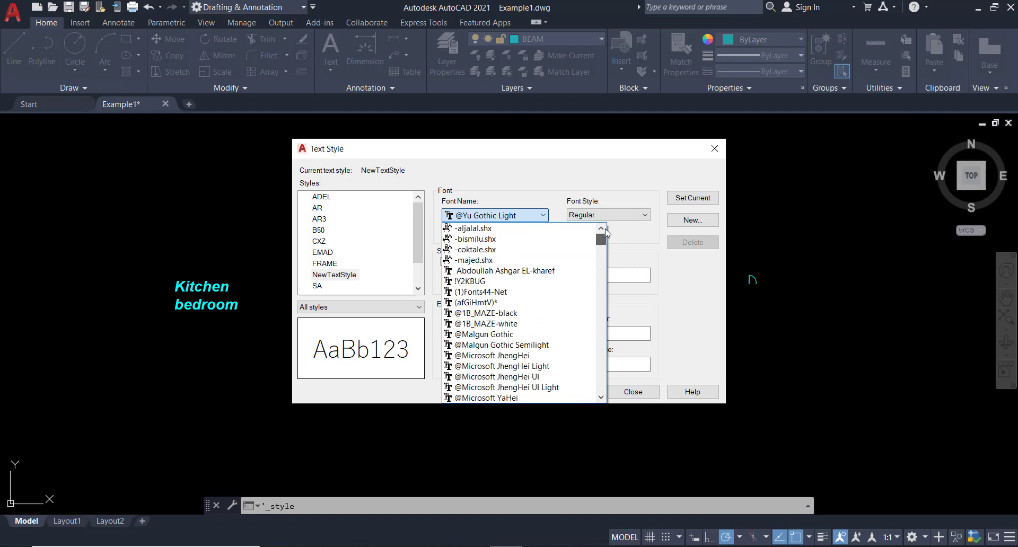
click(485, 323)
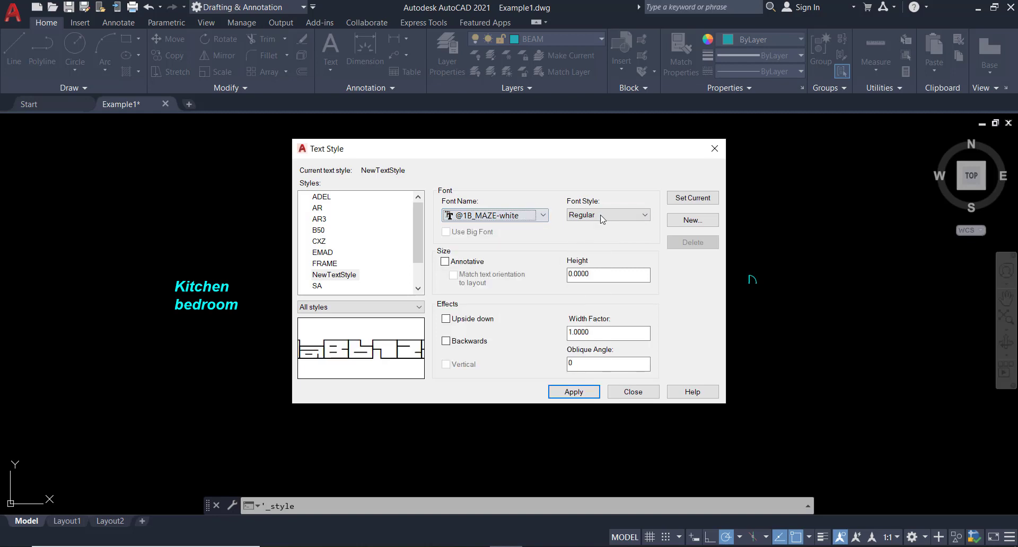
- Try arabsld1.shx, then Fredoka One with its Regular font style
click(608, 215)
click(492, 214)
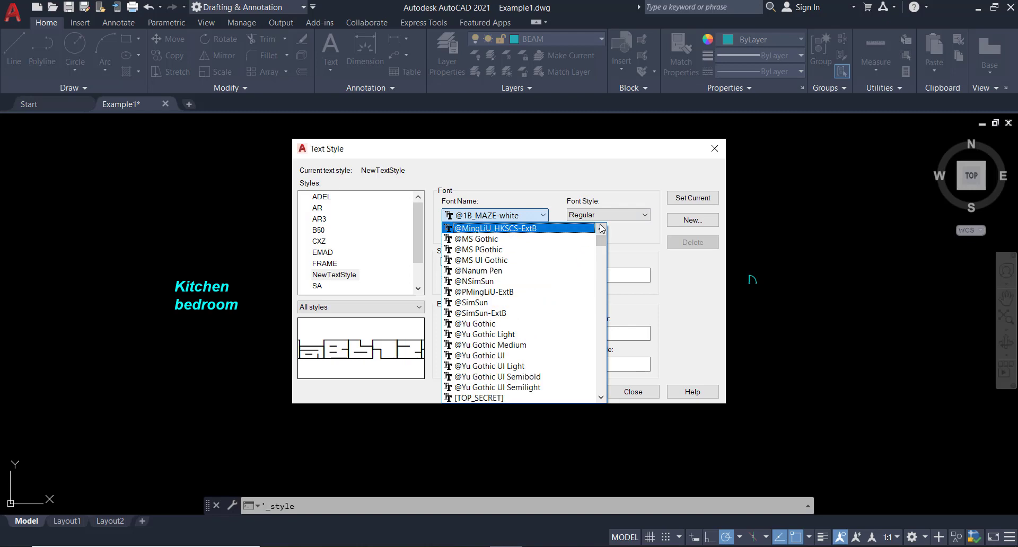
scroll(504, 332, down, 5)
click(504, 333)
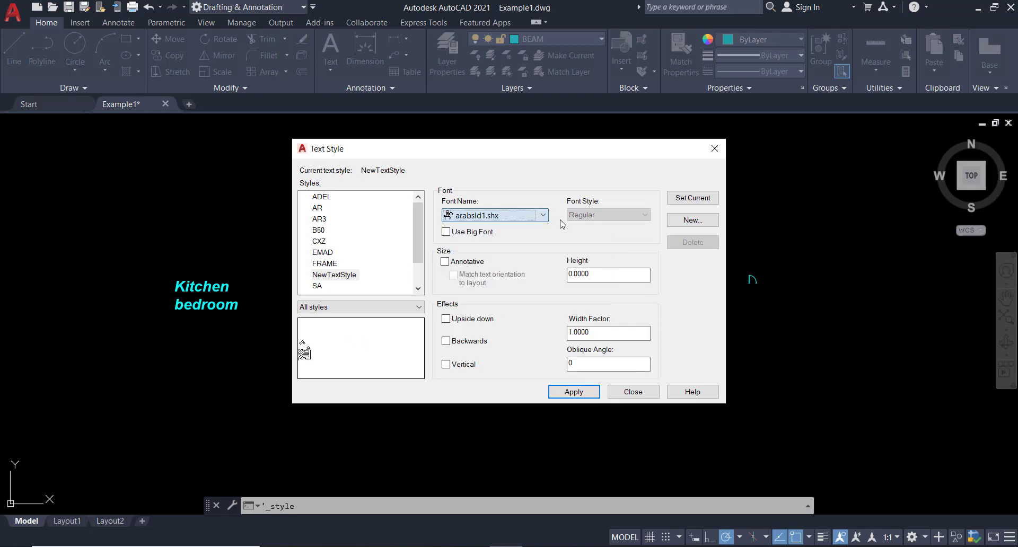
click(508, 217)
drag(599, 286, 602, 311)
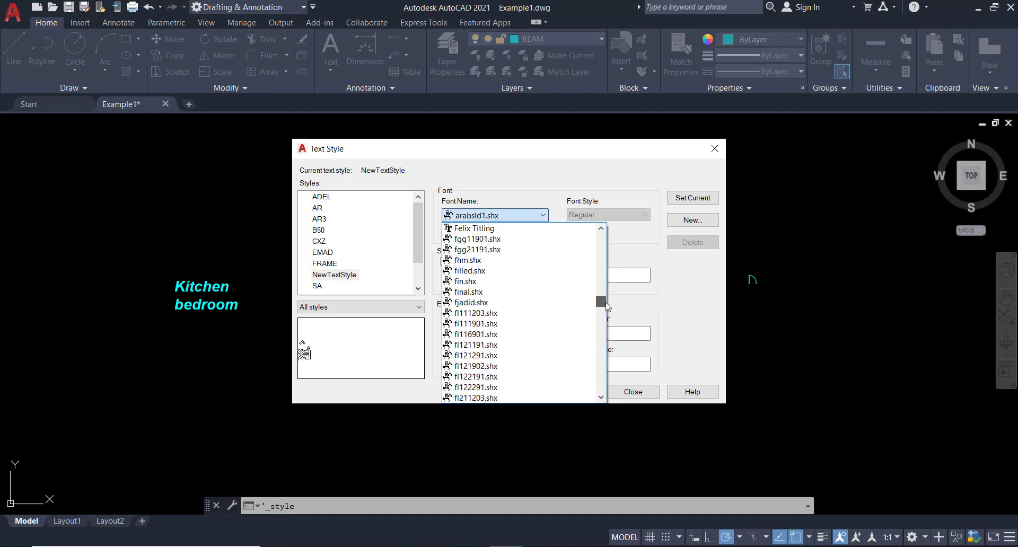
key(Escape)
click(582, 215)
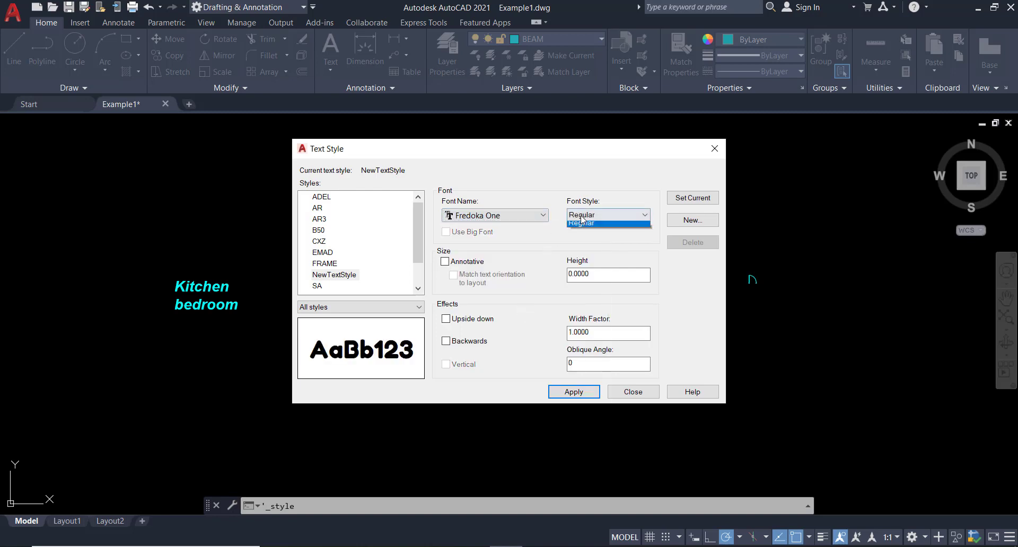
click(583, 220)
- Try Roboto Black, then switch the font to roman.shx
click(514, 217)
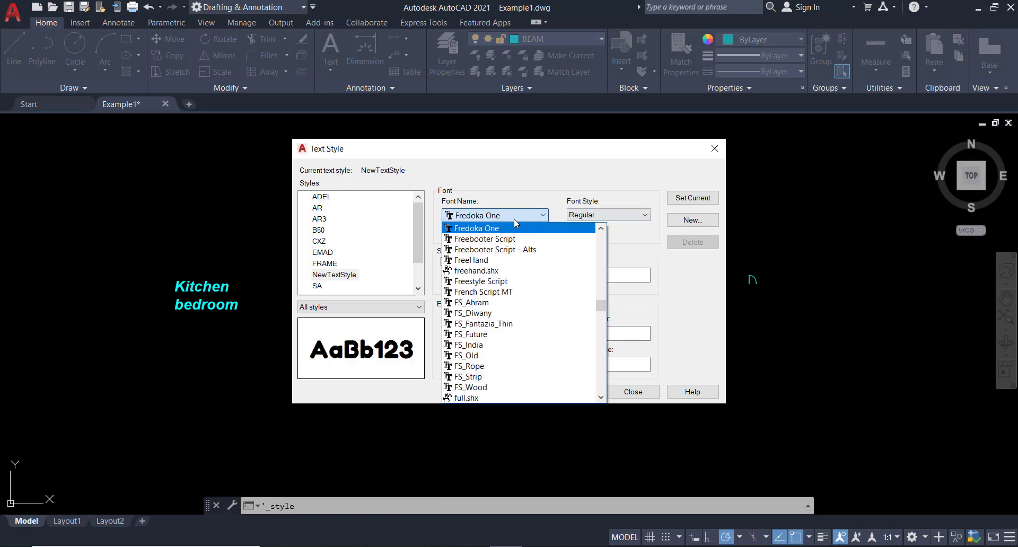
key(w)
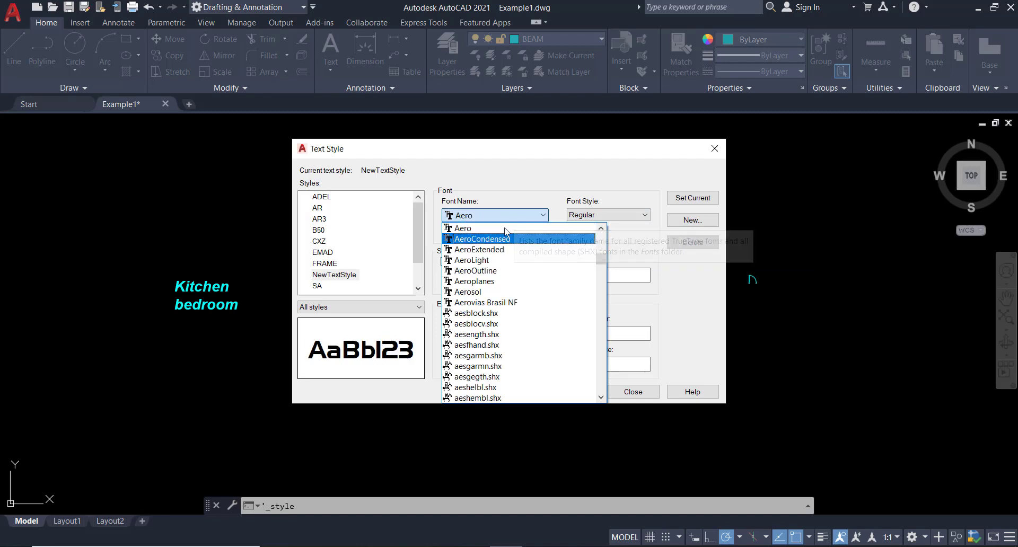
key(r)
scroll(501, 334, down, 1)
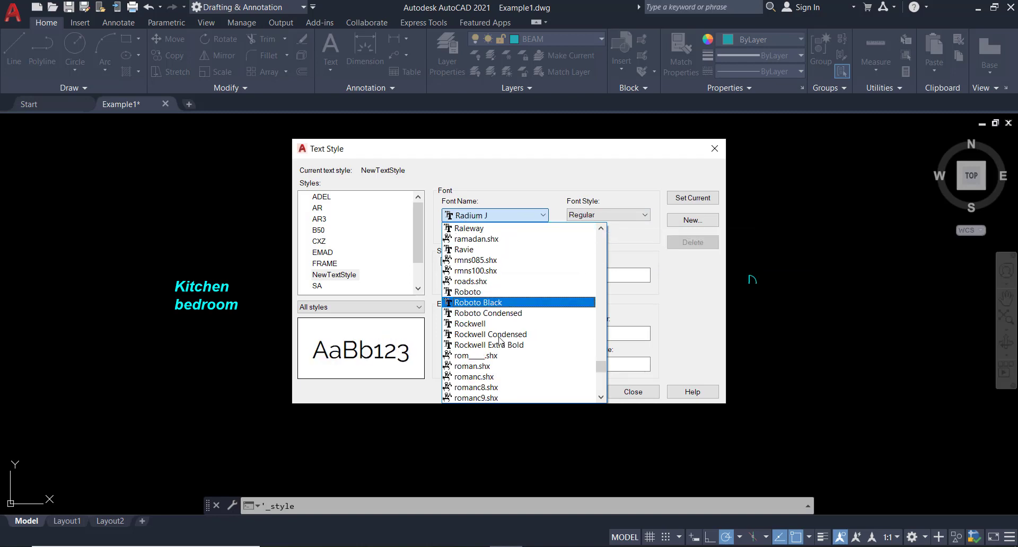
scroll(500, 340, down, 1)
click(499, 271)
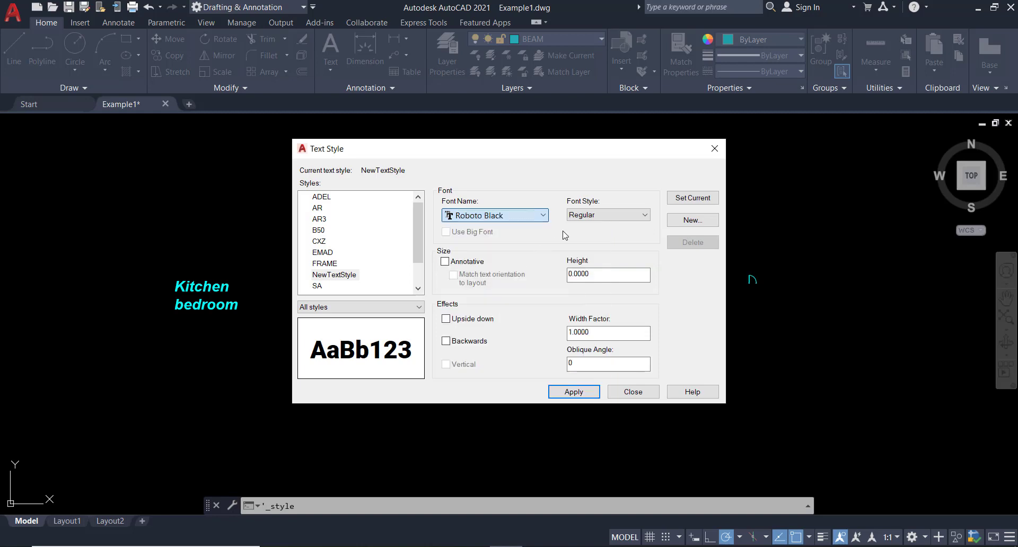
click(586, 219)
click(584, 226)
click(496, 215)
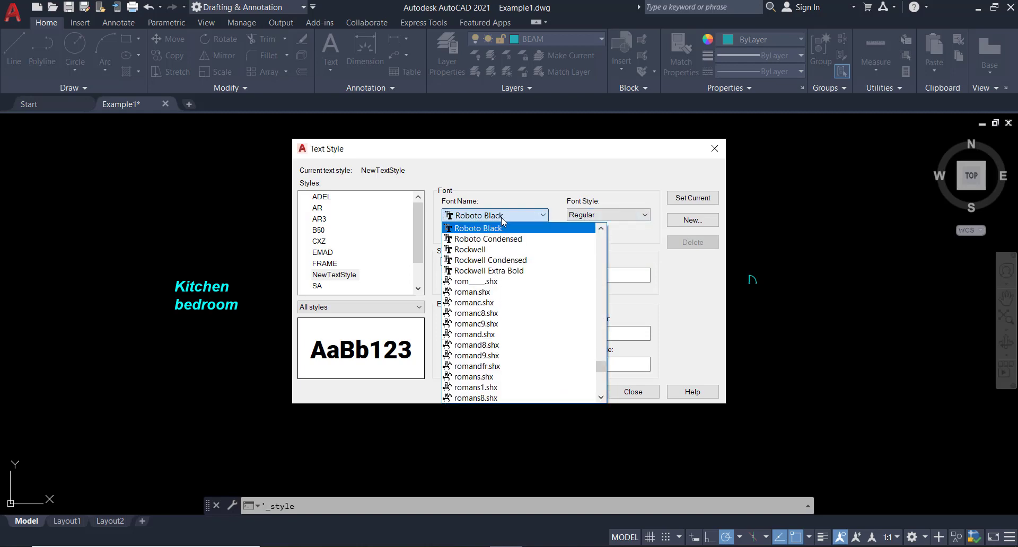
click(486, 293)
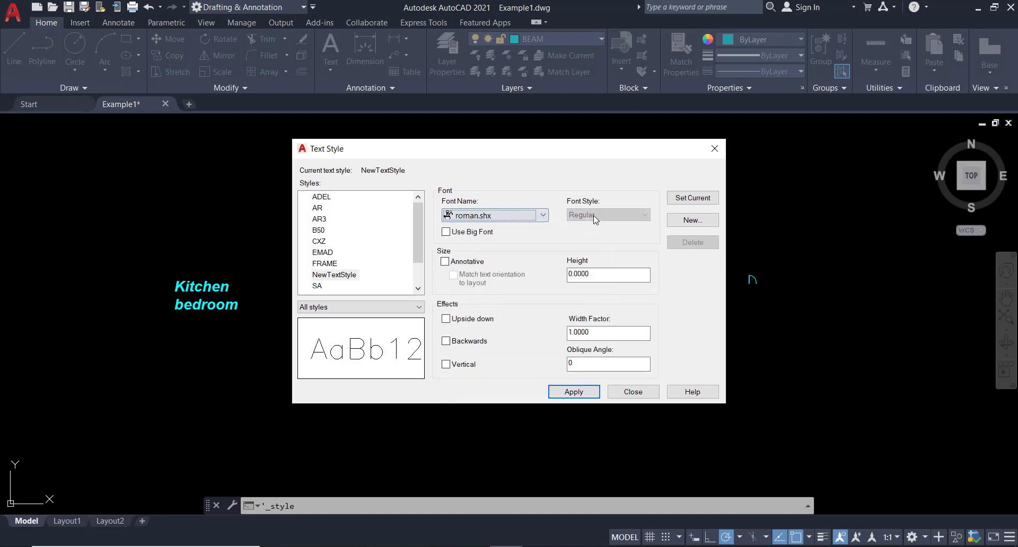
- Settle on Aerosol as NewTextStyle's font
click(528, 218)
scroll(526, 265, down, 2)
scroll(521, 311, down, 2)
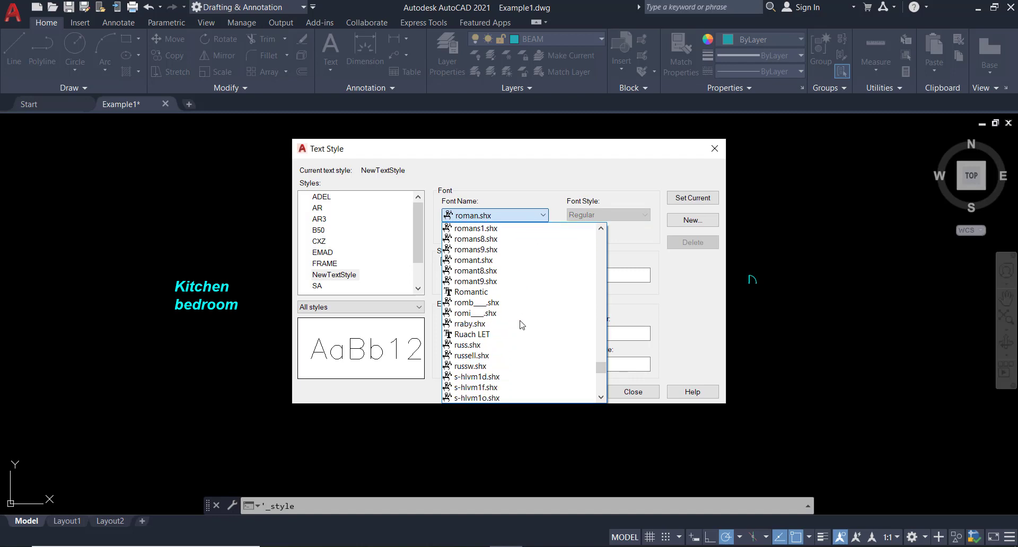
scroll(515, 342, down, 3)
scroll(509, 349, down, 3)
scroll(508, 349, down, 3)
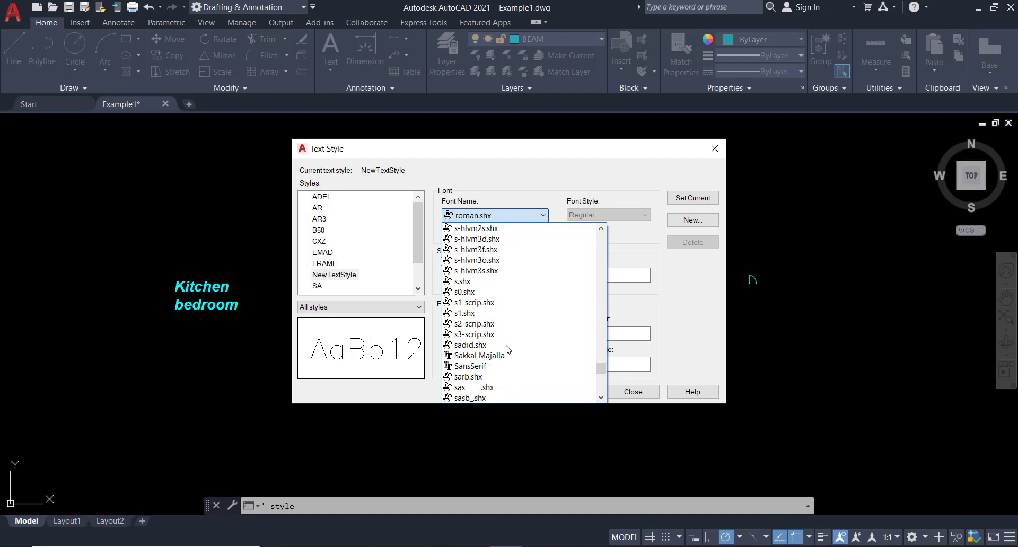
text(ae)
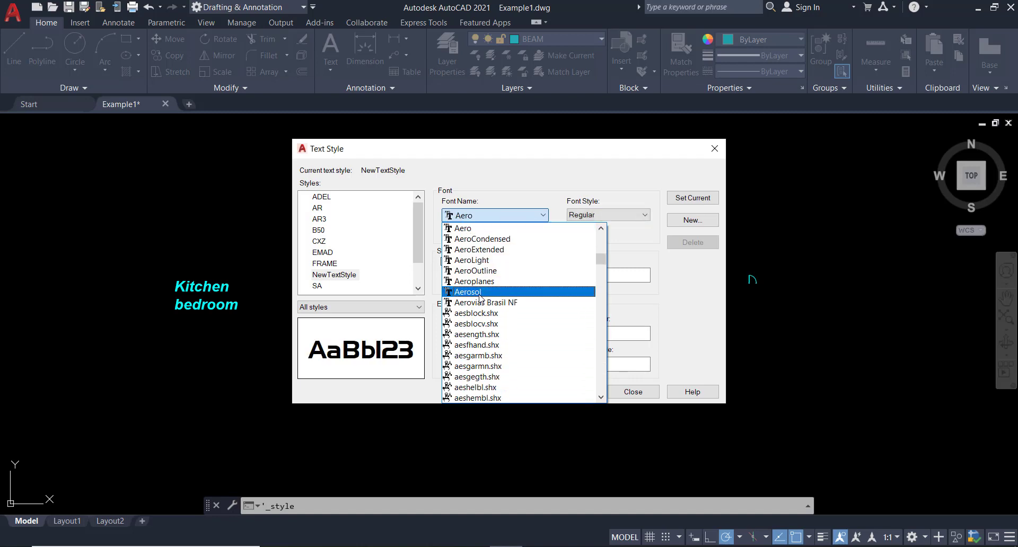
click(480, 292)
click(588, 214)
click(588, 215)
click(498, 217)
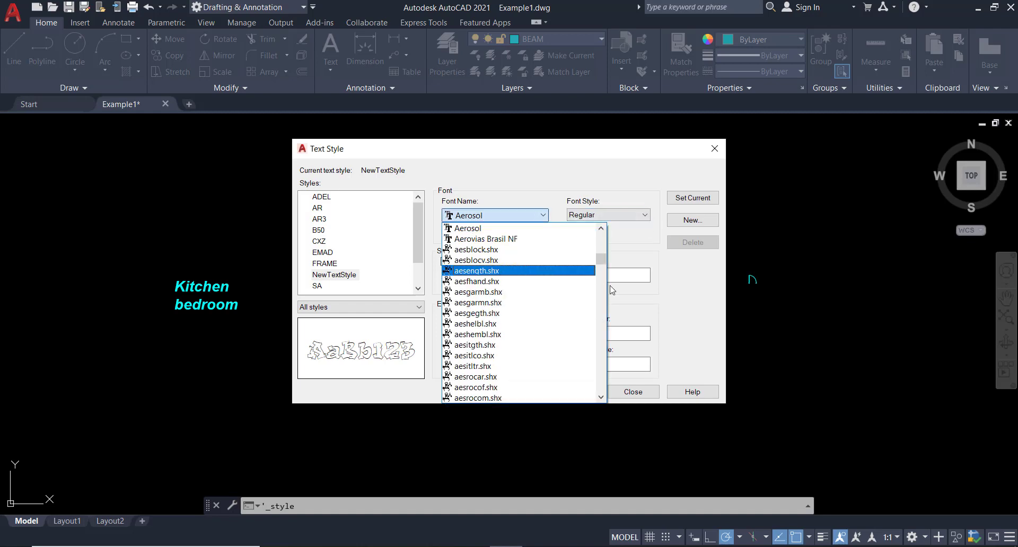
mouse_move(601, 268)
mouse_down()
mouse_move(593, 386)
mouse_move(594, 362)
mouse_up()
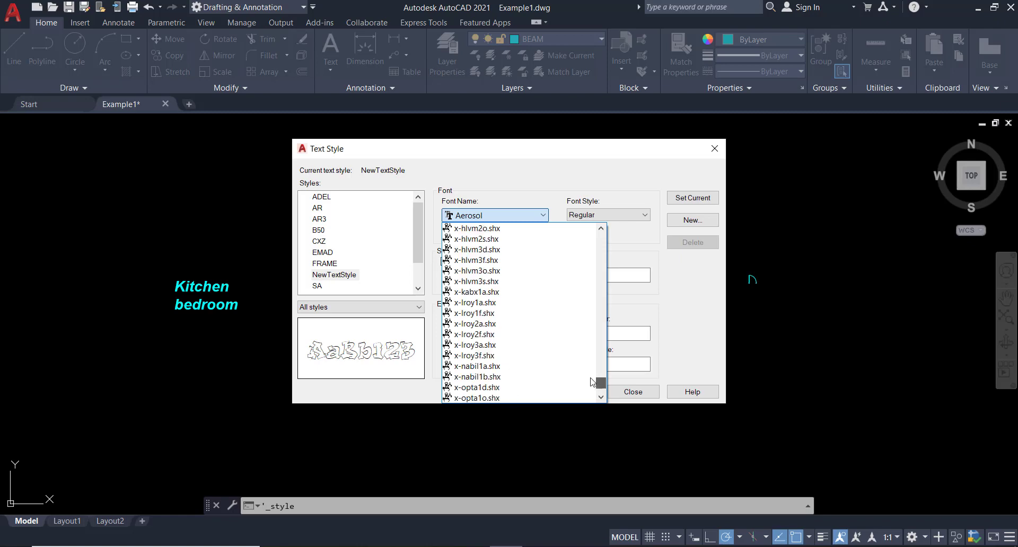
- Close the Text Style dialog without saving the Aerosol font change
click(639, 393)
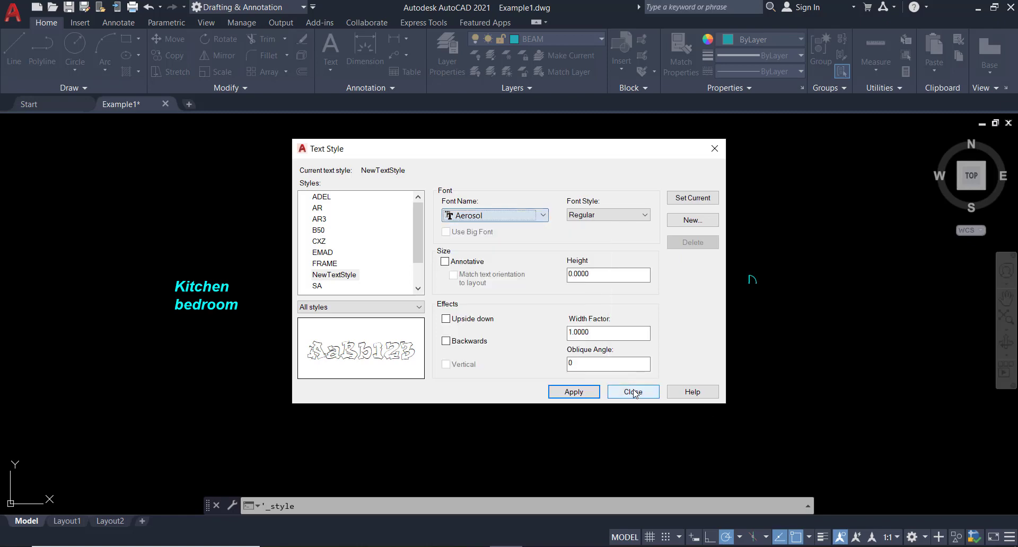
click(633, 392)
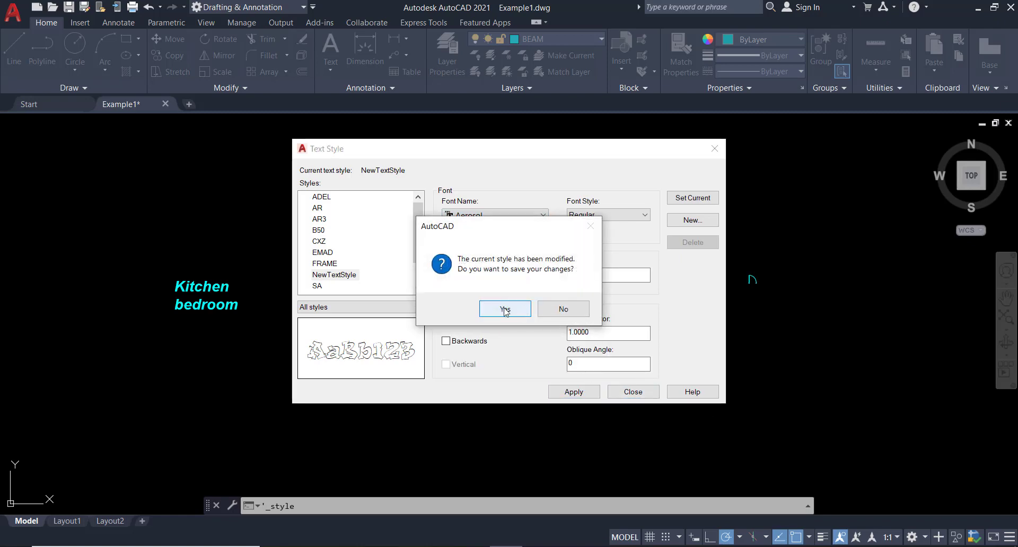
click(565, 312)
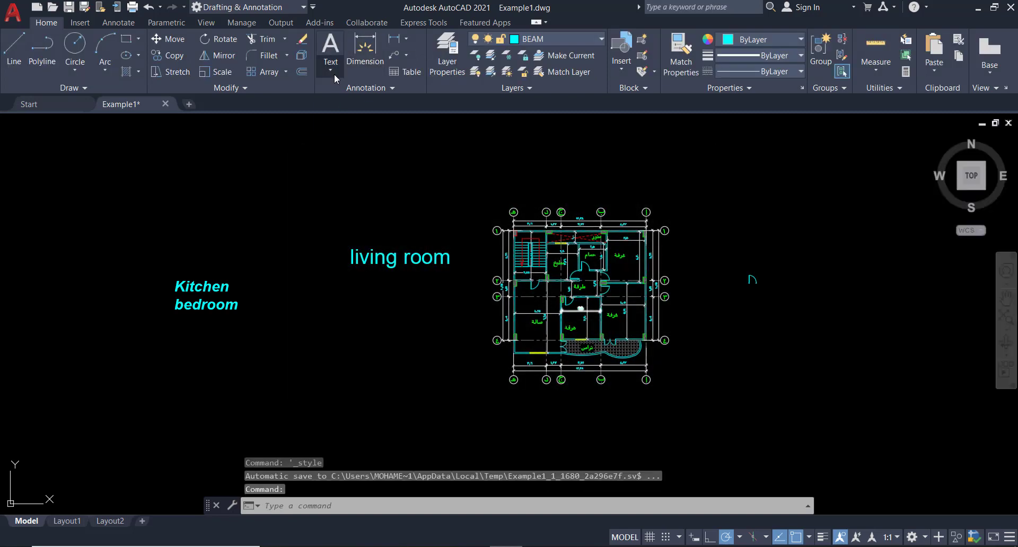
- Reopen the Text Style dialog from the expanded Annotation panel
click(331, 70)
click(349, 86)
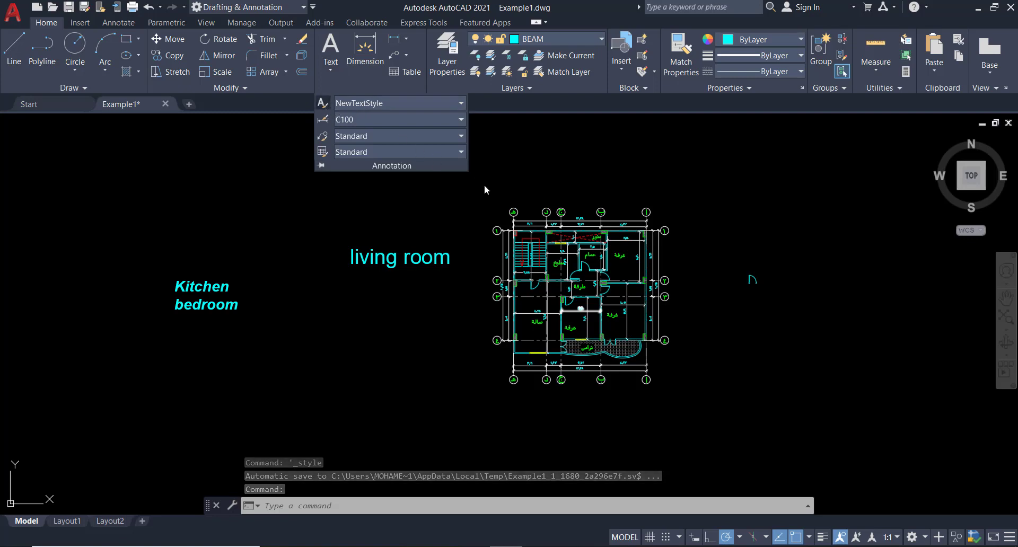
click(463, 165)
click(573, 214)
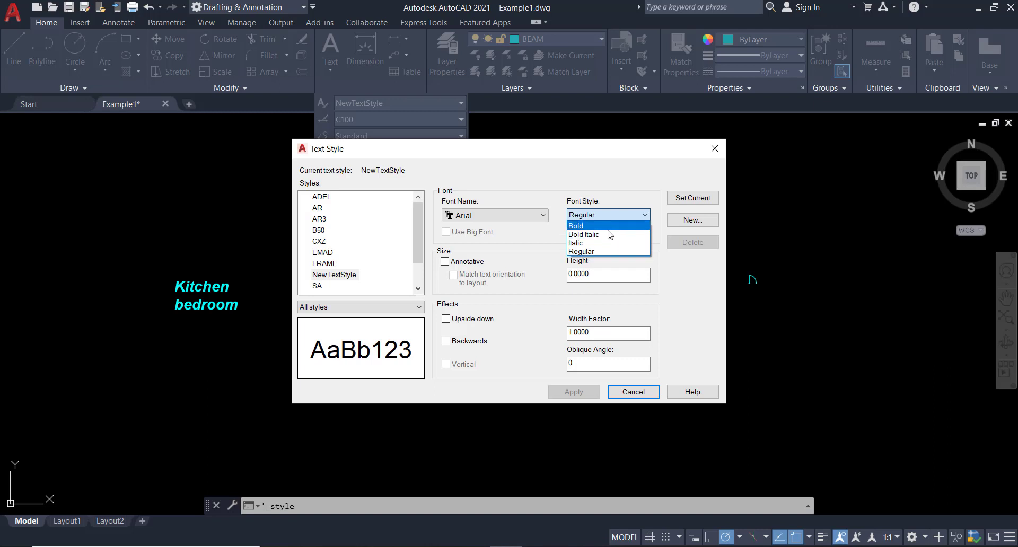
- Keep the Regular font style, set text height to 1, and check the floor plan behind the dialog
click(599, 217)
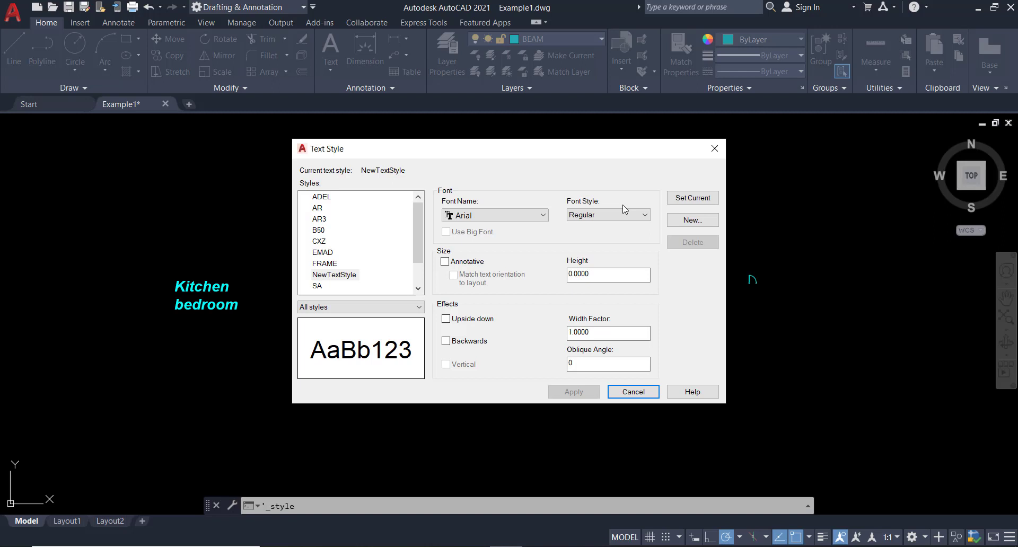
double_click(584, 275)
text(1)
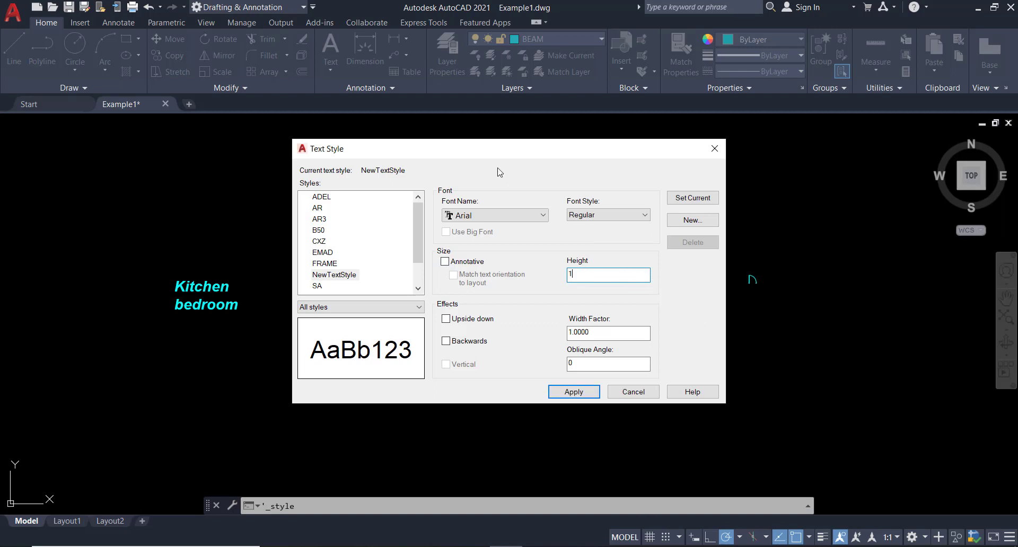
drag(486, 157, 264, 214)
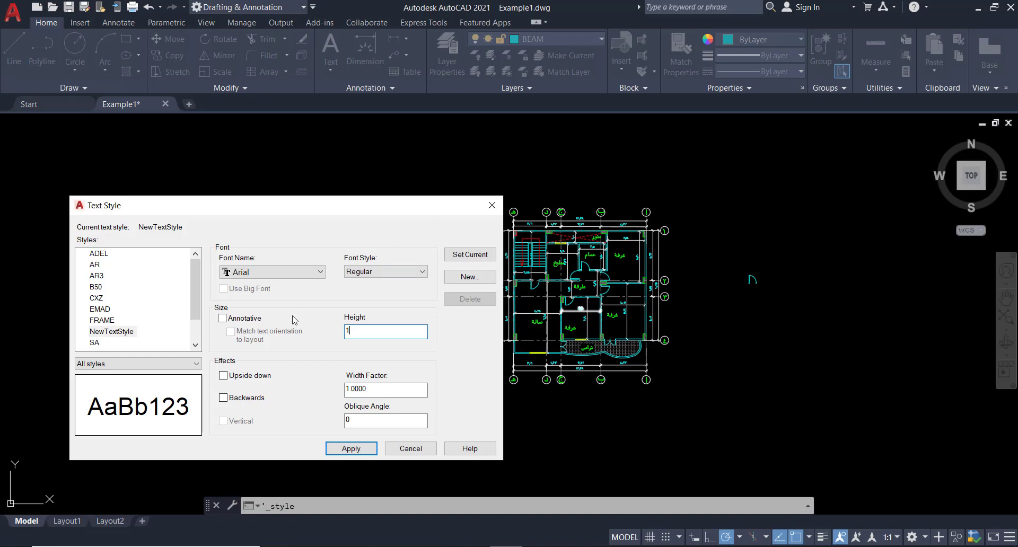
drag(273, 208, 408, 170)
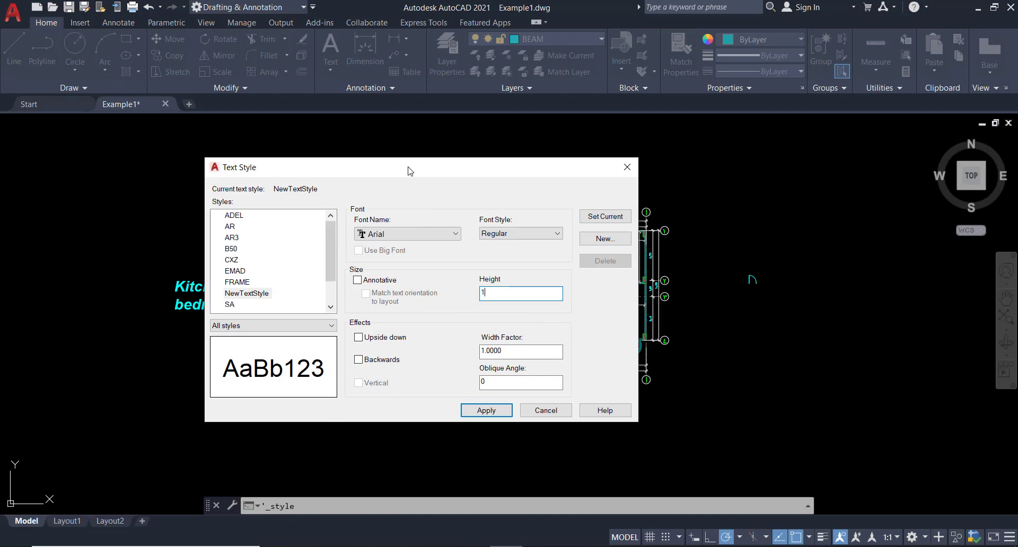
- Try the Upside down and Backwards effects, then turn both off
click(359, 338)
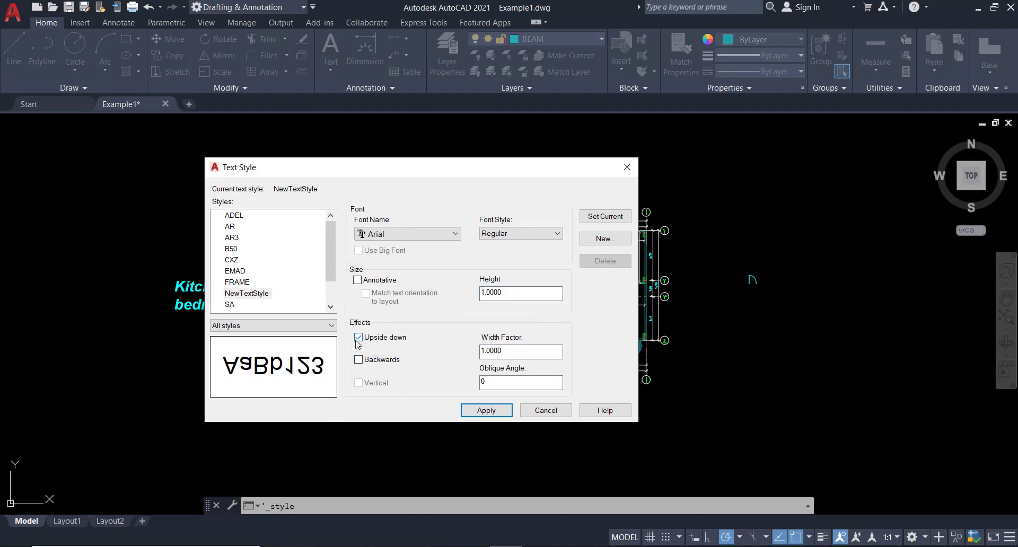
click(359, 338)
click(358, 360)
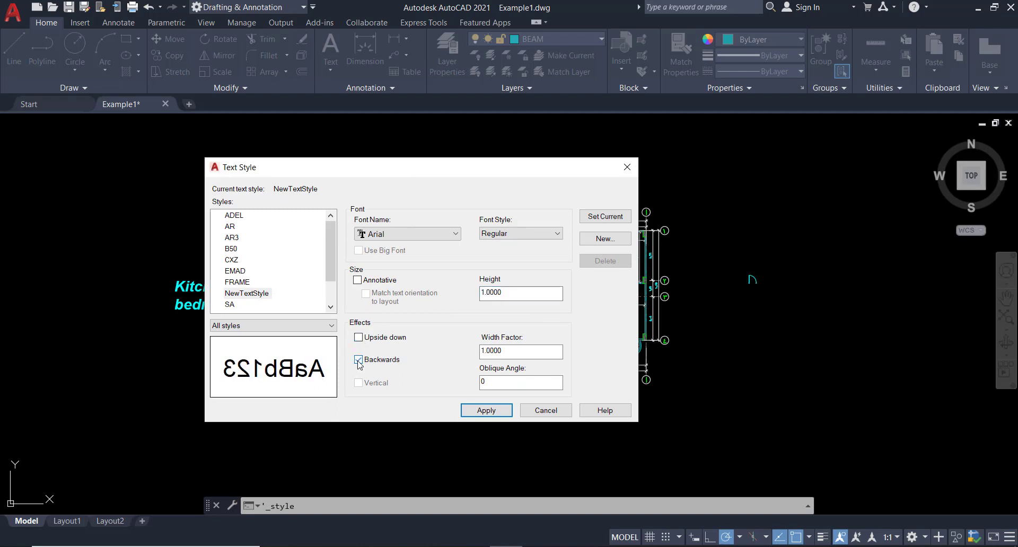
click(358, 360)
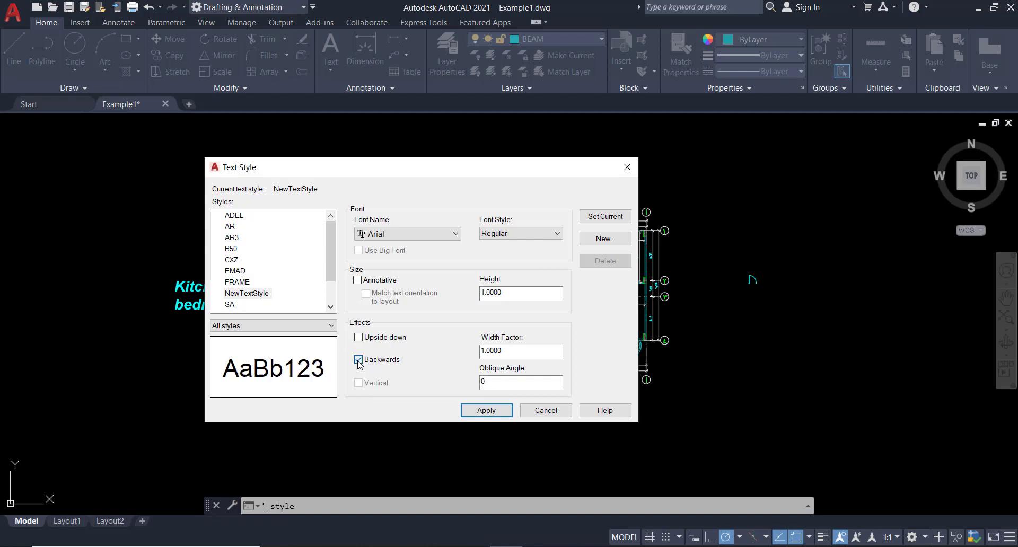
- Test a 1.5 width factor, restore it to 1, then apply and close the dialog
click(503, 352)
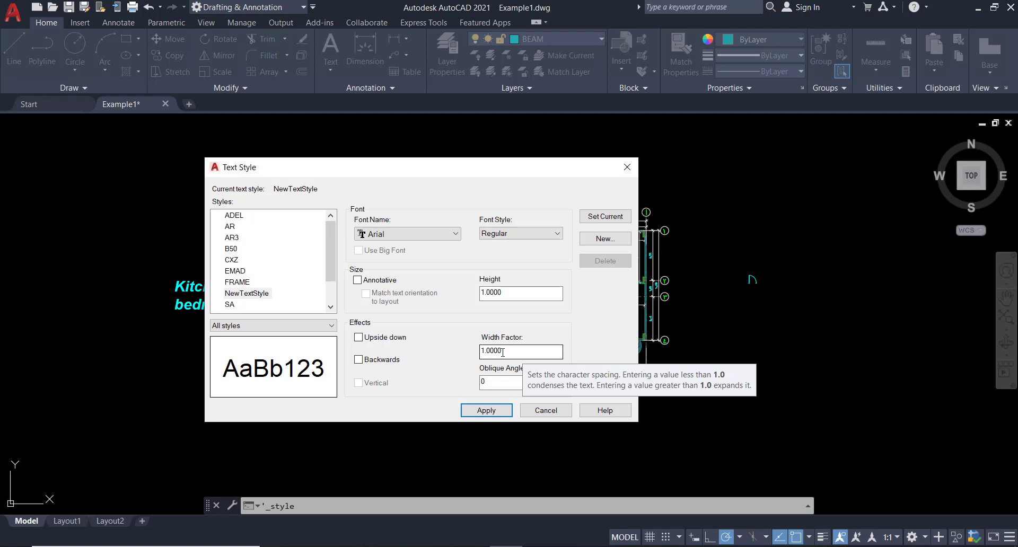
drag(503, 352, 477, 363)
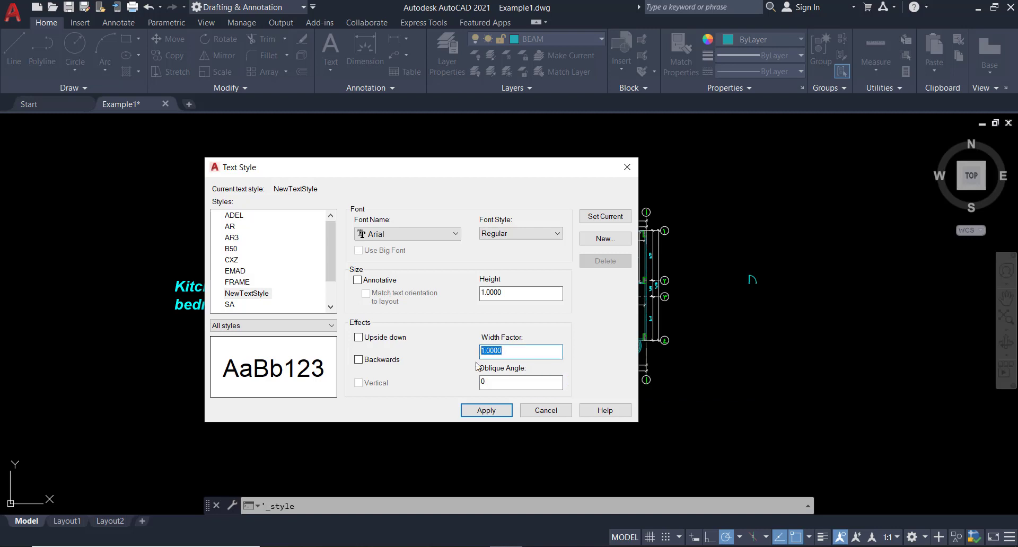
text(1.5)
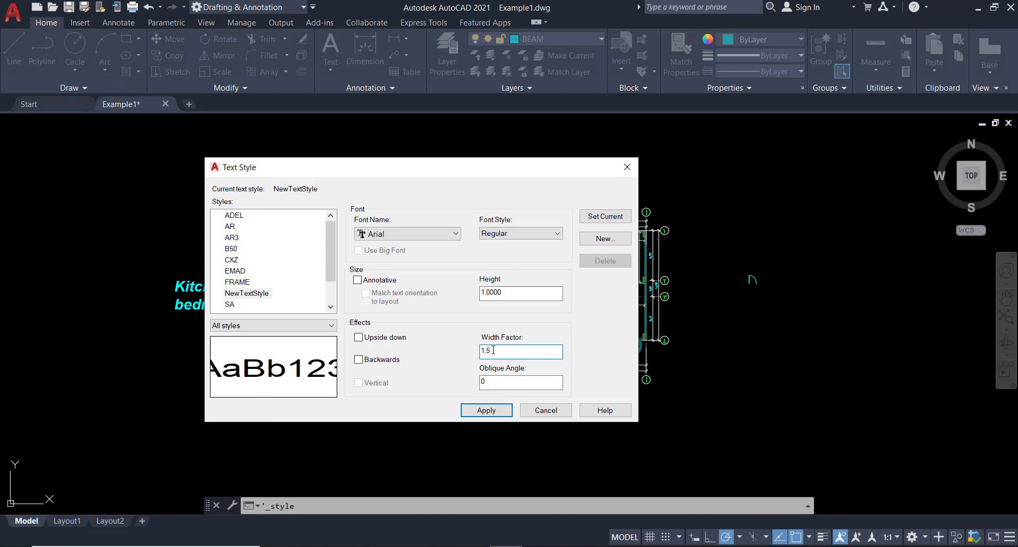
text(1)
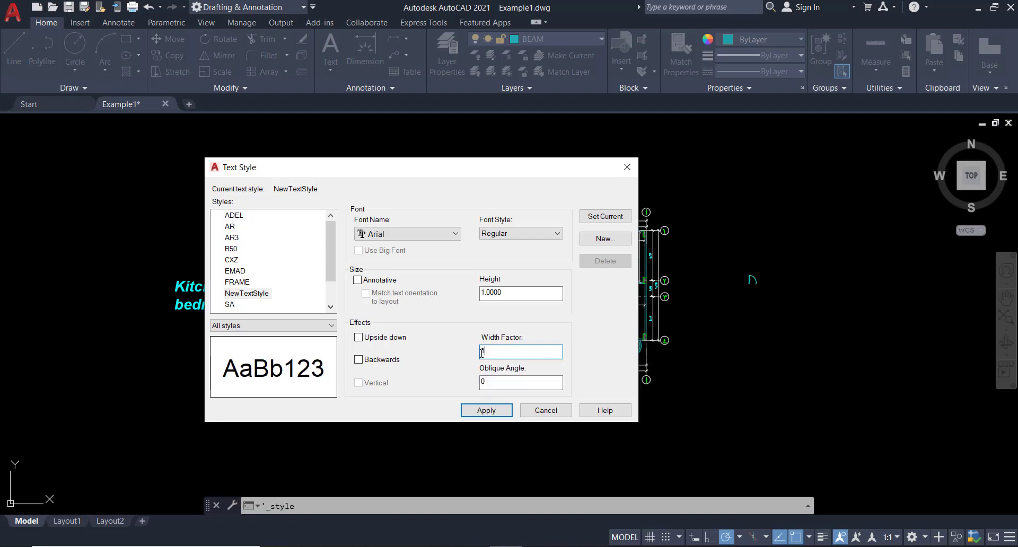
text(.5)
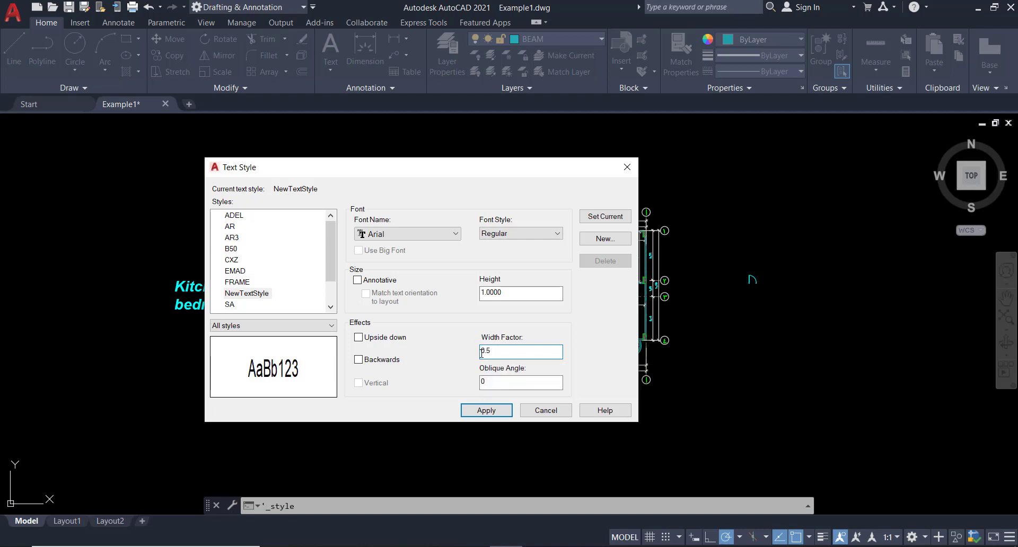
key(BackSpace)
key(BackSpace)
key(BackSpace)
text(1)
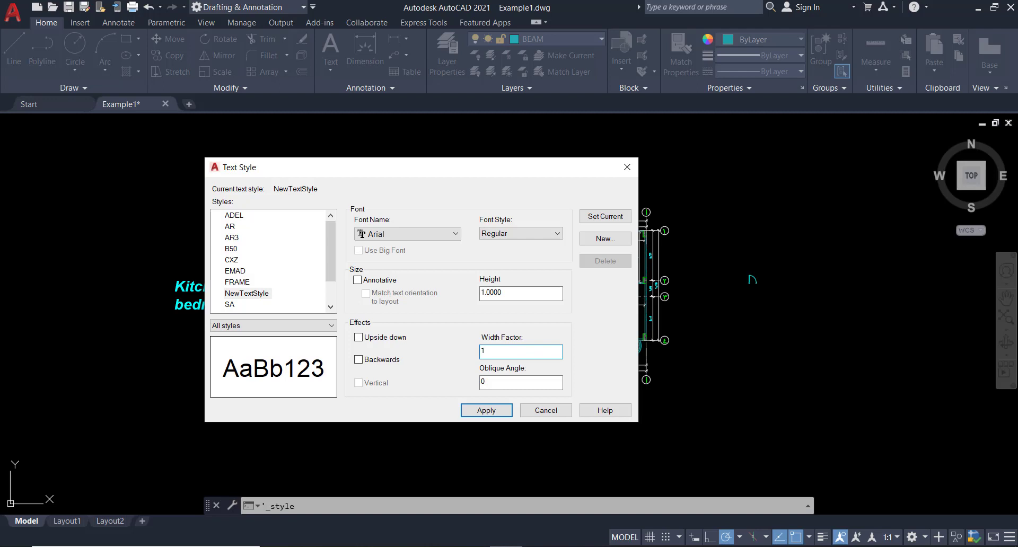
click(482, 380)
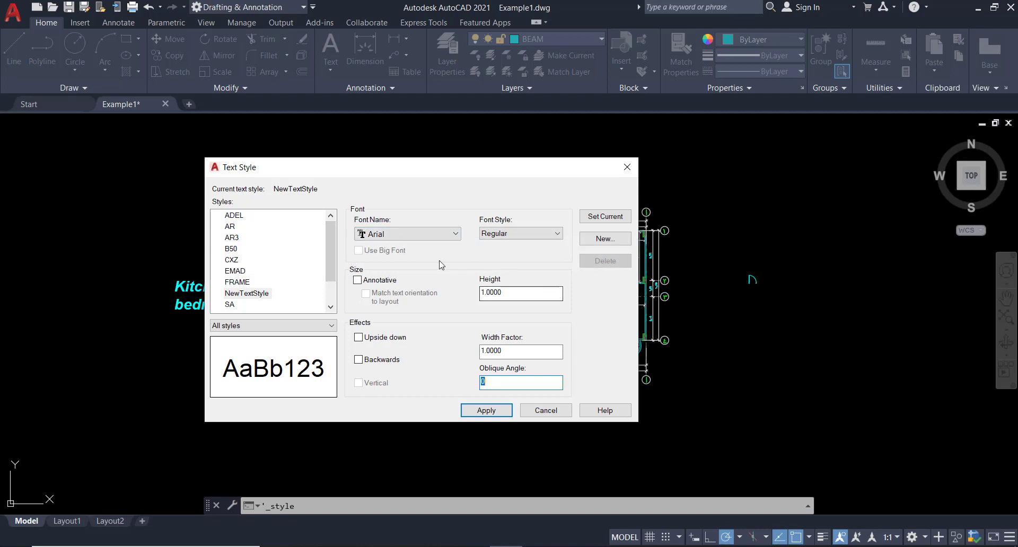
click(498, 411)
click(530, 411)
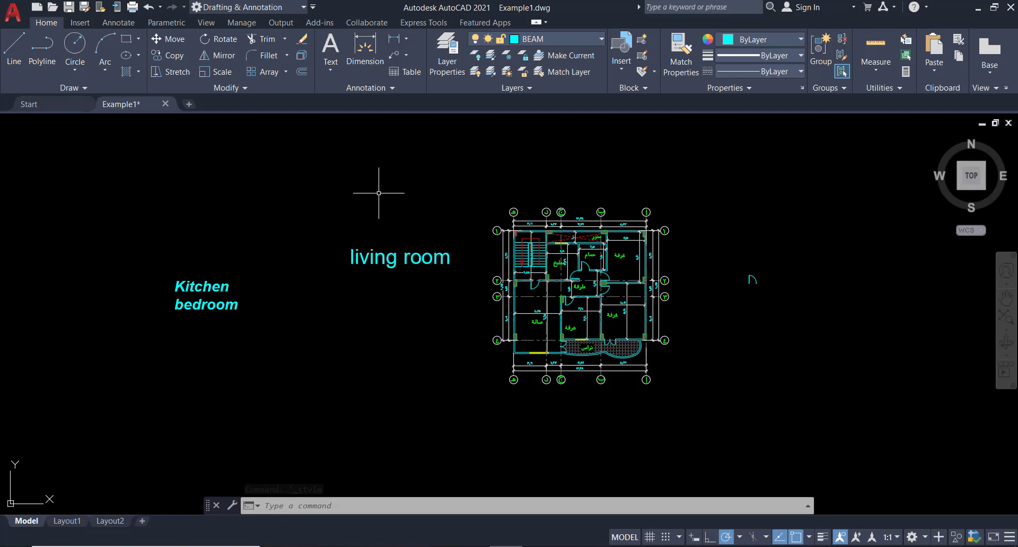
- Window-select the 'living room' label and assign it NewTextStyle from the Text Style gallery
click(405, 280)
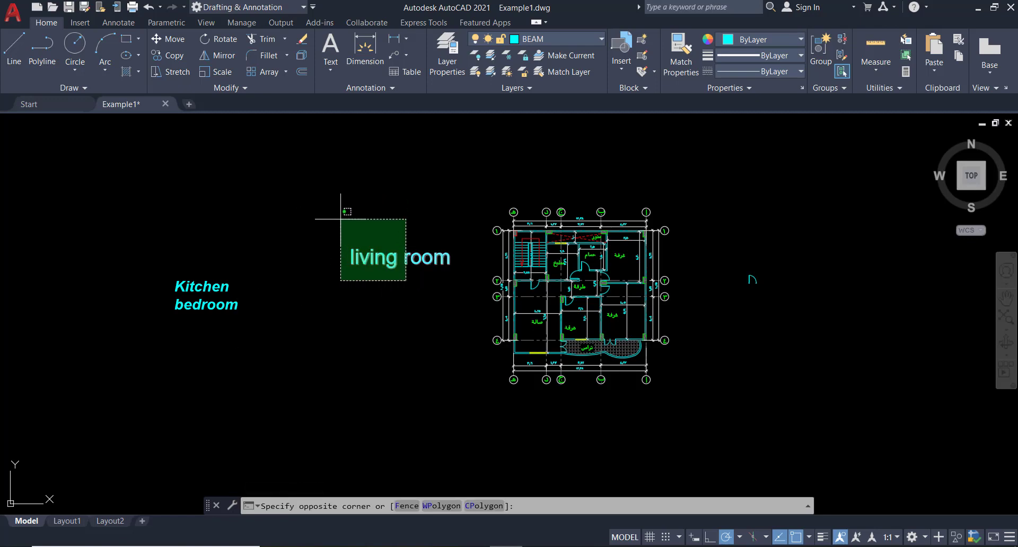
click(339, 219)
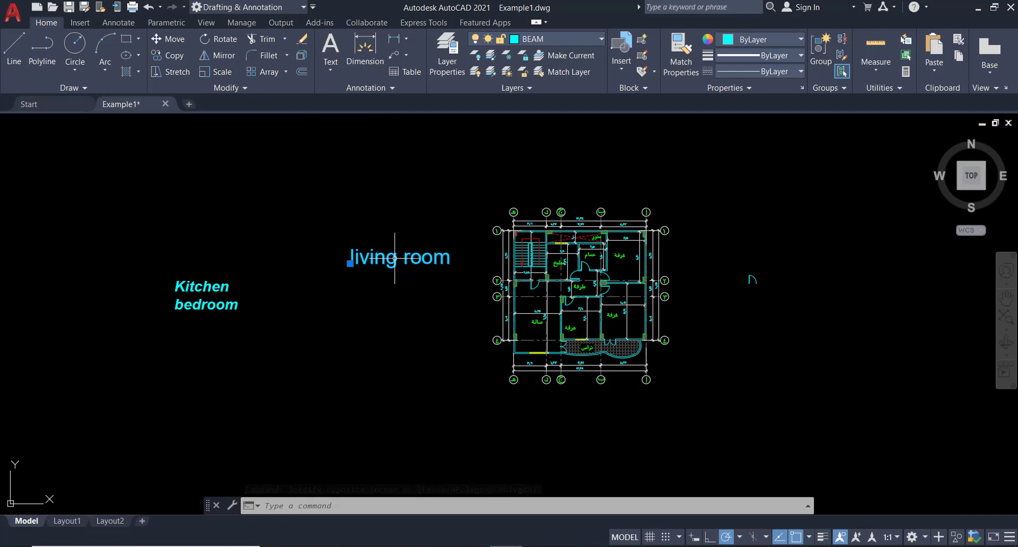
click(363, 86)
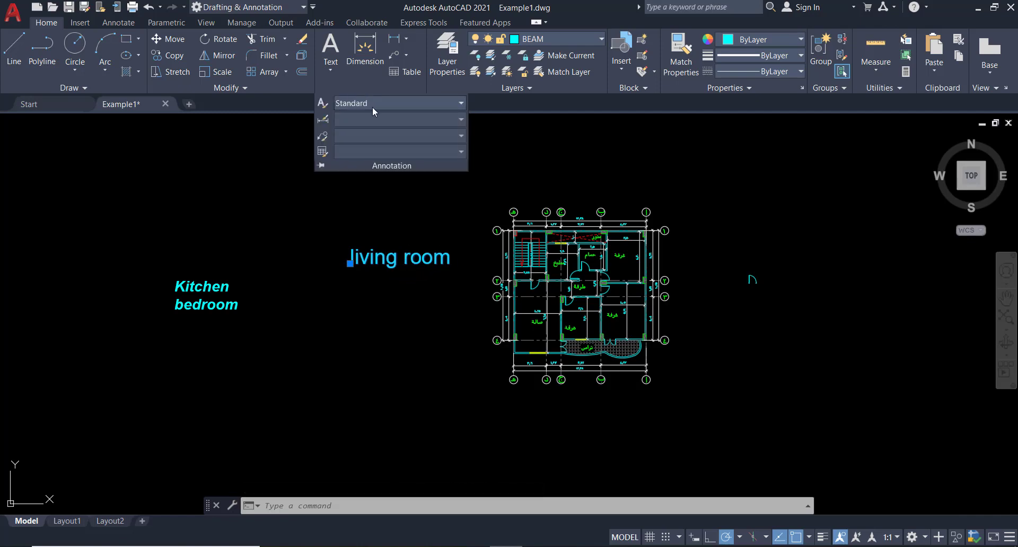
click(373, 104)
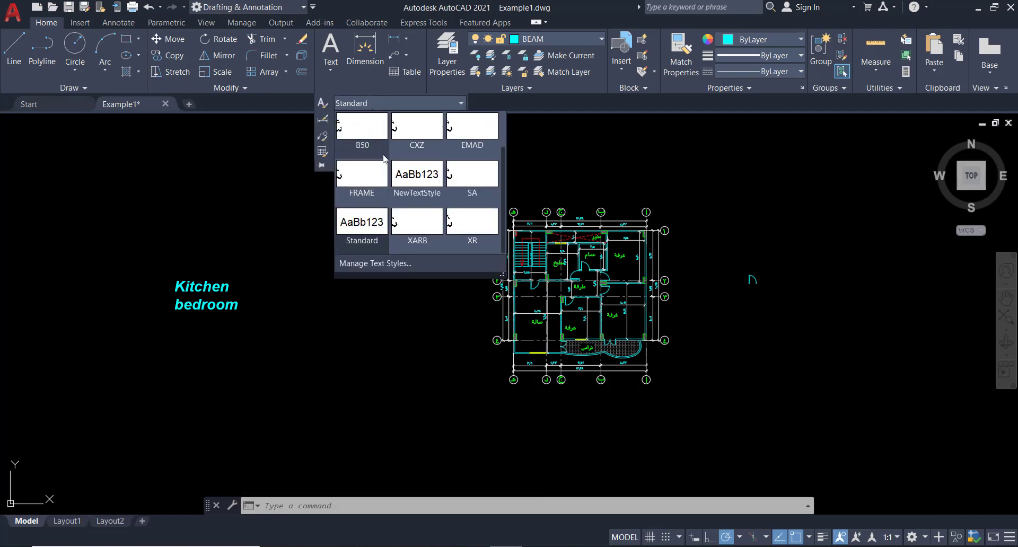
click(419, 177)
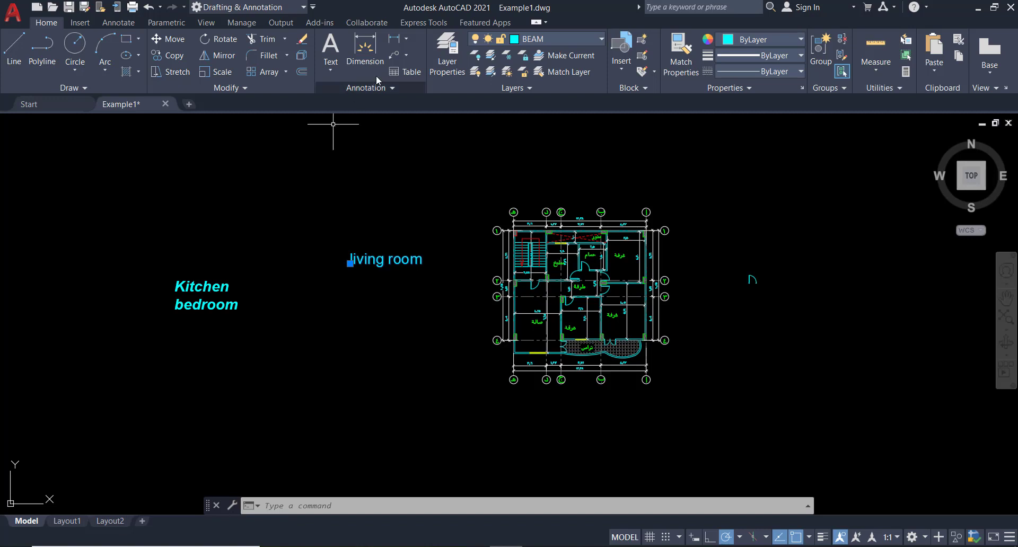
- In Text Style, try the Arial TUR, MCS FARISY SPINED and MCS TABUK BLOCK OUT fonts
click(367, 88)
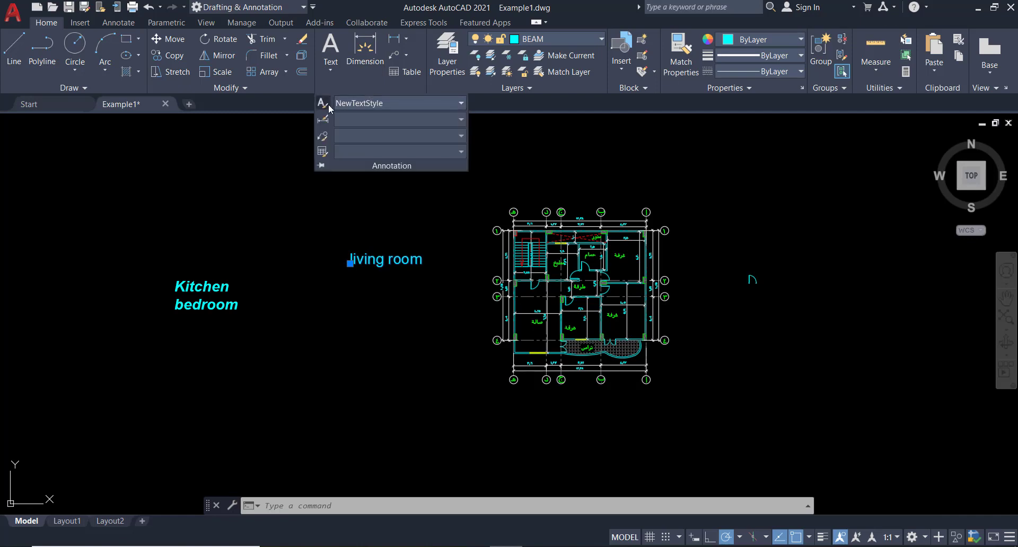
click(329, 104)
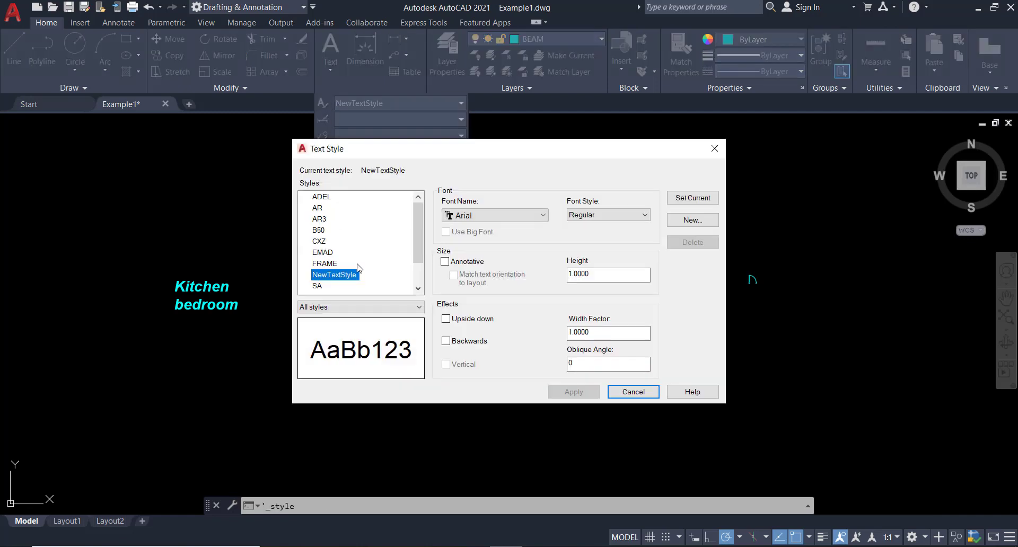
click(481, 213)
click(482, 313)
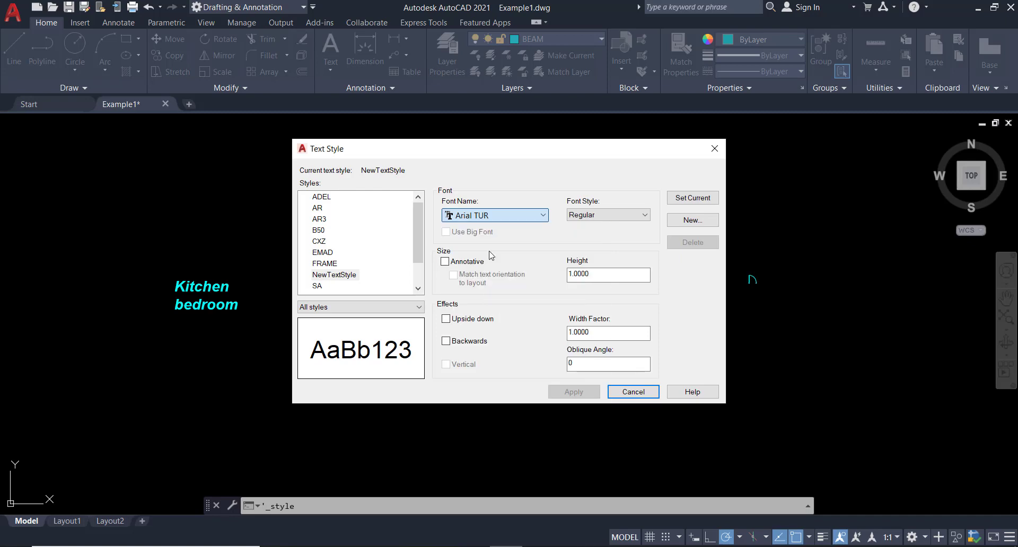
click(494, 215)
scroll(499, 281, down, 3)
drag(603, 275, 602, 371)
click(530, 323)
click(543, 214)
click(527, 346)
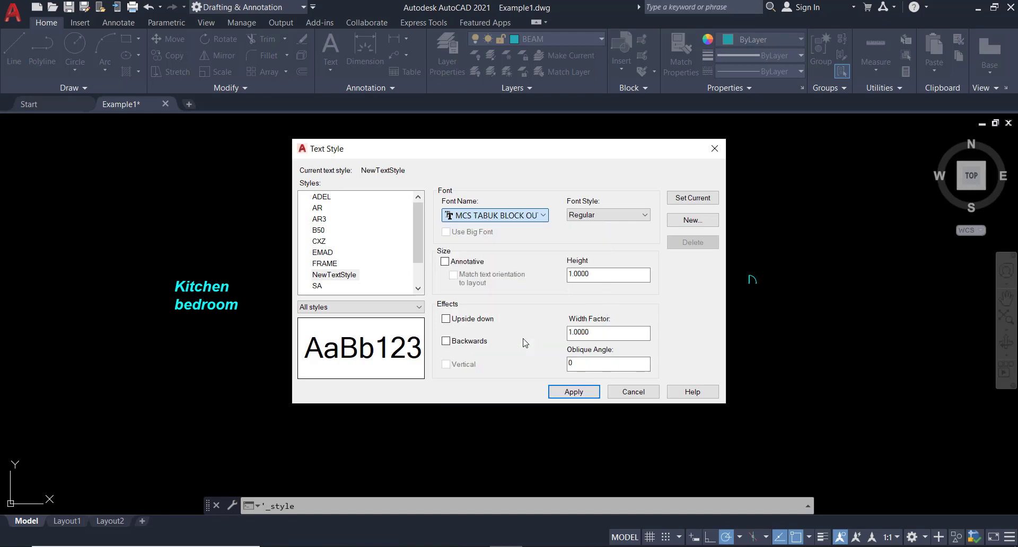
- Try MCS TABUK OUT, then set SimSun as NewTextStyle's font, apply and close
click(523, 218)
click(525, 307)
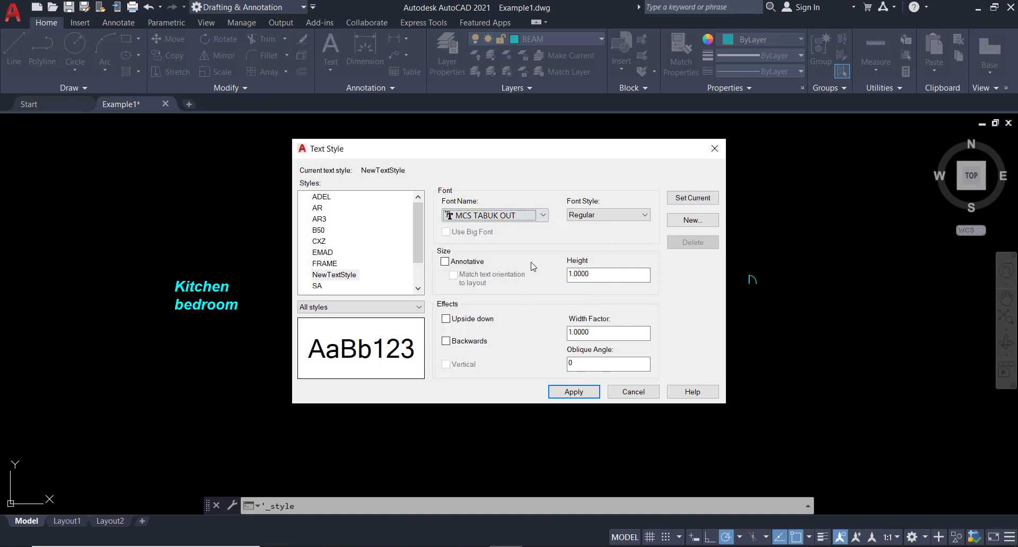
click(537, 216)
scroll(593, 325, down, 5)
scroll(593, 325, down, 5)
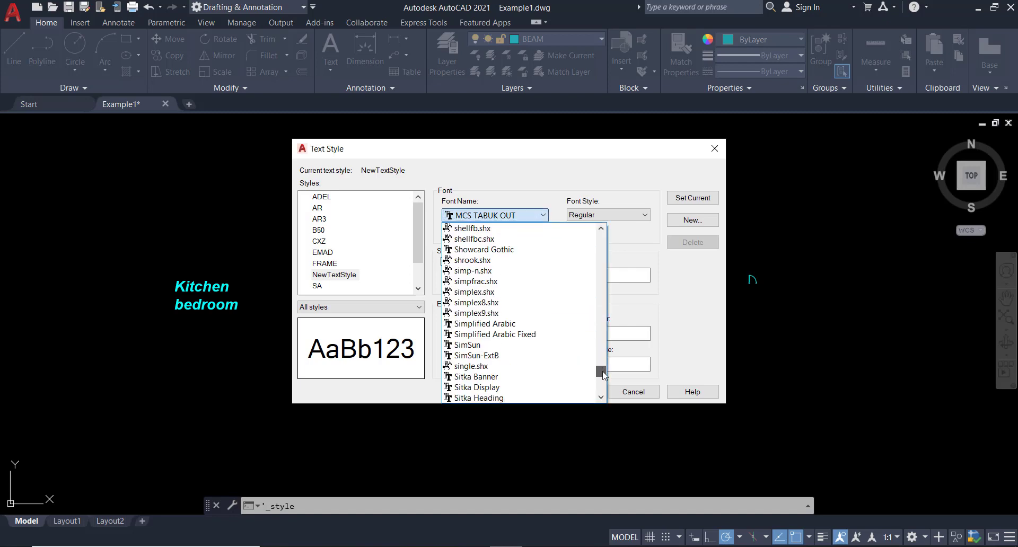
click(512, 344)
click(543, 216)
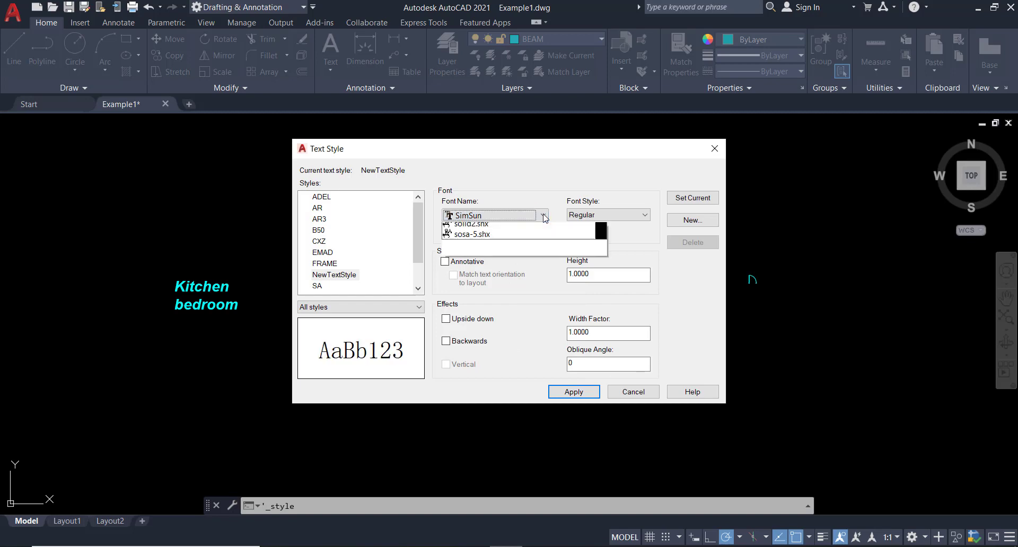
click(478, 226)
click(565, 397)
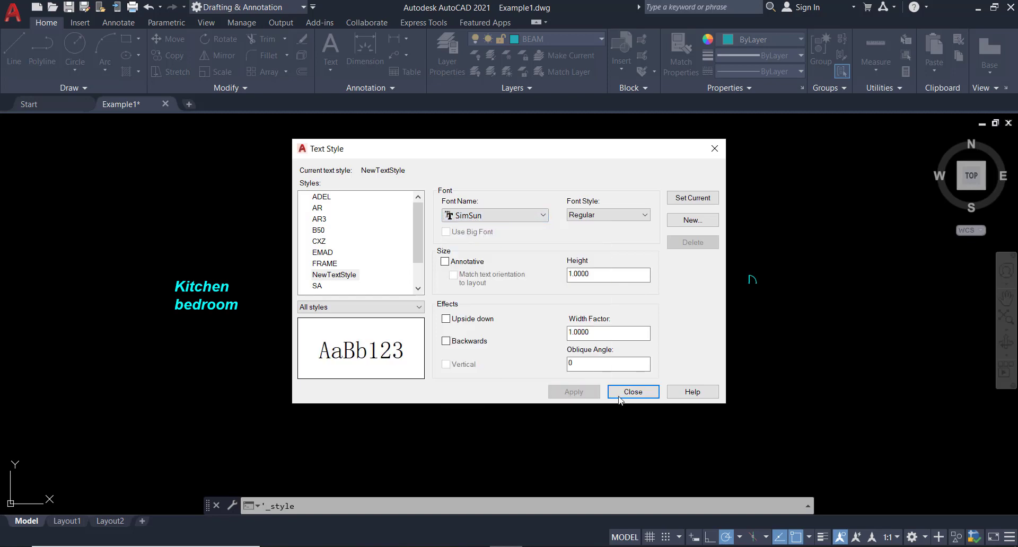
click(634, 392)
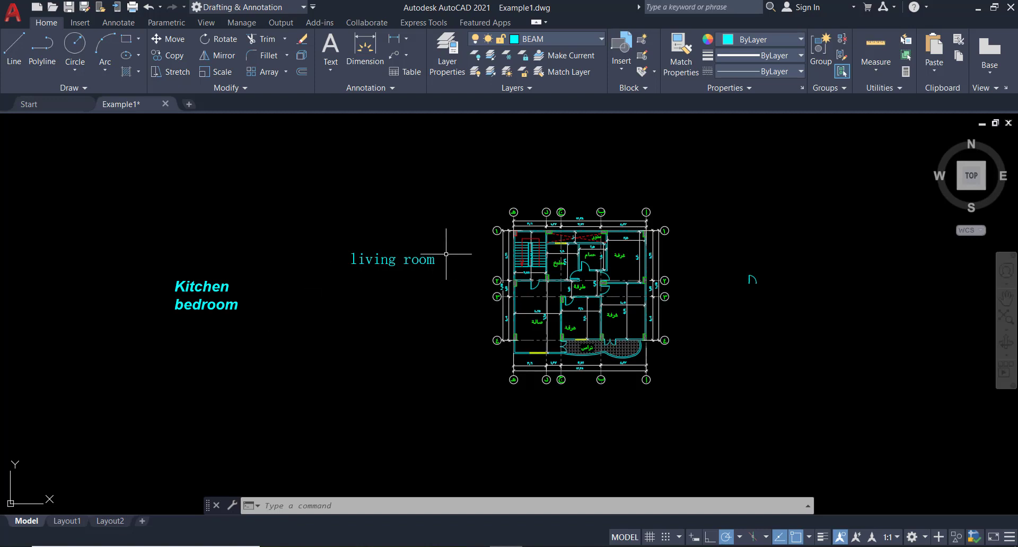
- Select the Kitchen/bedroom label and assign it NewTextStyle from the Text Style gallery
click(425, 228)
click(369, 290)
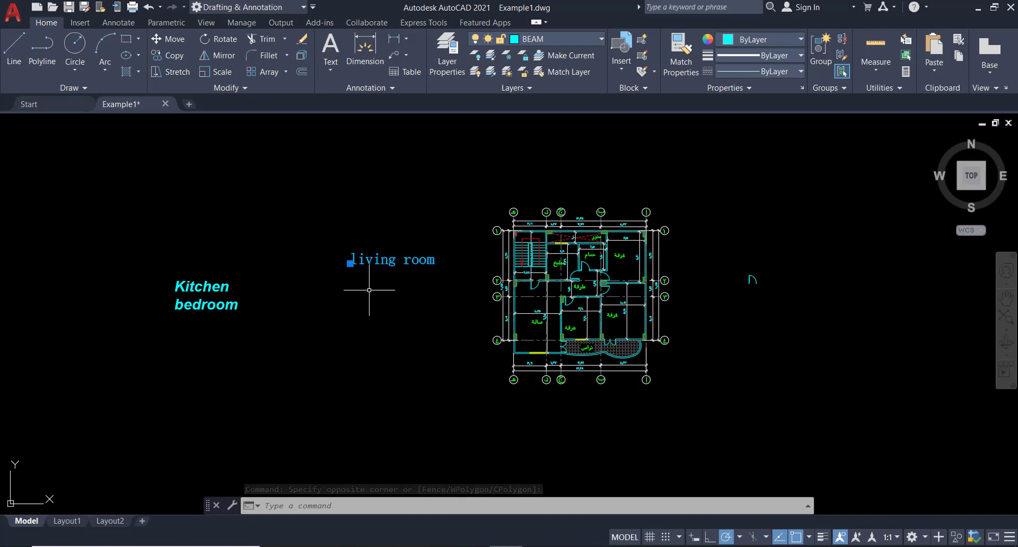
key(Escape)
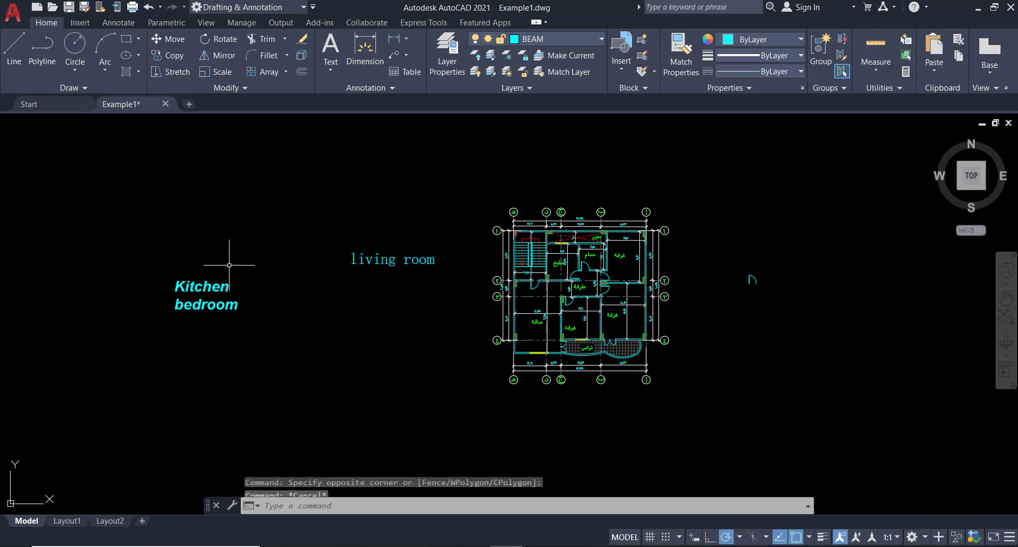
click(229, 265)
click(169, 341)
click(356, 86)
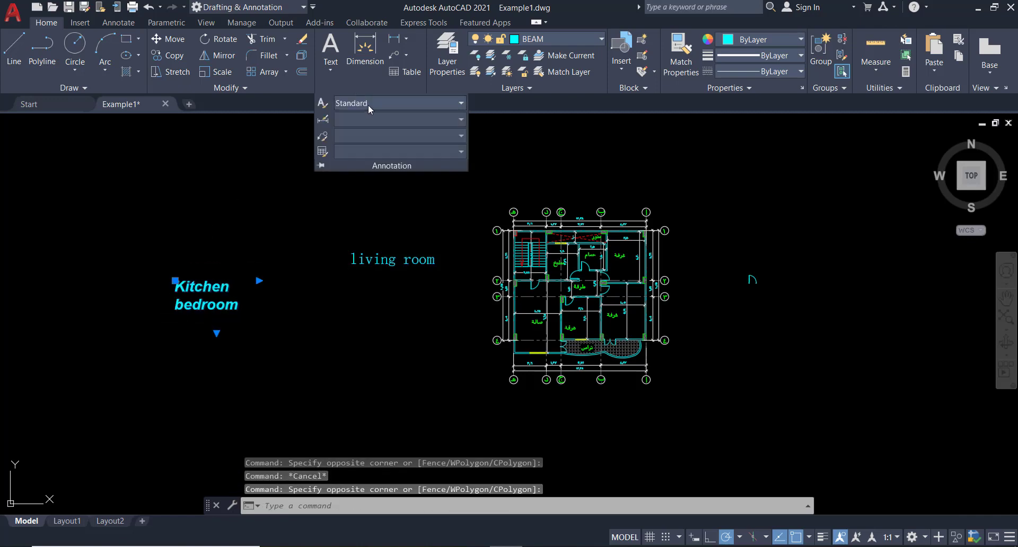
click(368, 104)
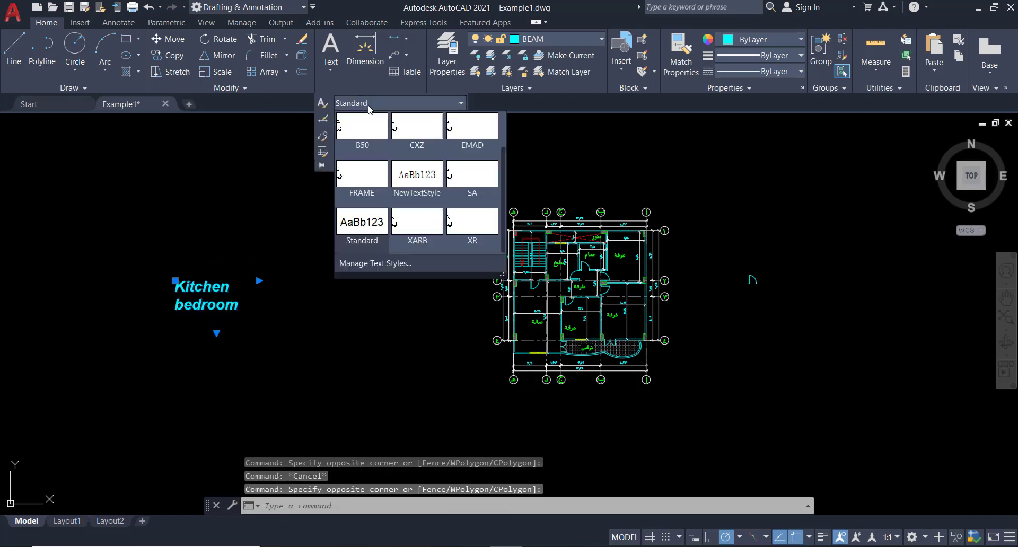
click(417, 175)
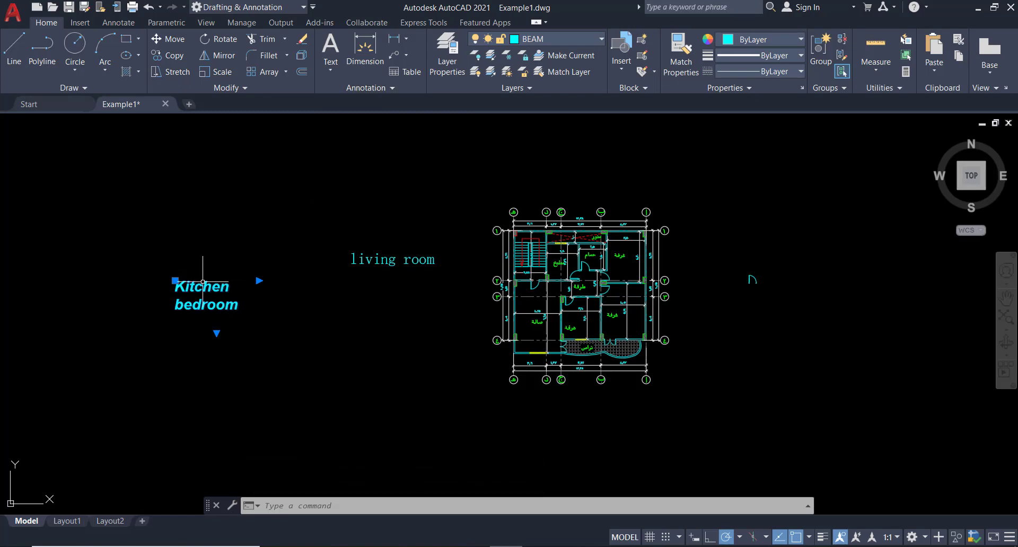
- Edit the Kitchen/bedroom MText to remove its bold italic Arial overrides, saving the changes
scroll(202, 282, up, 2)
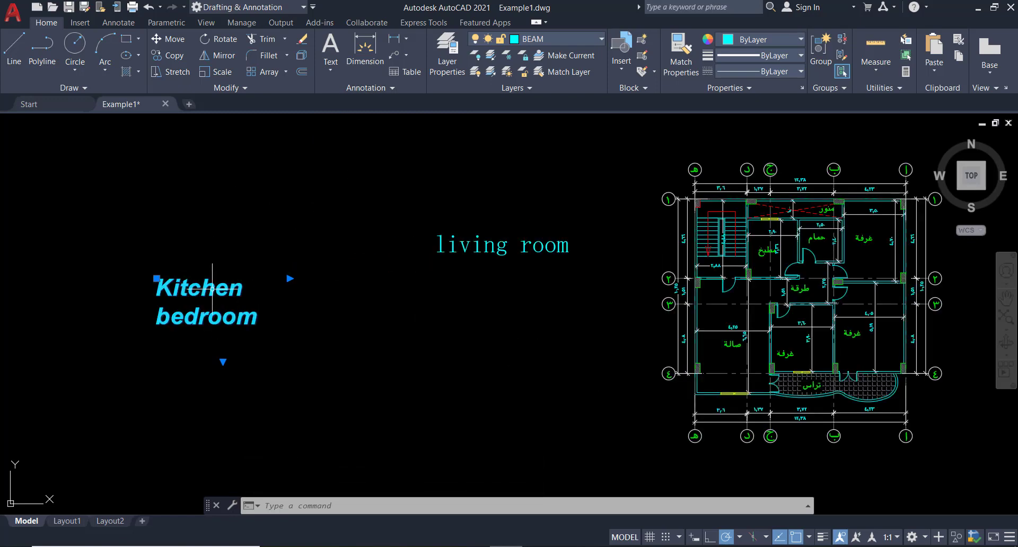
middle_drag(167, 194, 232, 206)
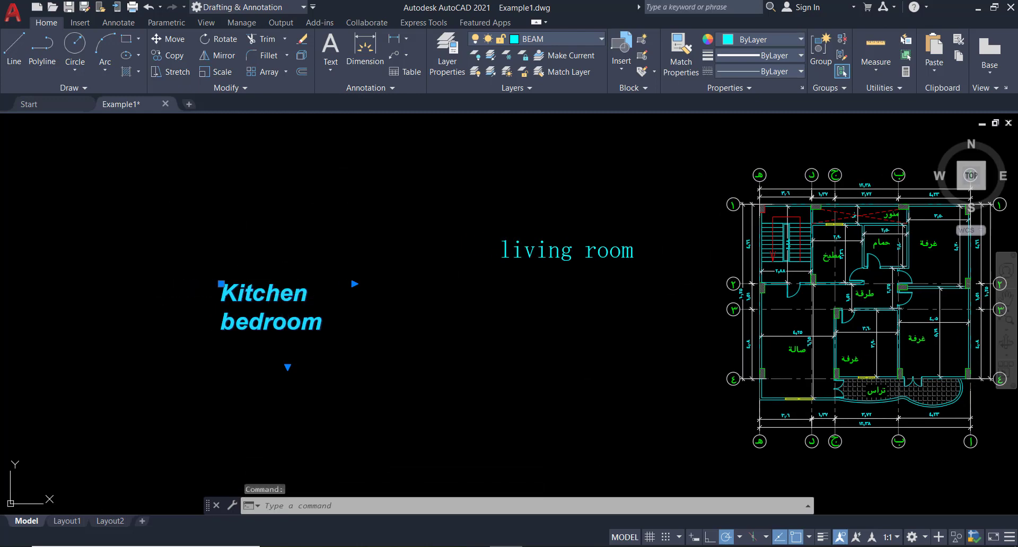
double_click(293, 294)
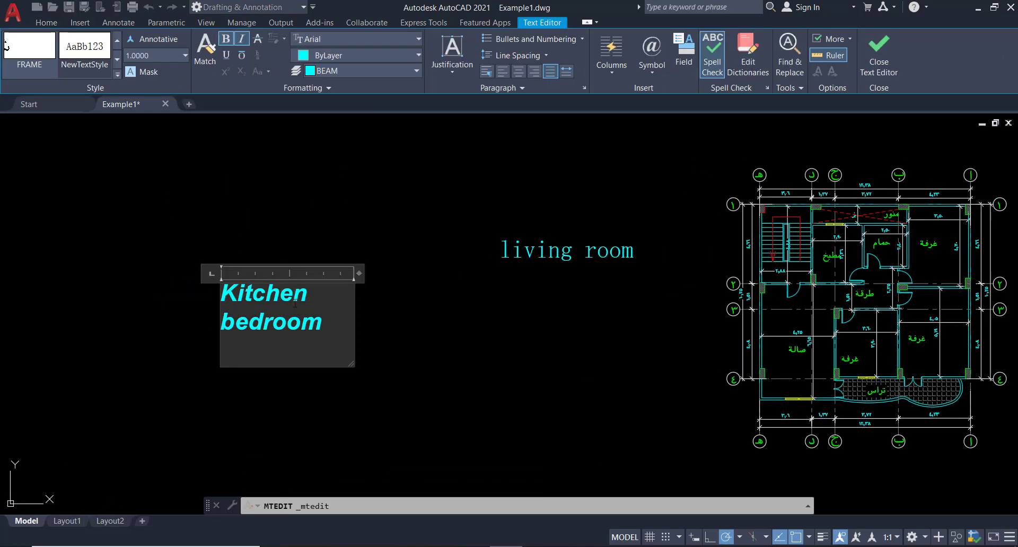
click(74, 77)
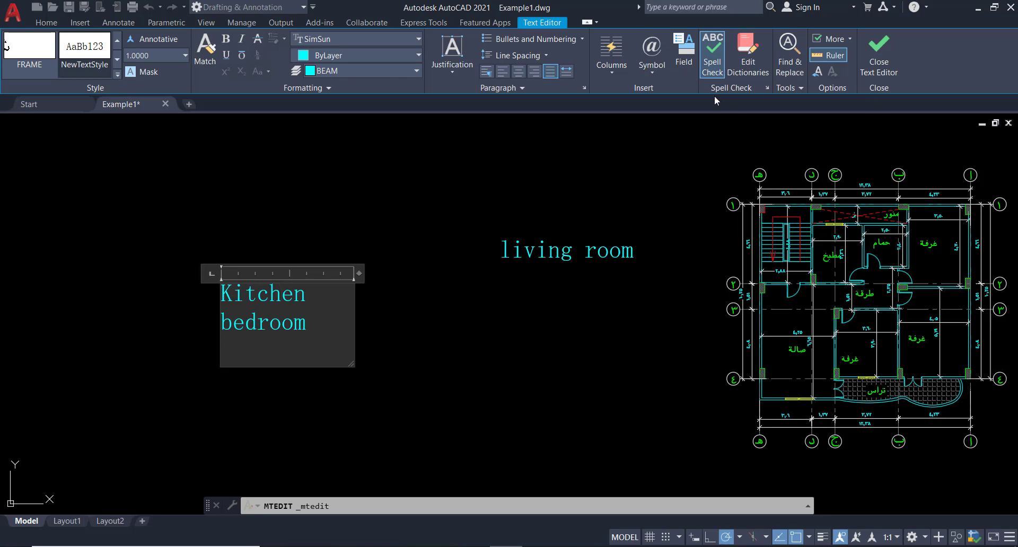
key(Escape)
click(467, 281)
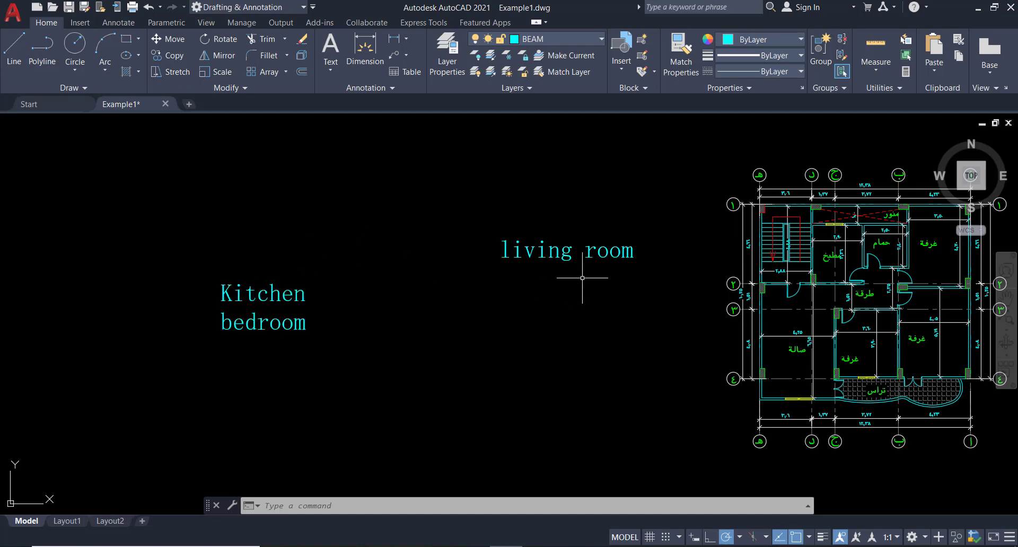
- Pan to the room labels and open the صالة label for editing, then exit without changes
middle_drag(736, 320, 622, 313)
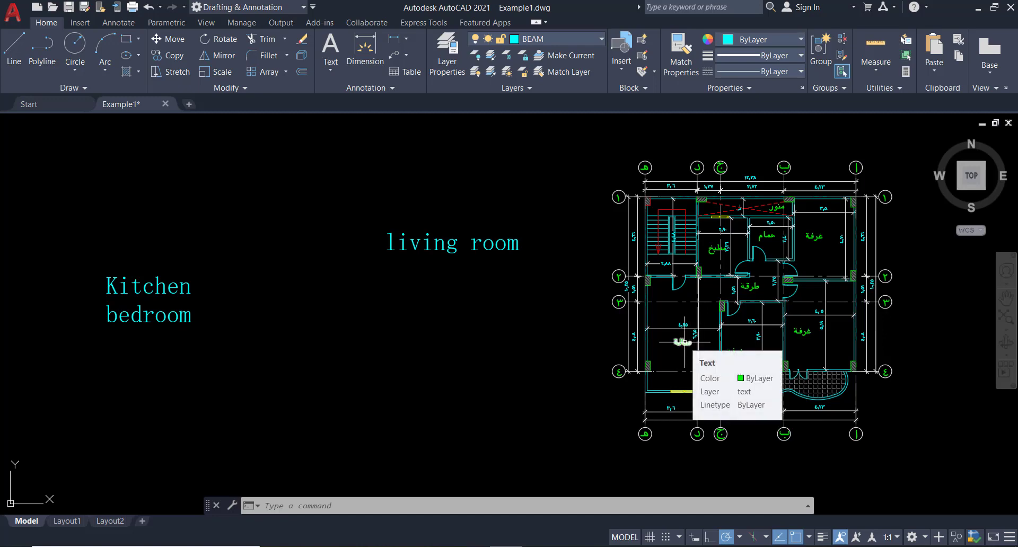
scroll(688, 346, up, 4)
click(689, 340)
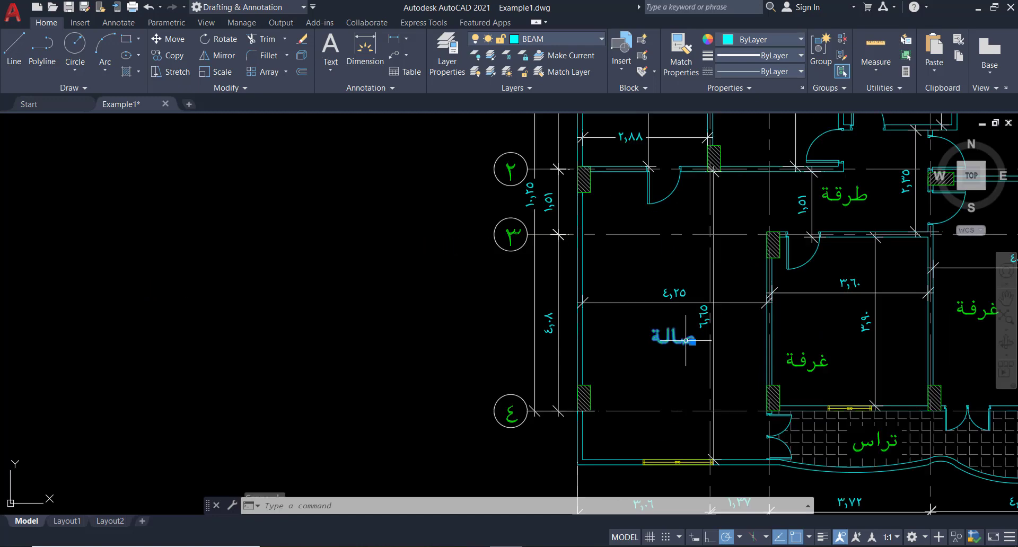
double_click(676, 339)
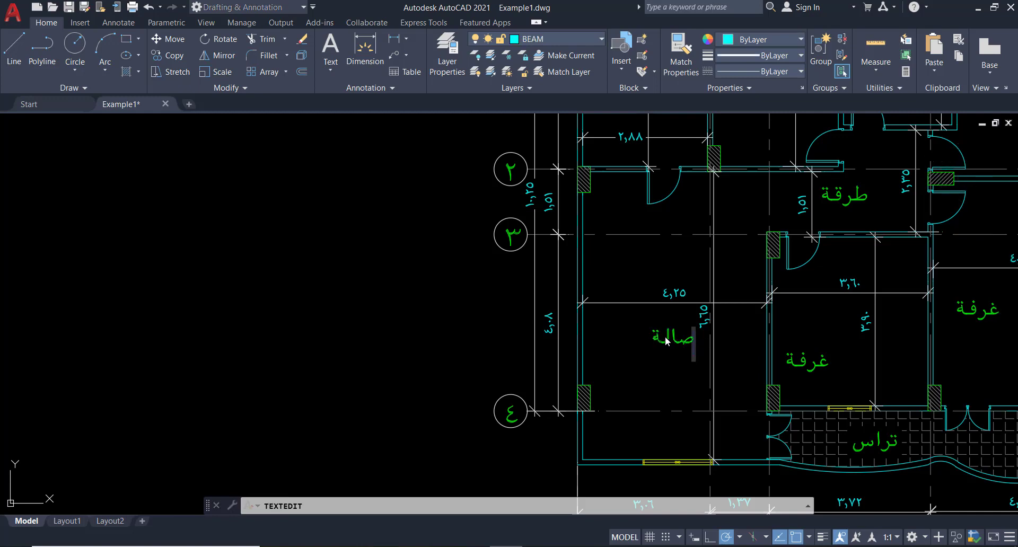
click(424, 284)
scroll(500, 330, down, 3)
scroll(500, 330, down, 2)
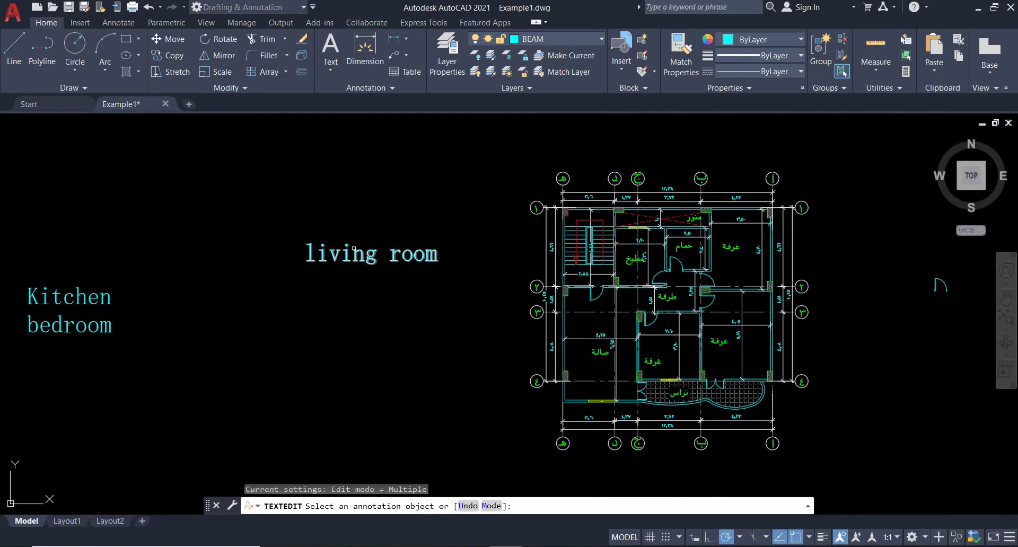
key(Escape)
- Show Quick Properties (QP) for the living room label: layer BEAM, NewTextStyle, height 1.0000
click(401, 214)
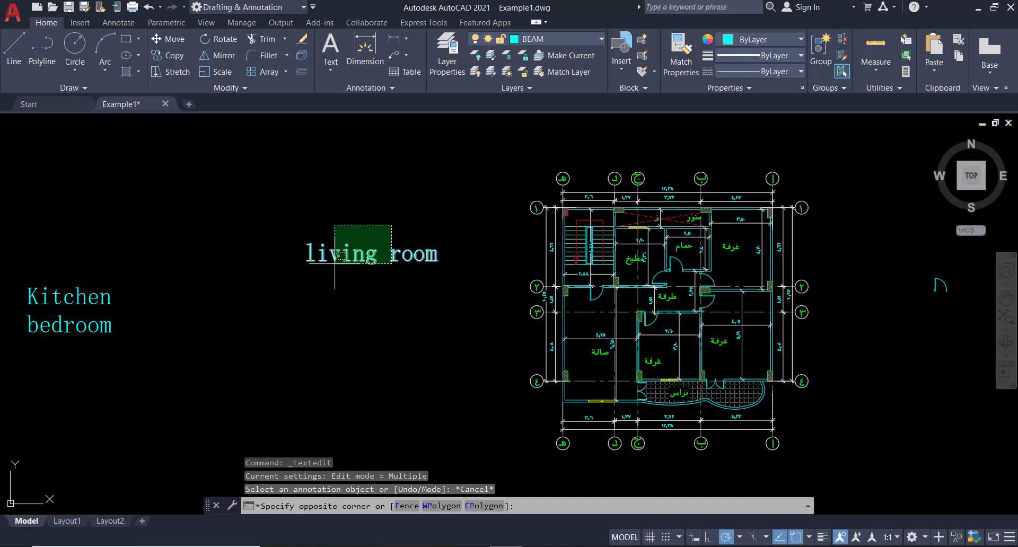
click(322, 279)
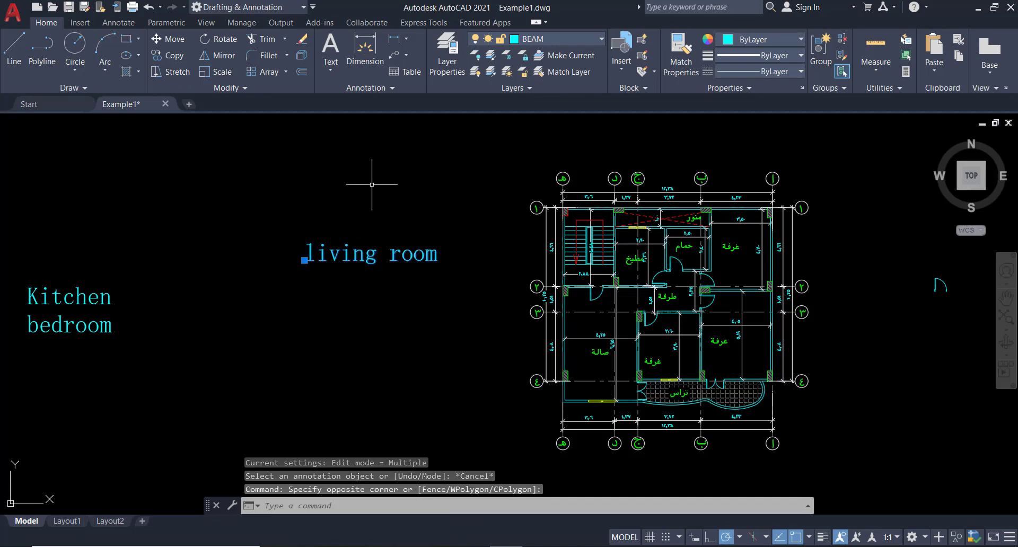
text(QP)
key(Return)
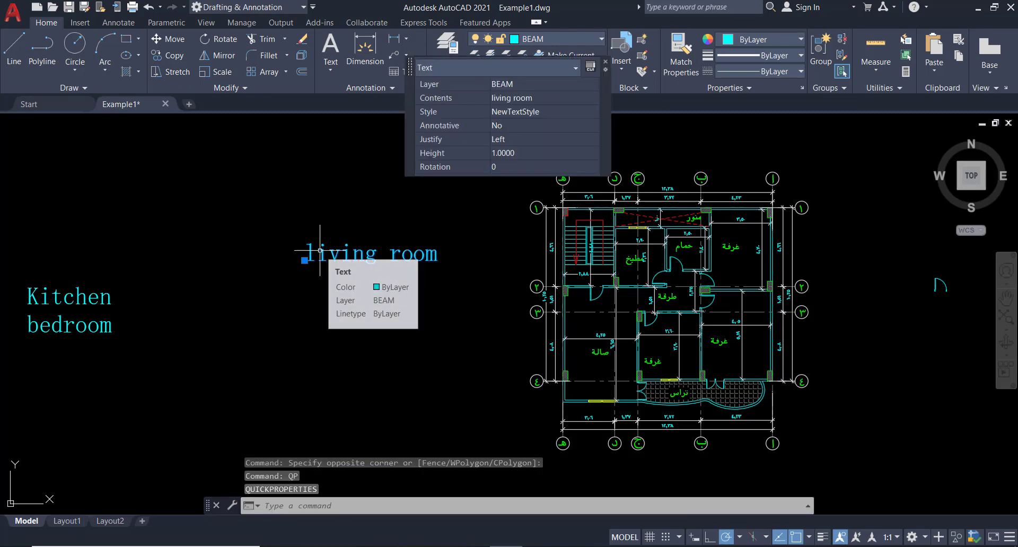
mouse_move(372, 254)
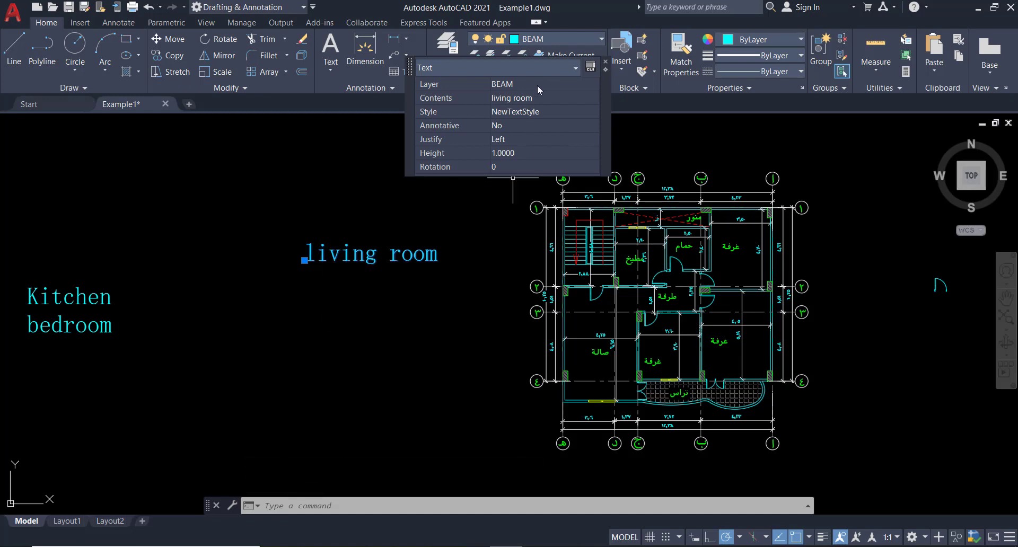
- Change the living room label's Contents to 'Bathroom' in Quick Properties
click(539, 100)
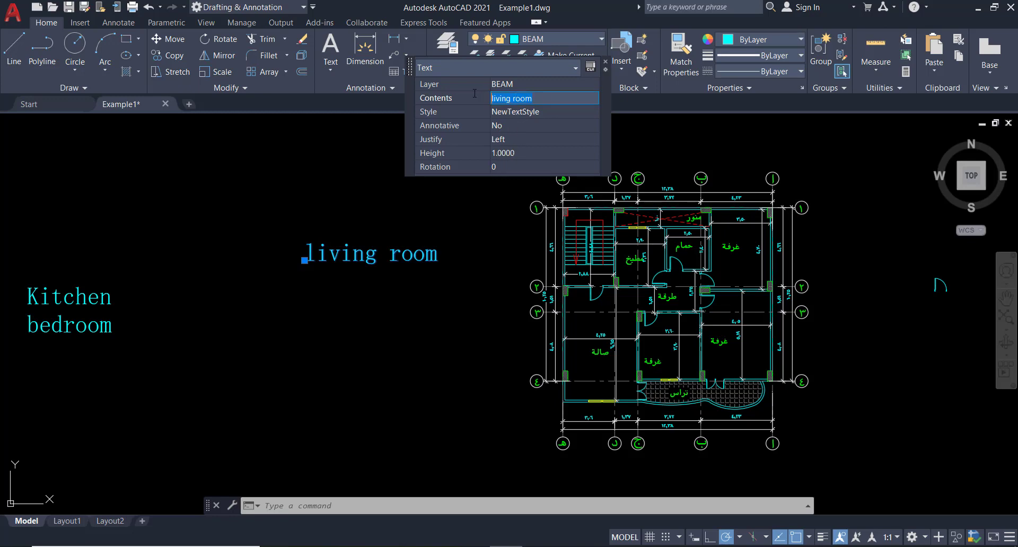
text(abthro)
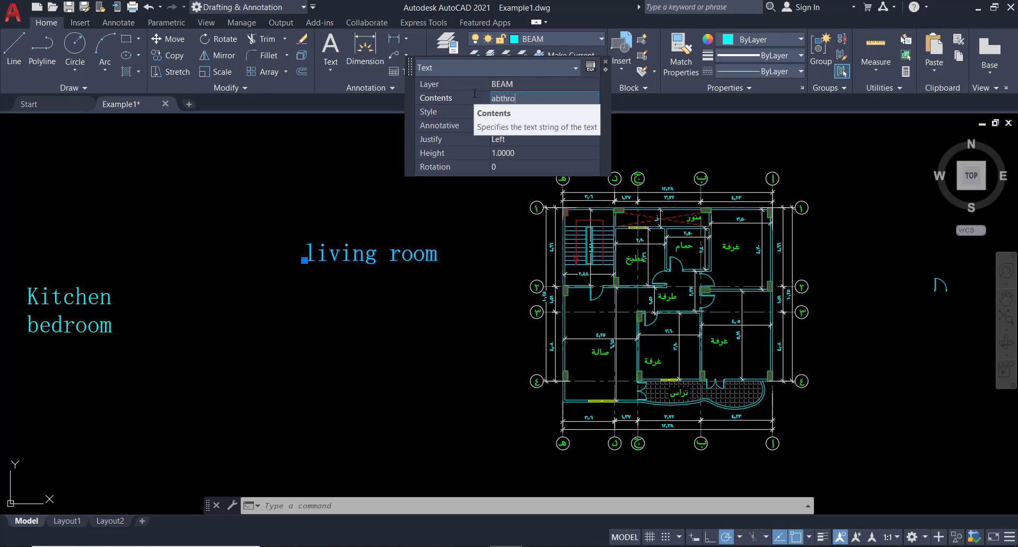
text(mm)
key(BackSpace)
key(BackSpace)
key(BackSpace)
text(athroo)
click(467, 112)
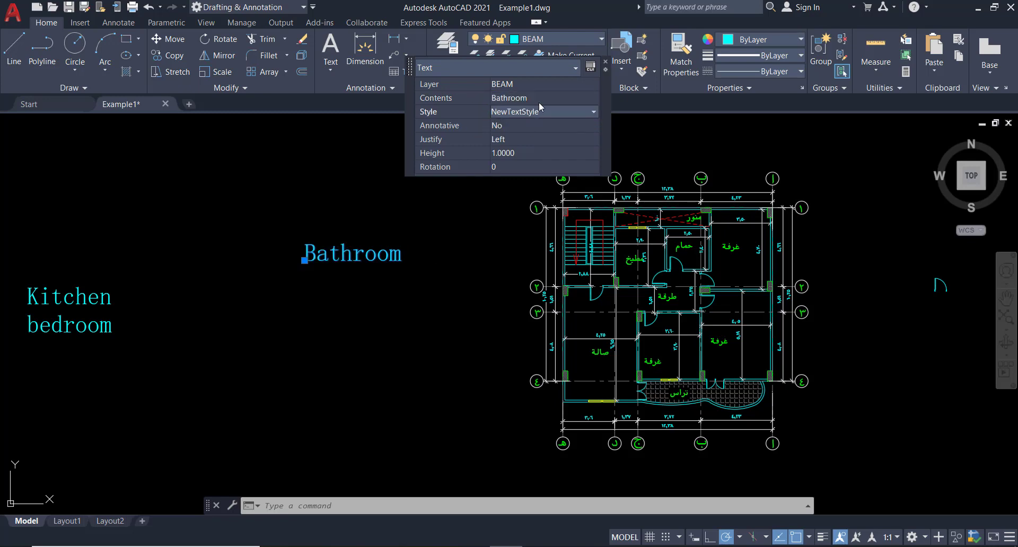
key(Escape)
- Select the Kitchen/bedroom label
click(108, 298)
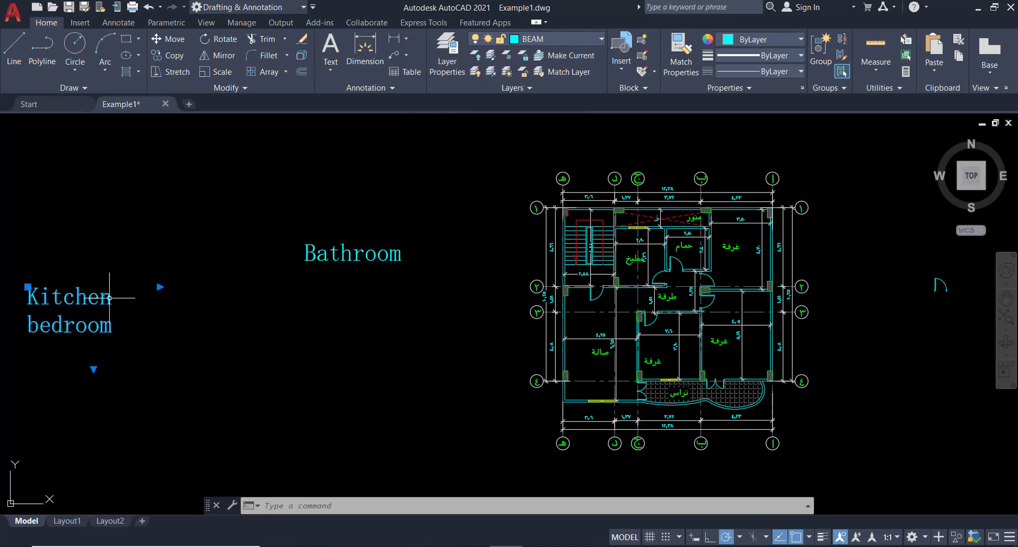
key(Escape)
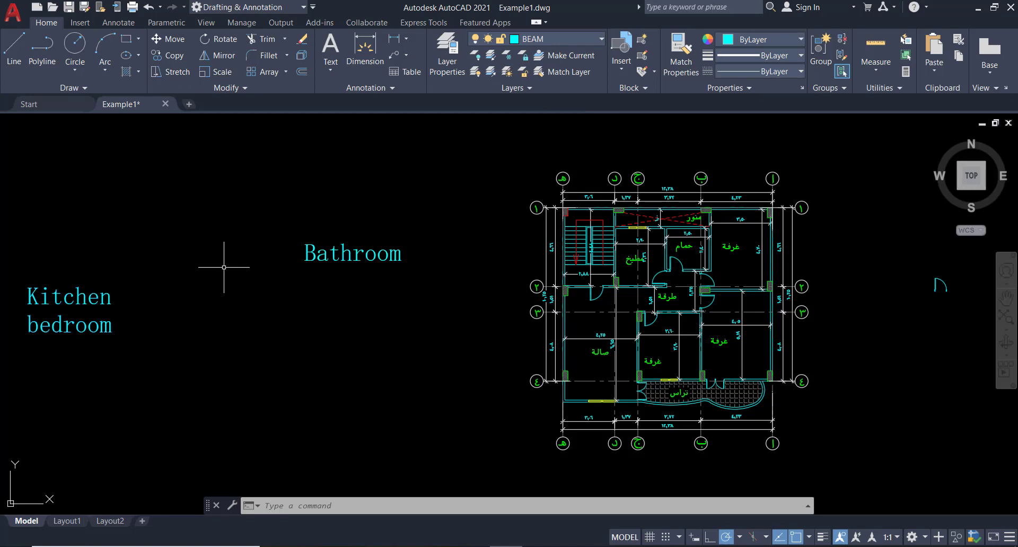
click(69, 296)
double_click(70, 296)
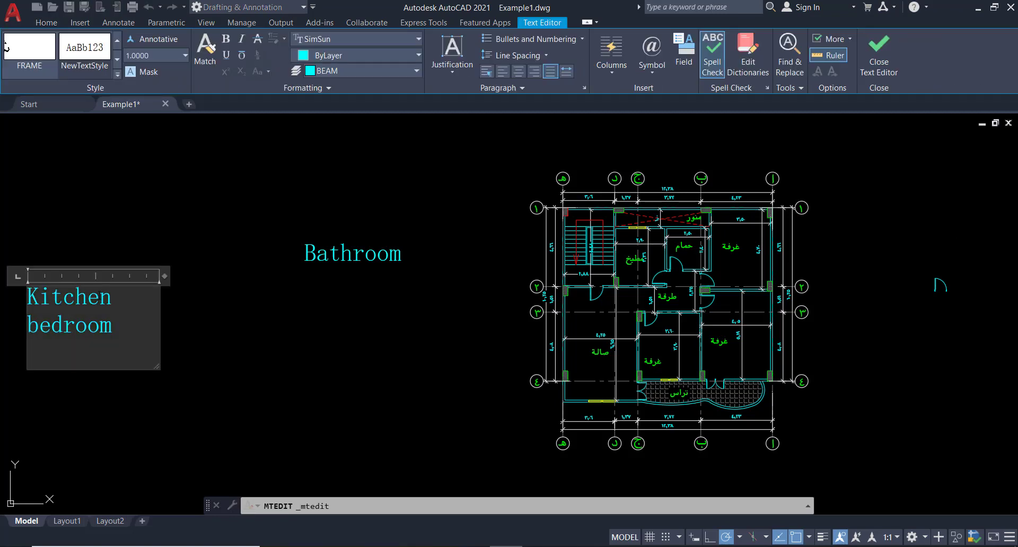
key(ctrl+a)
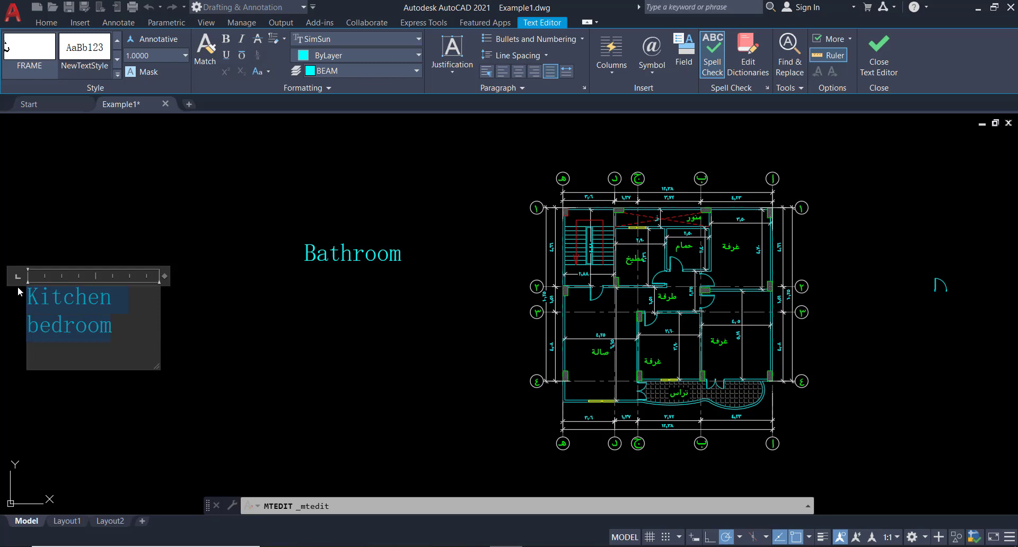
click(19, 291)
click(179, 260)
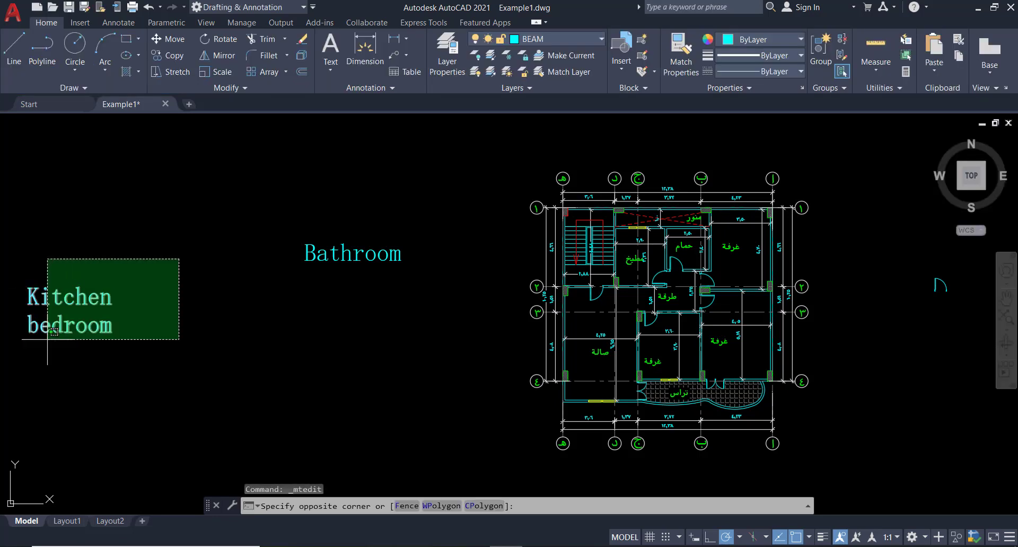
click(34, 352)
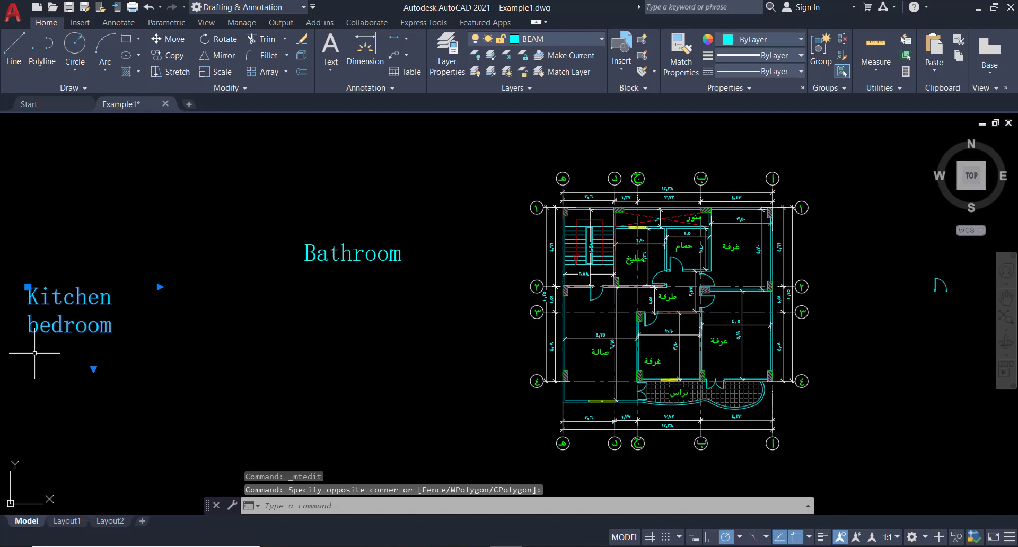
text(QP)
key(Return)
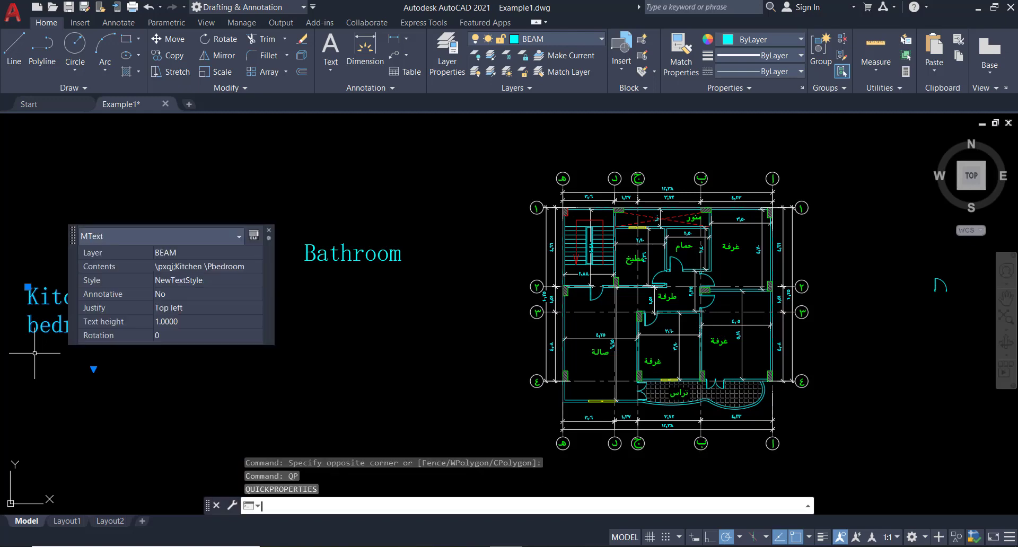
click(209, 267)
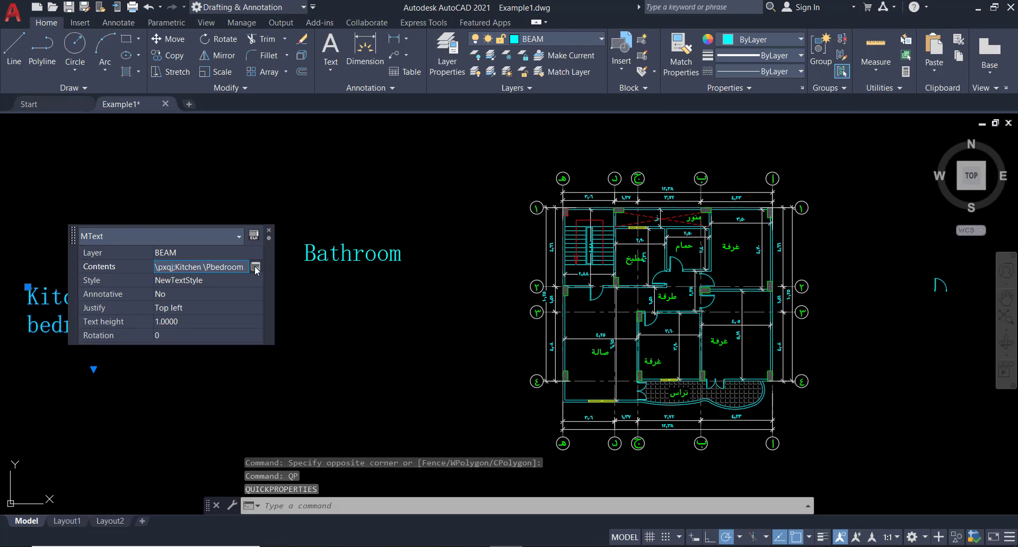
double_click(83, 301)
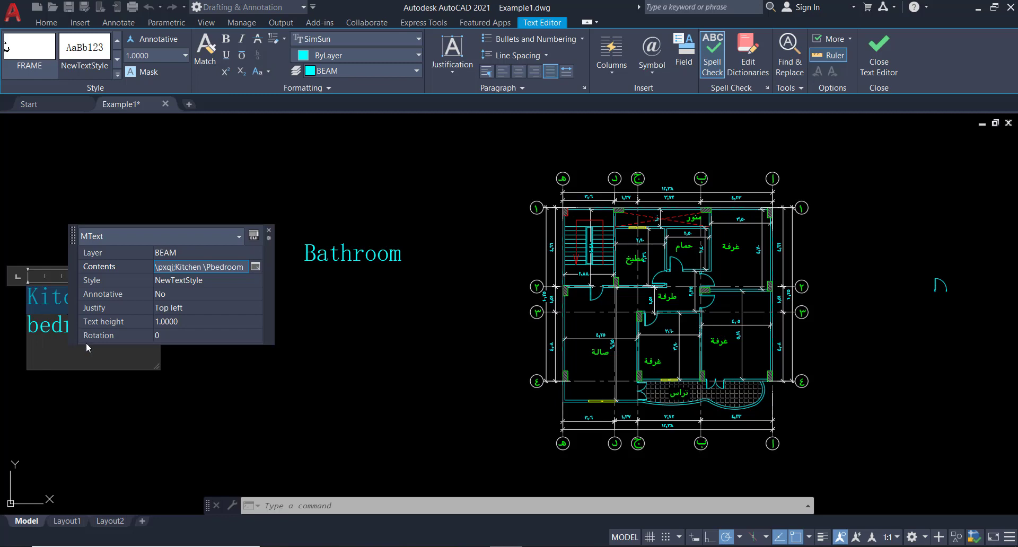
key(Escape)
key(Escape)
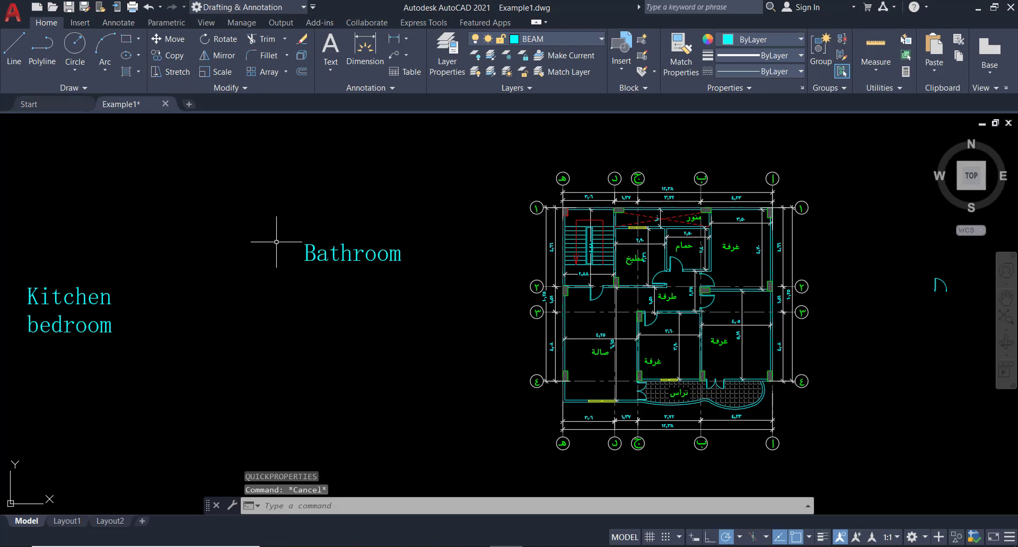
- Copy the Bathroom label to four spots: left, below, right and above
click(371, 217)
click(296, 273)
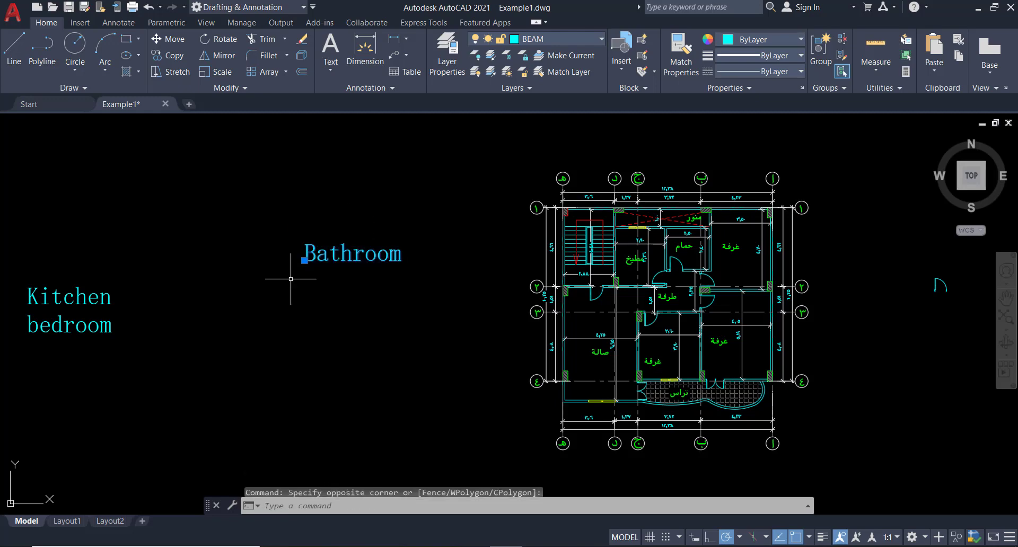
text(co)
key(Return)
click(338, 292)
click(263, 340)
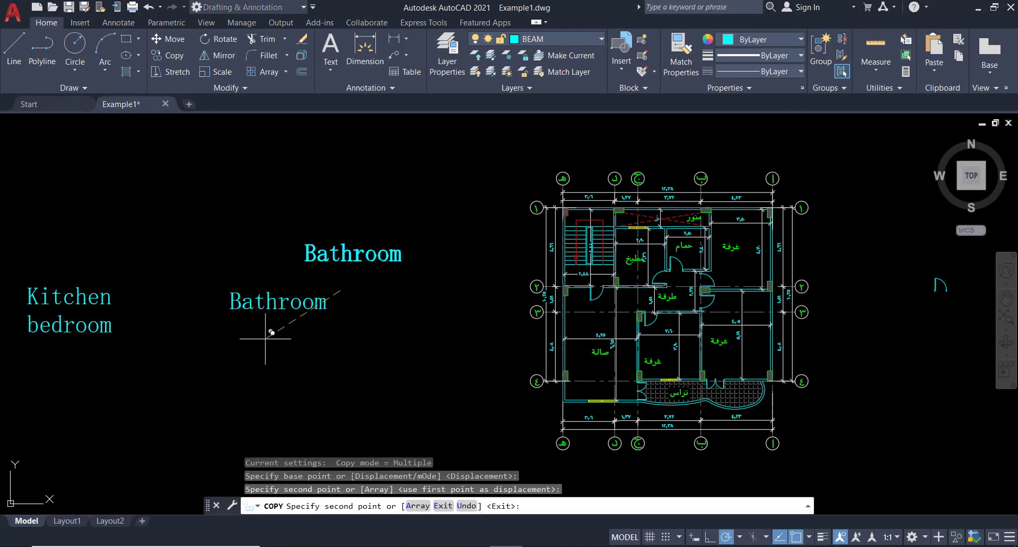
click(351, 377)
click(435, 322)
click(426, 217)
key(Escape)
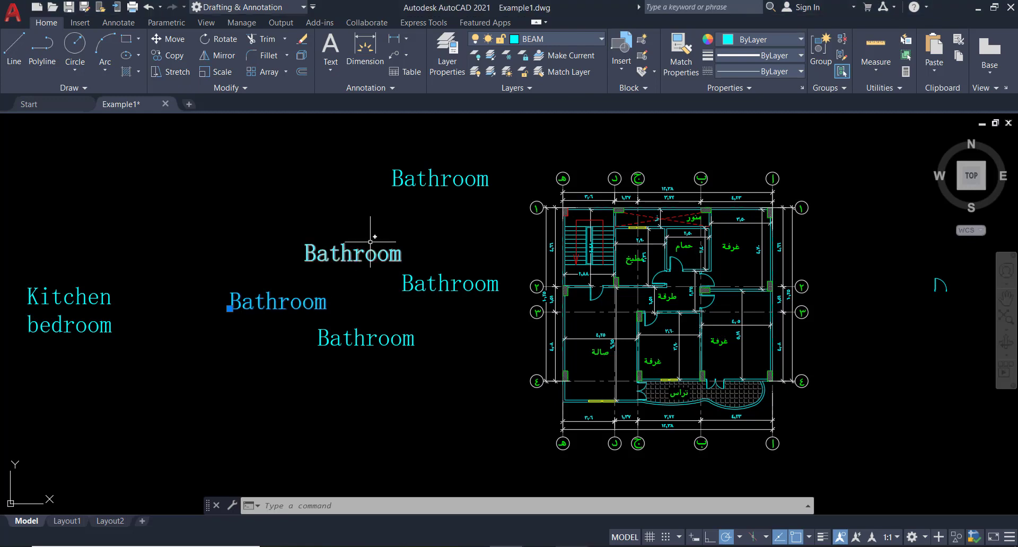
- Select the left Bathroom copy
key(Escape)
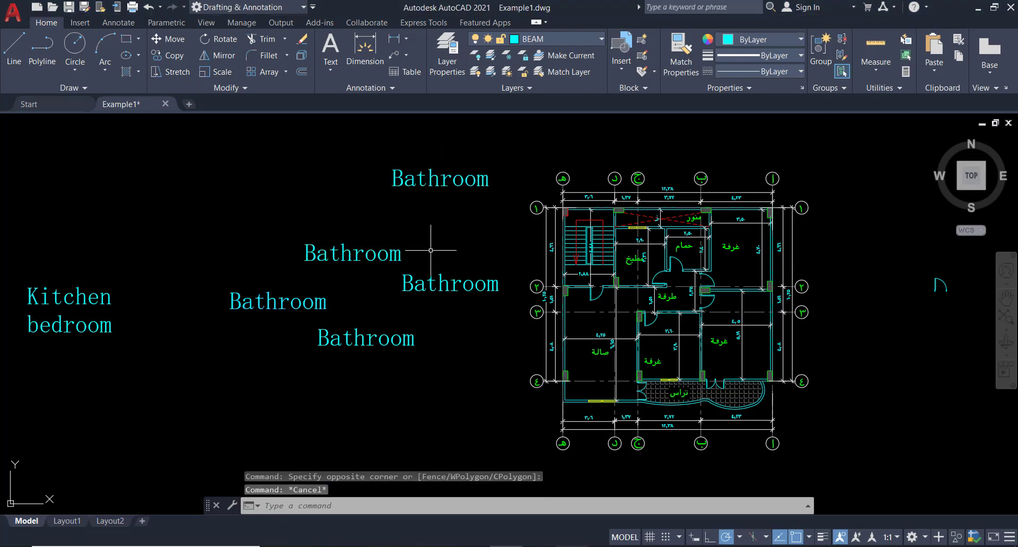
click(277, 329)
click(242, 262)
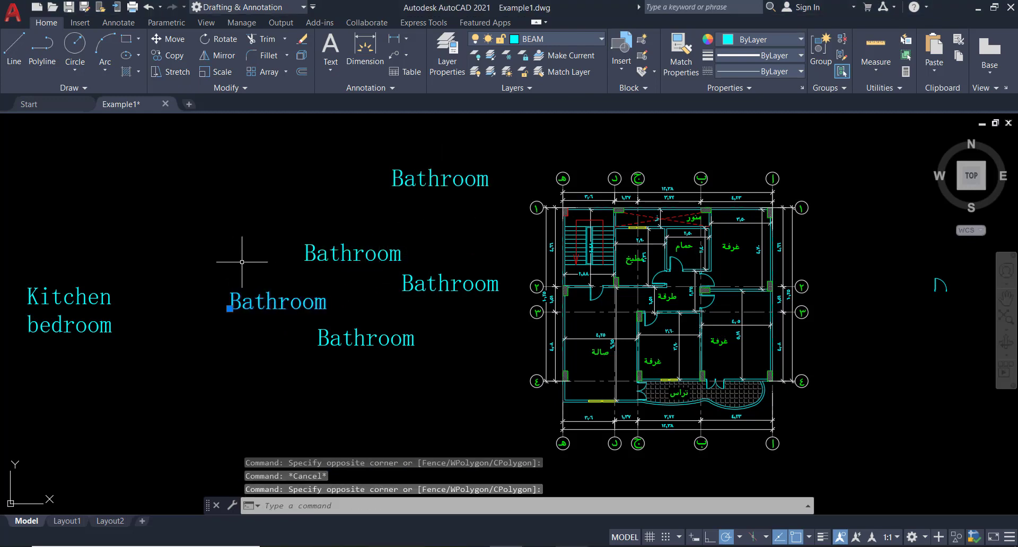
- Change the left Bathroom copy's Contents to 'living' in the Properties palette
text(proe)
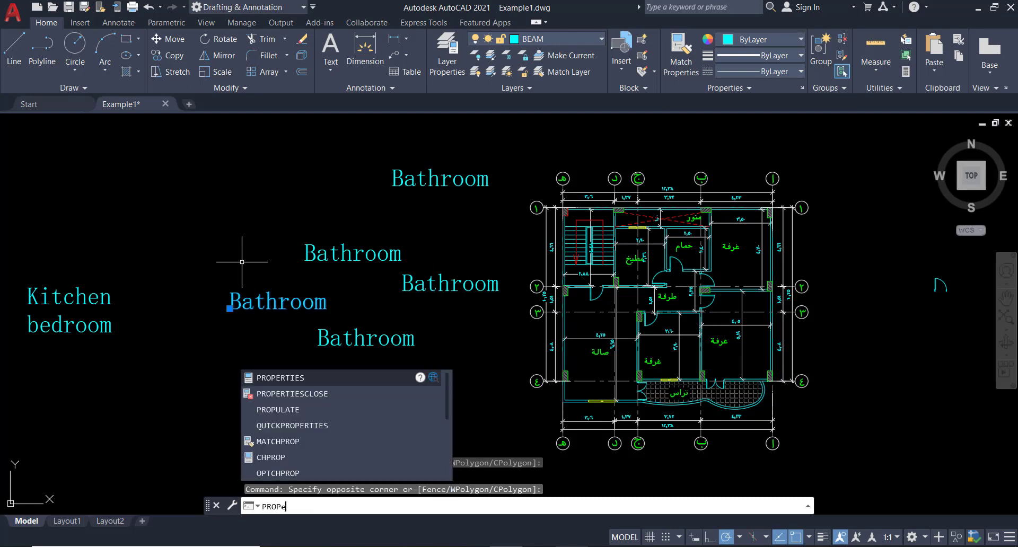
click(308, 393)
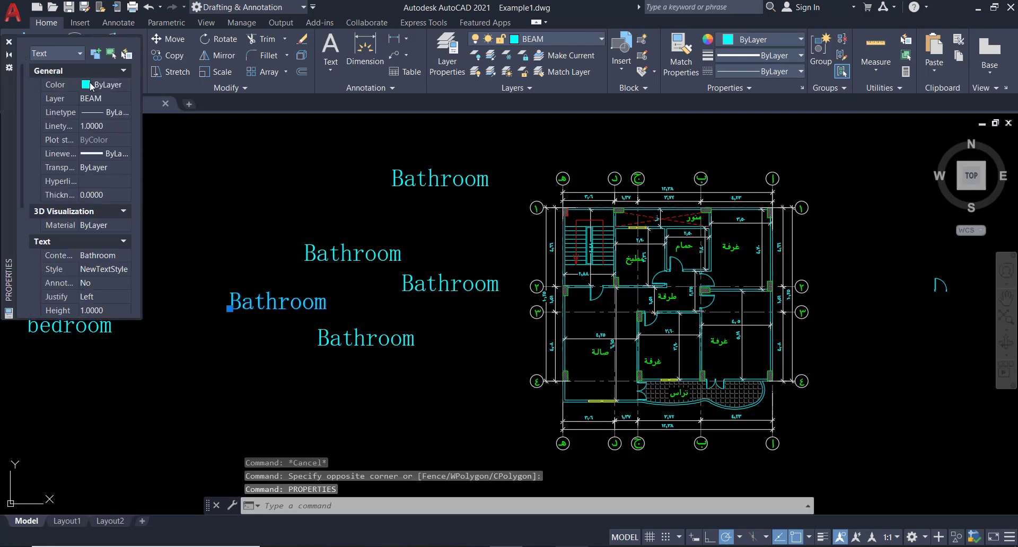
mouse_move(11, 92)
mouse_down()
mouse_move(66, 122)
mouse_move(73, 172)
mouse_up()
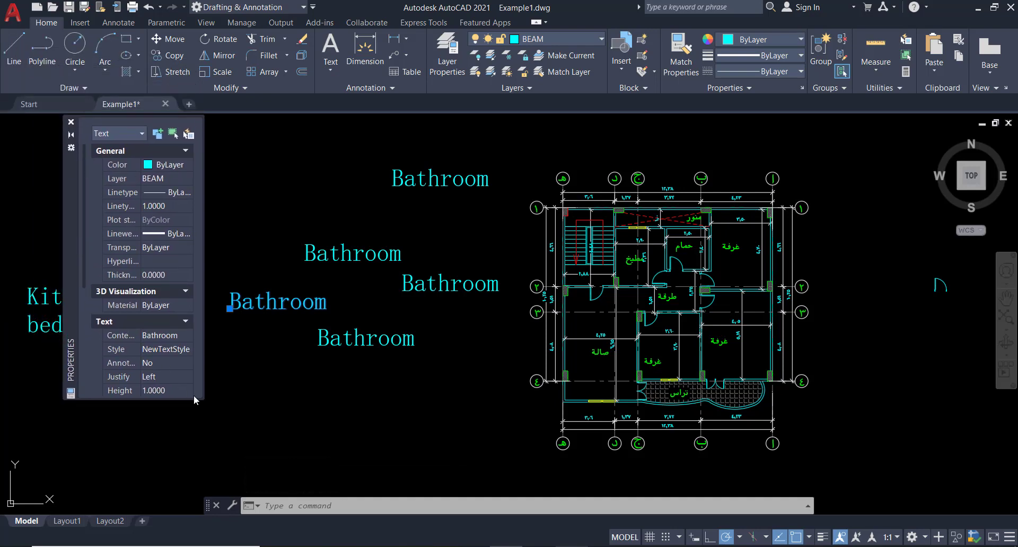
drag(198, 400, 199, 452)
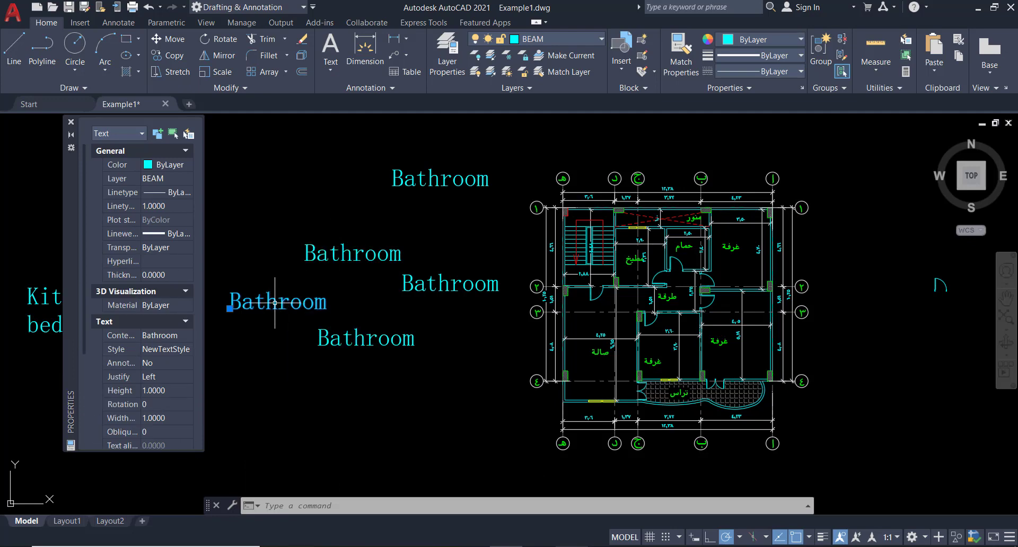
click(175, 338)
text(li)
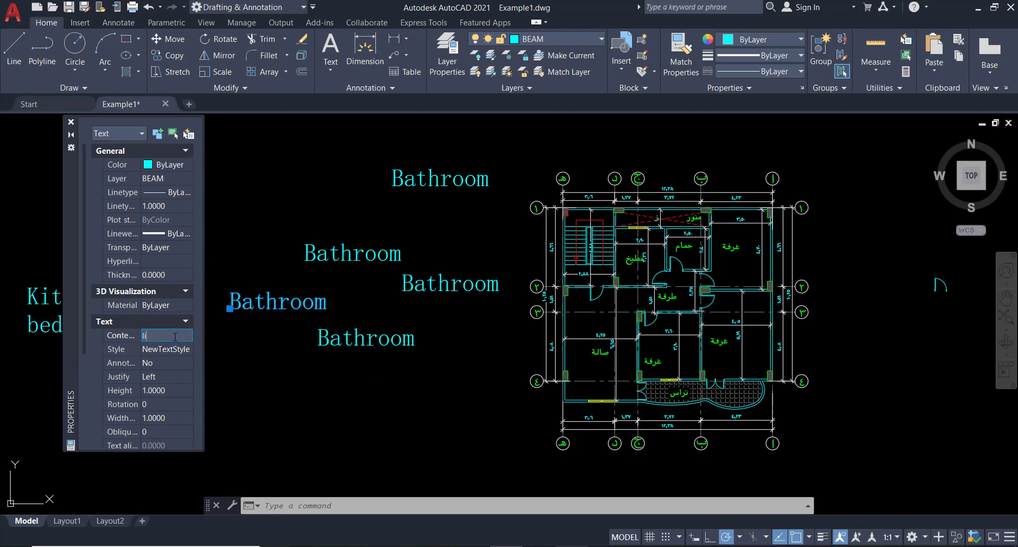
text(ving)
key(Tab)
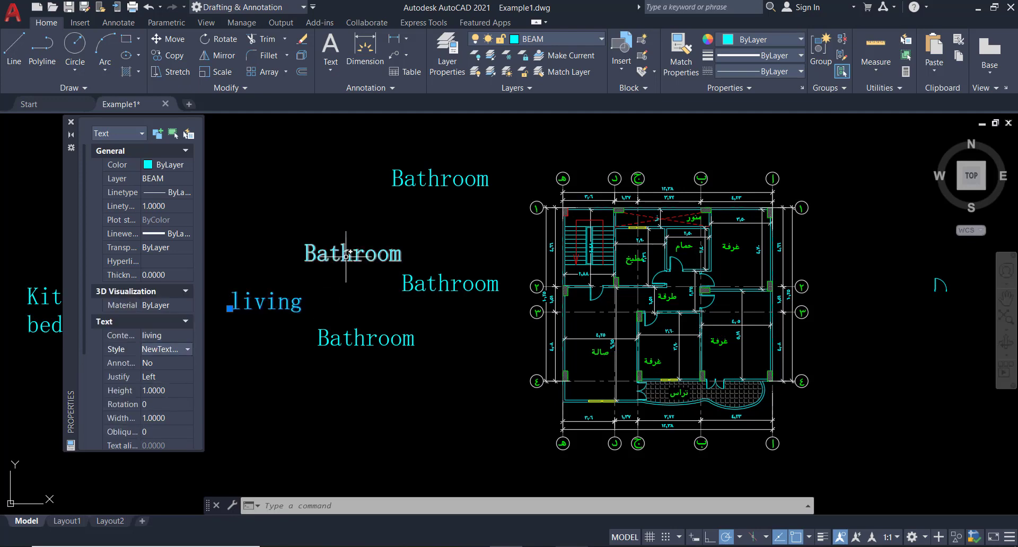
- Rename another Bathroom copy to 'bedroom' in the Properties palette
click(348, 257)
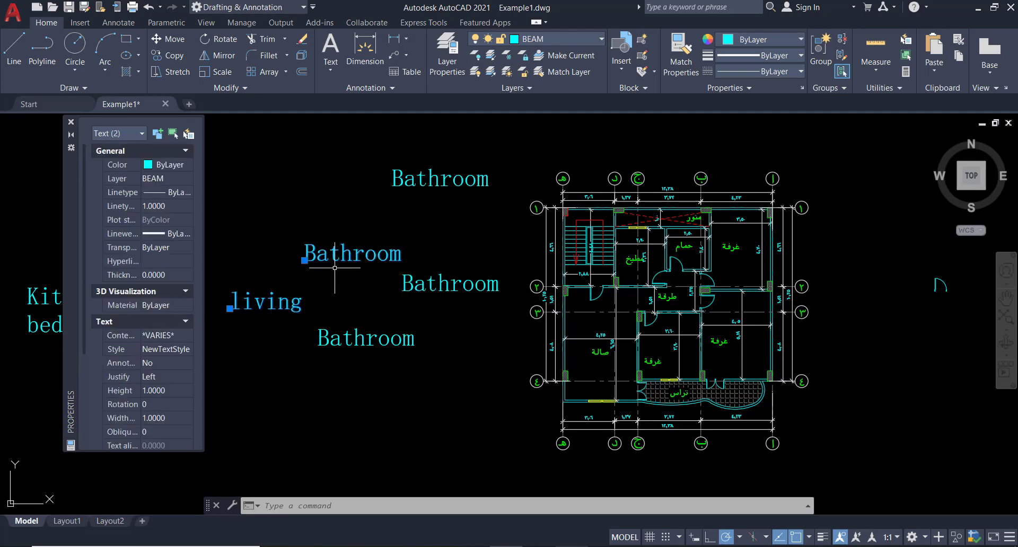
key(Escape)
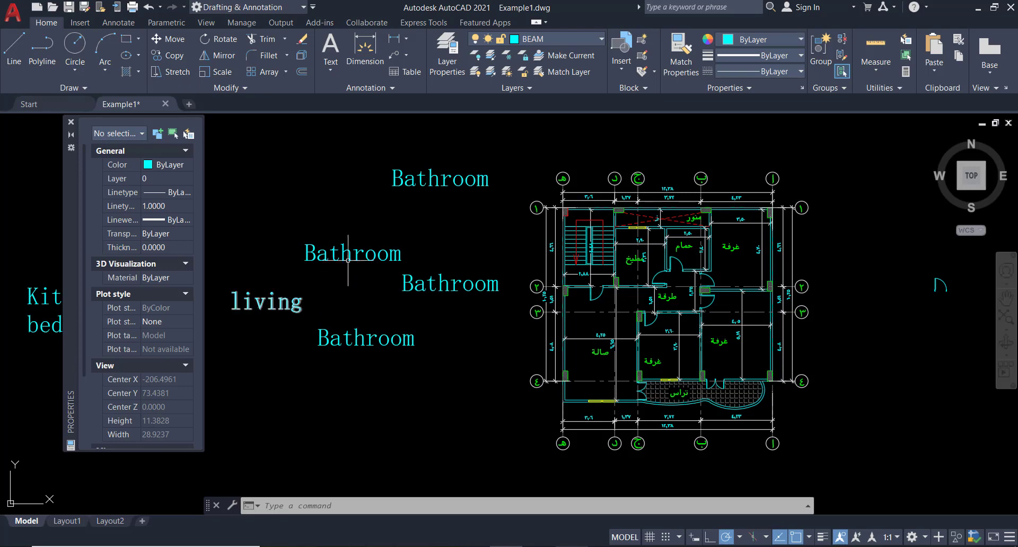
click(348, 260)
click(174, 336)
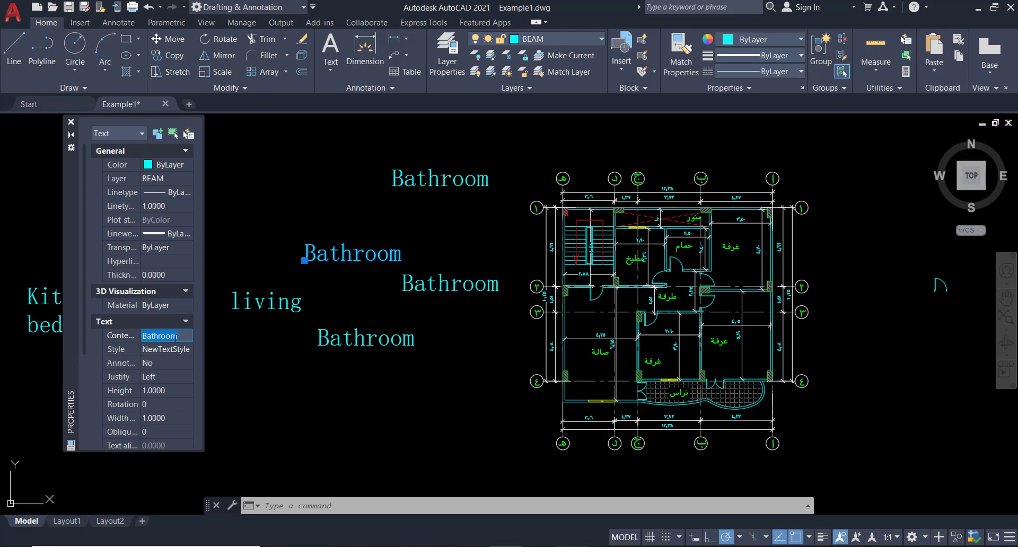
text(bedroom)
key(Return)
key(Escape)
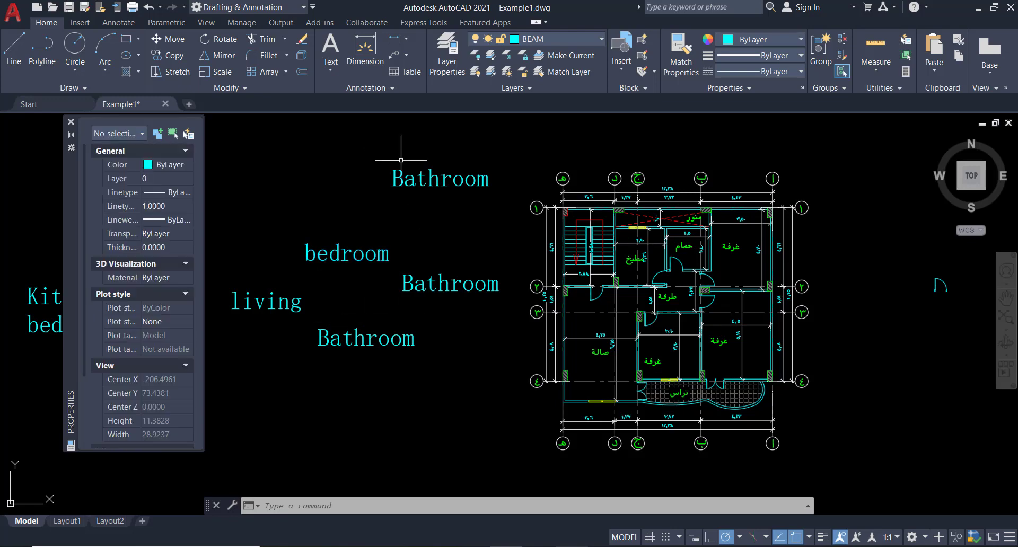
- Check the top Bathroom label and the Kitchen bedroom multiline text, then close the Properties palette
click(392, 198)
click(392, 198)
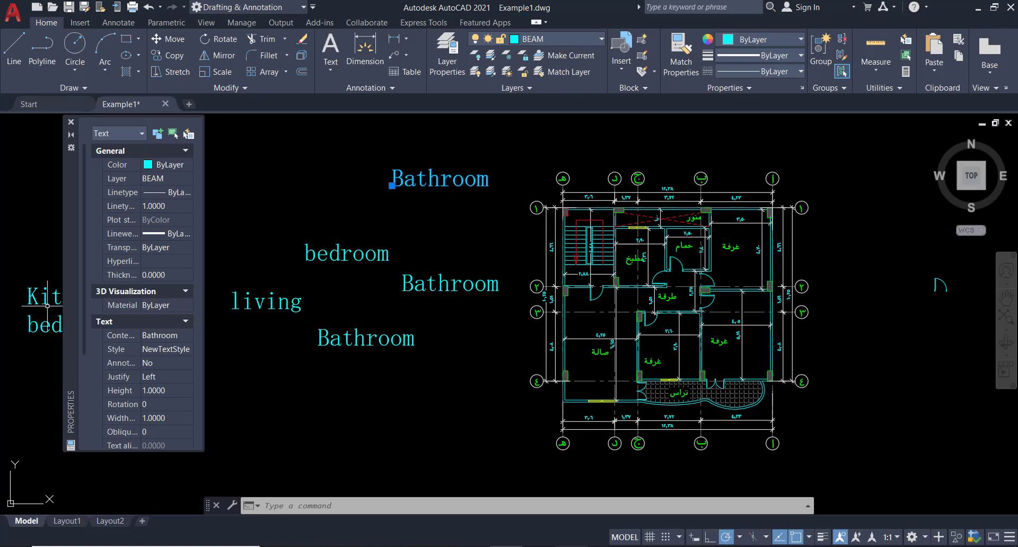
key(Escape)
click(50, 287)
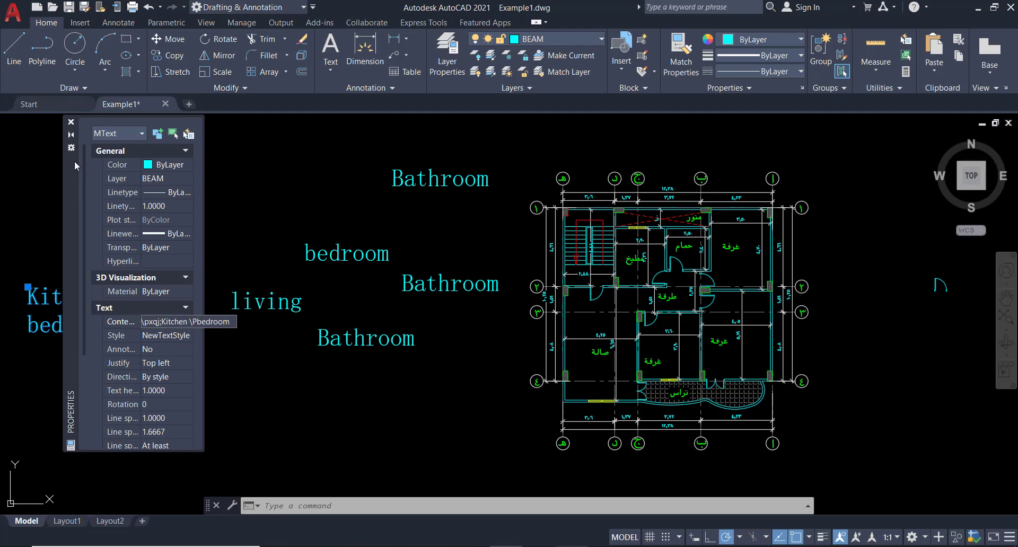
click(178, 322)
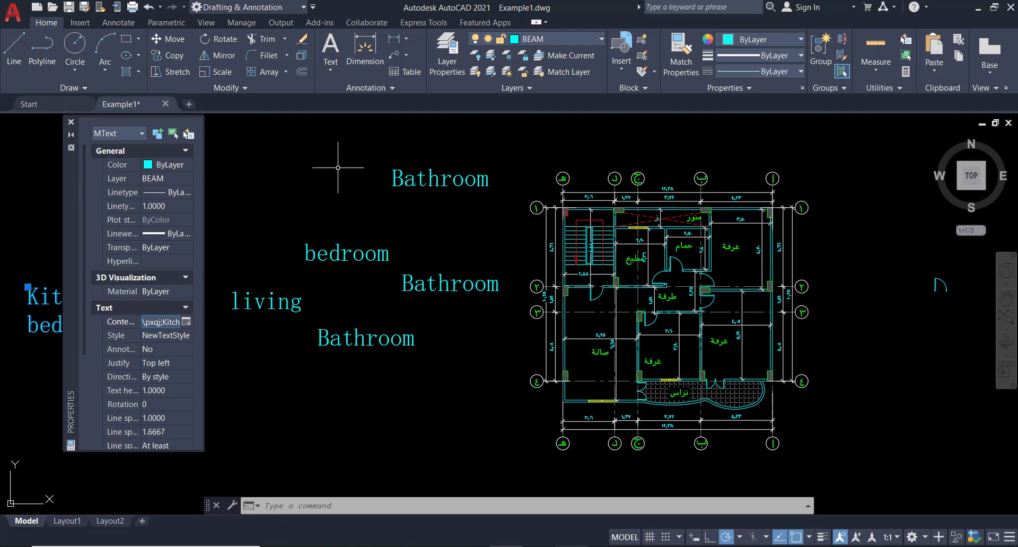
click(72, 123)
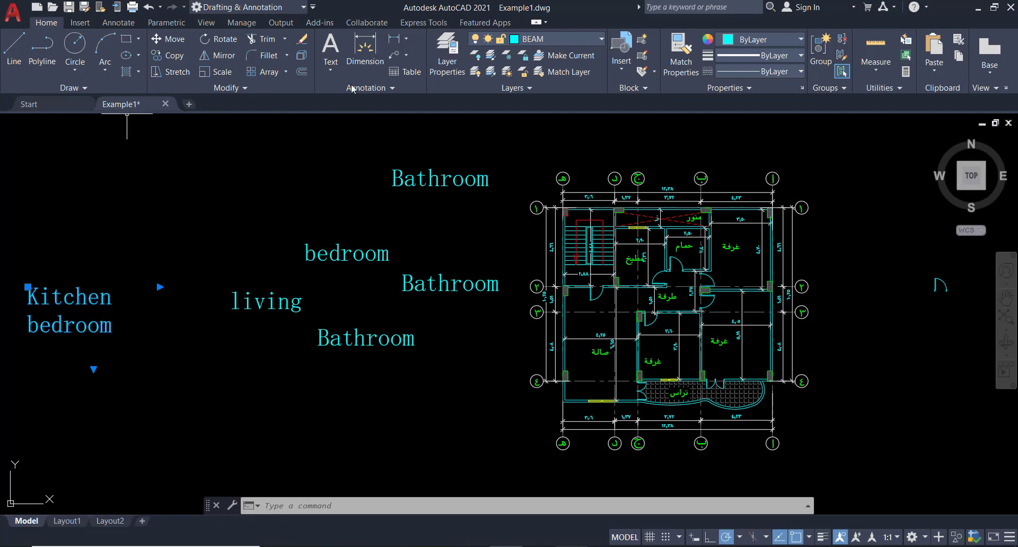
- Erase the six room labels with a crossing window and open the Measure tools list
click(497, 147)
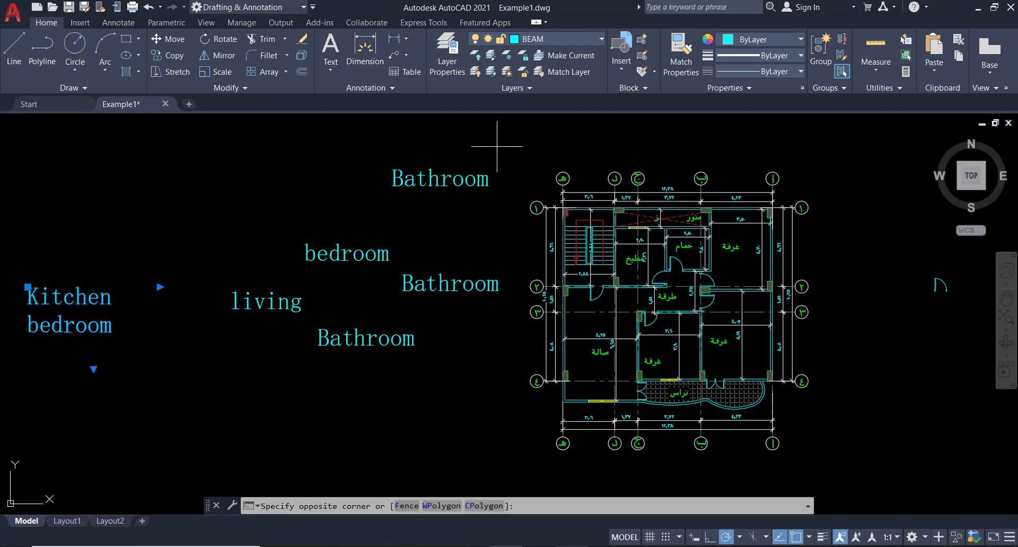
click(34, 369)
key(Delete)
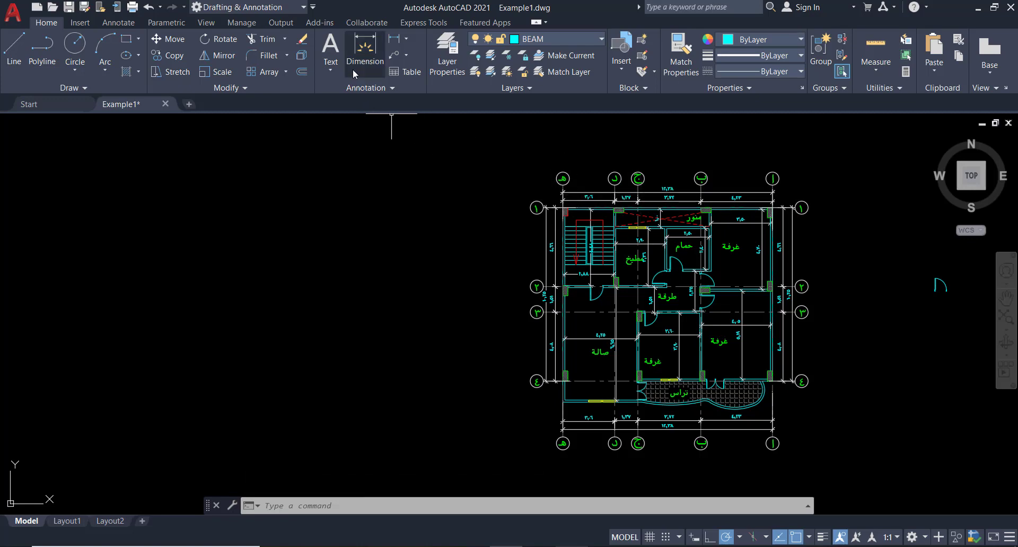
click(876, 73)
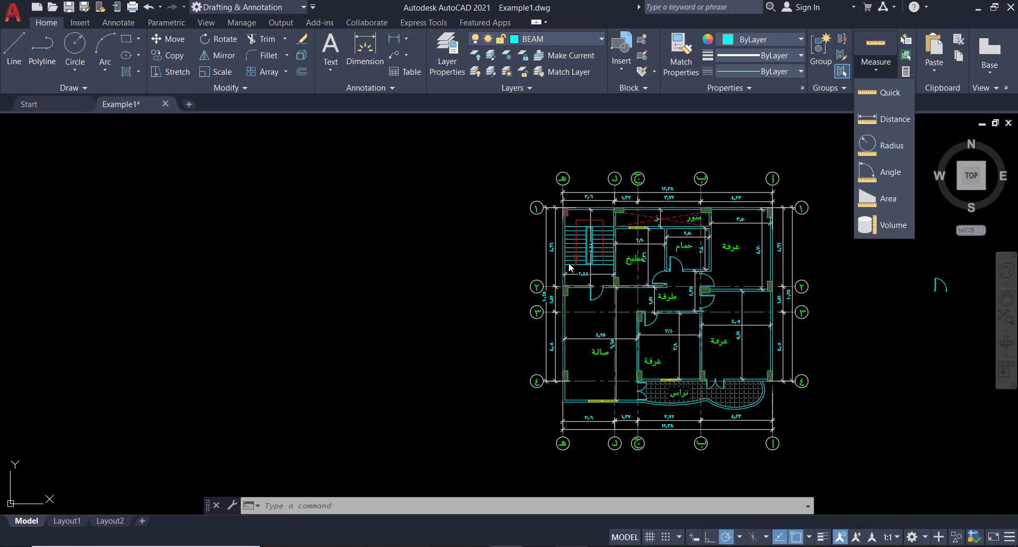
- Draw a square left of the plan using the REC command
click(457, 265)
text(REC)
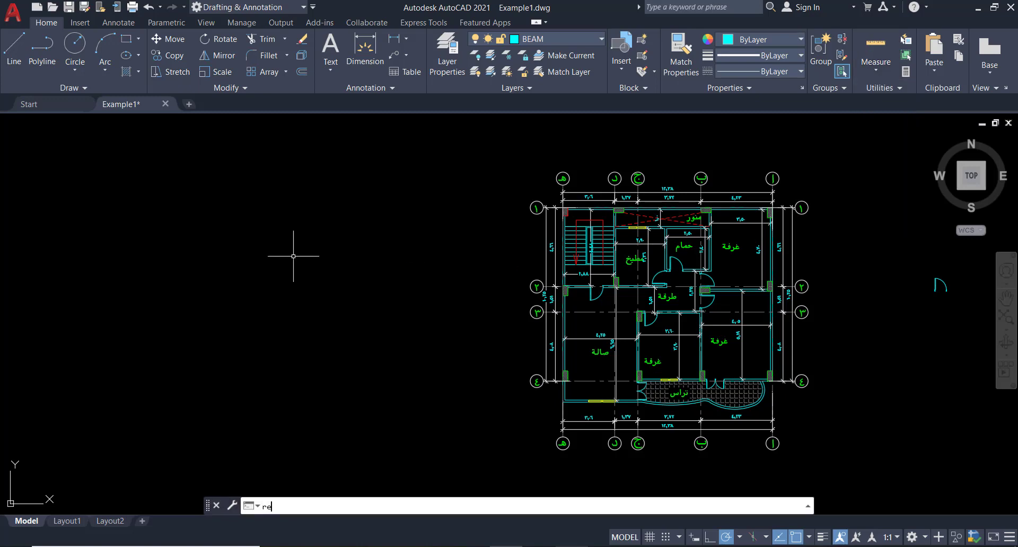
key(Return)
click(285, 214)
click(399, 328)
key(Escape)
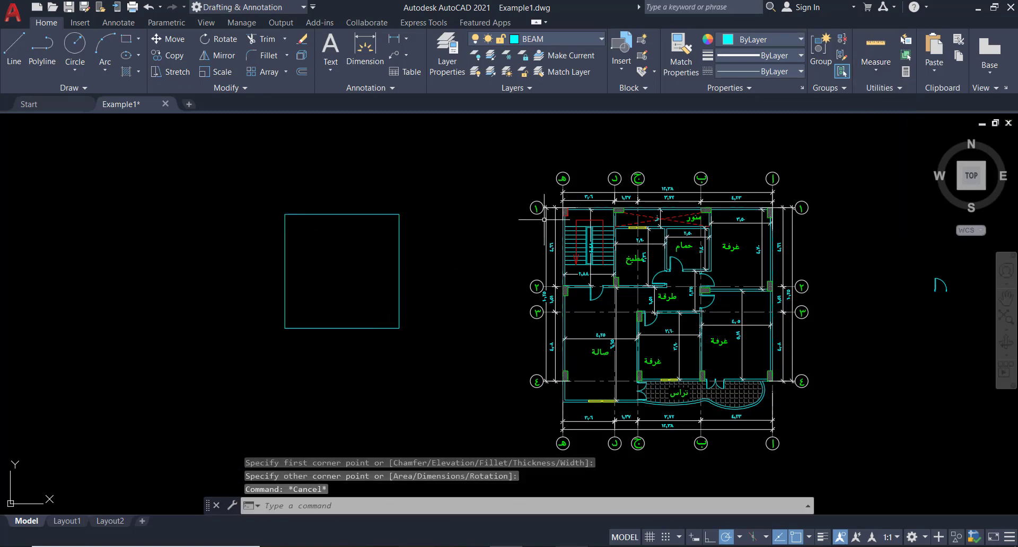
- Measure the square's top edge with Measure Distance: 6.7414
click(875, 71)
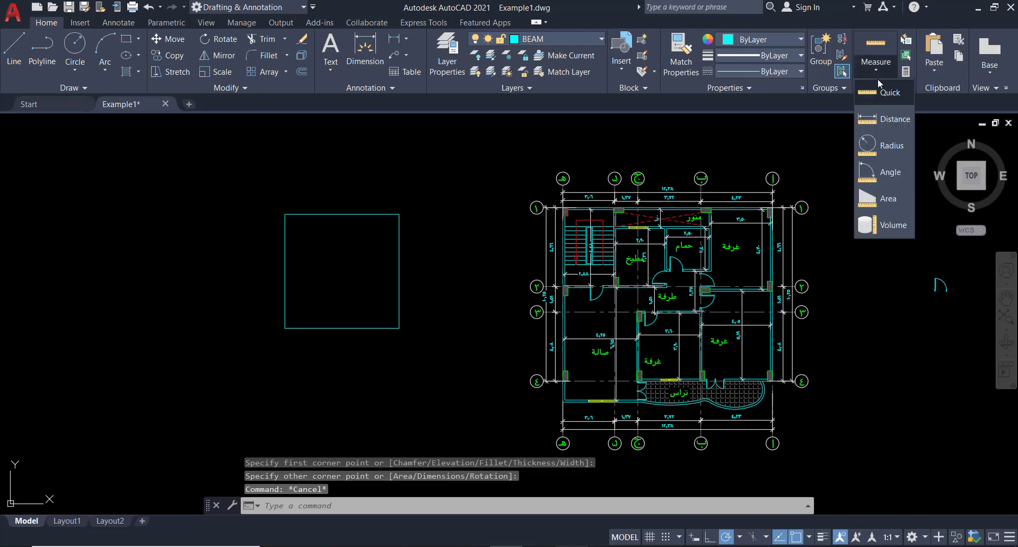
click(886, 119)
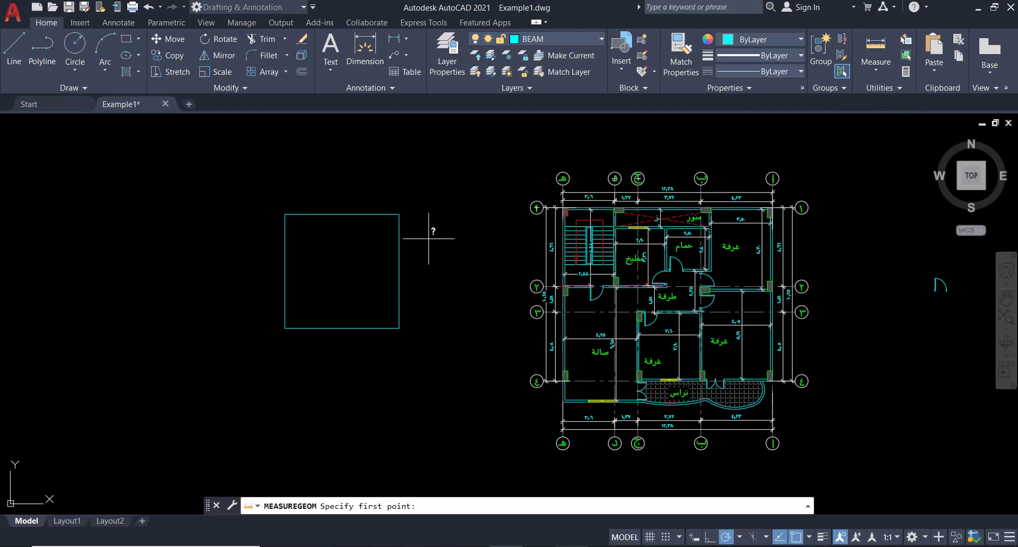
click(285, 214)
click(400, 215)
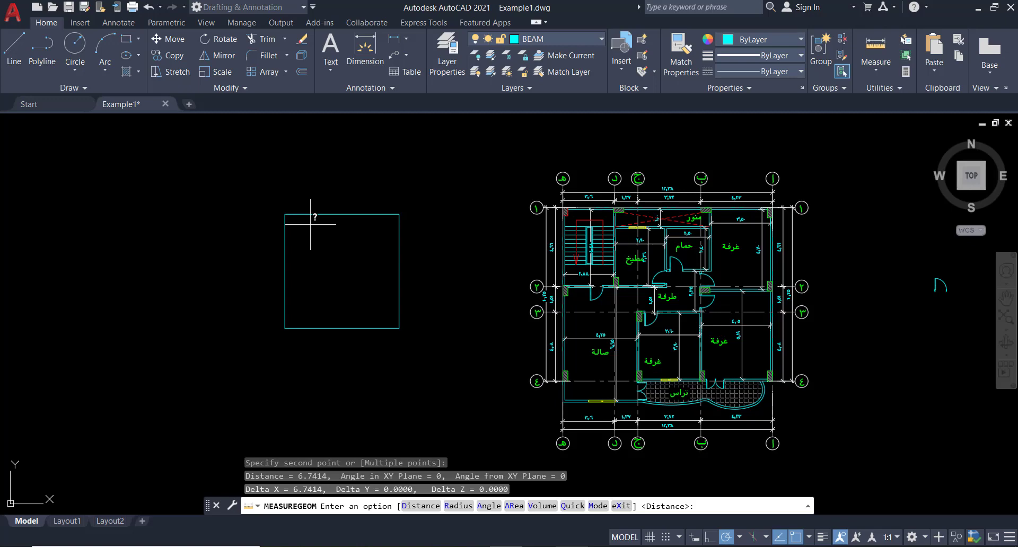
- Measure the square's diagonal from lower-left to top-right corner: 9.5338
click(876, 64)
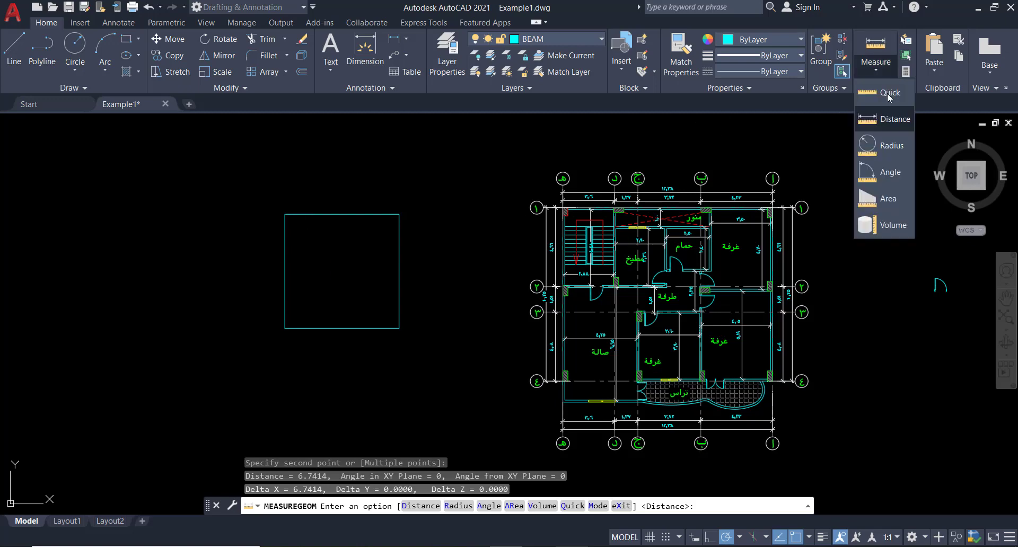
click(881, 103)
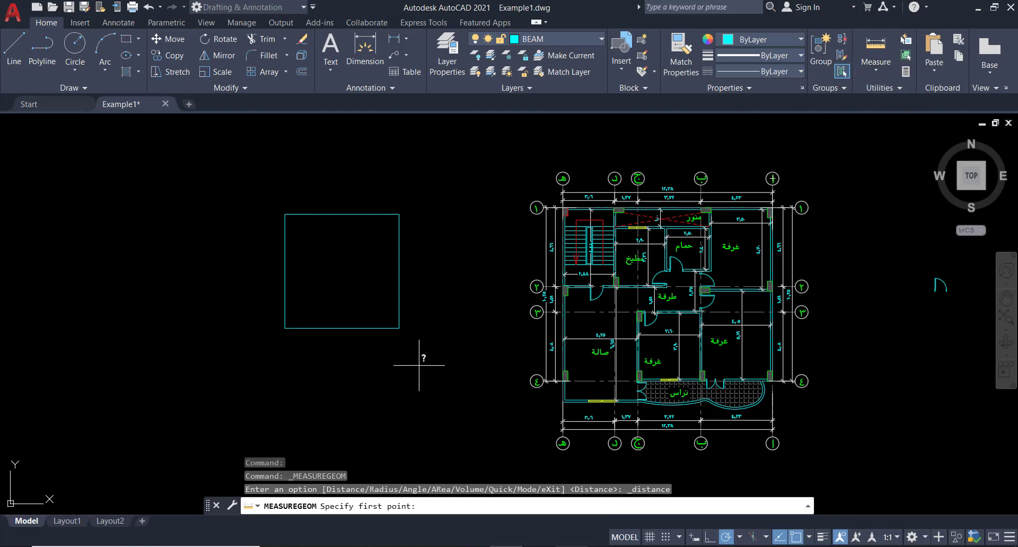
click(285, 328)
click(396, 216)
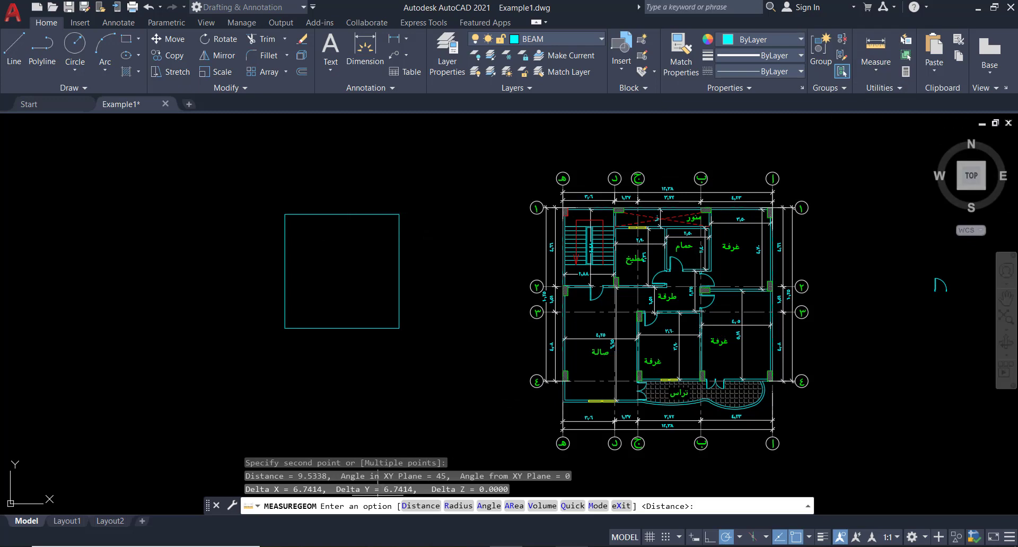
- Measure the area from the square's four corners: Area 45.4467, Perimeter 26.9657
click(515, 506)
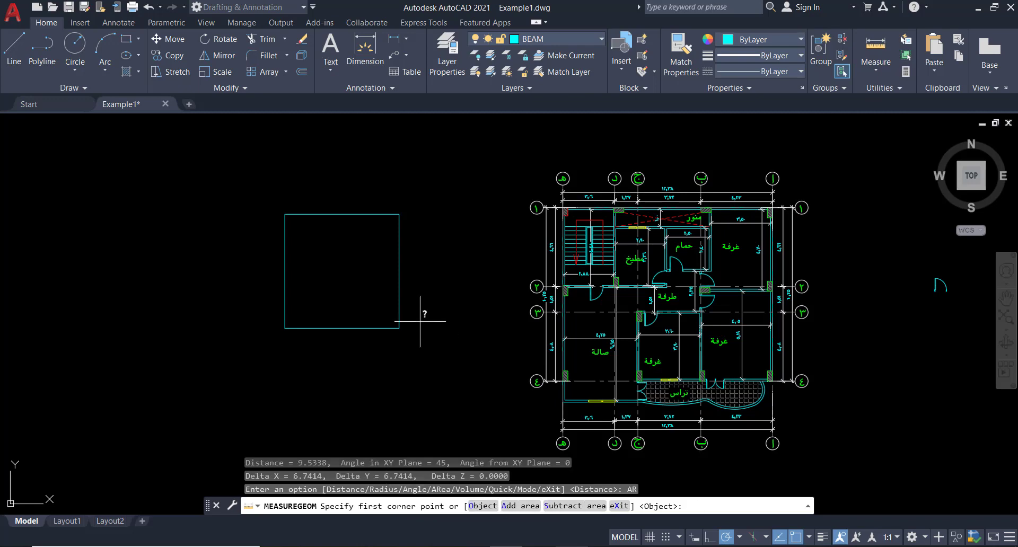
click(286, 329)
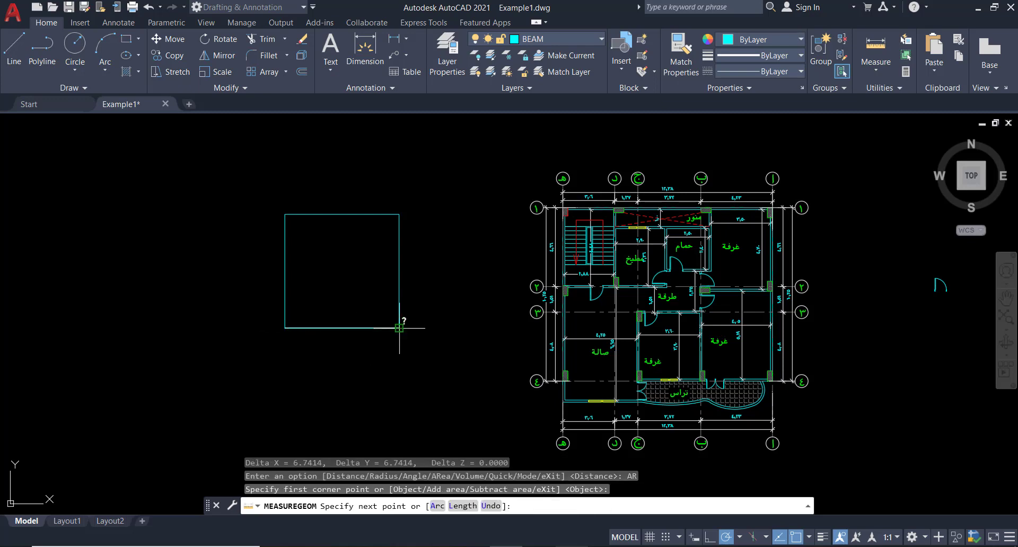
click(399, 215)
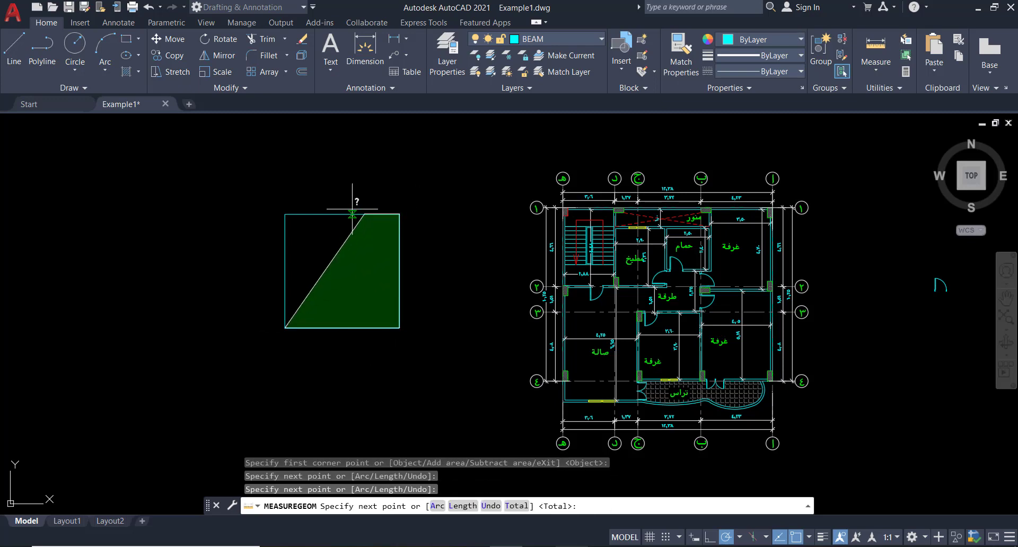
click(286, 212)
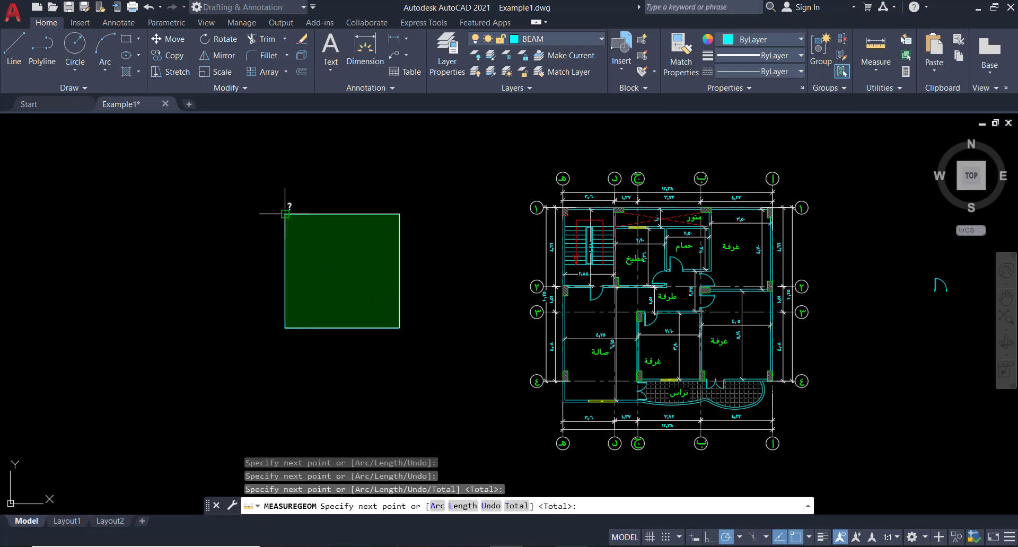
click(289, 327)
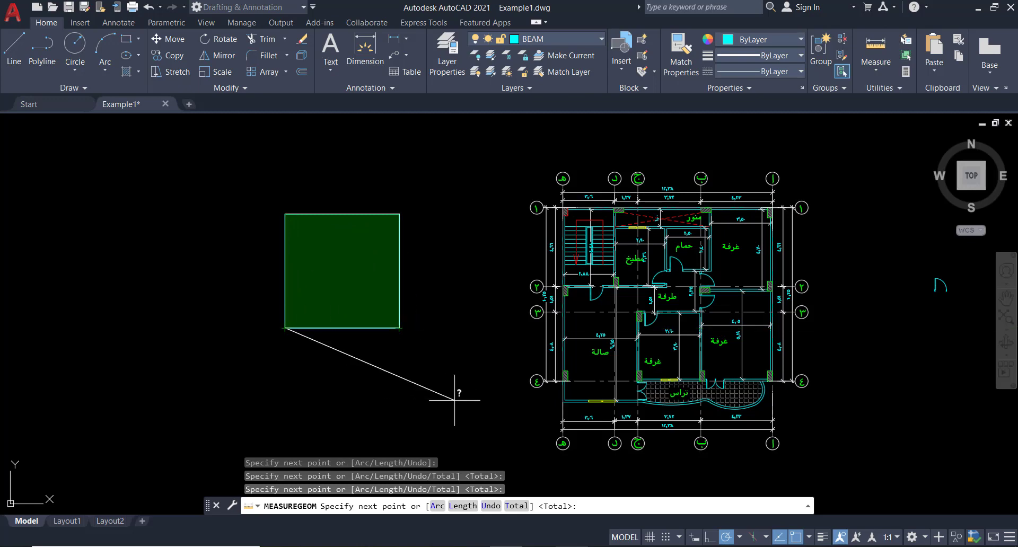
key(Return)
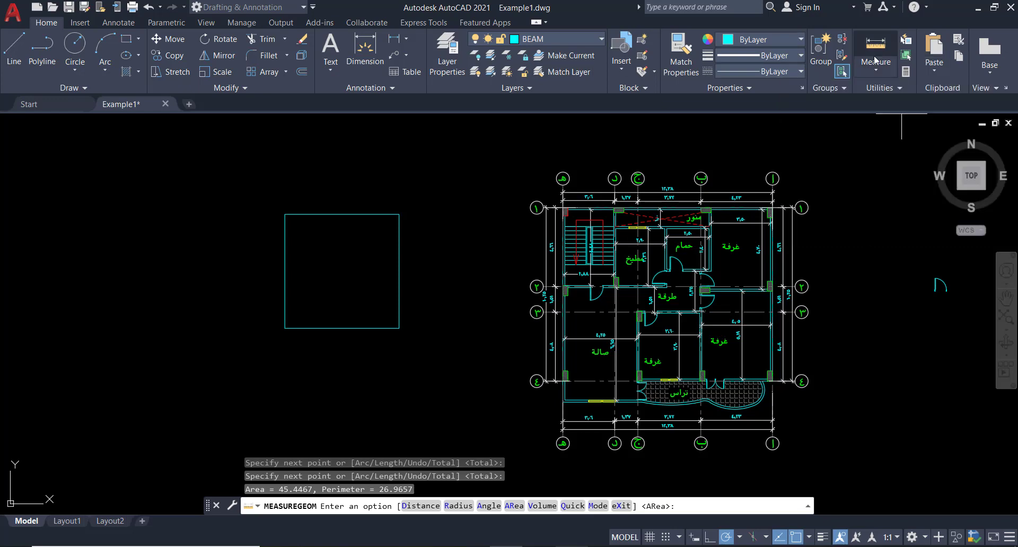
- Add a 6.74 linear dimension across the square's top edge, placed just above it
click(406, 40)
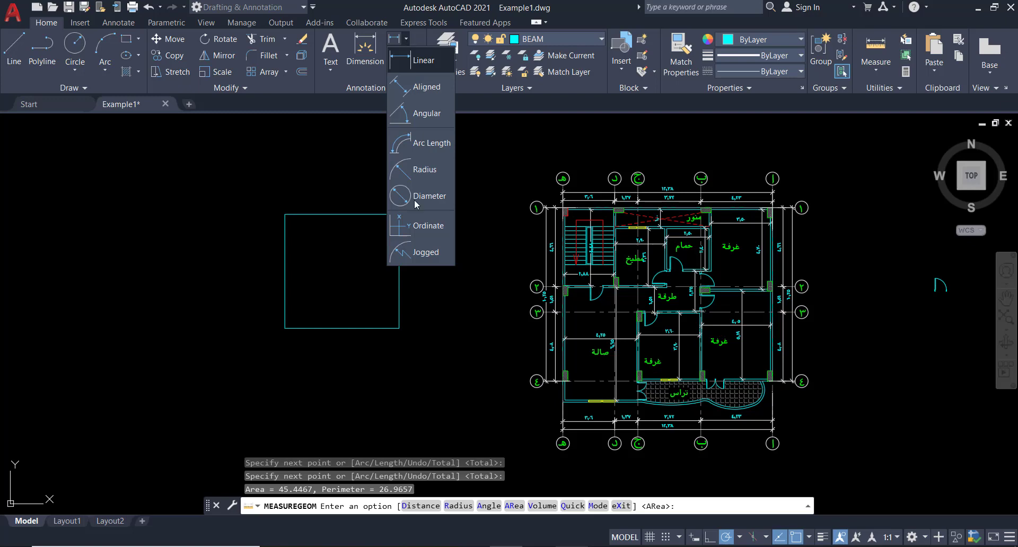
click(365, 59)
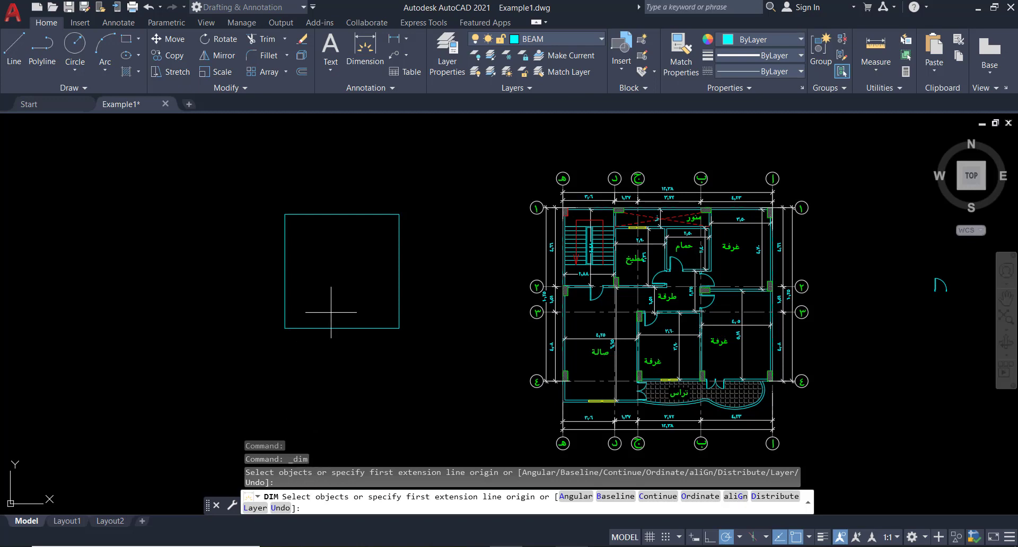
key(Escape)
click(365, 48)
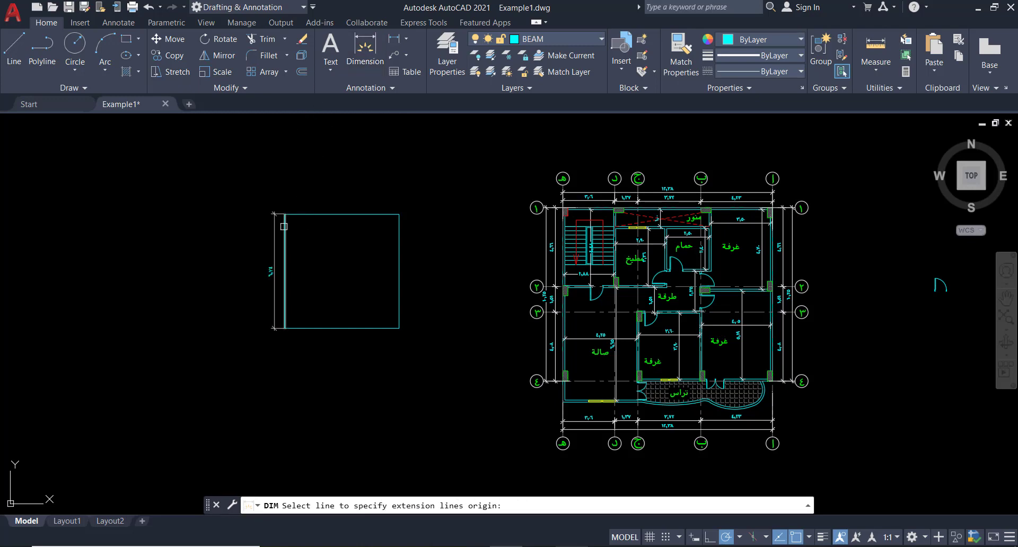
click(284, 214)
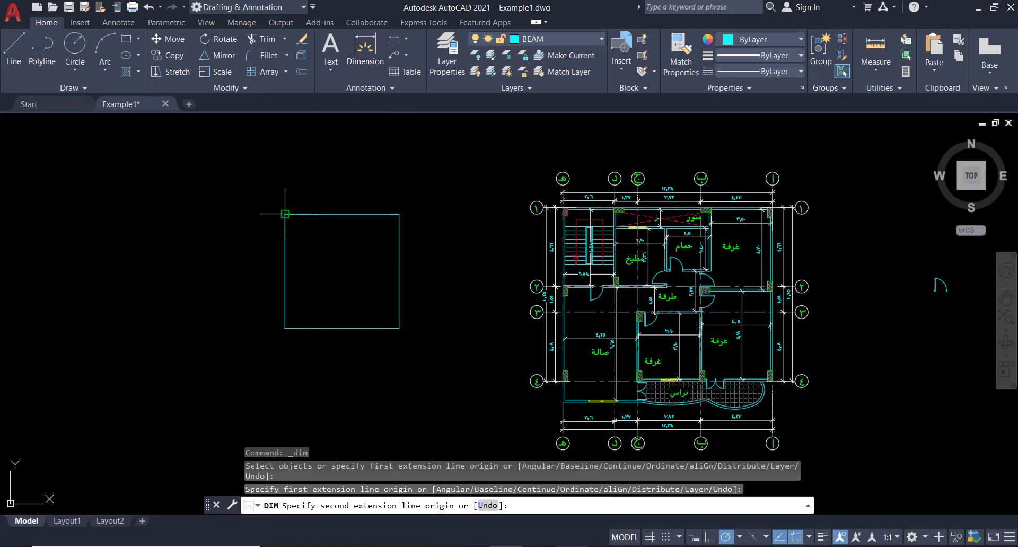
click(399, 214)
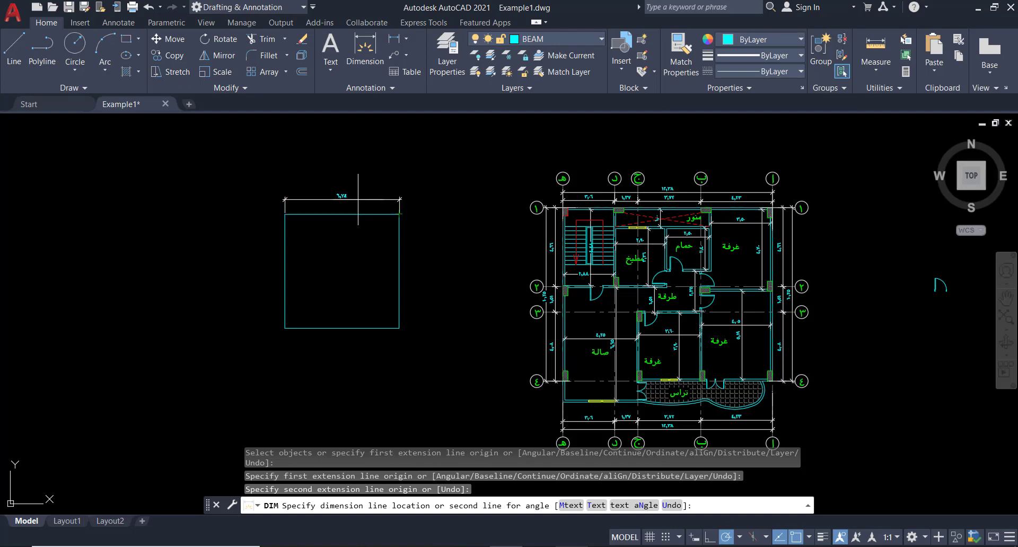
click(359, 198)
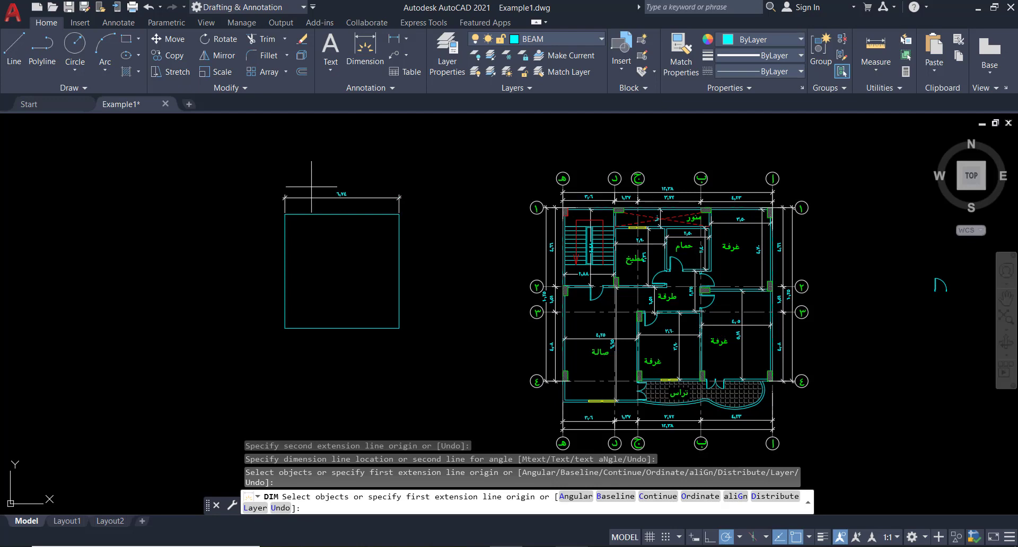
text(c)
key(Return)
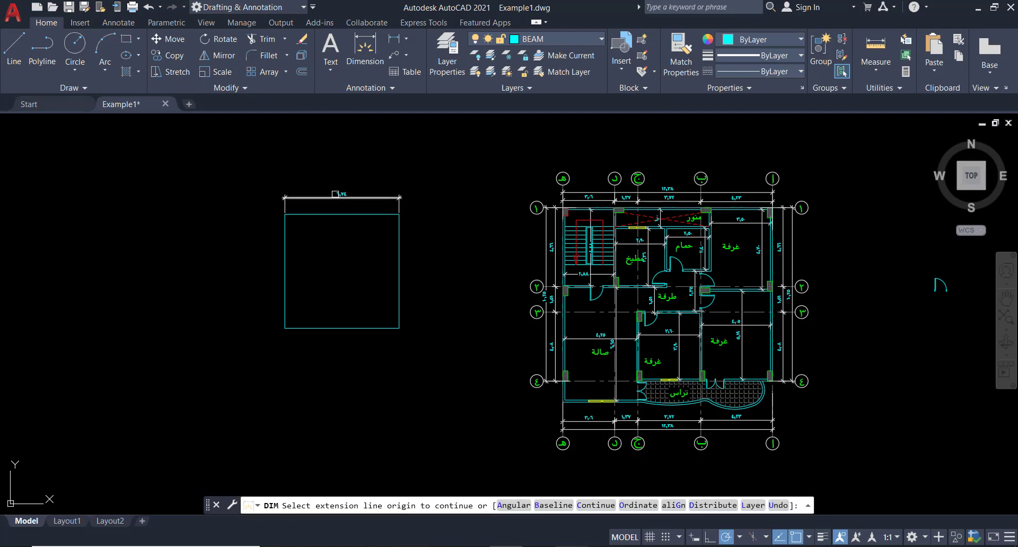
key(Escape)
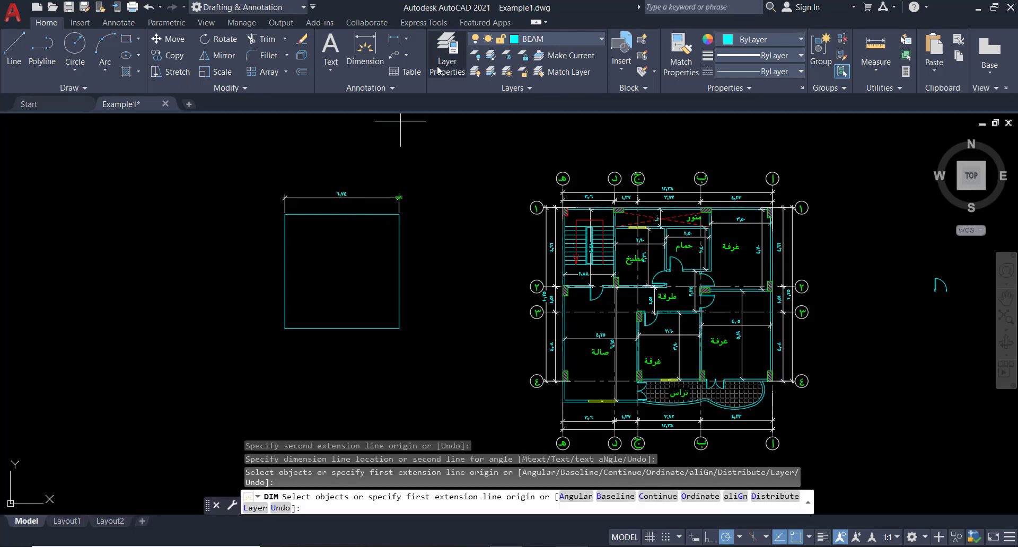
- Draw a diagonal line to the left of the square with the L command
click(409, 41)
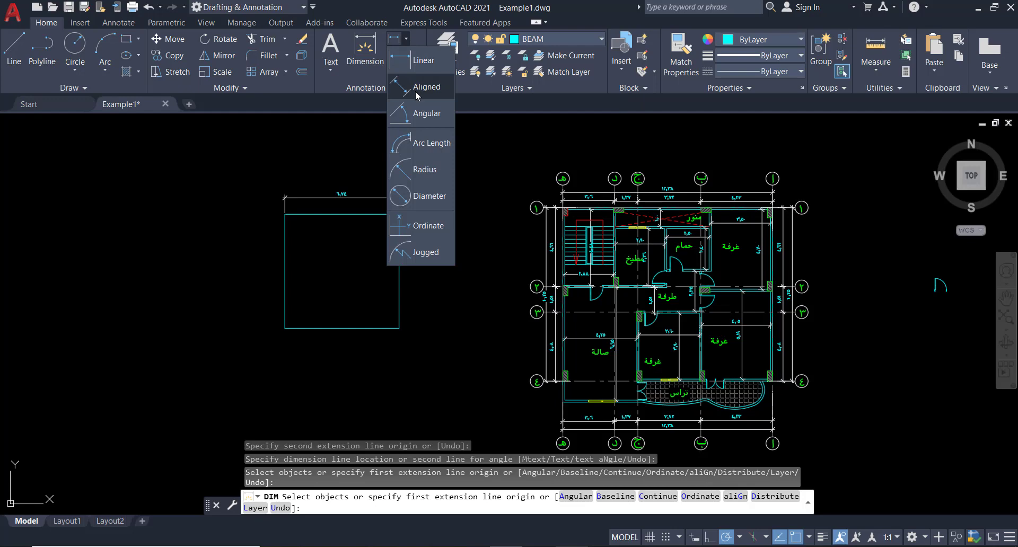
key(Escape)
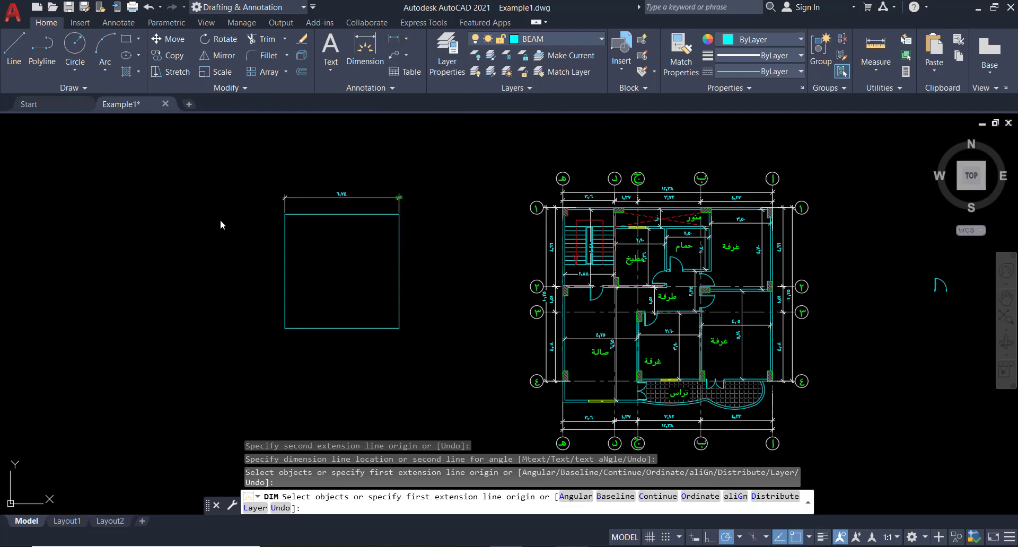
key(Escape)
text(l)
key(Return)
click(249, 270)
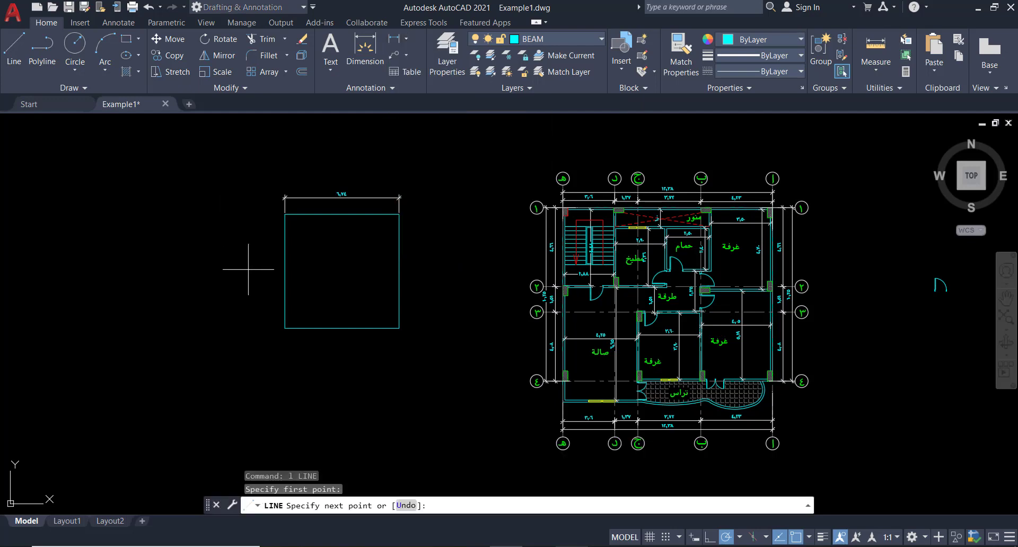
click(128, 369)
key(Escape)
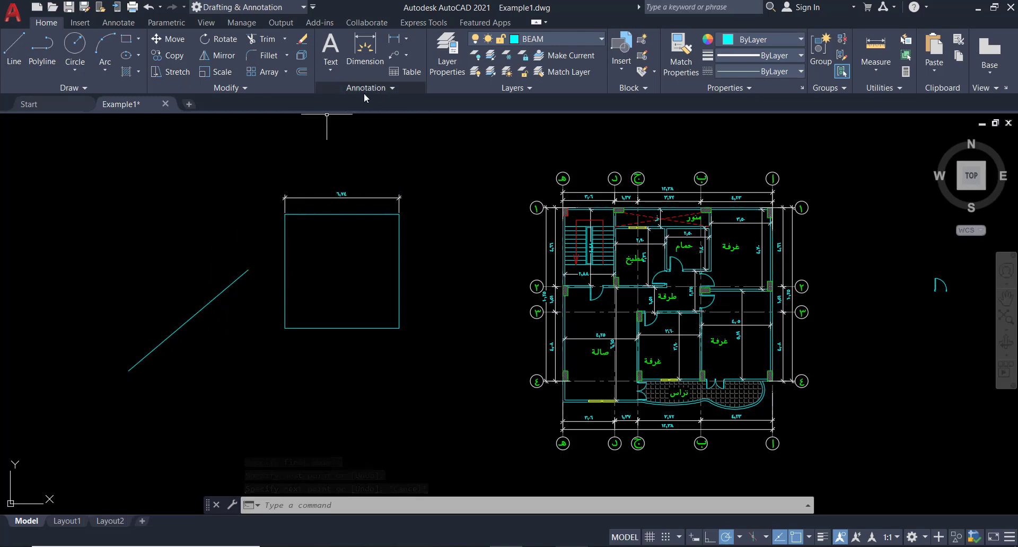
- Add a 9.26 aligned dimension parallel to the diagonal line, placed just above it
click(407, 39)
click(419, 102)
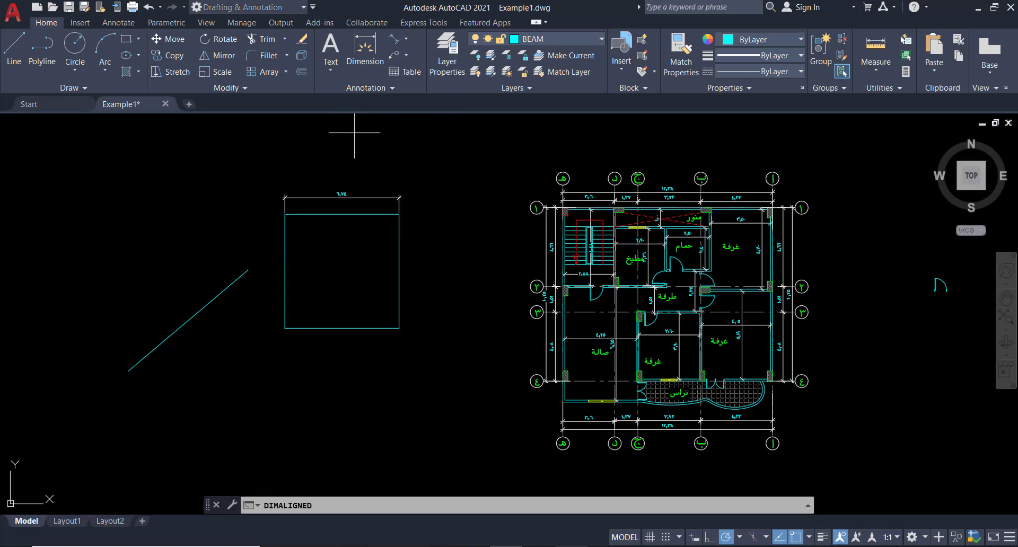
click(129, 371)
click(248, 270)
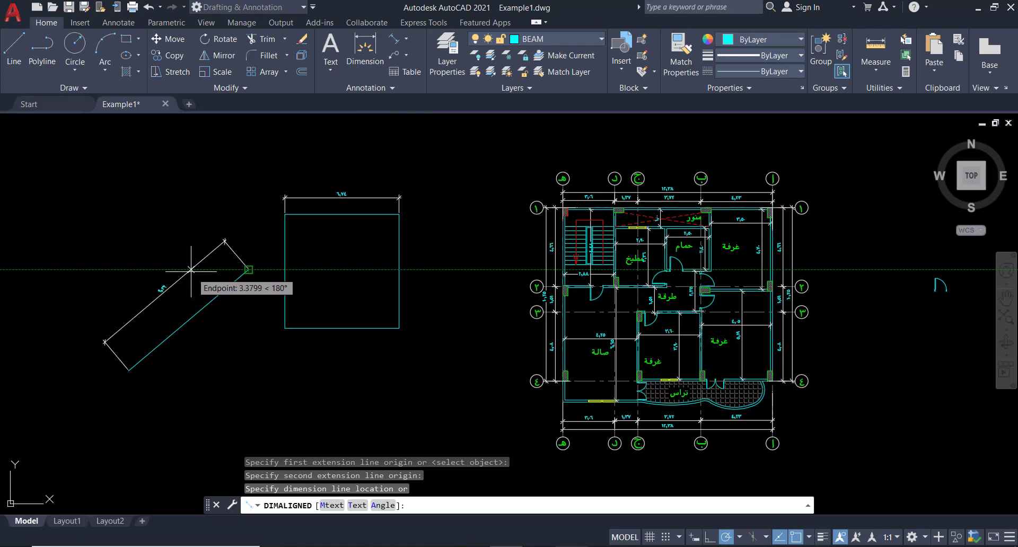
click(175, 305)
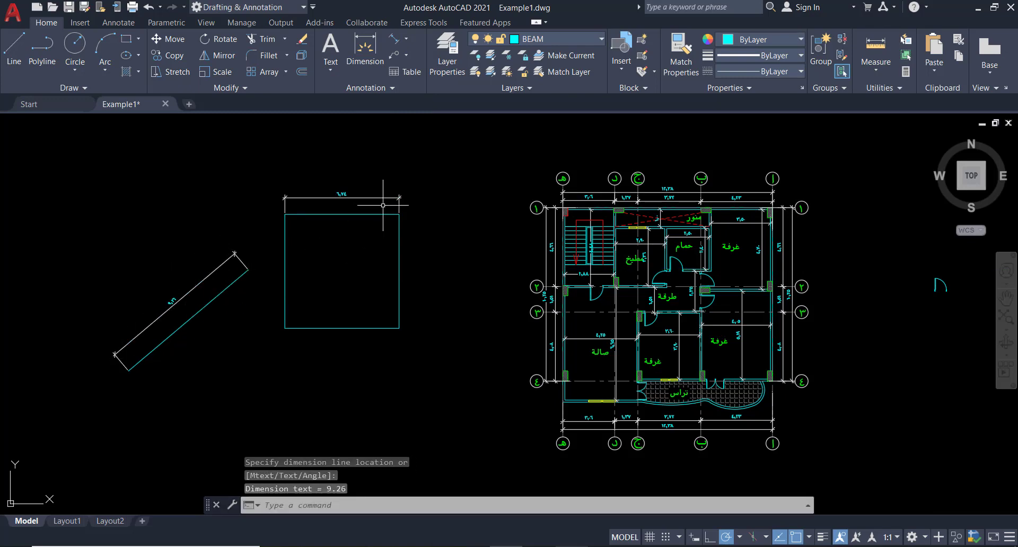
click(407, 38)
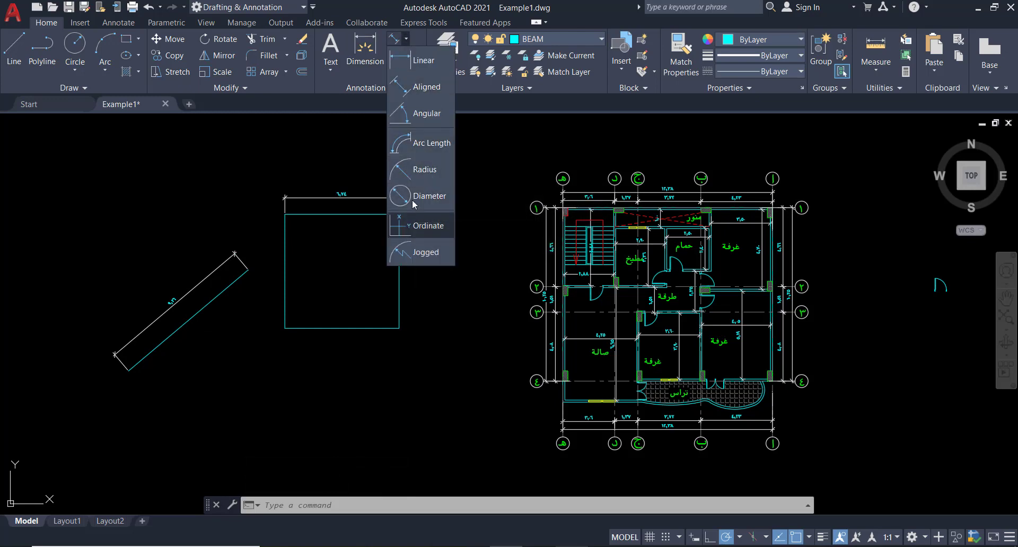
- Draw a circle below the square
key(Escape)
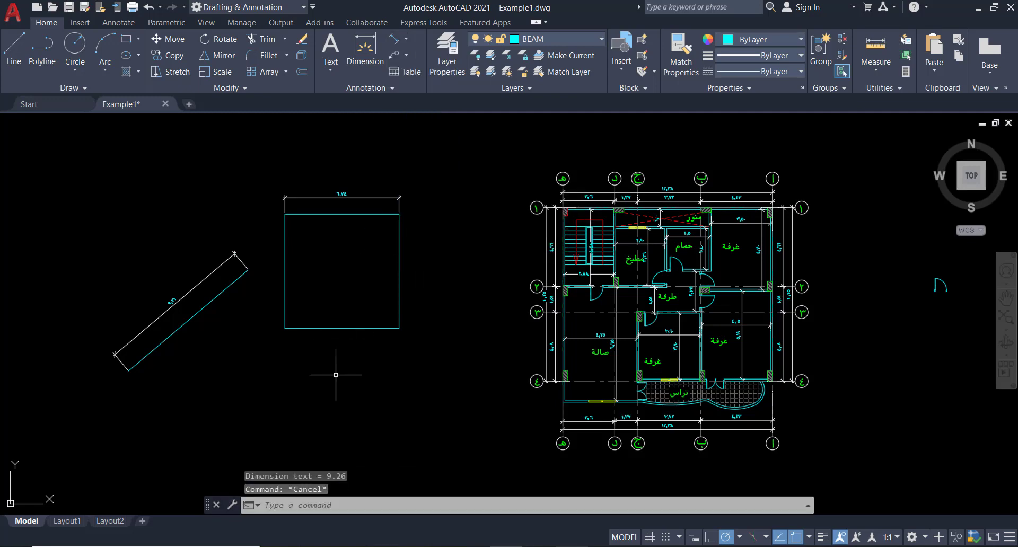
text(c)
key(Return)
click(320, 376)
click(338, 350)
key(Escape)
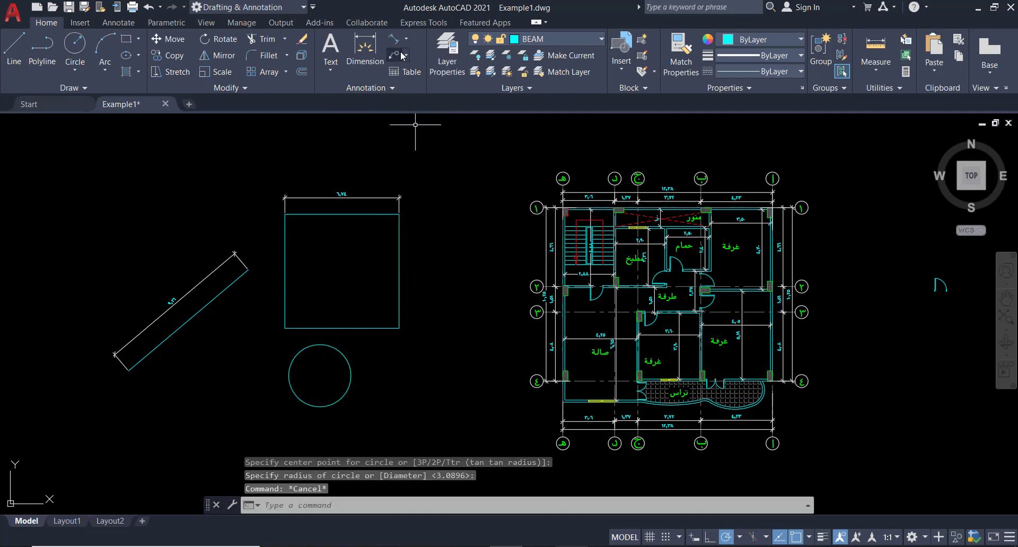
- Add a radius dimension to the circle with its text placed above it
click(405, 39)
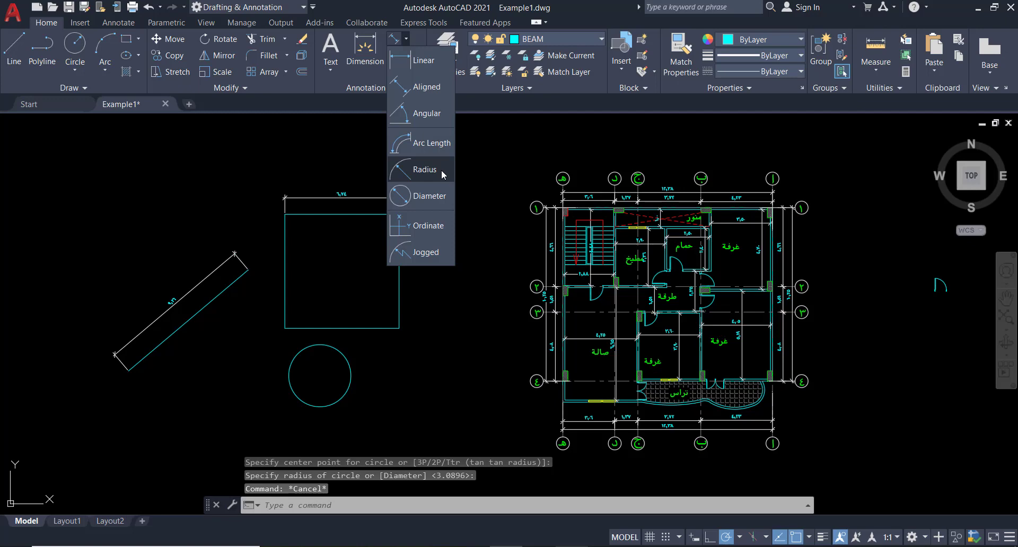
click(425, 169)
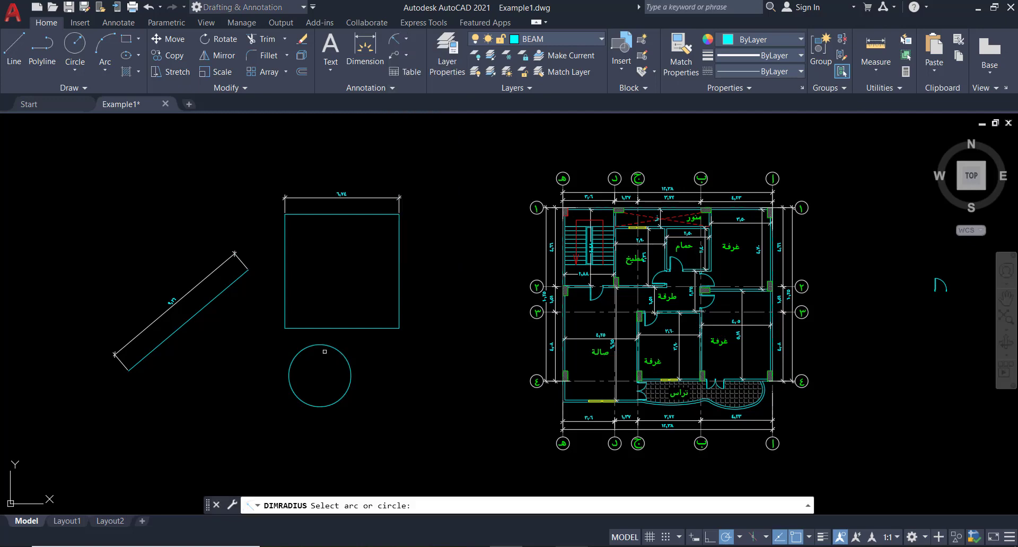
click(325, 347)
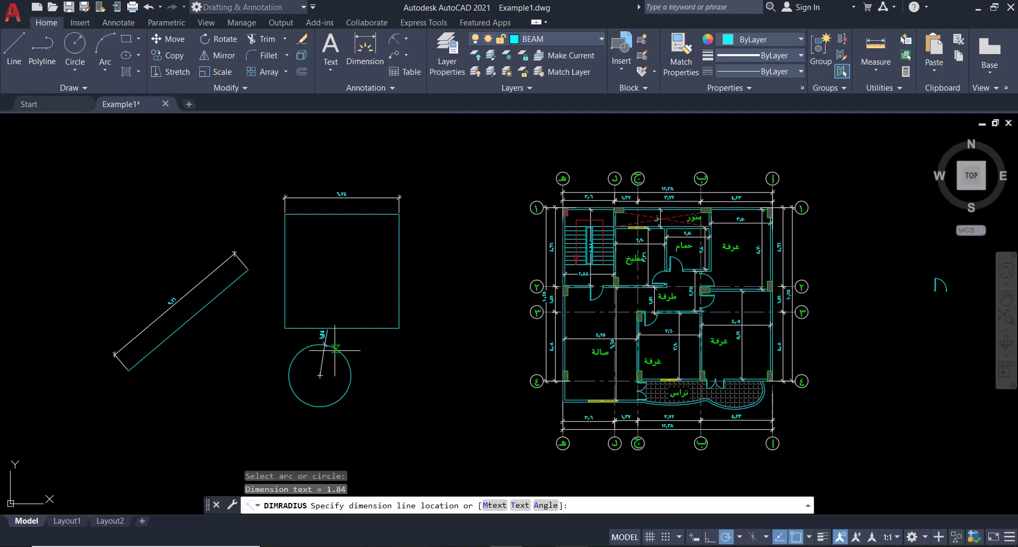
scroll(324, 346, up, 2)
scroll(322, 346, up, 4)
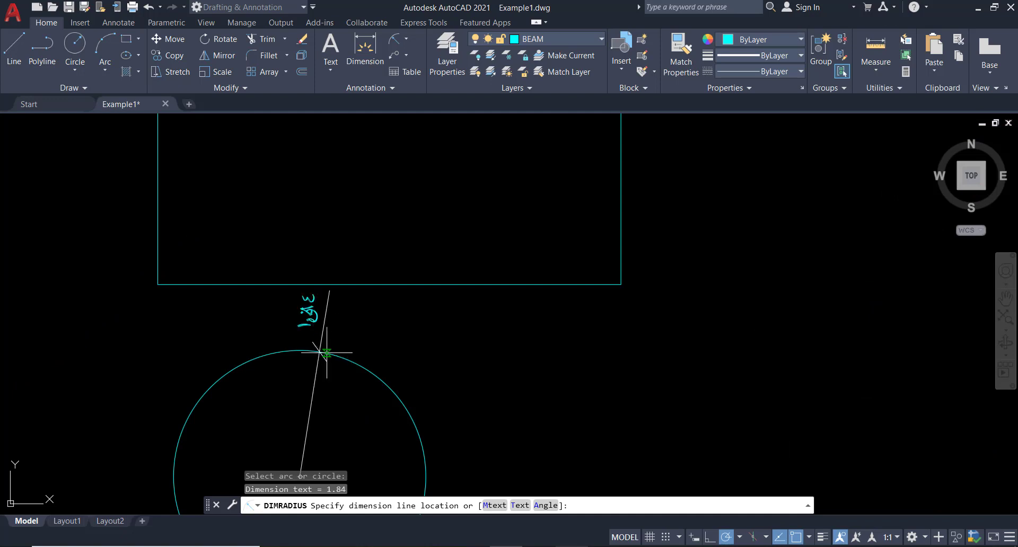
click(321, 350)
- Zoom out and pan until the full floor plan and the test shapes fit on screen
scroll(323, 321, up, 2)
scroll(312, 313, up, 2)
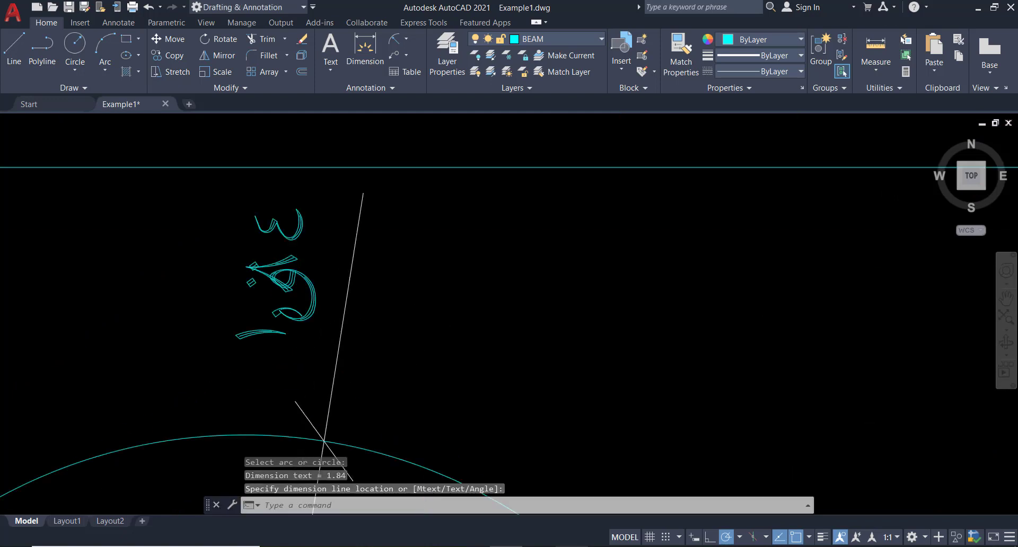
scroll(300, 305, up, 2)
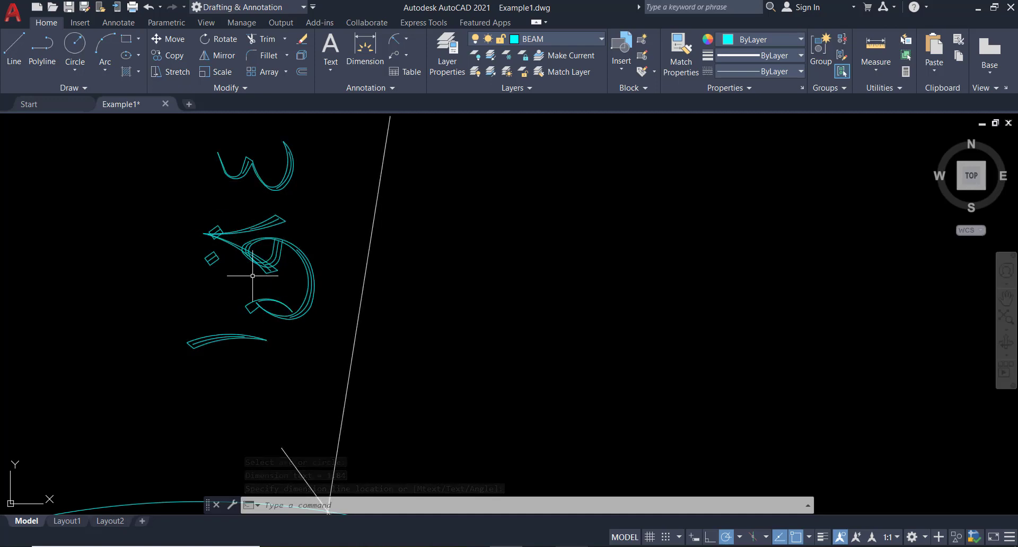
scroll(301, 268, down, 5)
scroll(301, 268, down, 4)
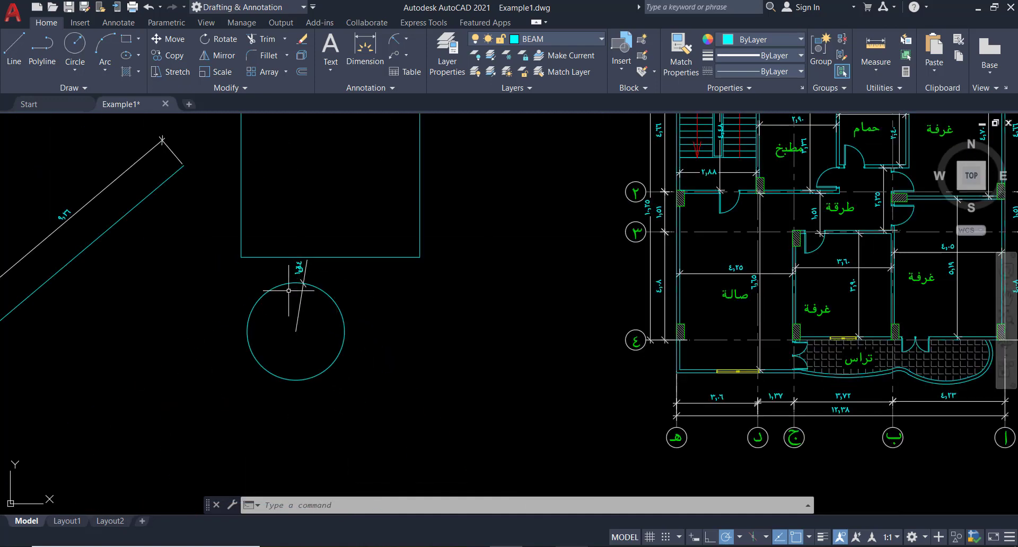
middle_drag(300, 260, 411, 324)
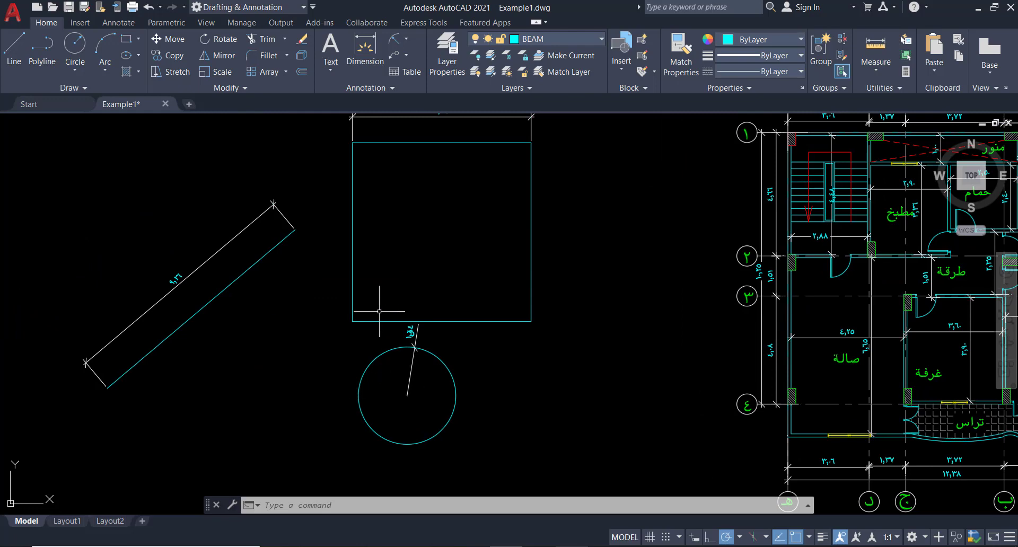
scroll(412, 312, down, 2)
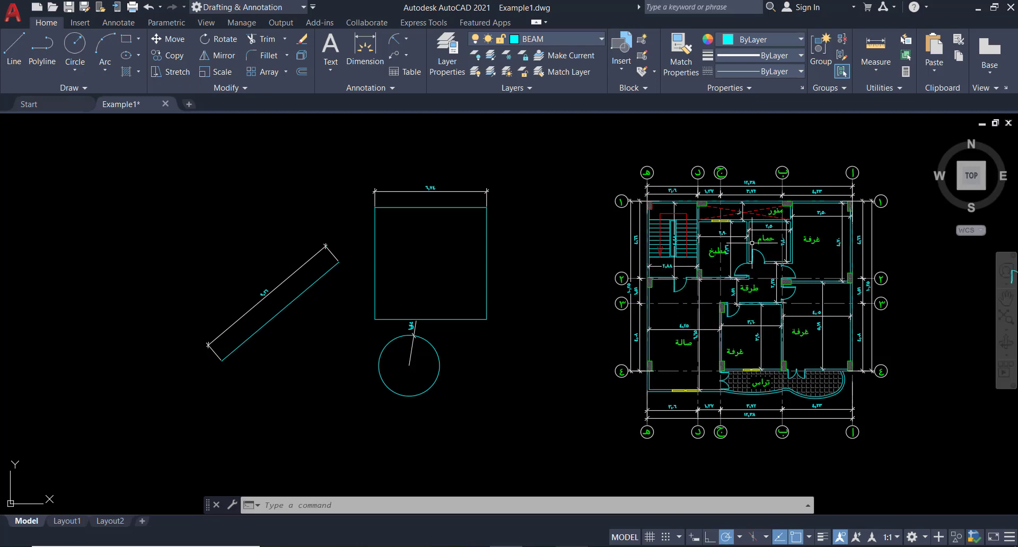
scroll(714, 250, up, 1)
scroll(714, 249, up, 1)
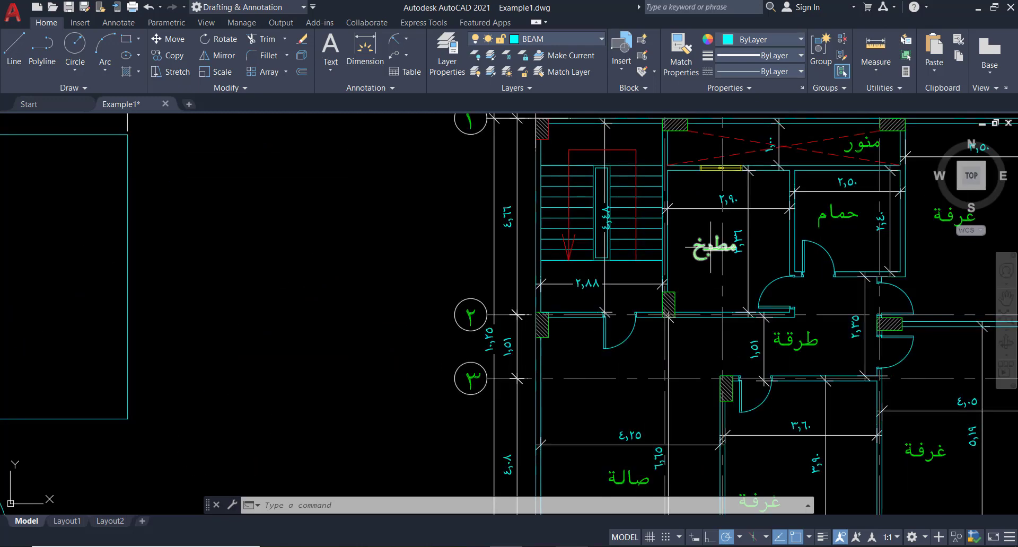
scroll(431, 328, down, 2)
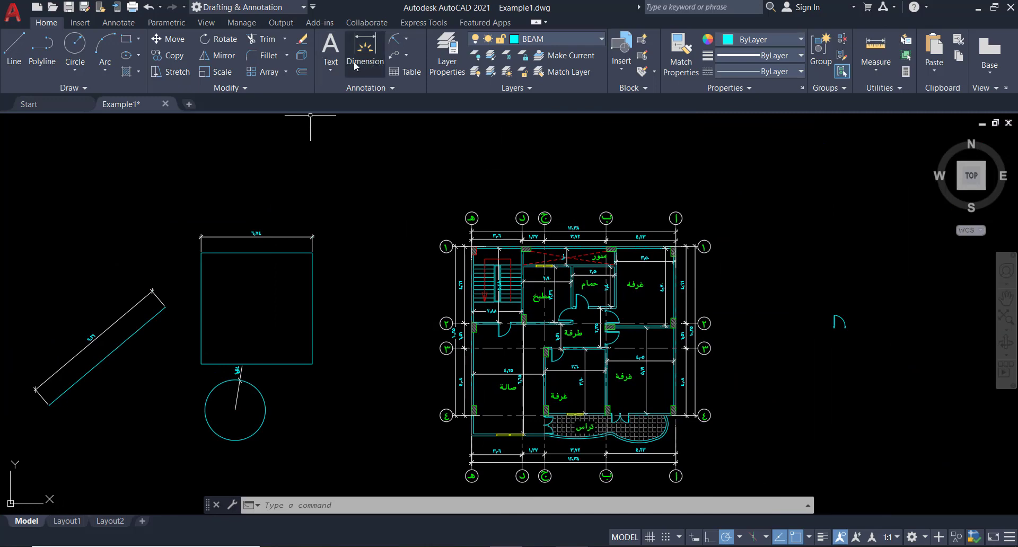
- Start a single-line 'Bath' text left of the floor plan, then abandon the entry
click(332, 69)
click(351, 115)
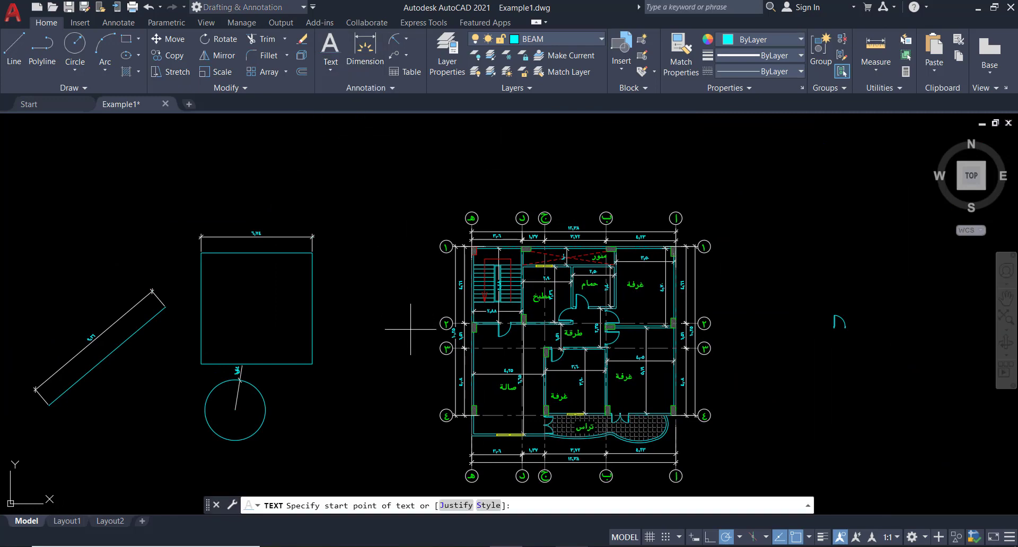
click(371, 290)
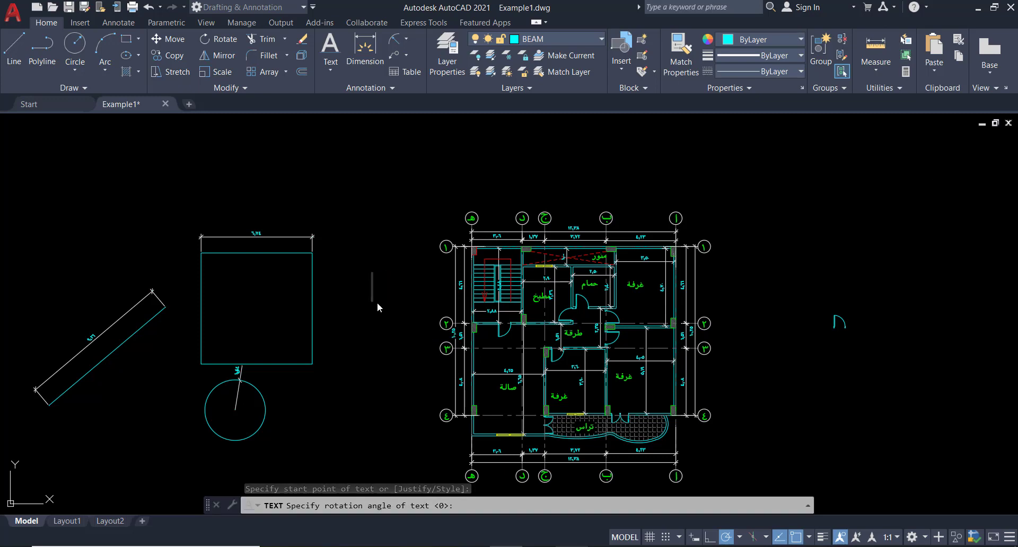
key(Escape)
text(TEXT)
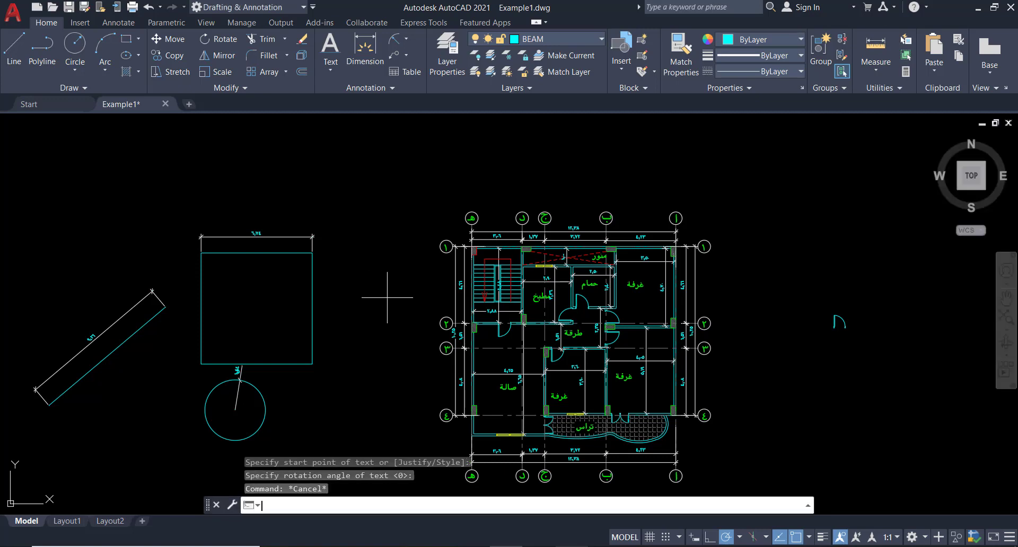
key(Return)
click(368, 261)
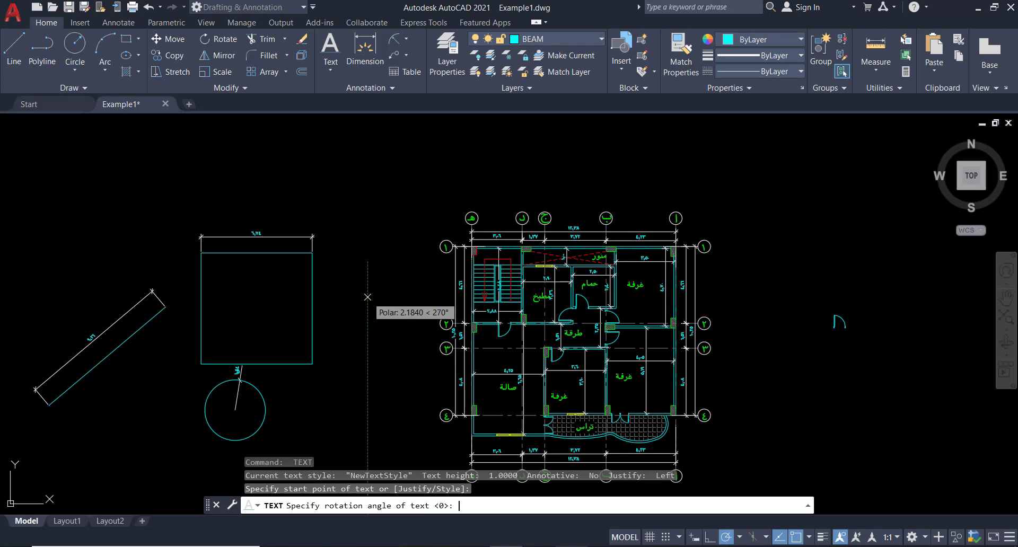
key(Return)
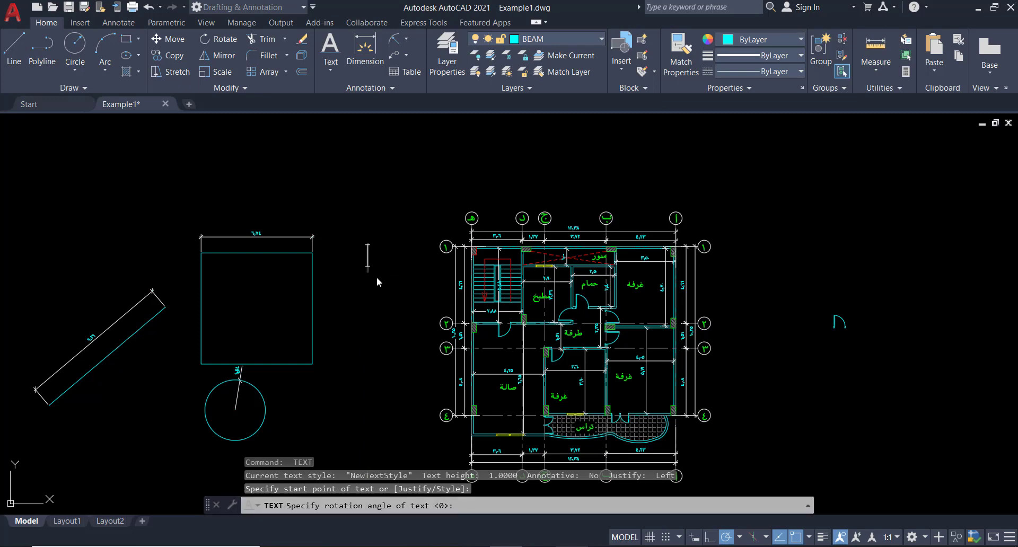
text(Ba)
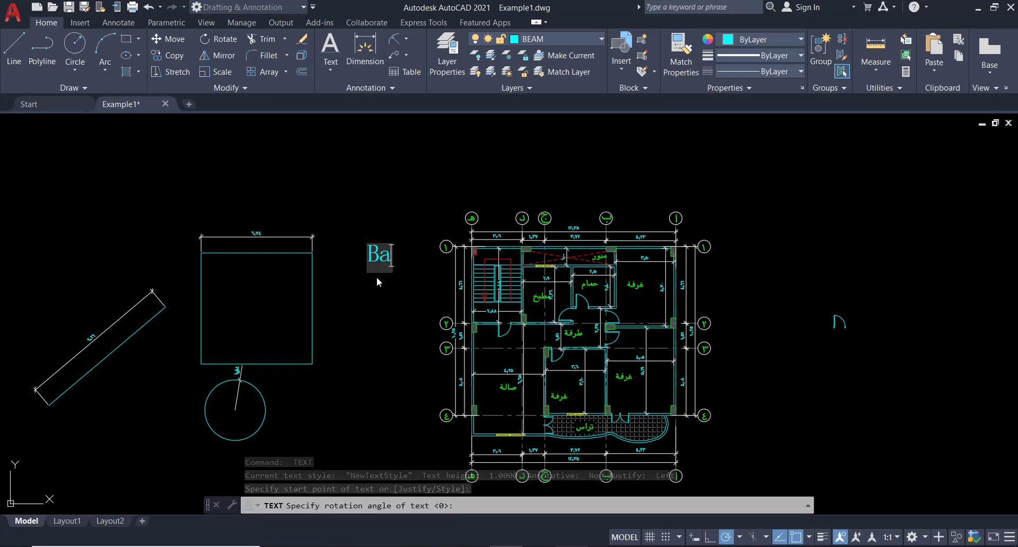
text(th)
key(Escape)
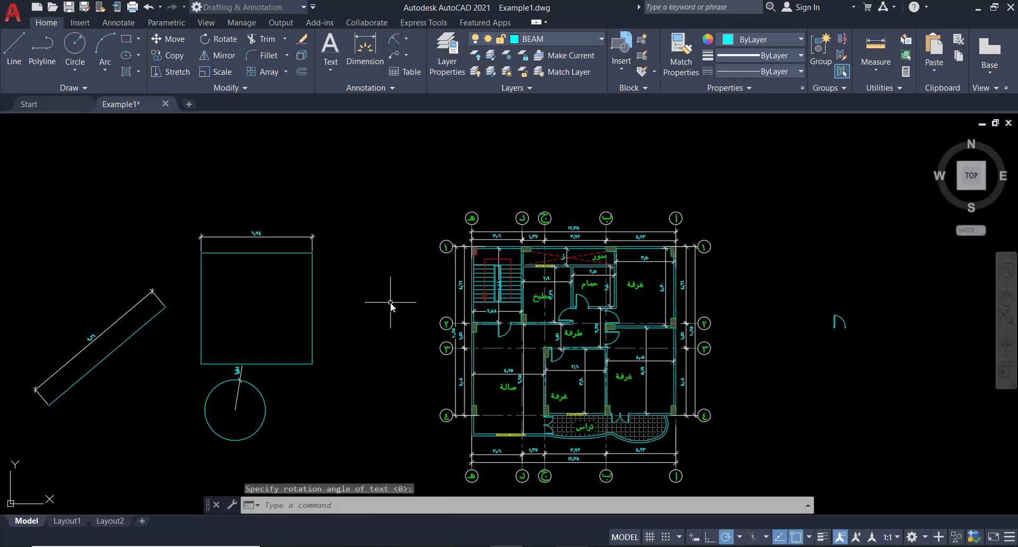
- Write the single-line text 'Bath' beside the square at the default rotation
key(Return)
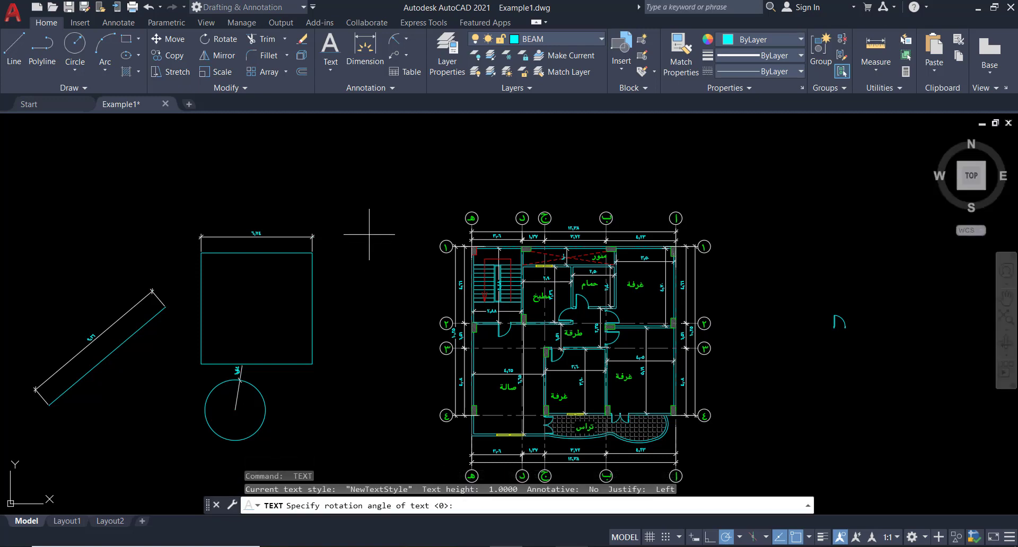
click(369, 235)
key(Escape)
key(Return)
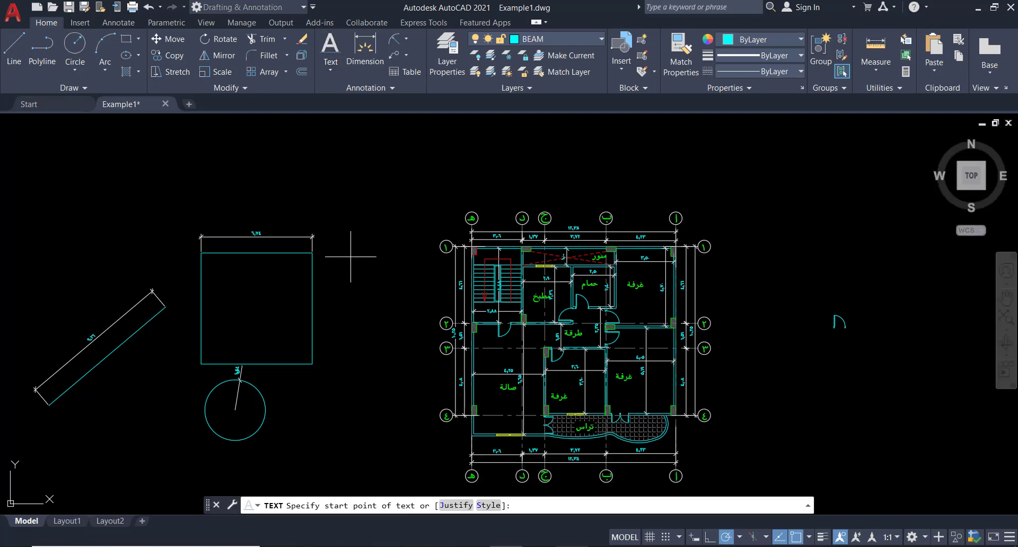
click(351, 266)
key(Return)
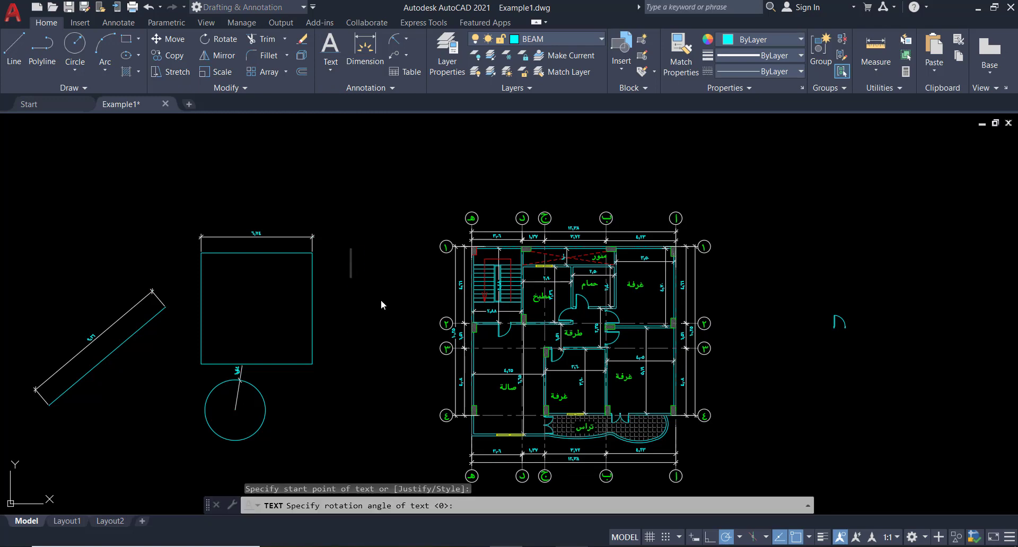
text(Bath)
key(Return)
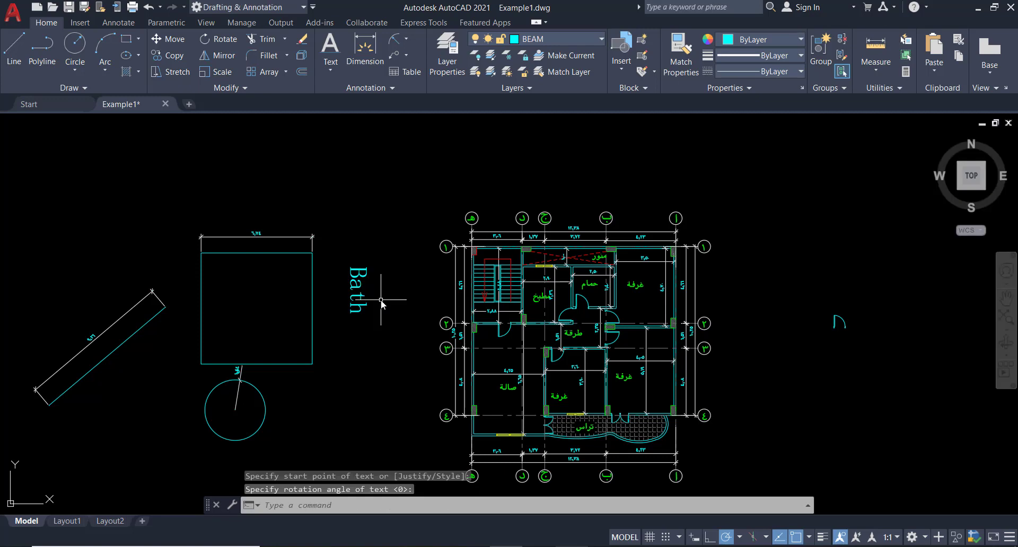
key(Return)
- Rotate the Bath label so it reads horizontally
click(398, 211)
click(358, 348)
text(ro)
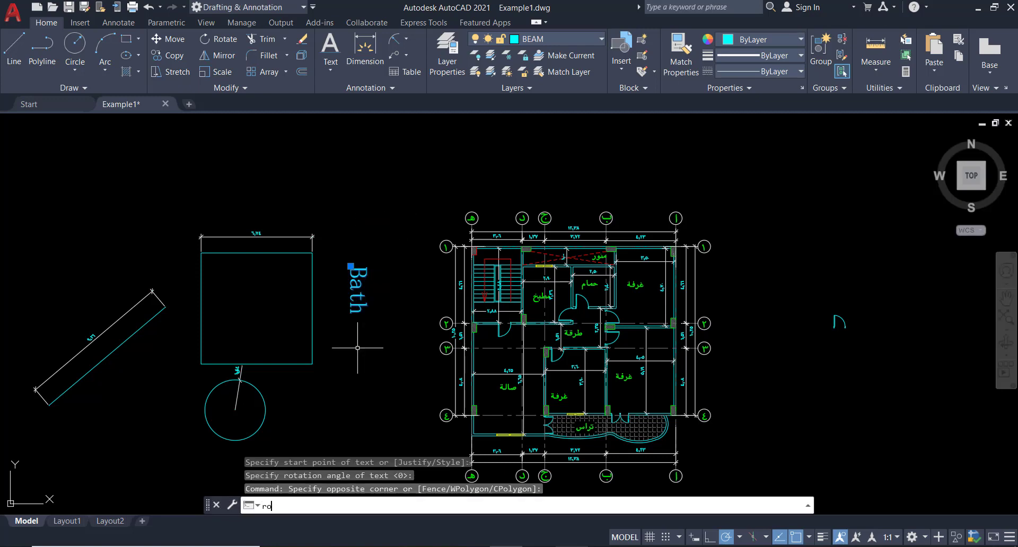
key(Return)
click(424, 272)
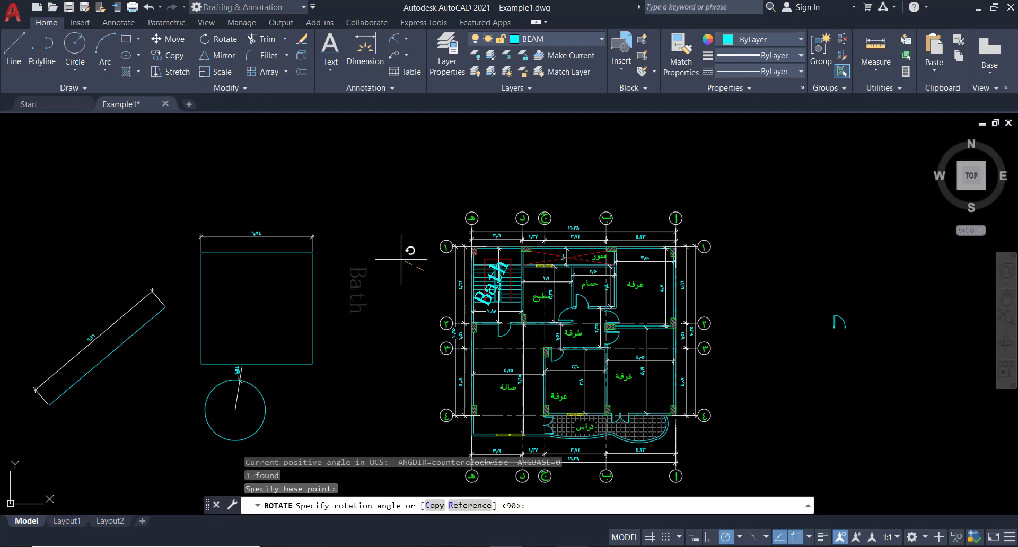
key(Escape)
click(393, 242)
click(340, 319)
key(space)
click(365, 355)
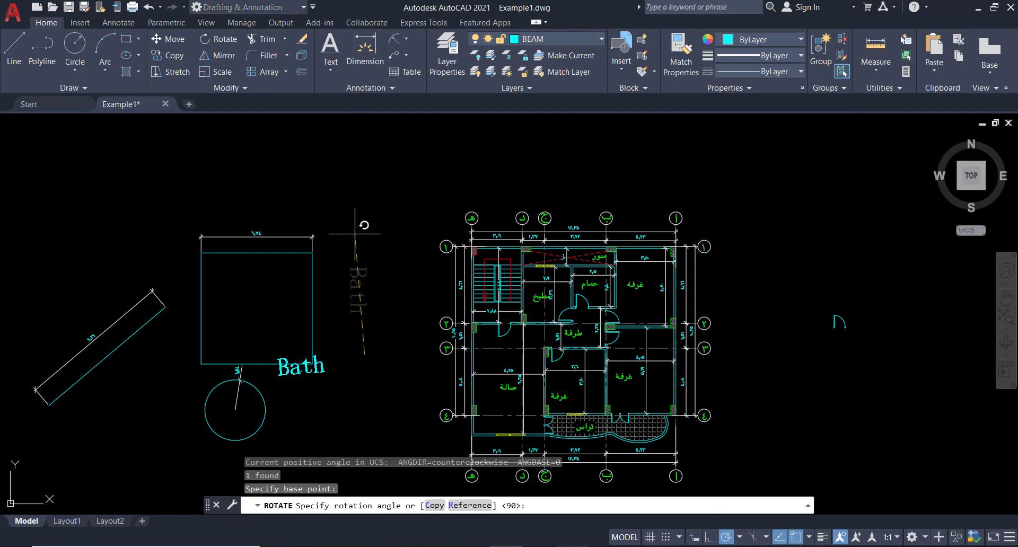
click(364, 228)
key(Escape)
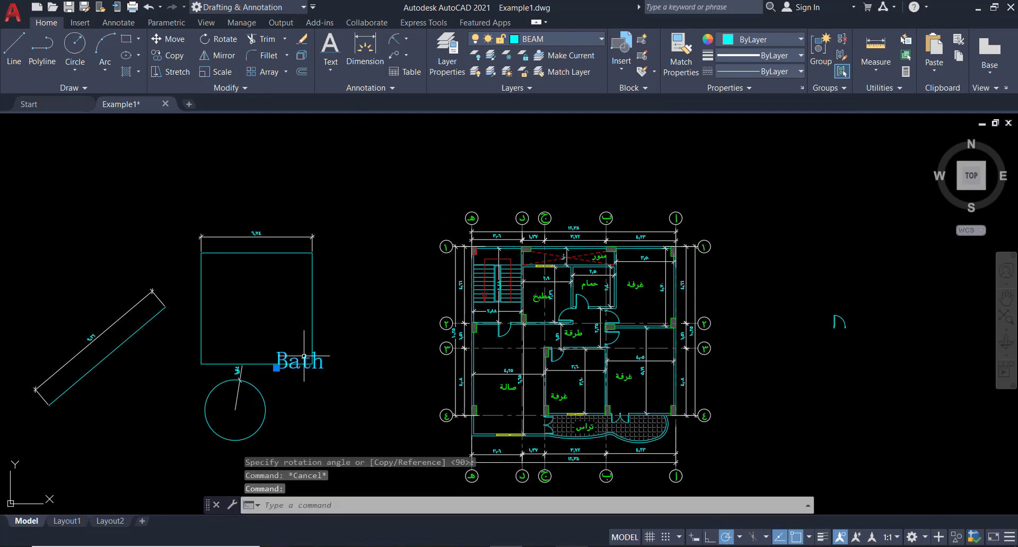
- Move the Bath label beside the floor plan
text(m)
key(Return)
click(314, 390)
click(376, 328)
key(Escape)
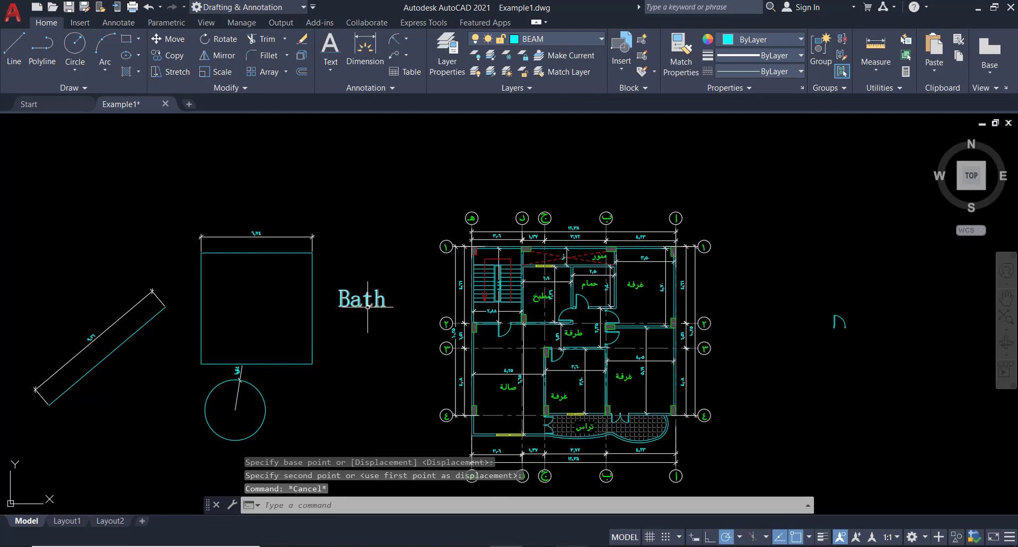
click(367, 307)
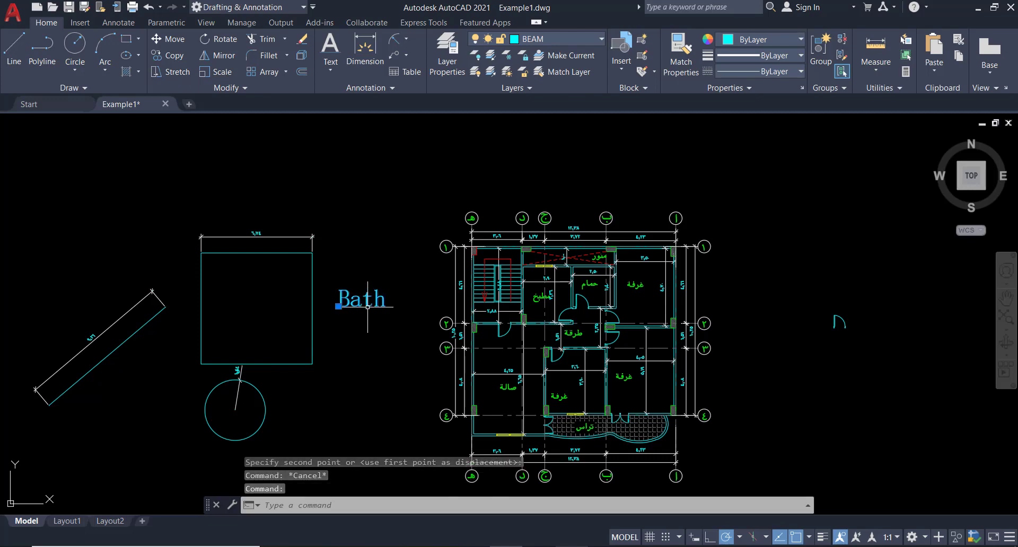
- Create a new text style named ArabicStyle using the arab-0.shx font
click(347, 90)
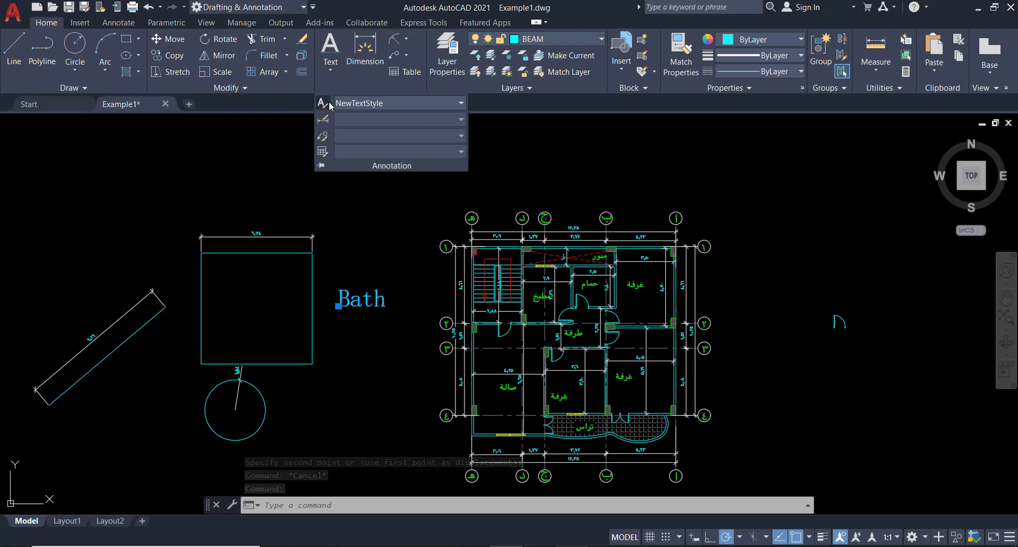
click(329, 103)
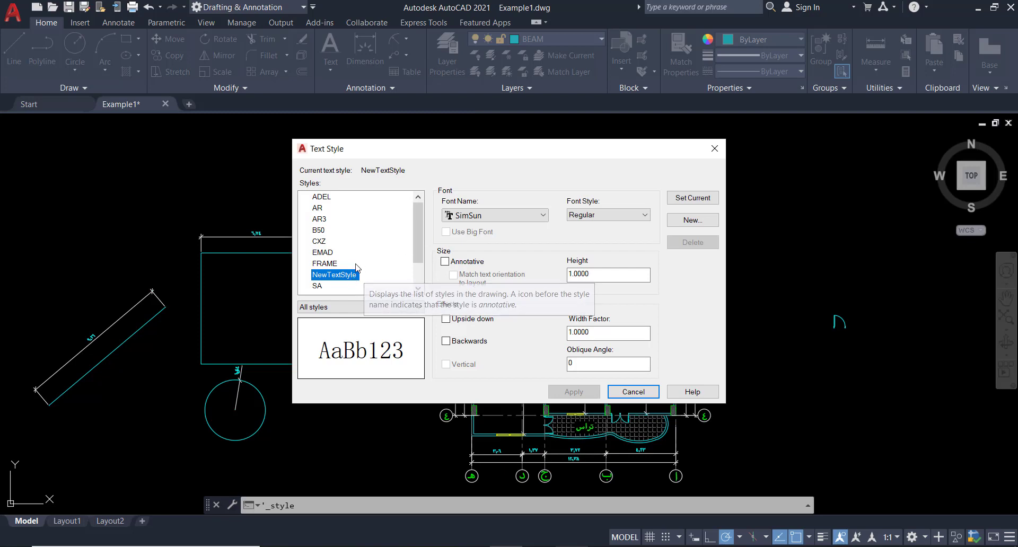
click(689, 221)
text(Arabi)
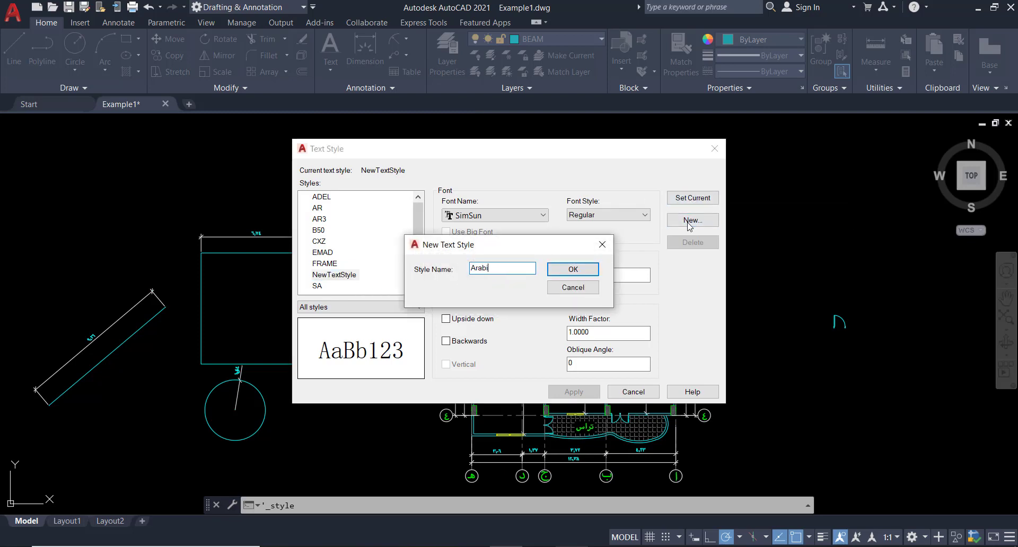
text(cStyle)
click(580, 268)
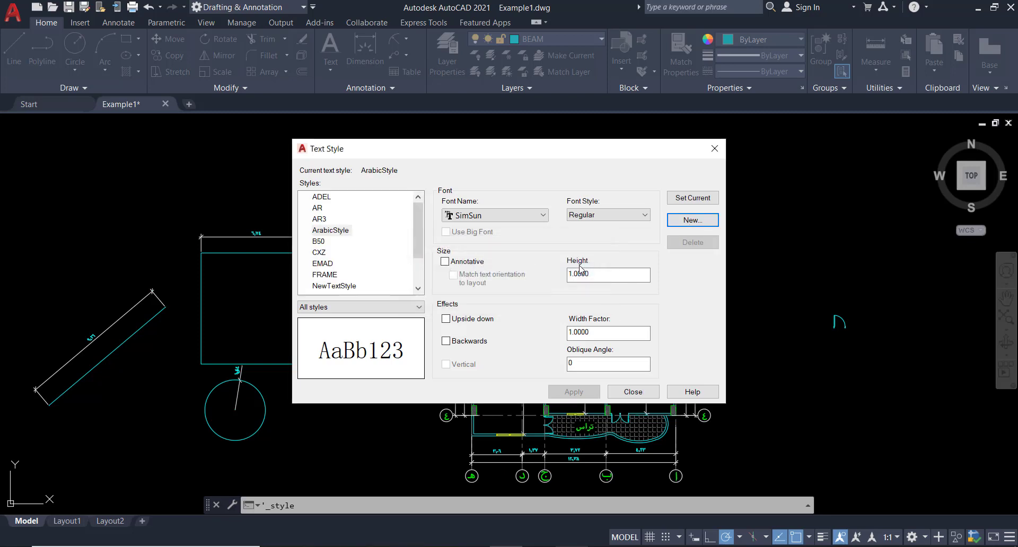
click(486, 215)
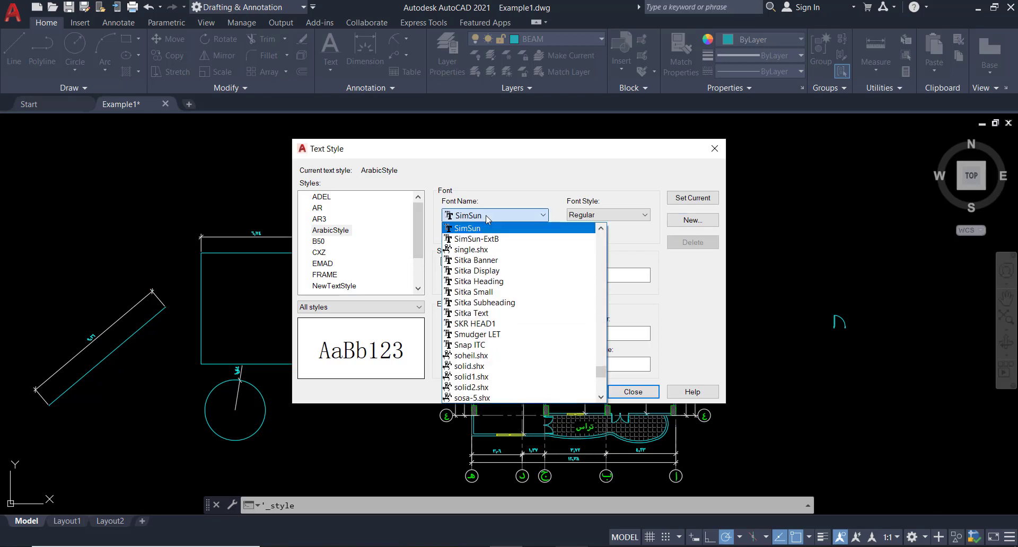
mouse_move(601, 372)
mouse_down()
mouse_move(602, 384)
mouse_move(587, 273)
mouse_up()
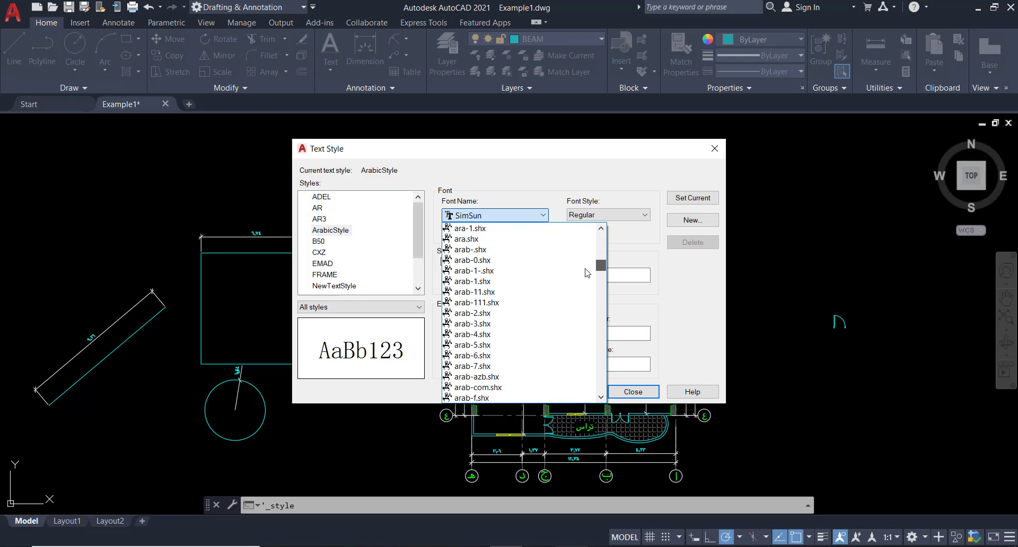
click(525, 260)
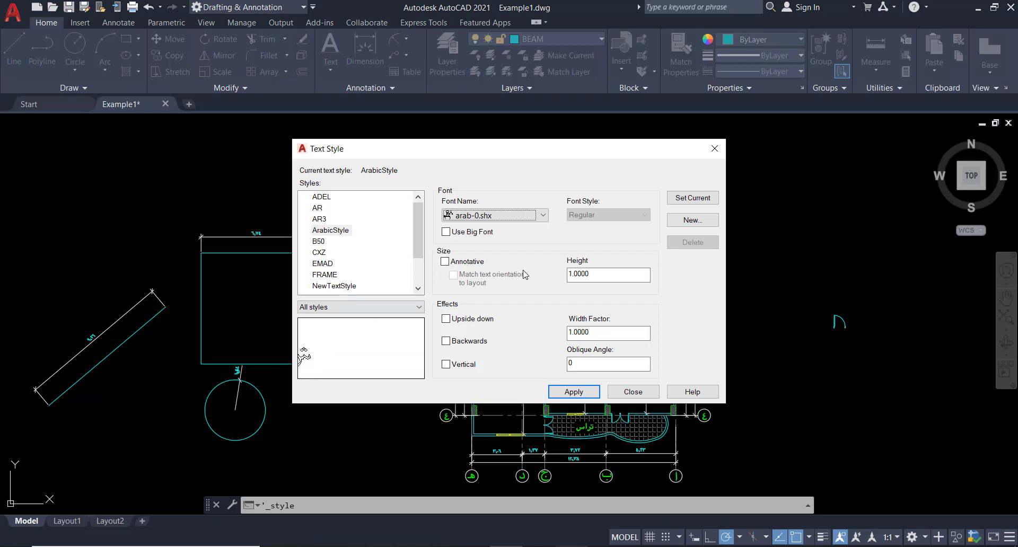
- Set the ArabicStyle text height to 1.5 and apply it
double_click(598, 272)
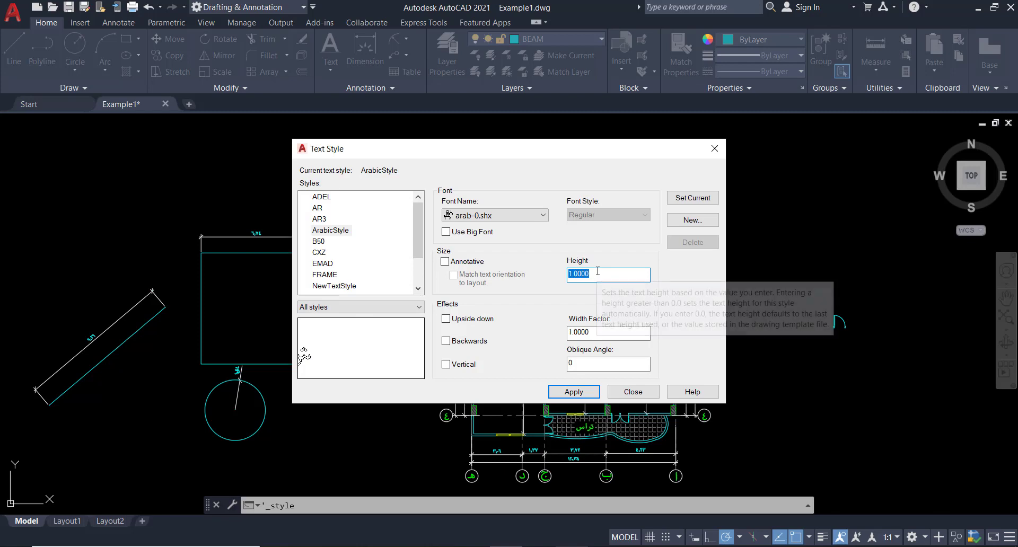
text(1.5)
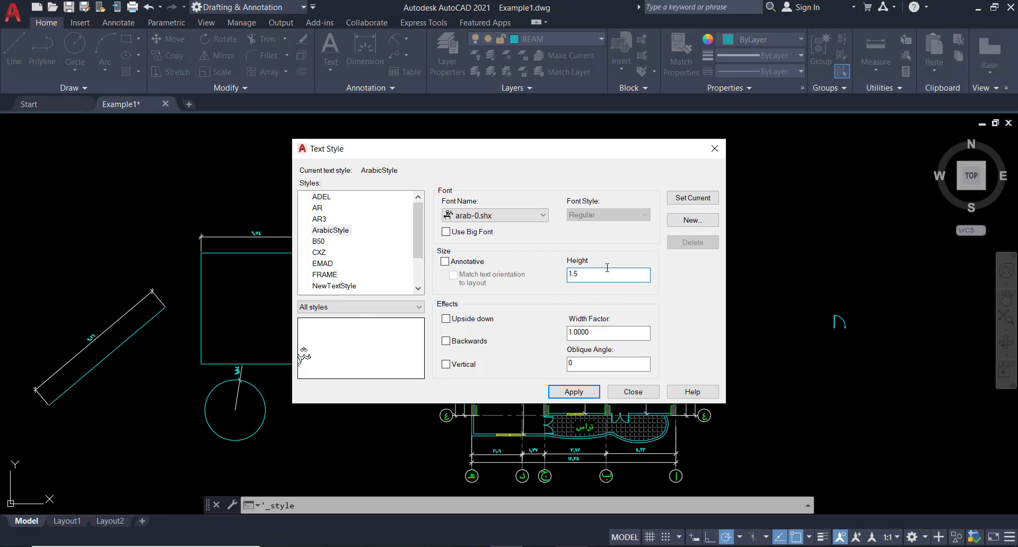
click(579, 393)
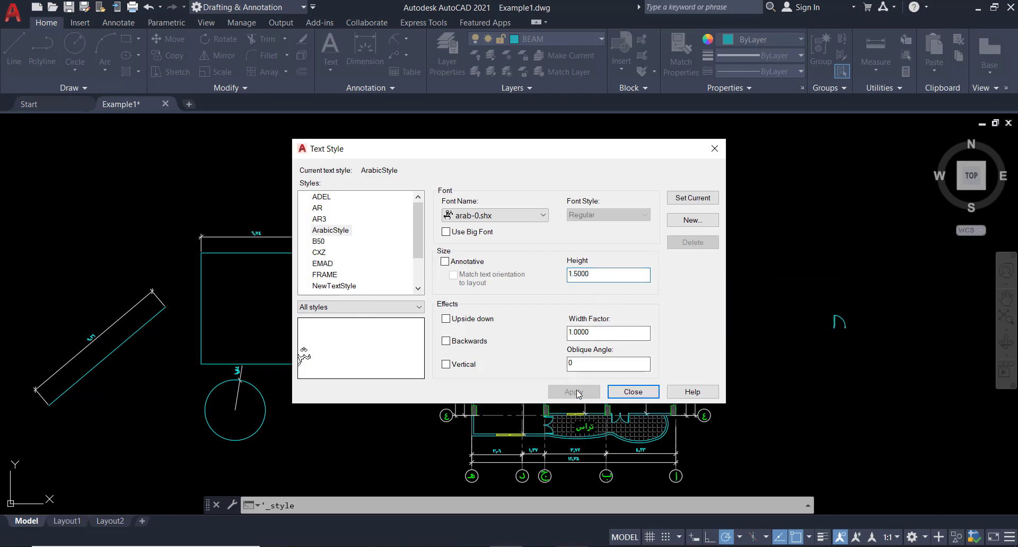
click(633, 392)
- Apply the ArabicStyle text style to the Bath label
click(398, 234)
click(370, 295)
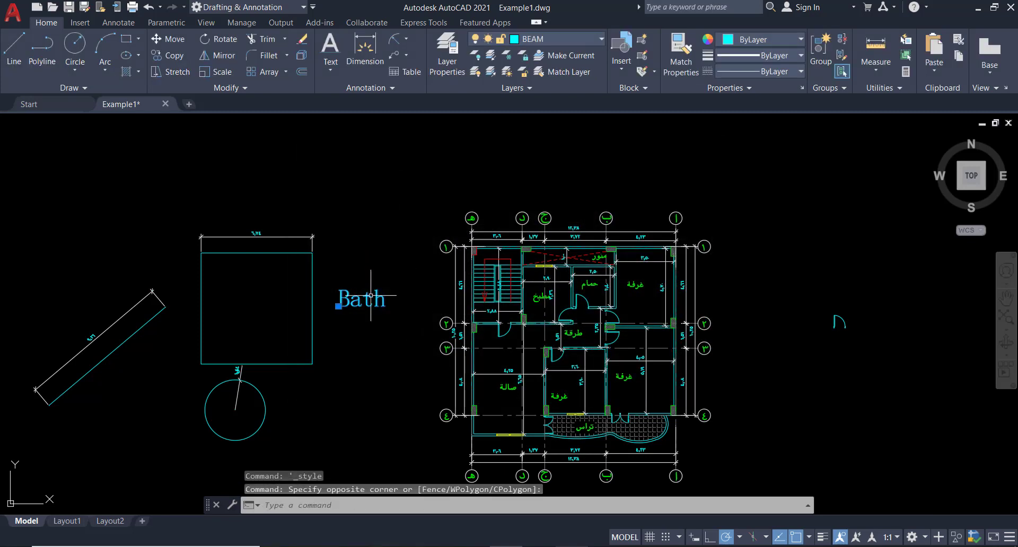
click(346, 88)
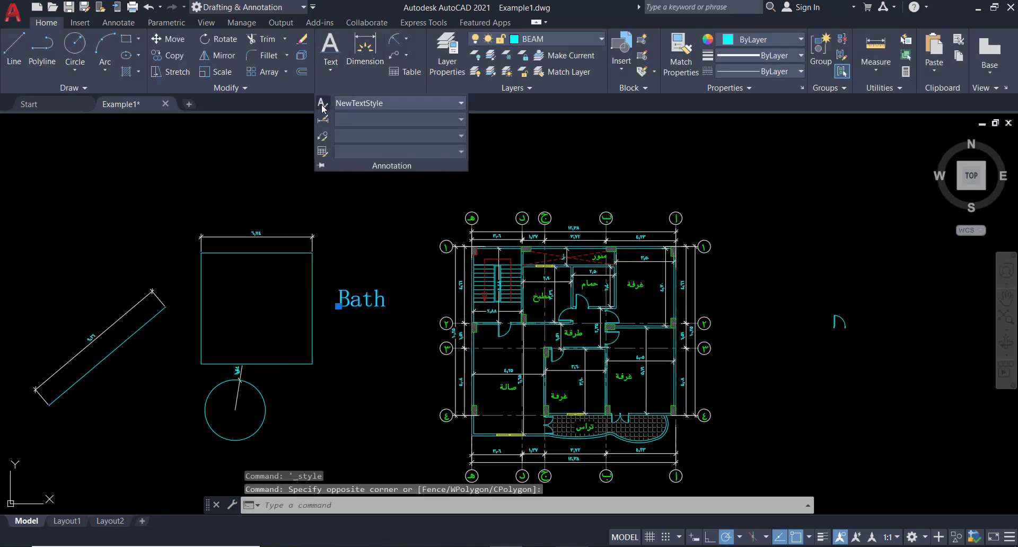
click(389, 104)
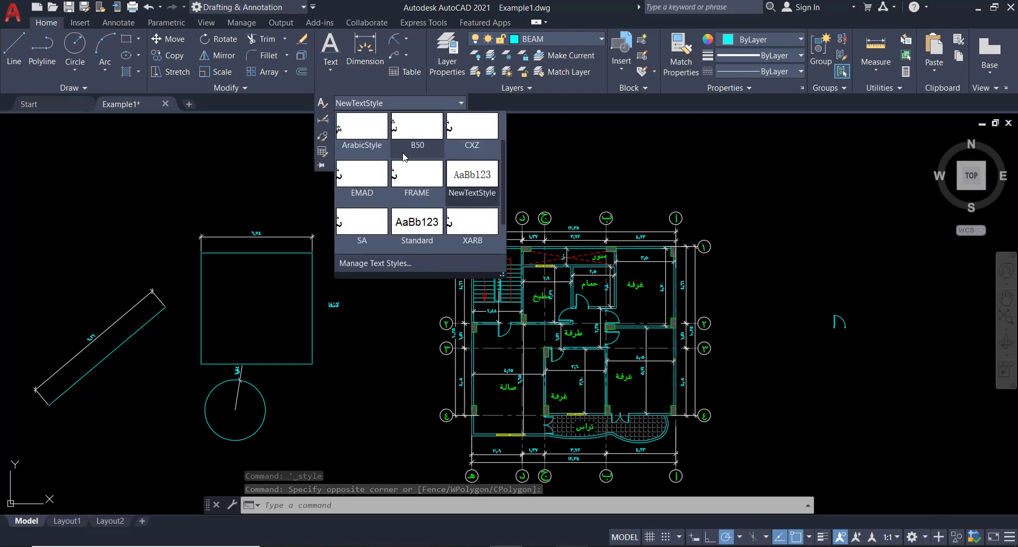
click(376, 145)
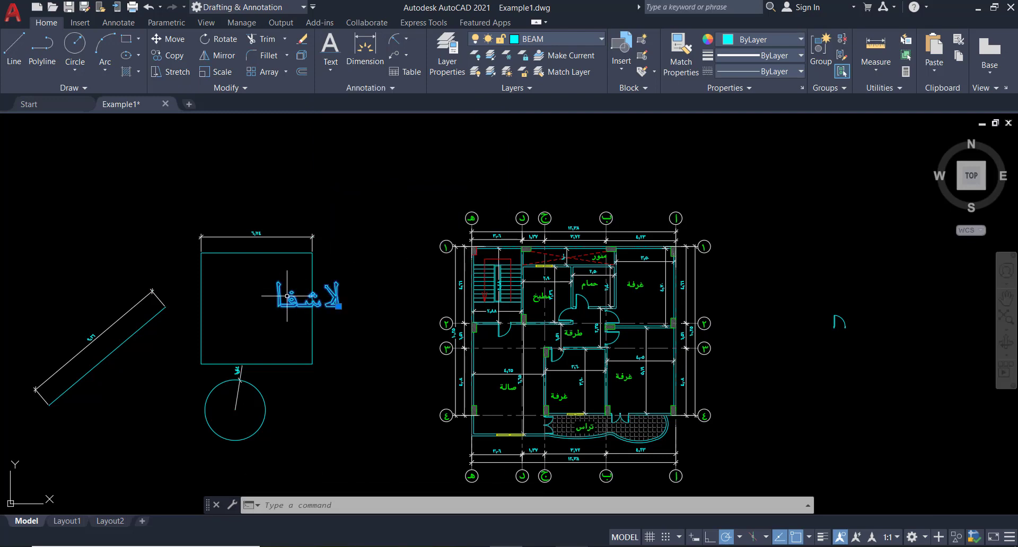
- Move the restyled label between the square and the floor plan
text(m)
key(Return)
click(261, 322)
click(329, 320)
key(Escape)
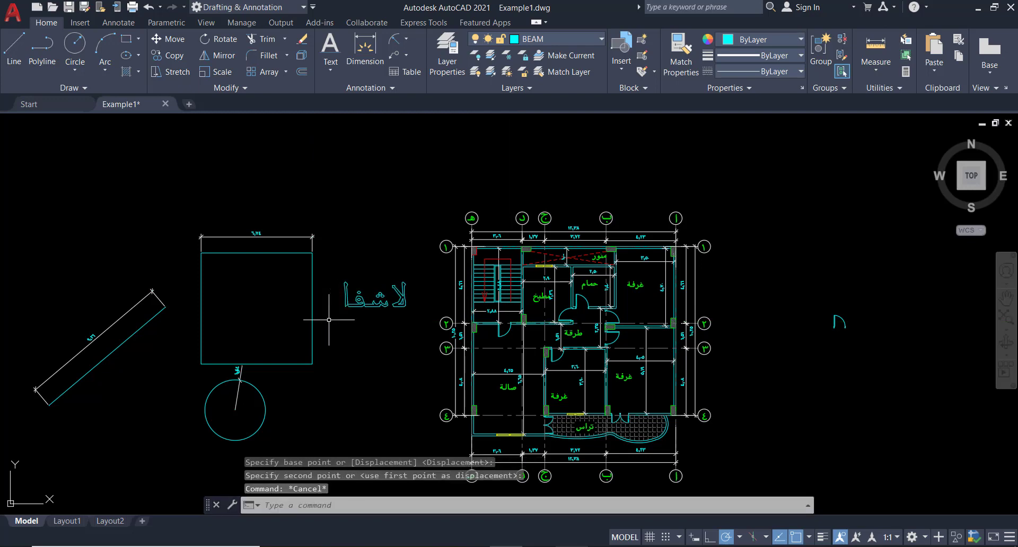
- Replace the label's contents with Arabic text through Quick Properties (QP)
click(361, 301)
click(336, 329)
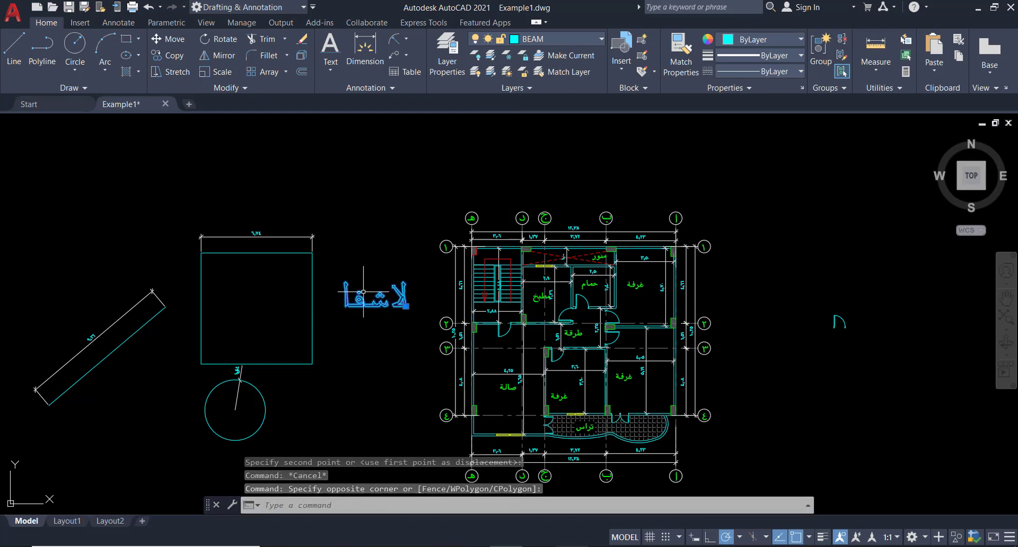
text(QP)
key(Return)
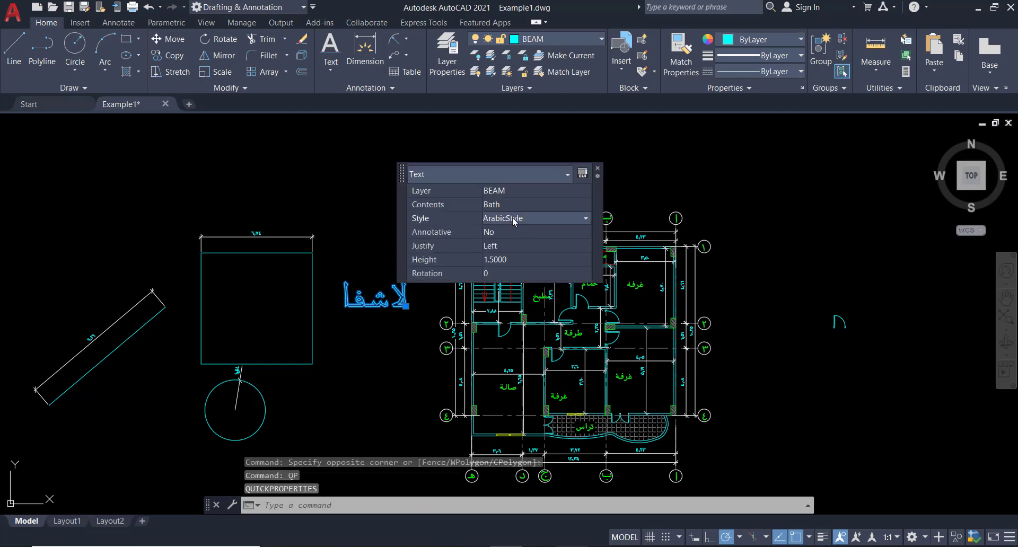
click(518, 205)
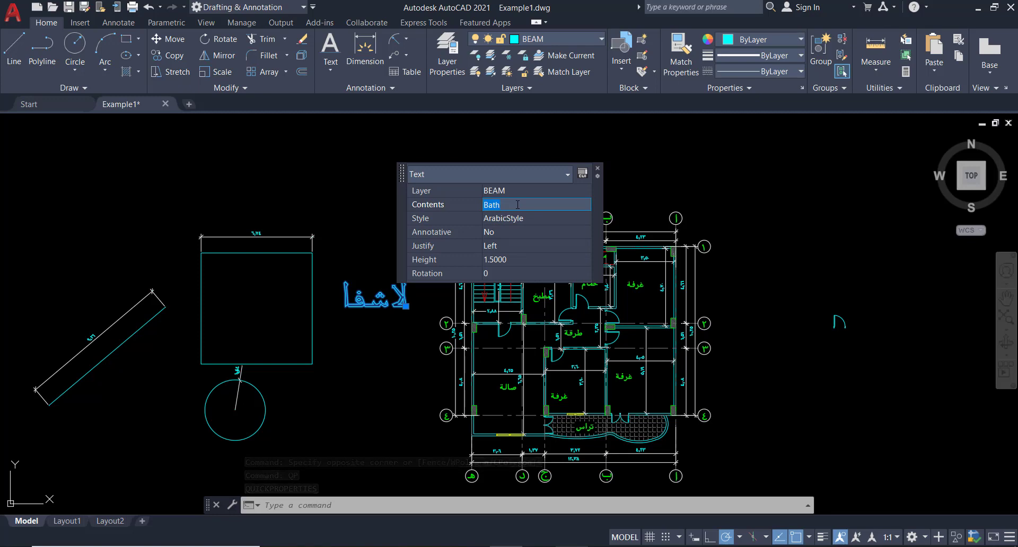
text(c)
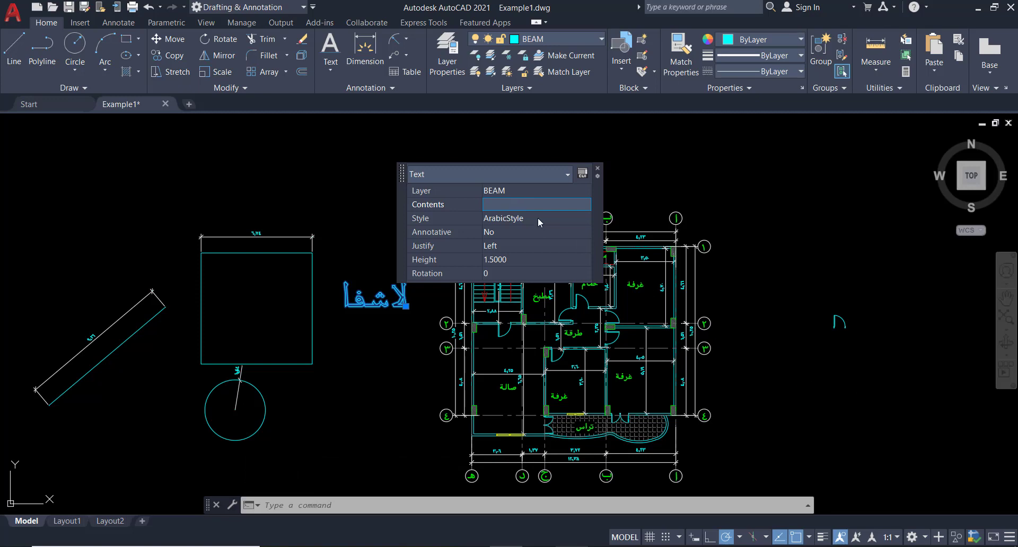
text(بببب)
key(BackSpace)
key(BackSpace)
key(BackSpace)
text(فة)
click(495, 244)
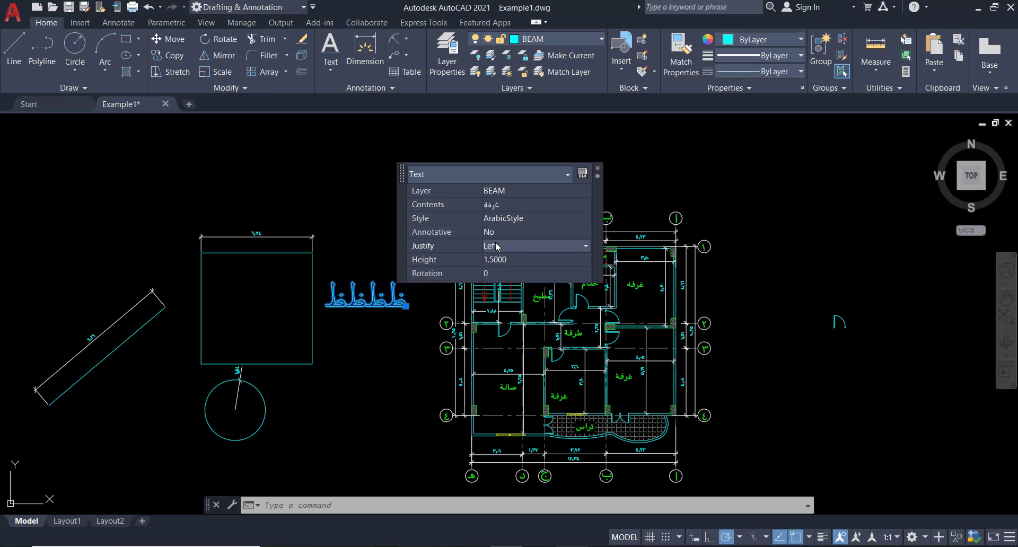
- Retype the contents so the label reads غرفة and commit the change
click(515, 204)
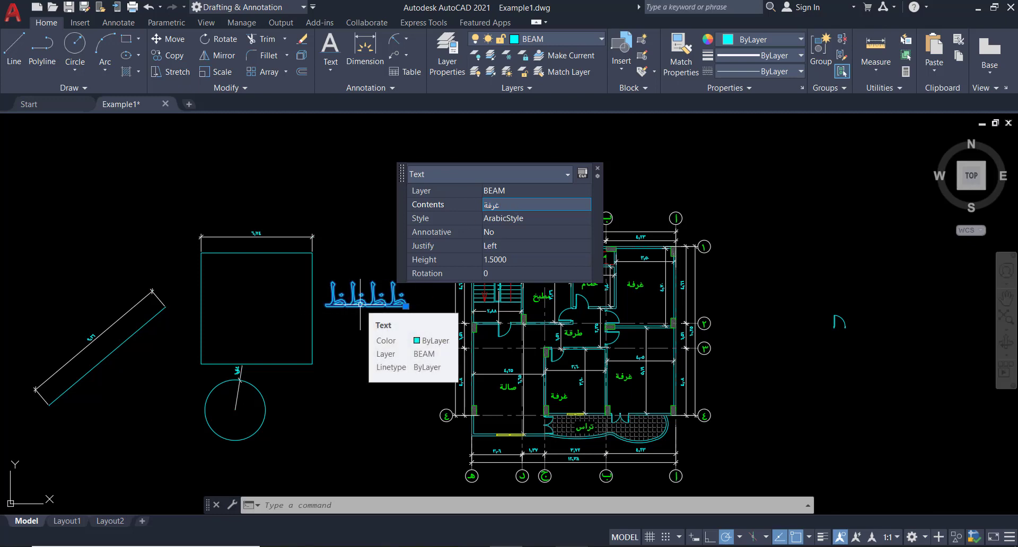
double_click(521, 206)
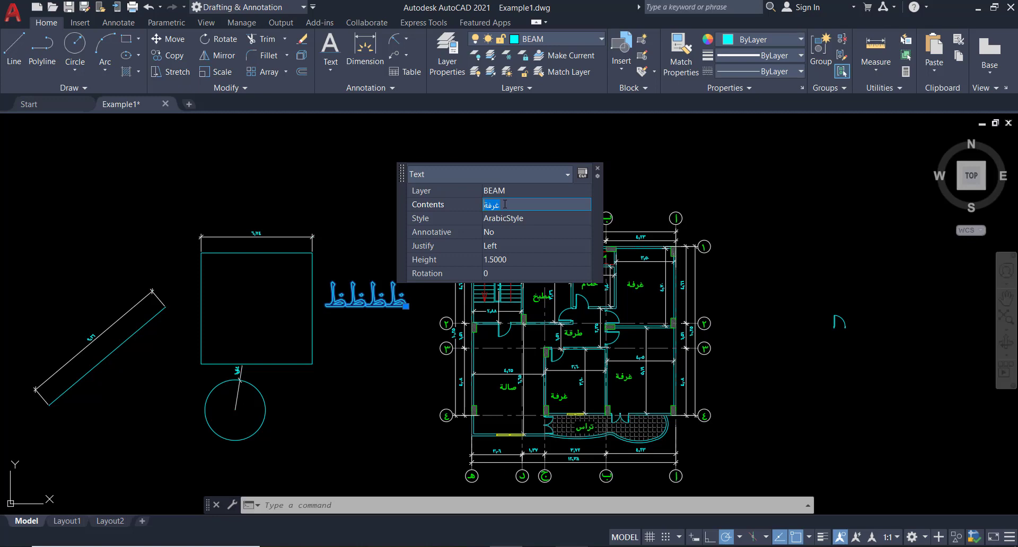
text(yvt)
text(m)
key(Tab)
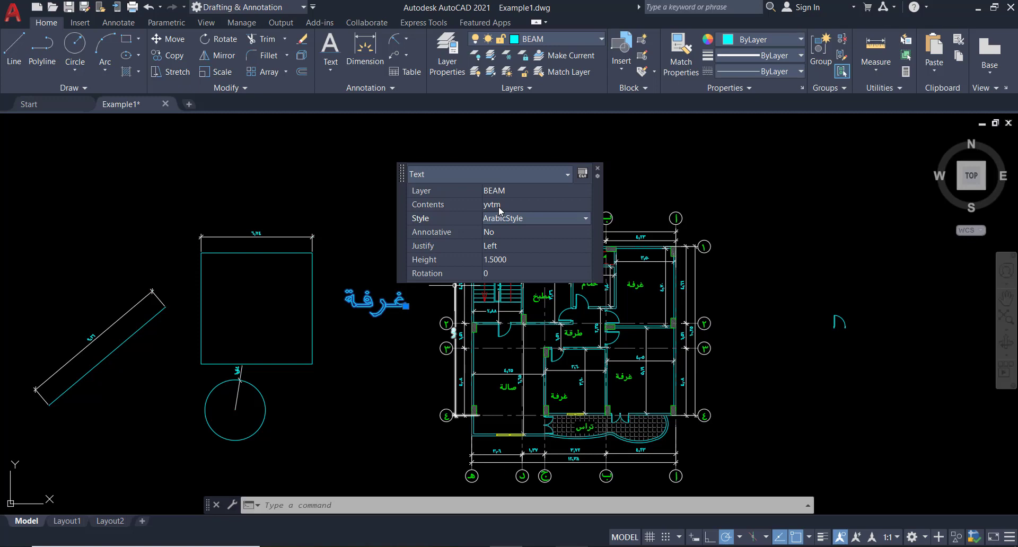
key(Escape)
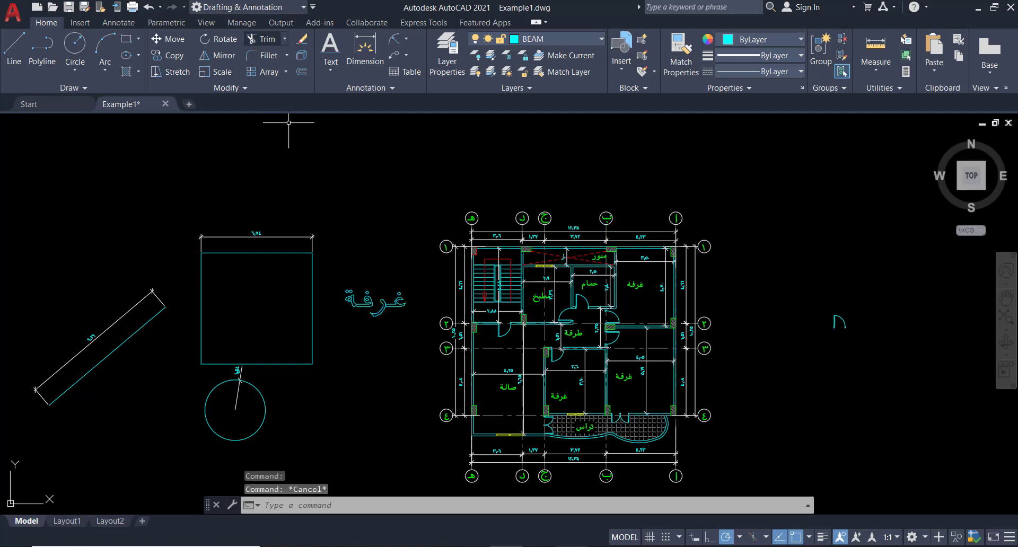
- Draw a horizontal line joined to a 45° diagonal from one corner below the circle
click(409, 258)
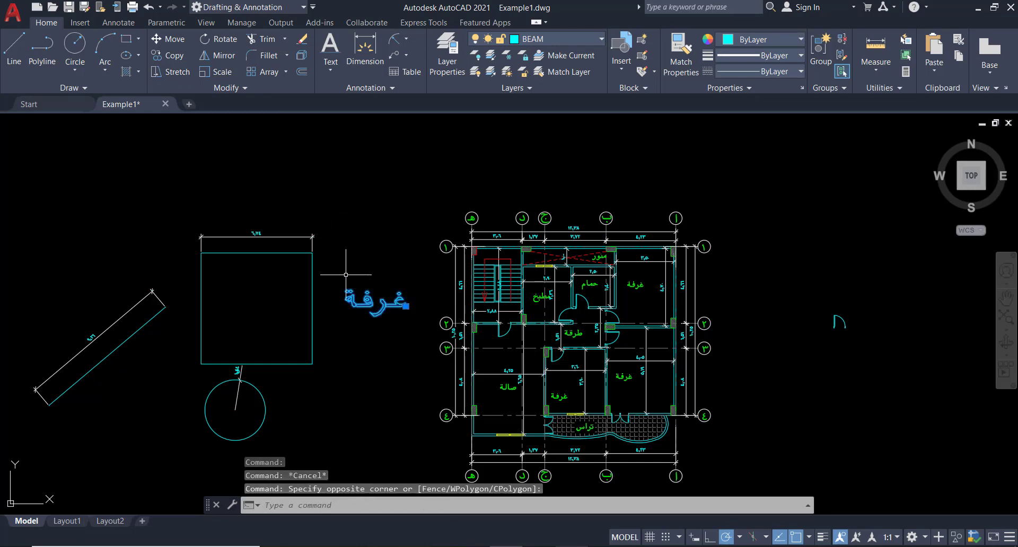
middle_drag(331, 278, 372, 259)
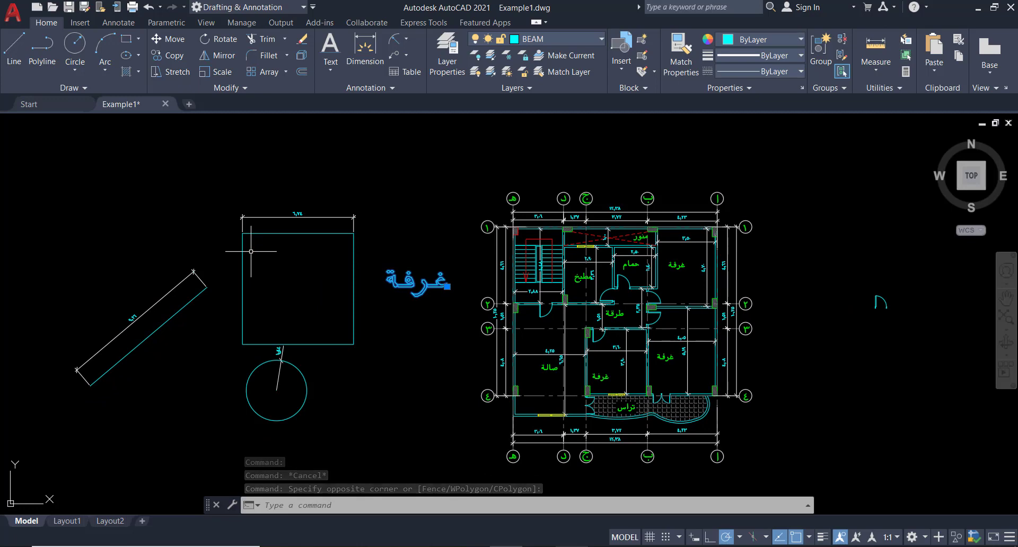
middle_drag(137, 295, 144, 261)
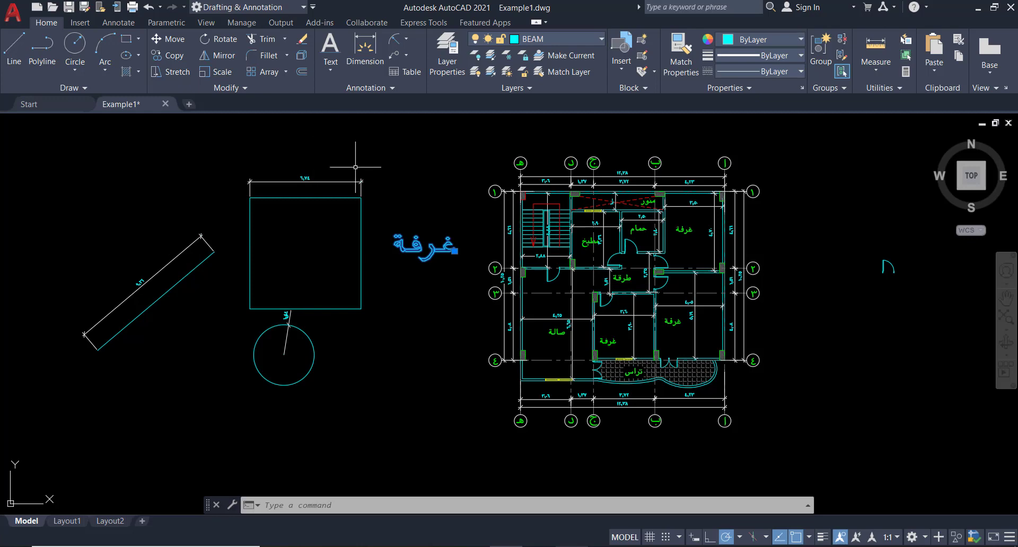
text(l)
key(Return)
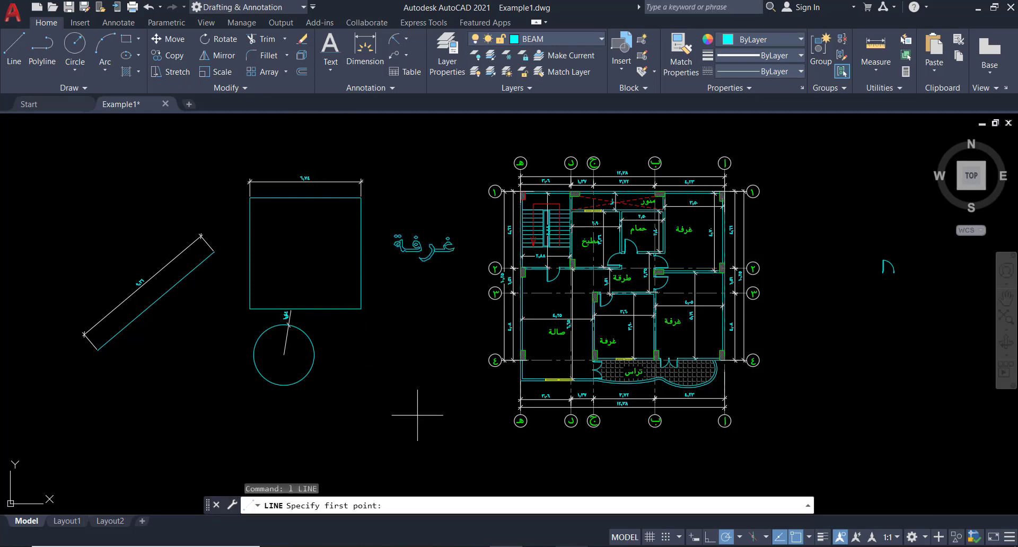
click(319, 414)
double_click(391, 342)
key(Escape)
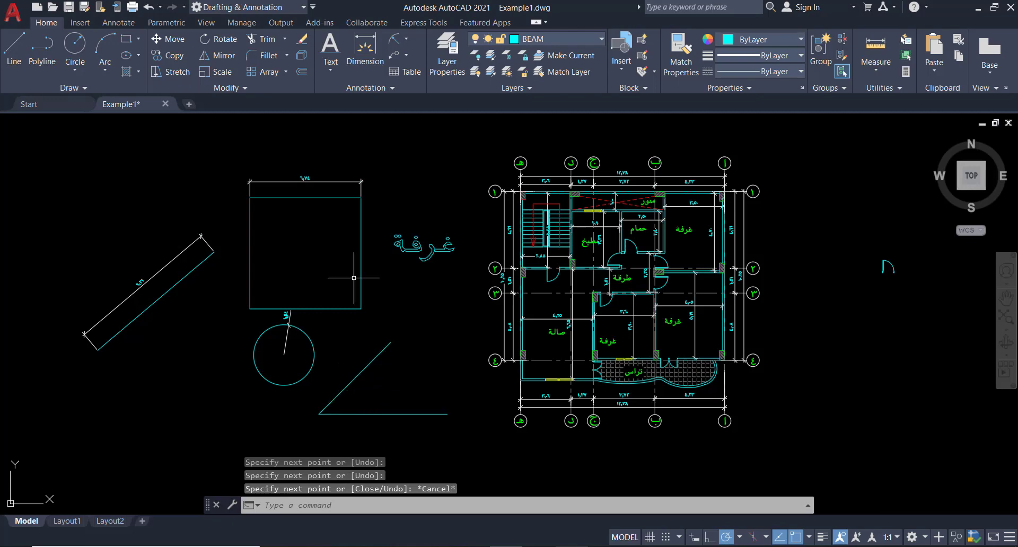
- Add a 45° angular dimension between the horizontal line and the diagonal line
click(387, 59)
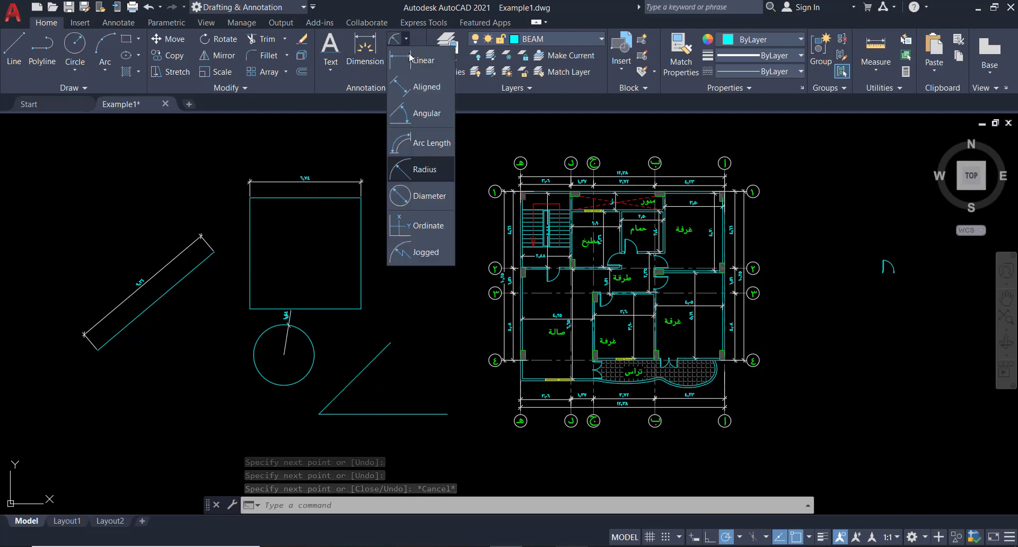
click(413, 113)
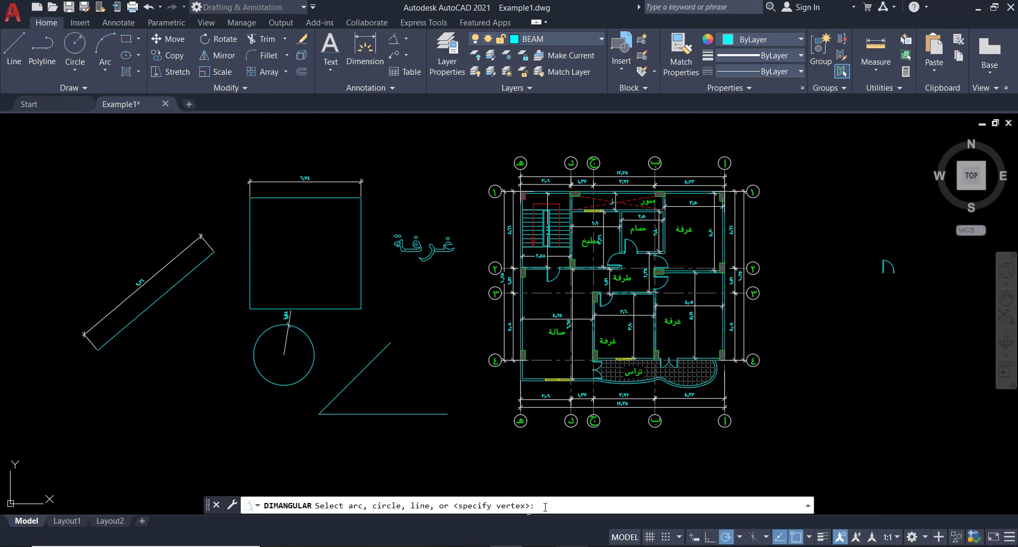
key(Return)
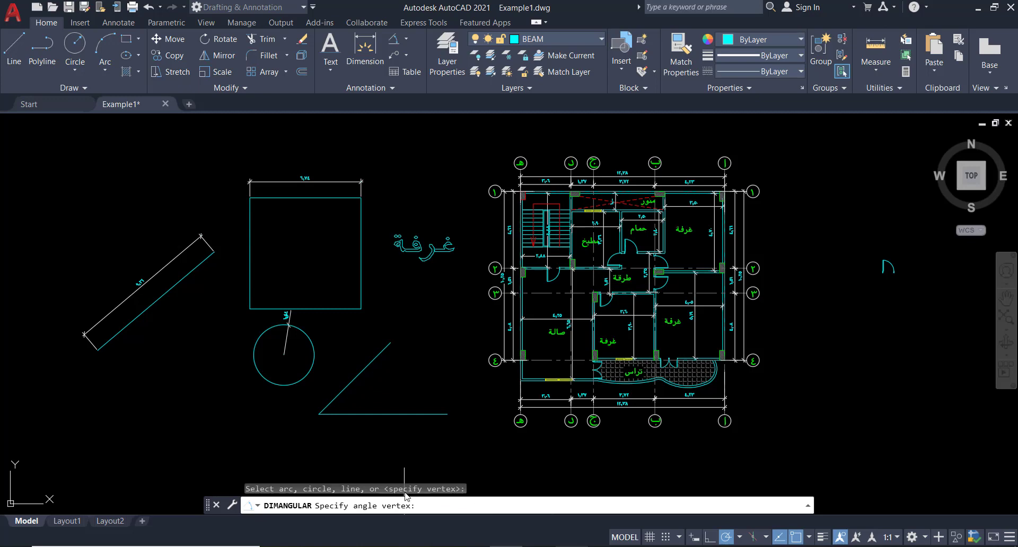
click(318, 415)
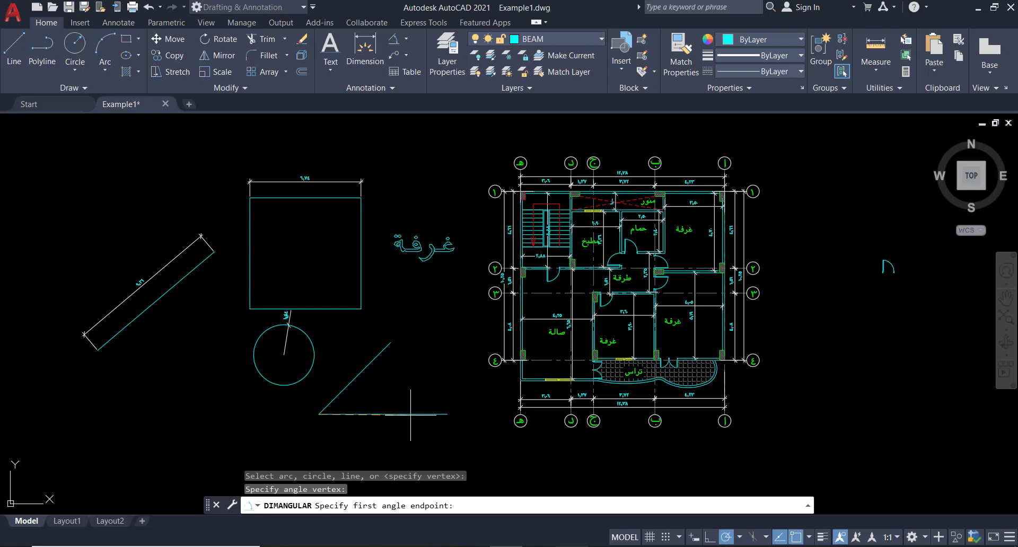
click(411, 415)
click(380, 356)
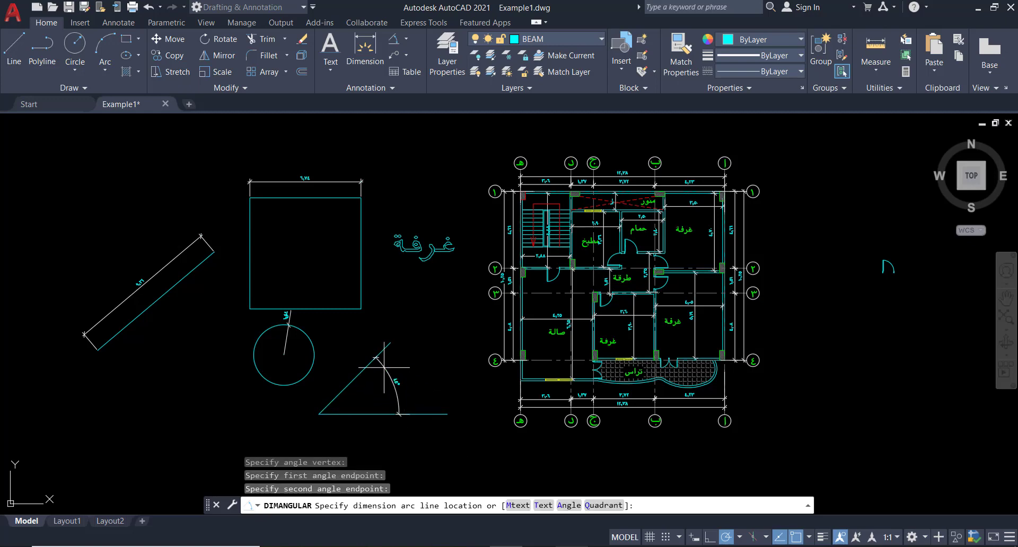
scroll(396, 397, up, 5)
click(392, 380)
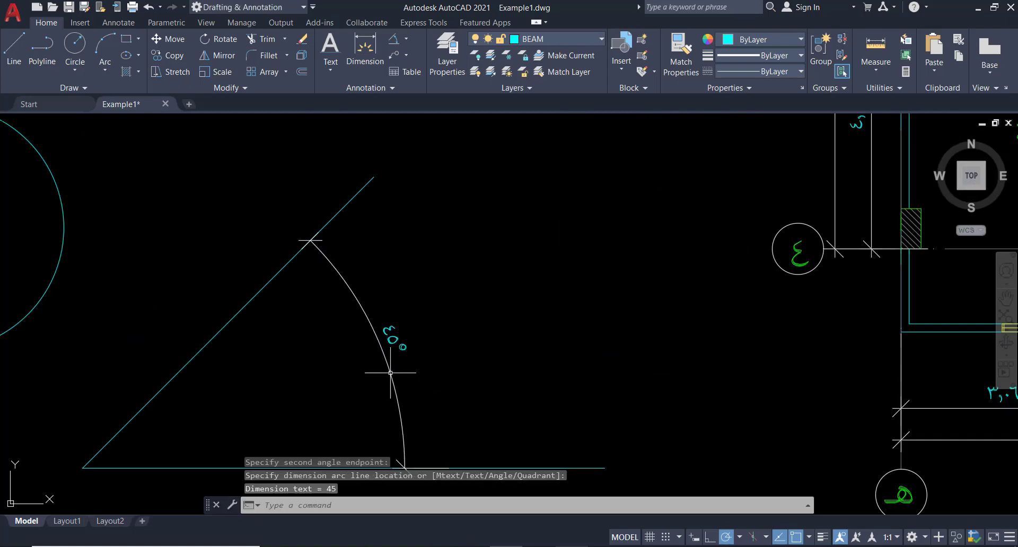
middle_drag(395, 398, 436, 341)
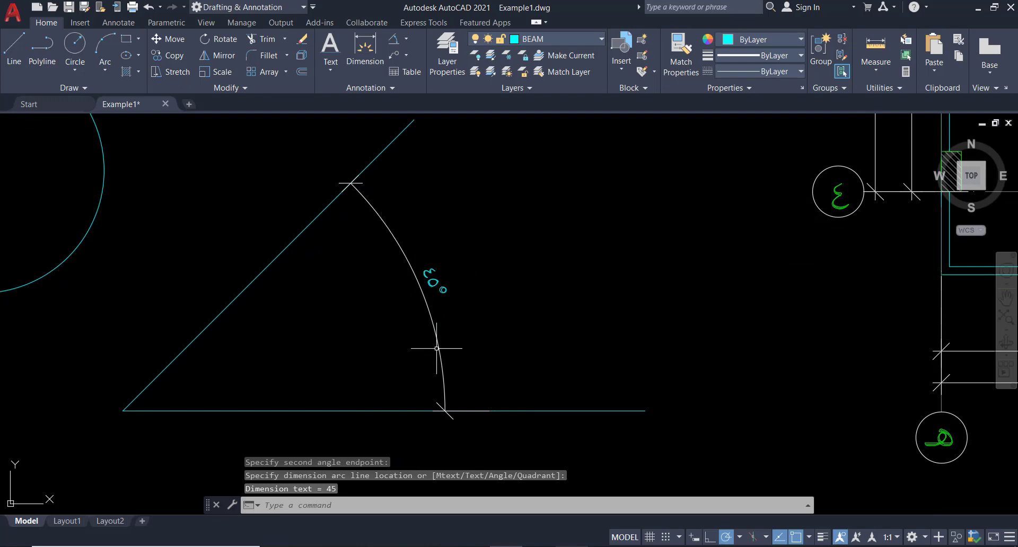
key(Escape)
- Zoom out and expand the Annotation panel to show the text and dimension style settings
scroll(435, 281, down, 2)
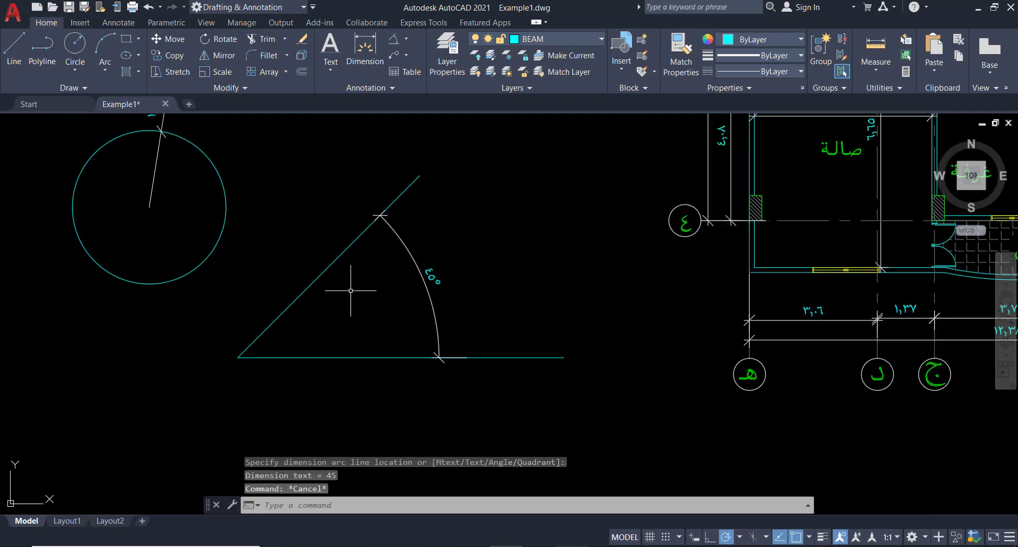
scroll(437, 319, down, 3)
scroll(438, 320, down, 2)
scroll(438, 320, down, 2)
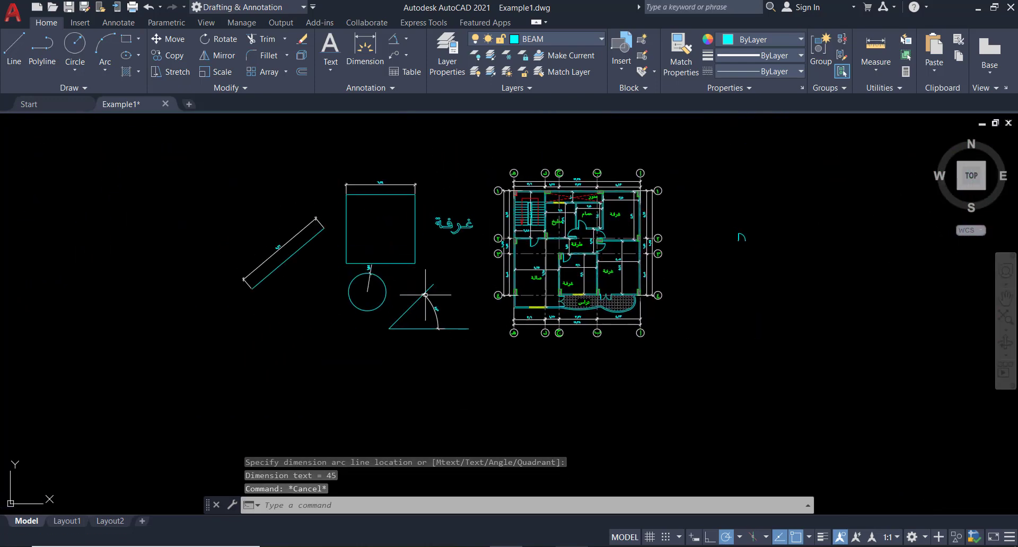
click(408, 38)
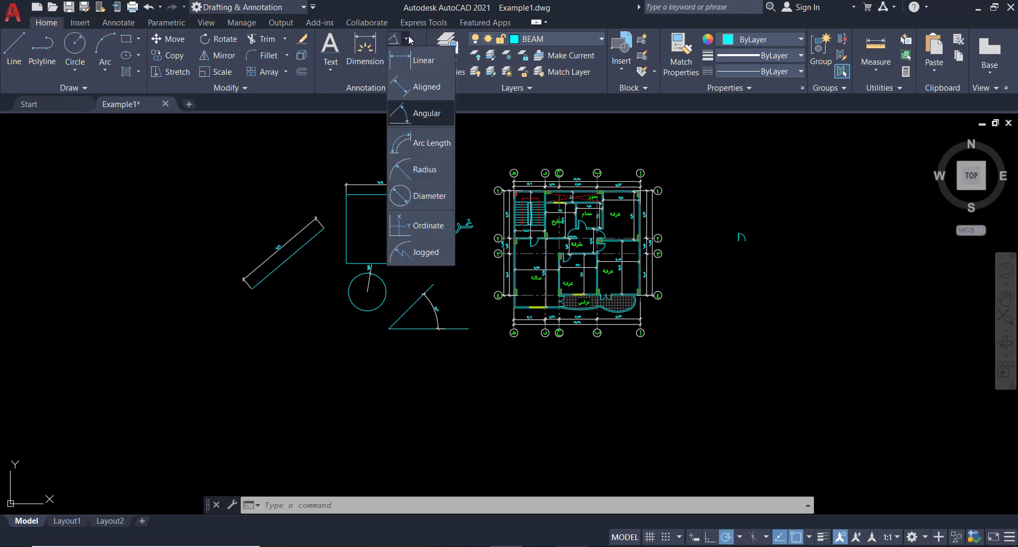
click(408, 38)
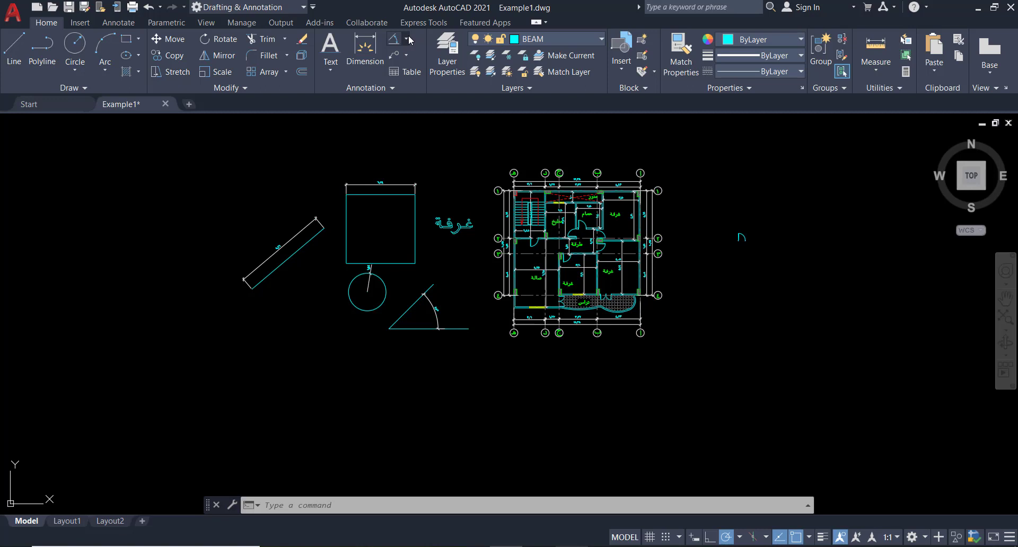
click(373, 89)
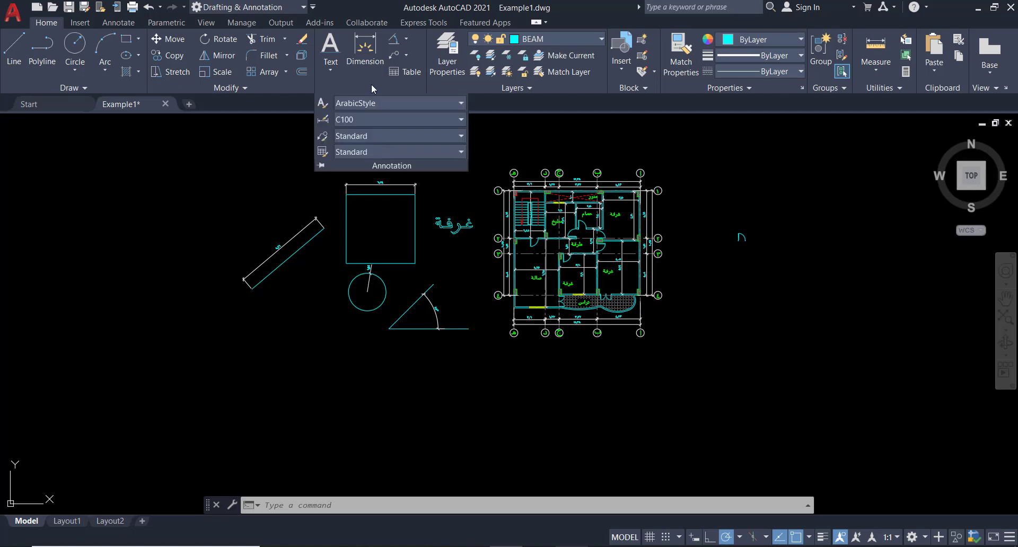
- In the Dimension Style Manager, create a new style named NewDim starting from Standard
click(327, 121)
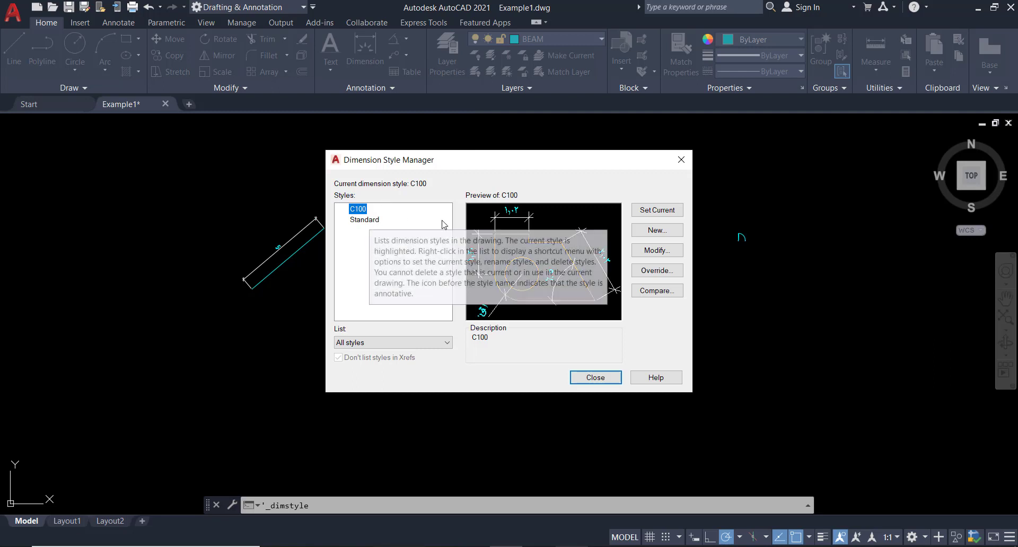
click(657, 231)
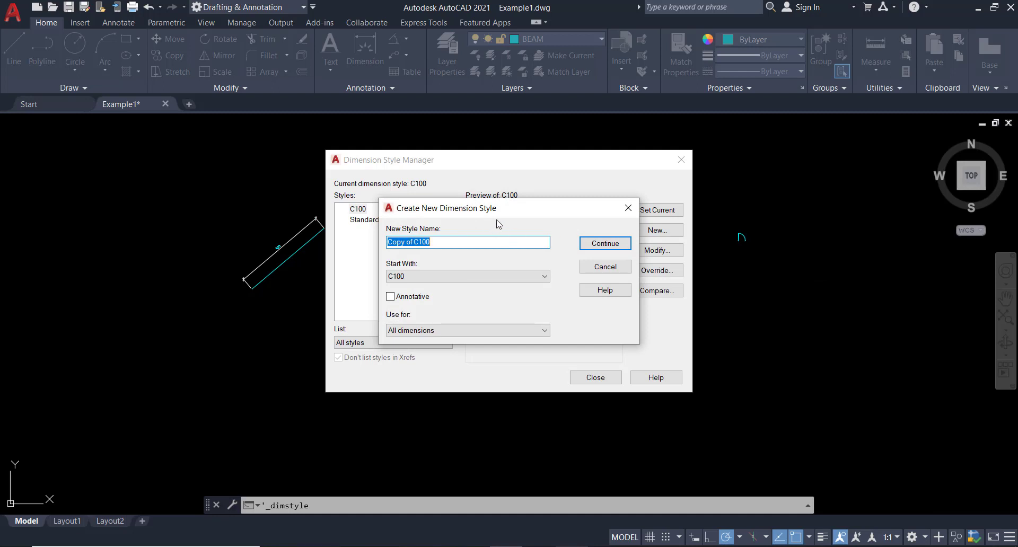
text(N)
text(ewDim)
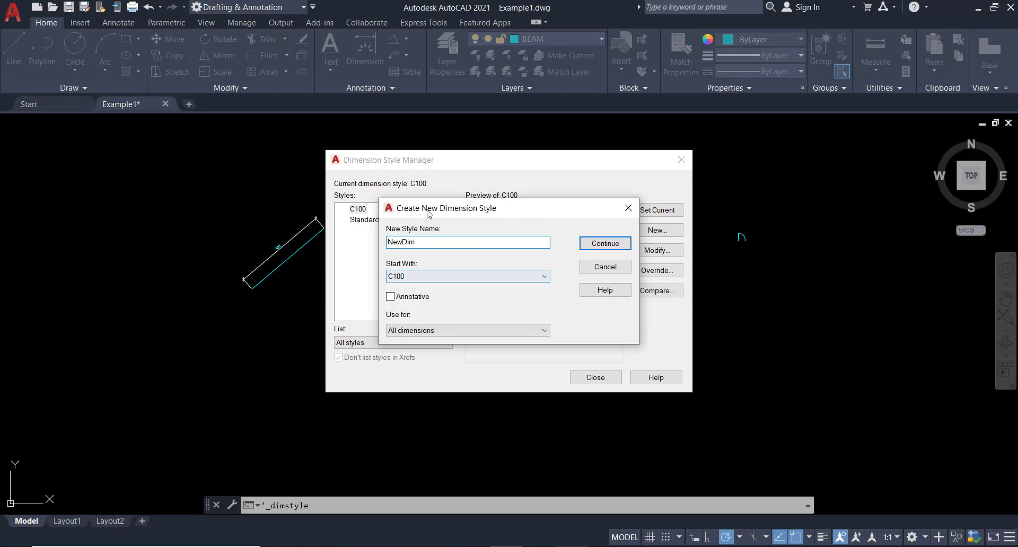
drag(434, 211, 552, 210)
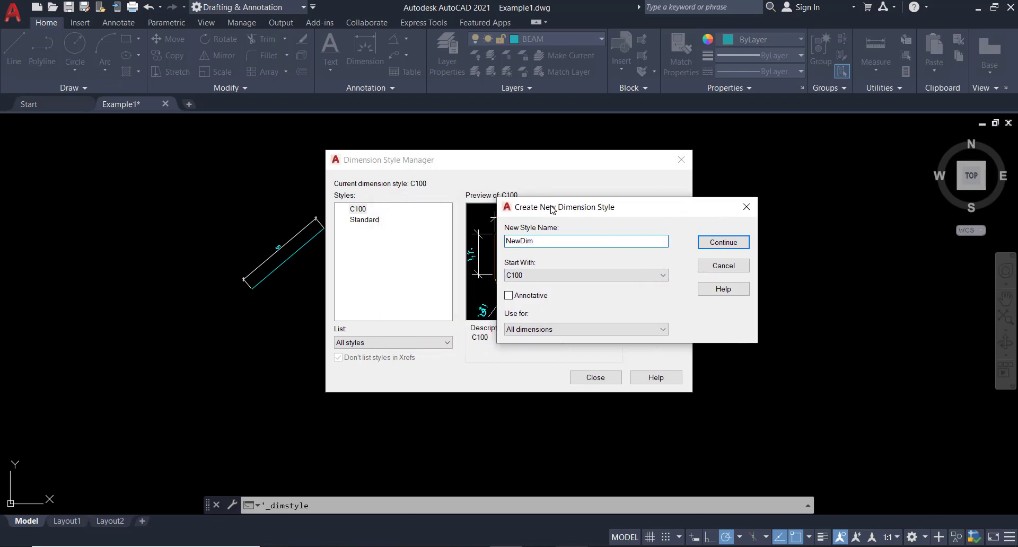
click(543, 279)
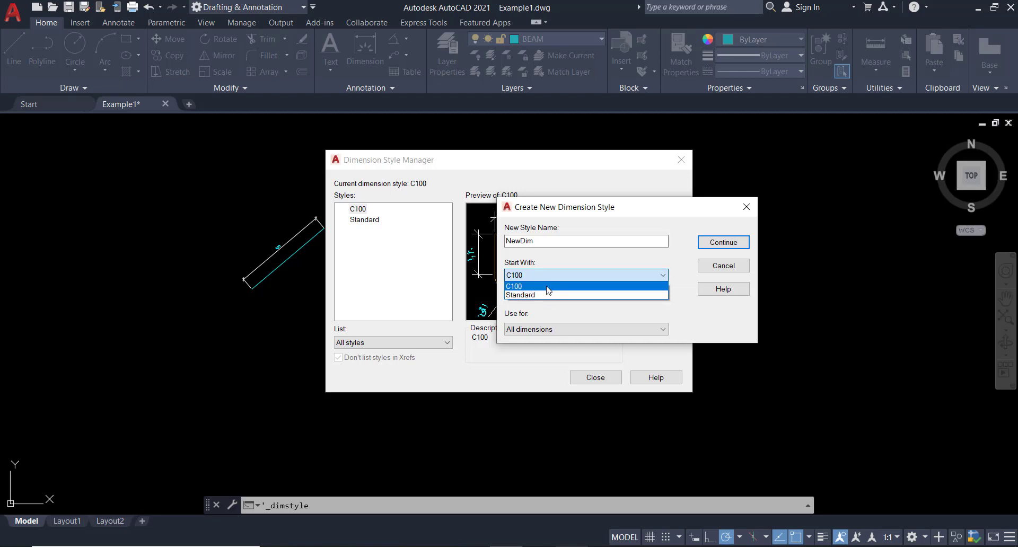
click(548, 278)
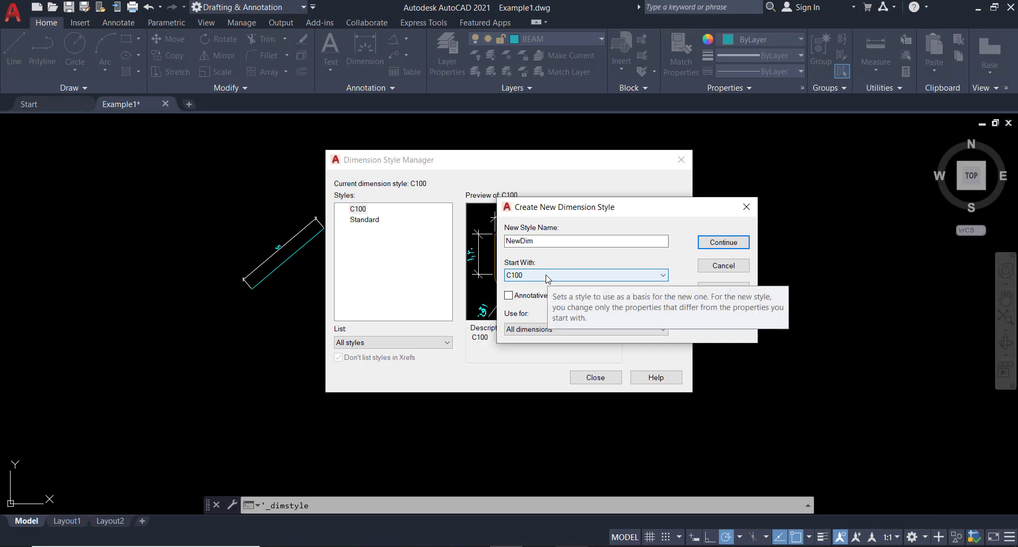
click(548, 277)
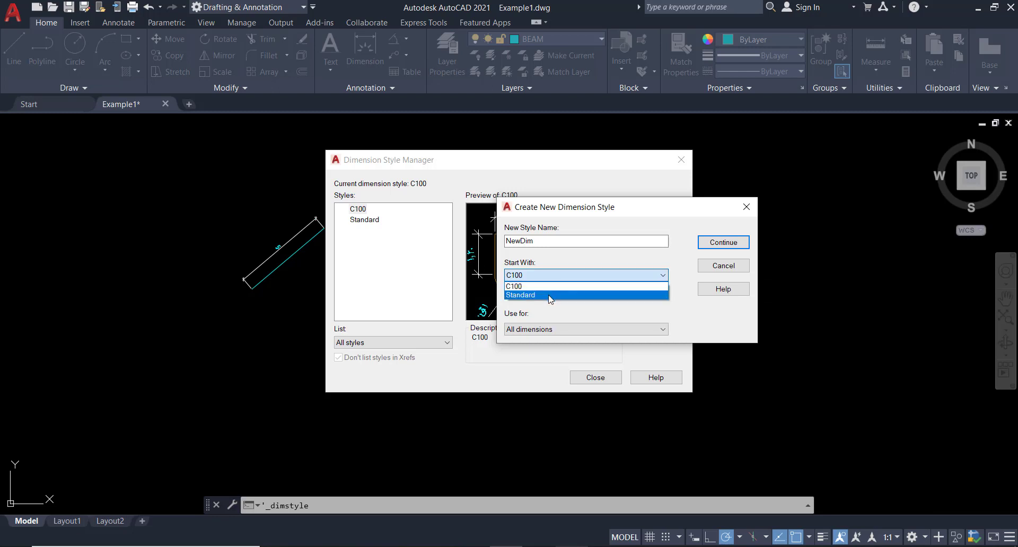
click(550, 297)
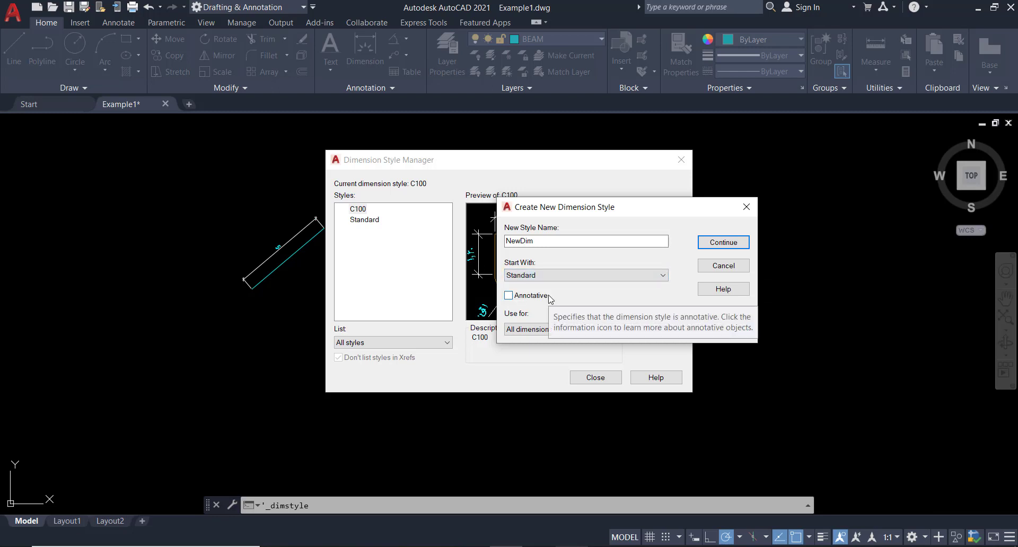
drag(564, 211, 590, 276)
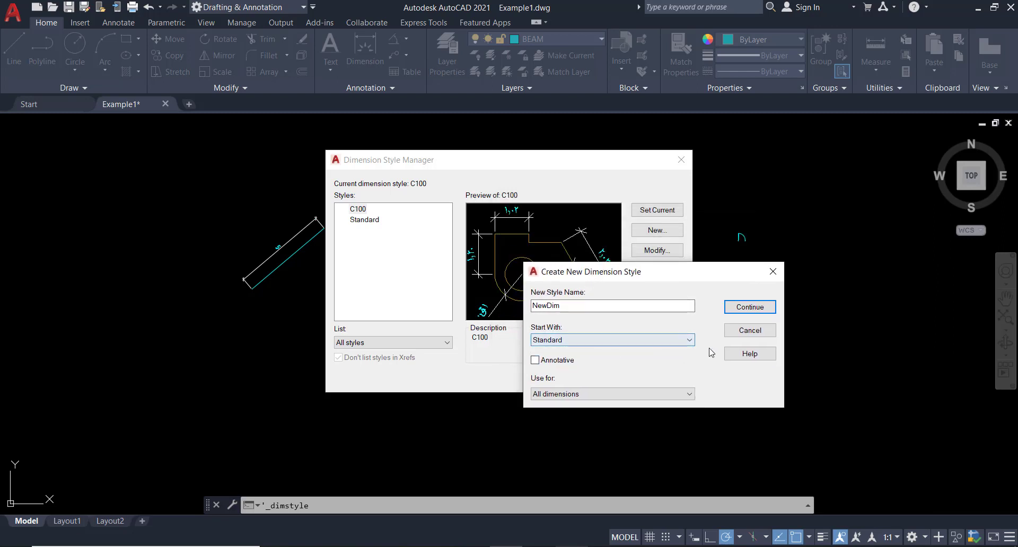
- Open NewDim's Lines settings and try ByLayer, then keep the dimension line colour at ByBlock
click(751, 306)
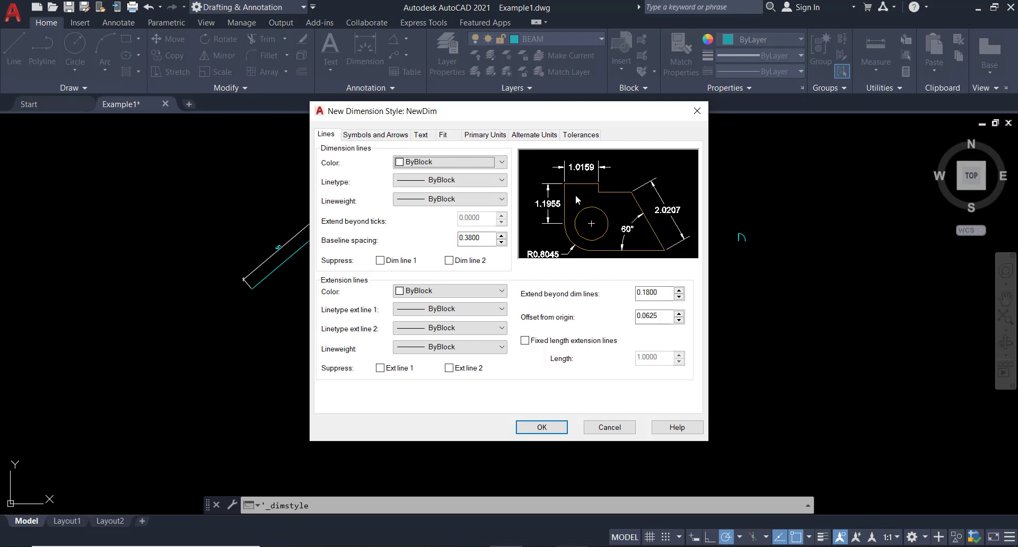
mouse_move(568, 110)
mouse_down()
mouse_move(733, 183)
mouse_move(730, 162)
mouse_up()
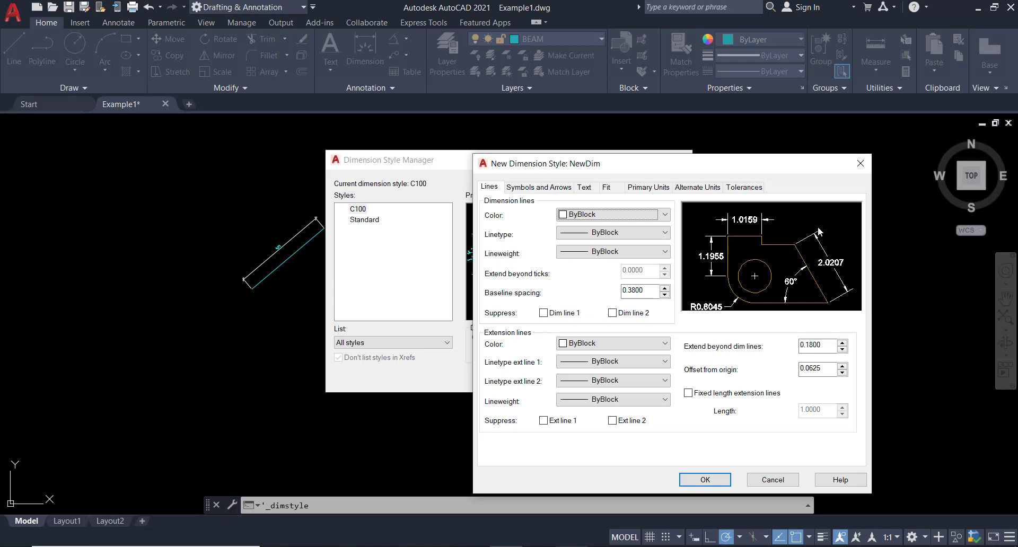
click(607, 215)
click(602, 228)
click(599, 218)
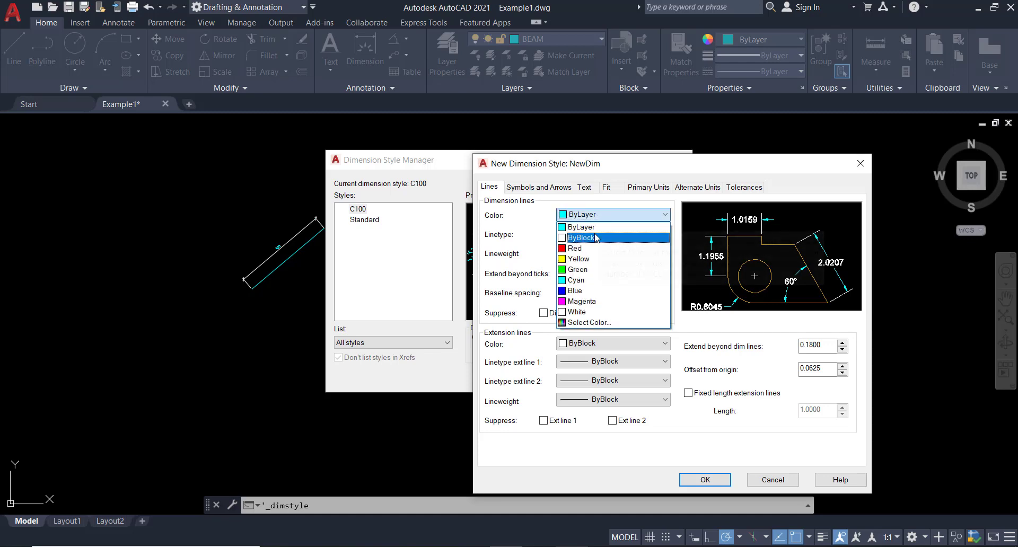
click(597, 237)
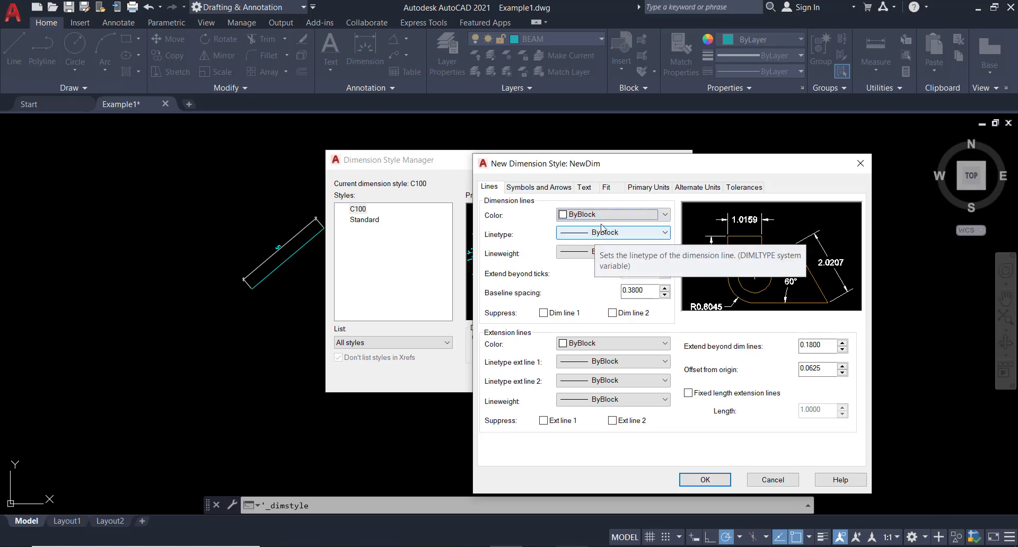
mouse_move(636, 174)
mouse_down()
mouse_move(294, 231)
mouse_move(631, 197)
mouse_up()
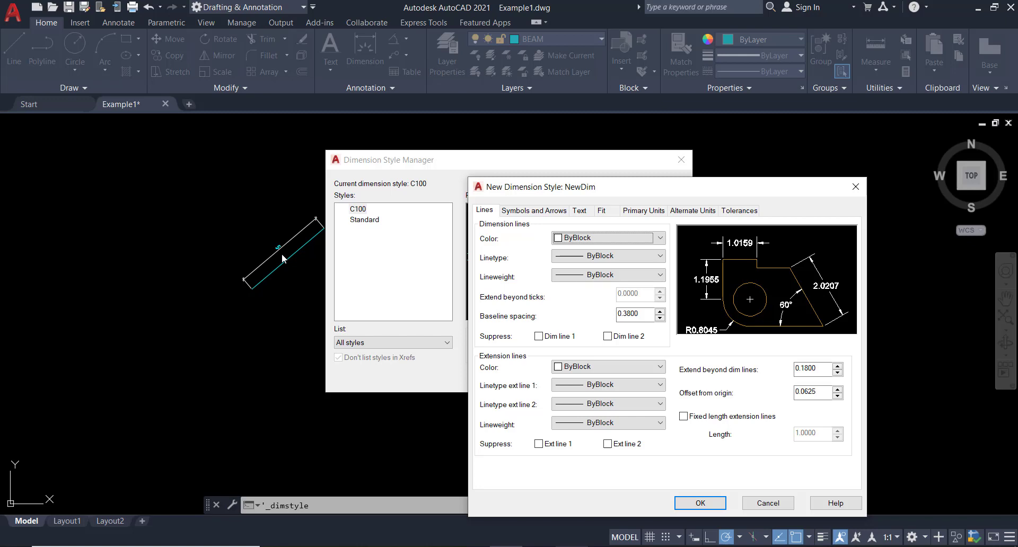
click(562, 242)
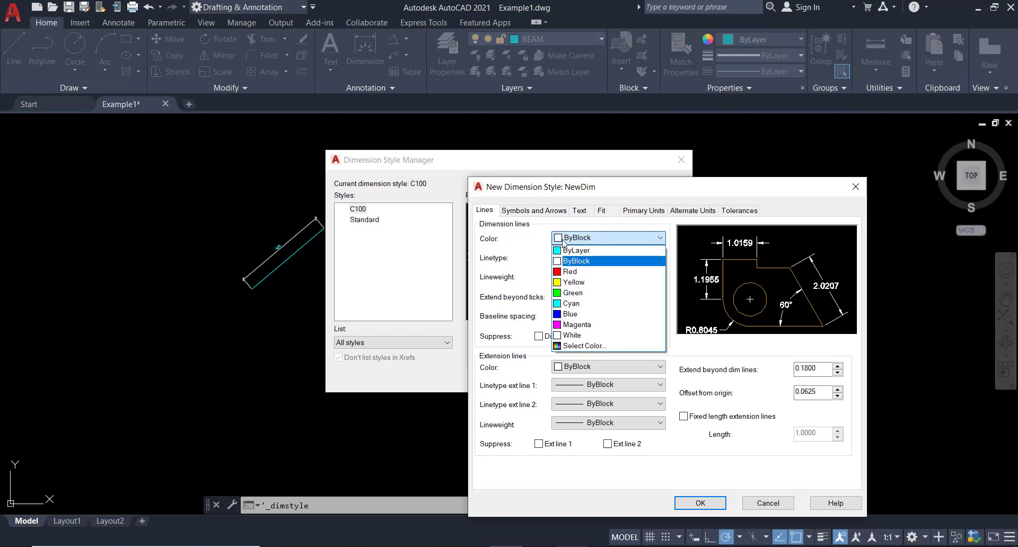
click(563, 243)
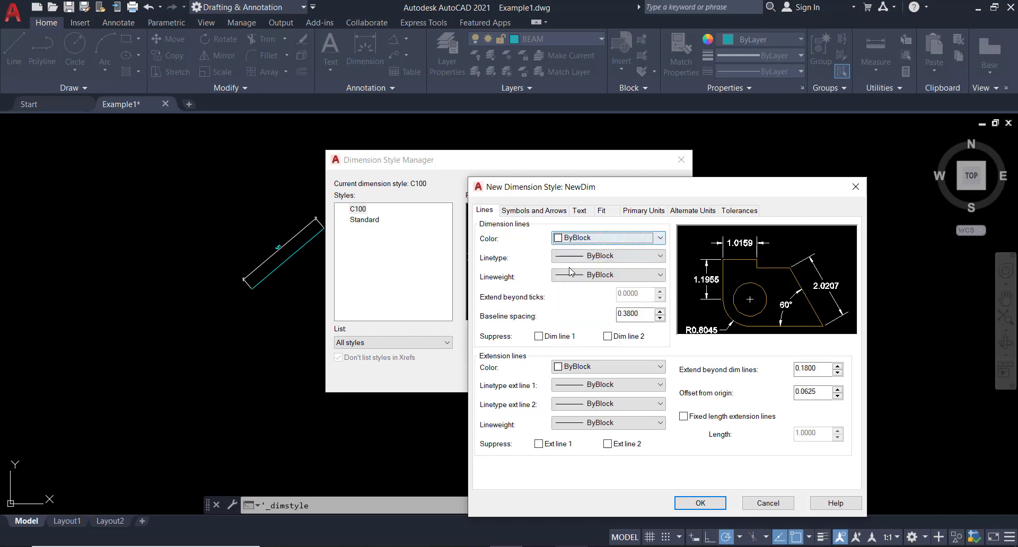
click(569, 258)
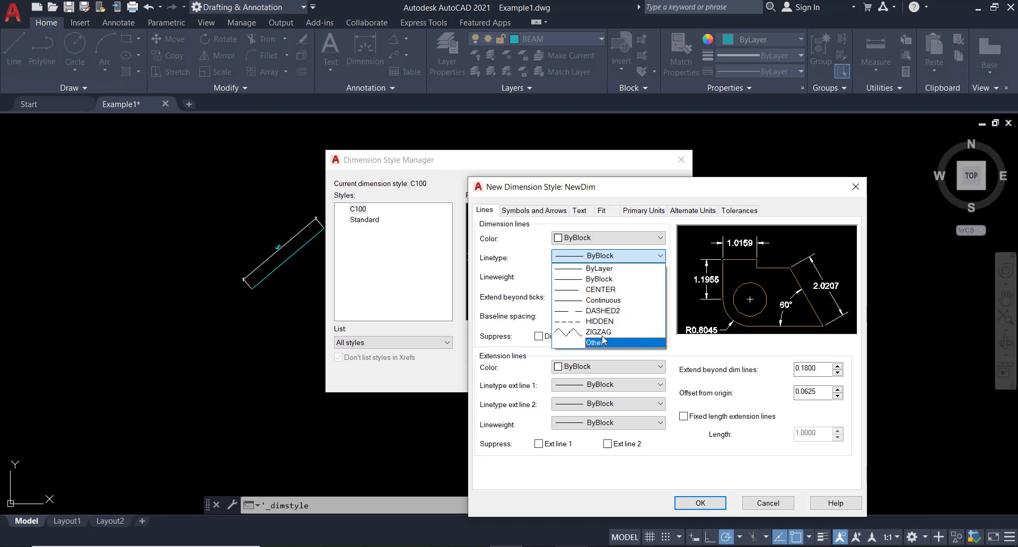
click(524, 279)
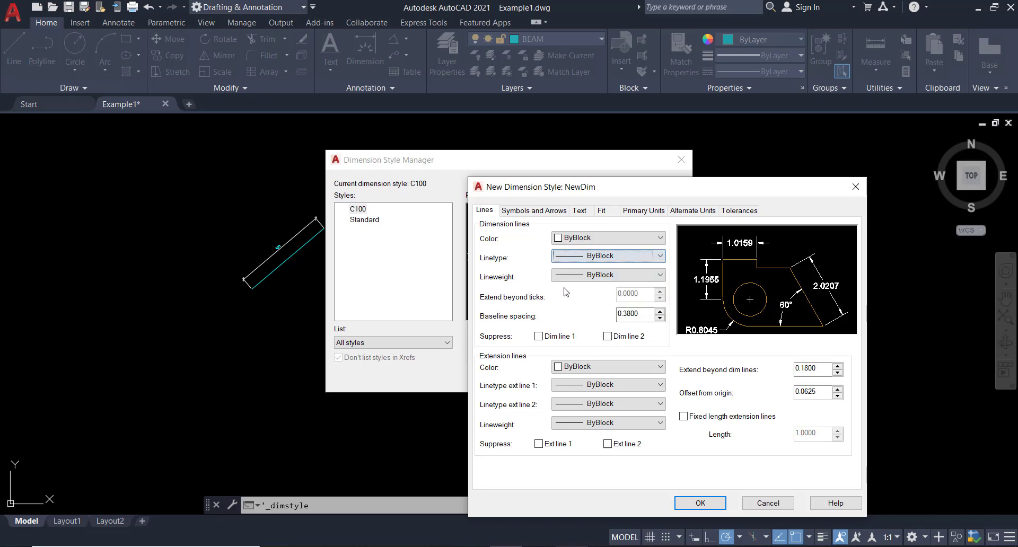
click(598, 275)
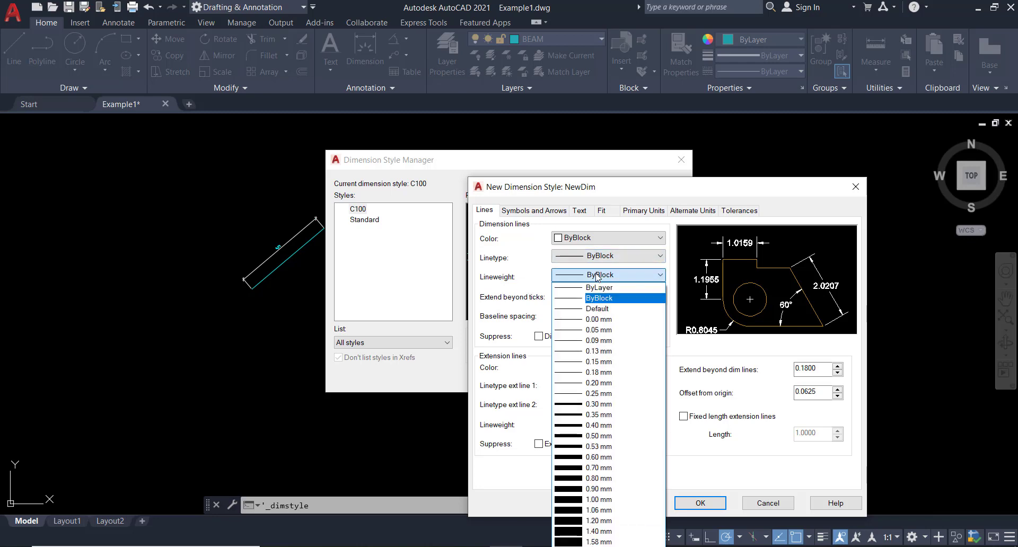
click(610, 275)
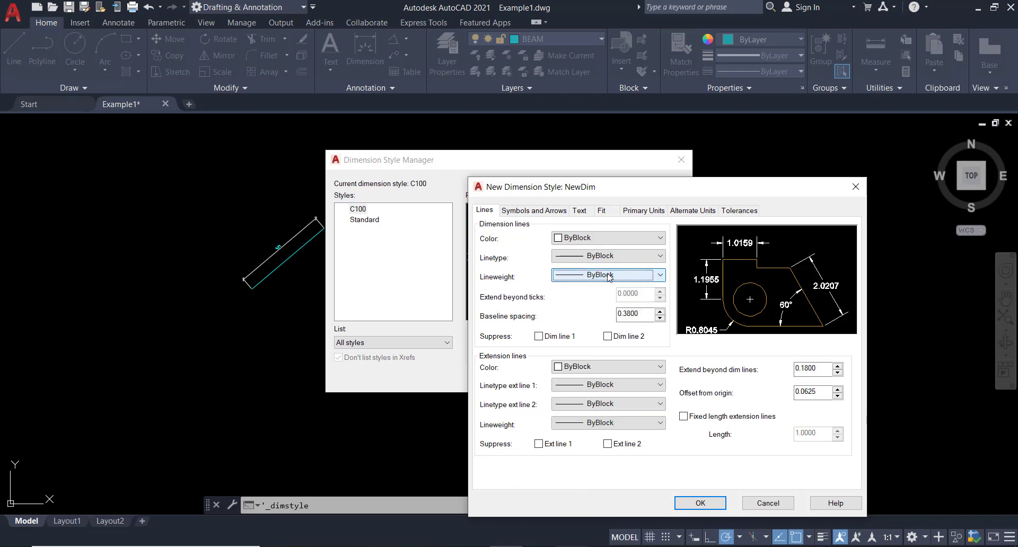
drag(612, 188, 589, 173)
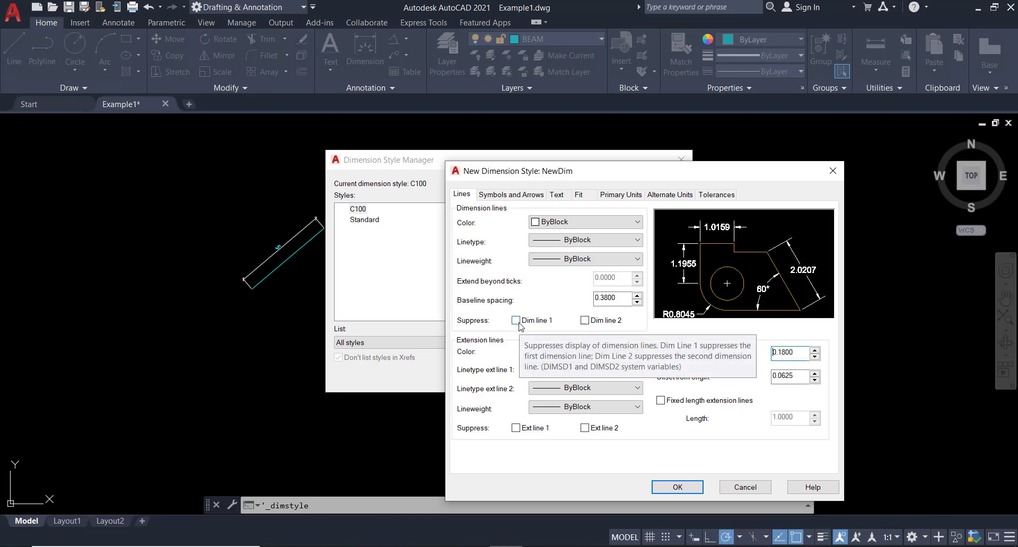
click(516, 320)
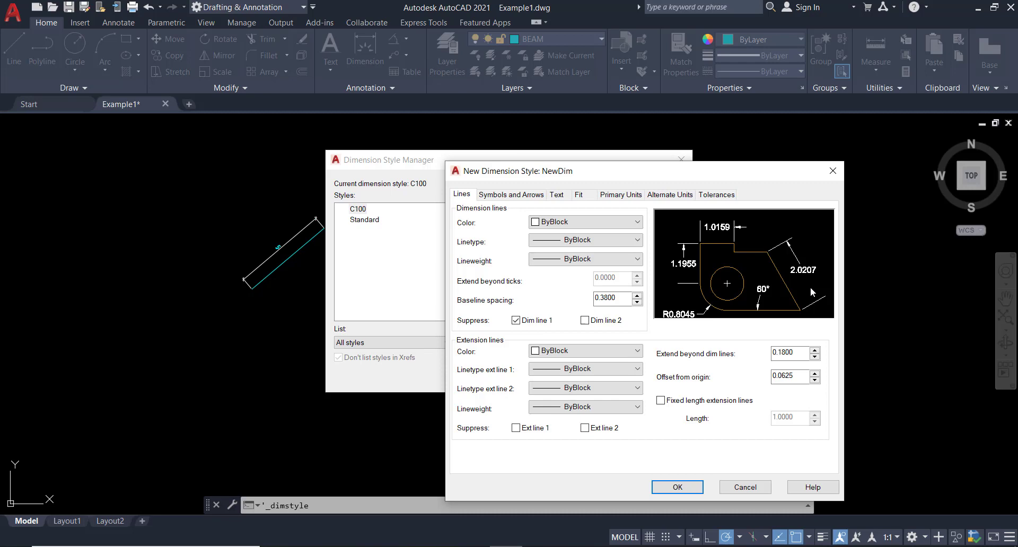
click(584, 321)
click(516, 322)
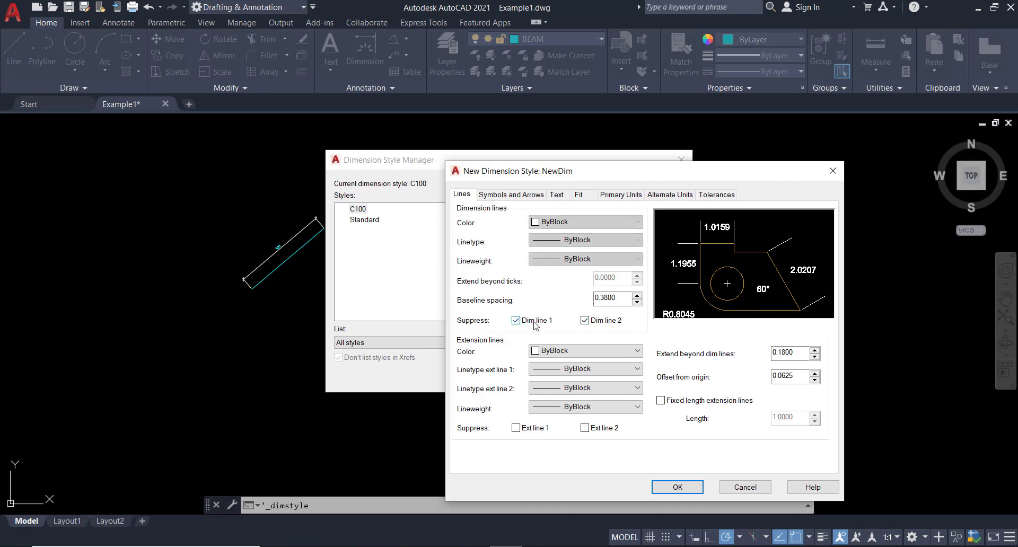
click(585, 321)
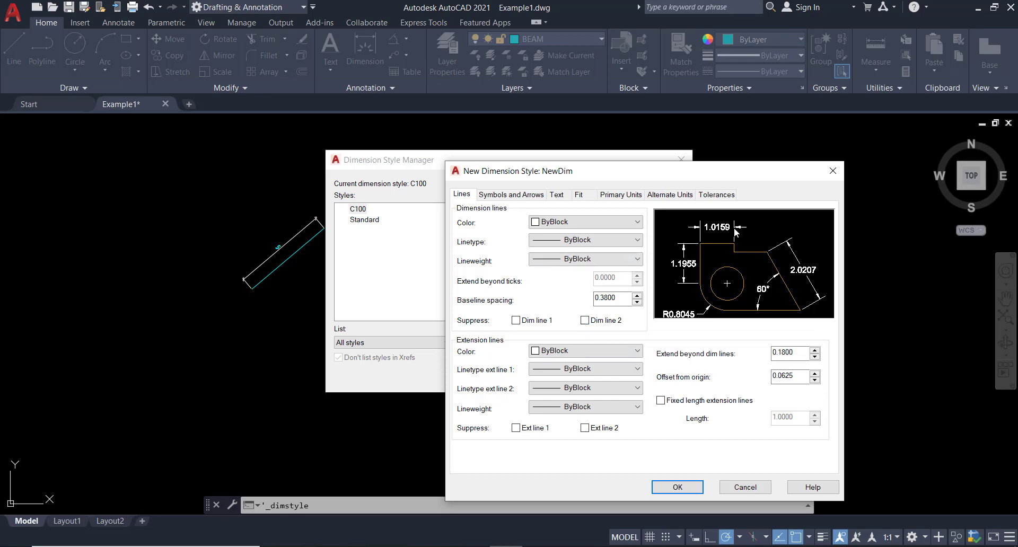
click(549, 372)
click(577, 392)
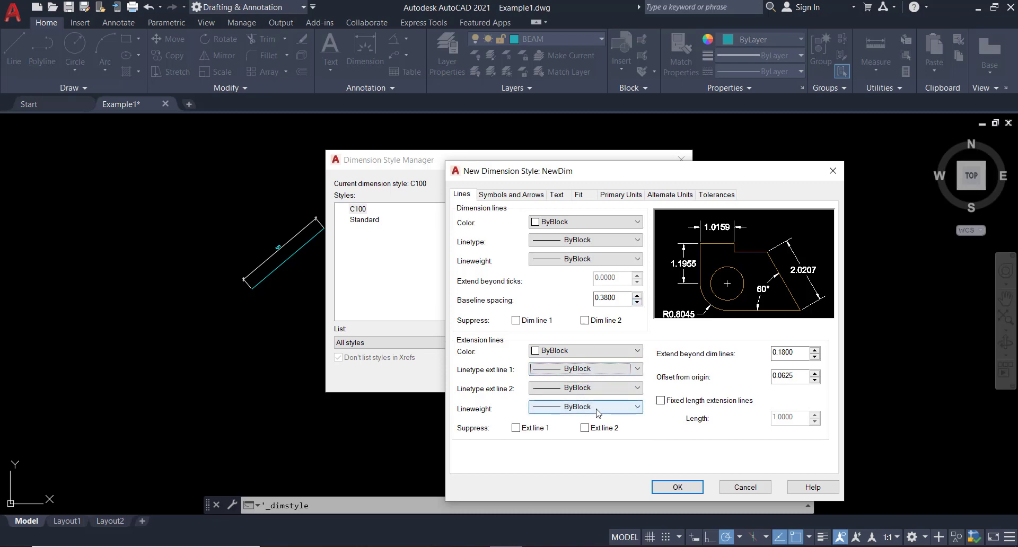
click(515, 429)
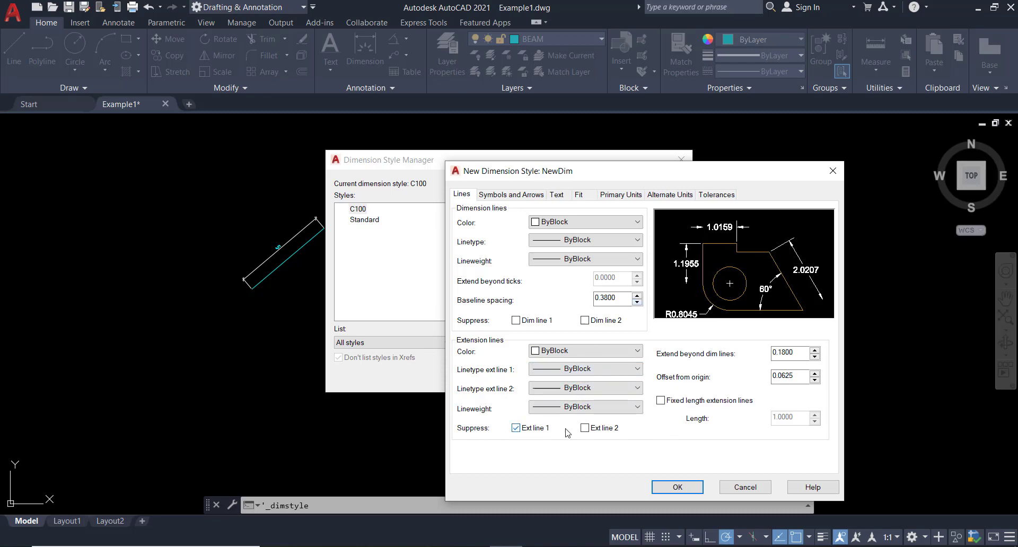
click(585, 428)
click(585, 428)
click(515, 428)
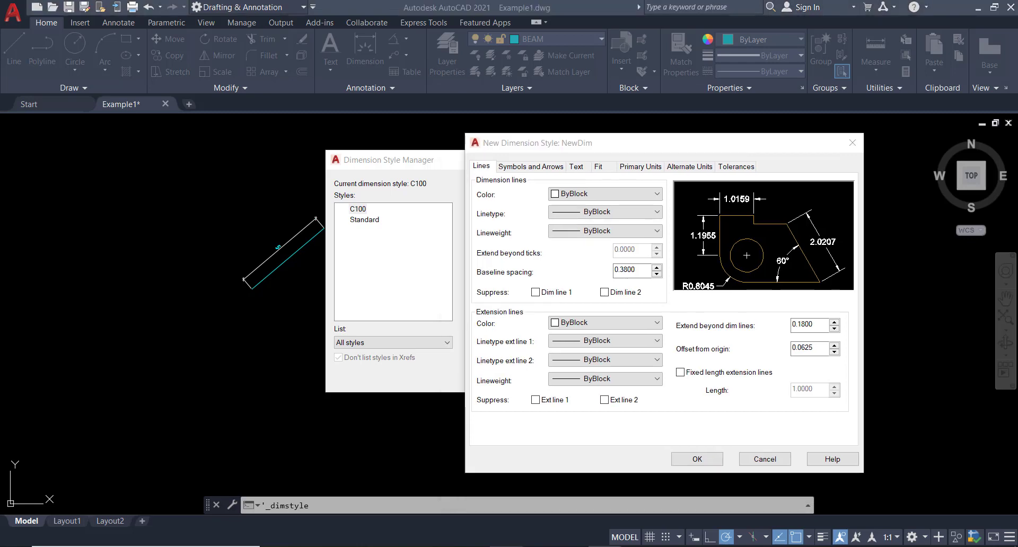
- Set Extend beyond dim lines to 0.15 after trying 0.25, and Offset from origin to 0.1
drag(610, 171, 629, 143)
double_click(798, 325)
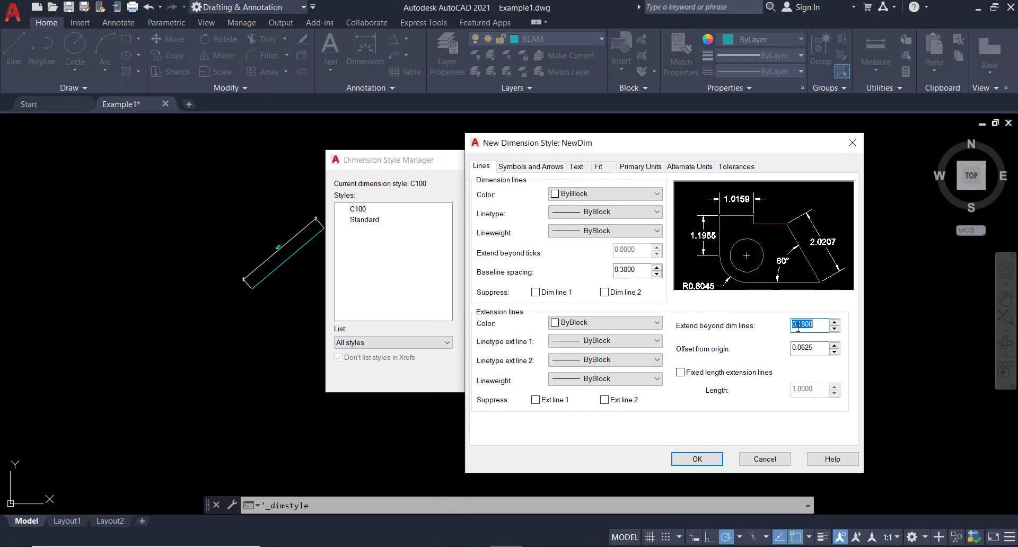
text(0.25)
click(815, 349)
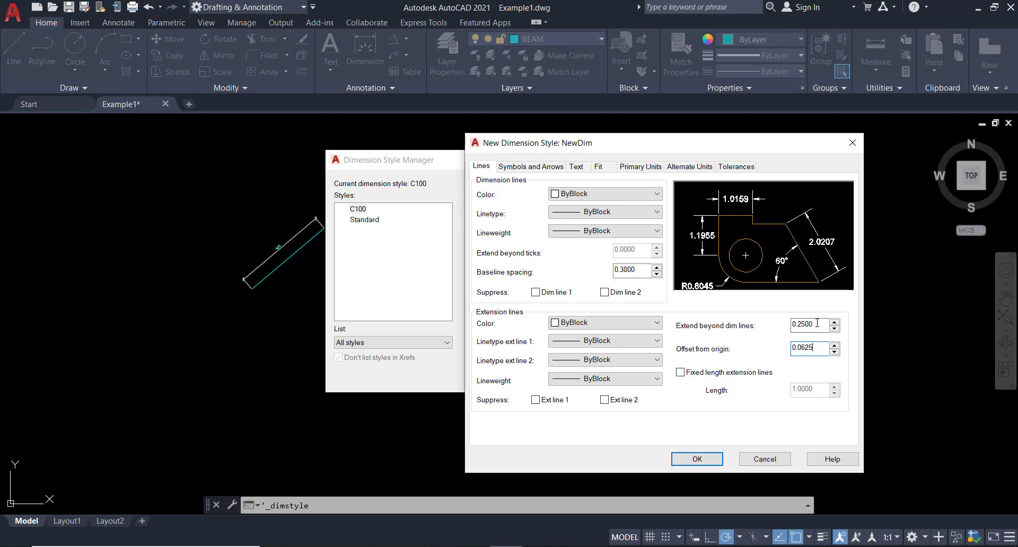
drag(817, 323, 789, 325)
text(0.15)
click(795, 350)
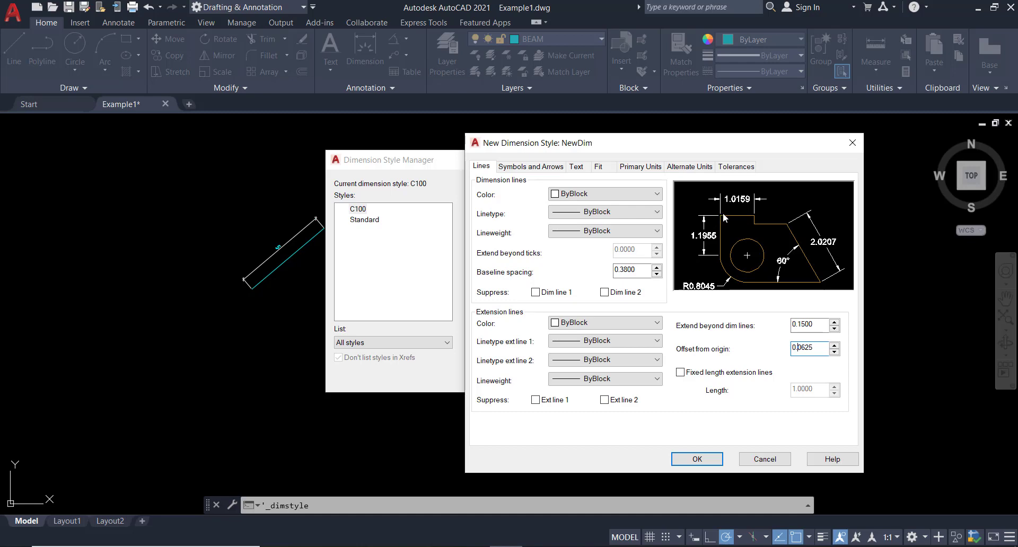
click(812, 349)
double_click(805, 351)
text(0.1)
click(805, 324)
- Set NewDim's arrowheads to Architectural tick, keeping center marks at Mark
click(528, 168)
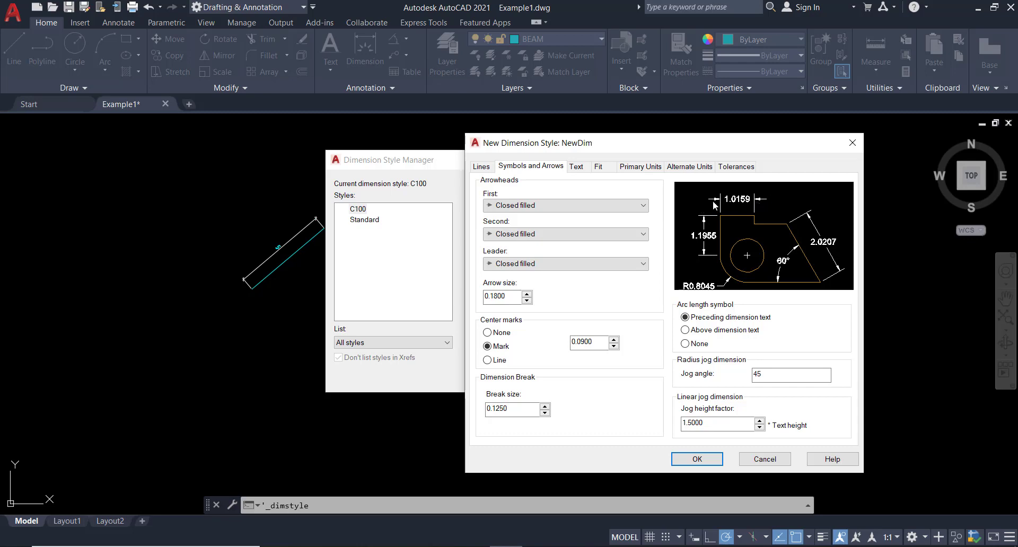
click(513, 208)
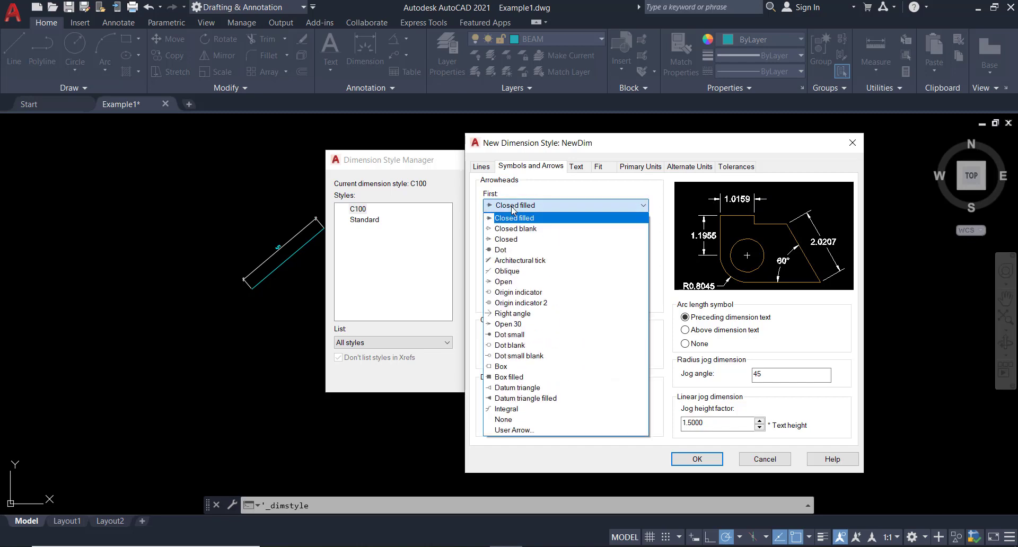
click(506, 262)
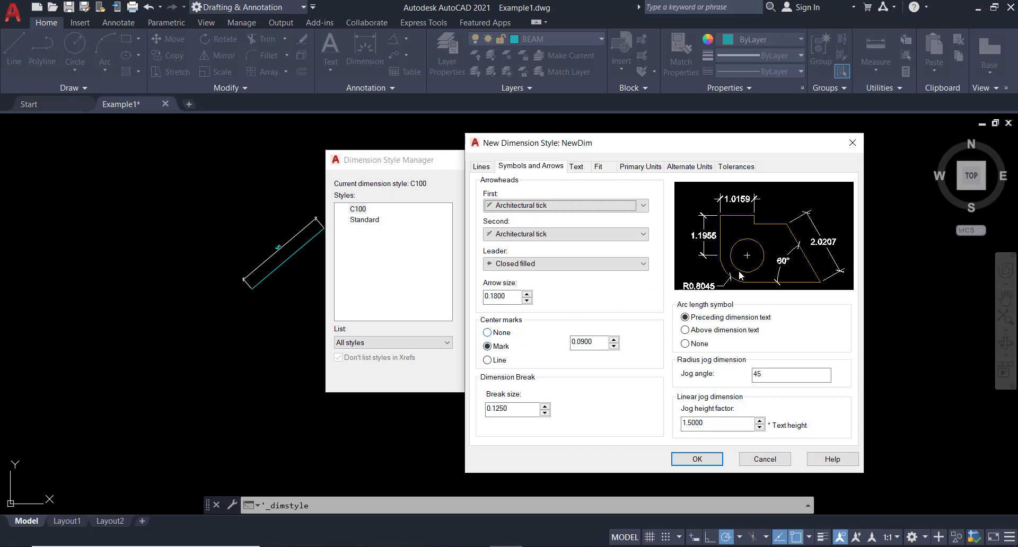
click(487, 361)
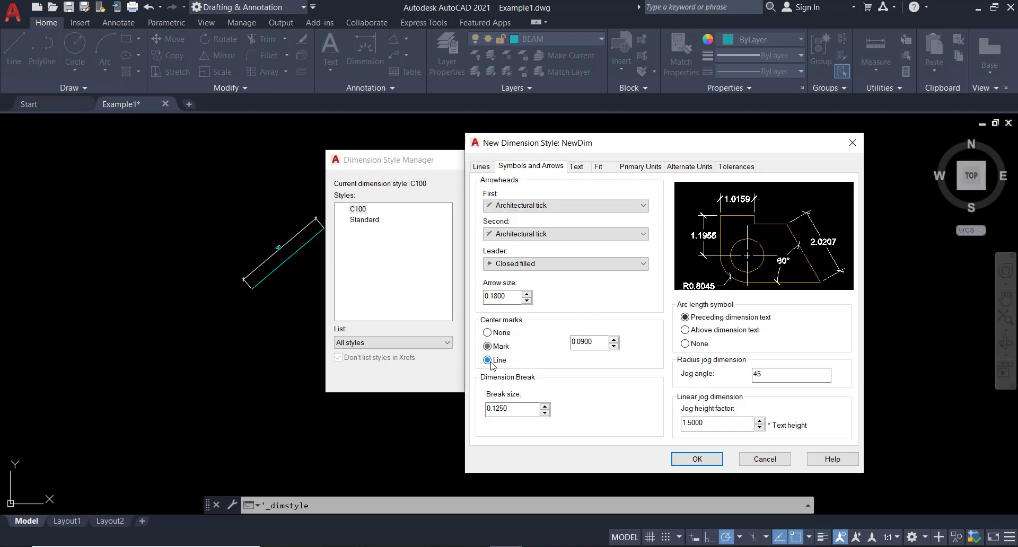
click(498, 333)
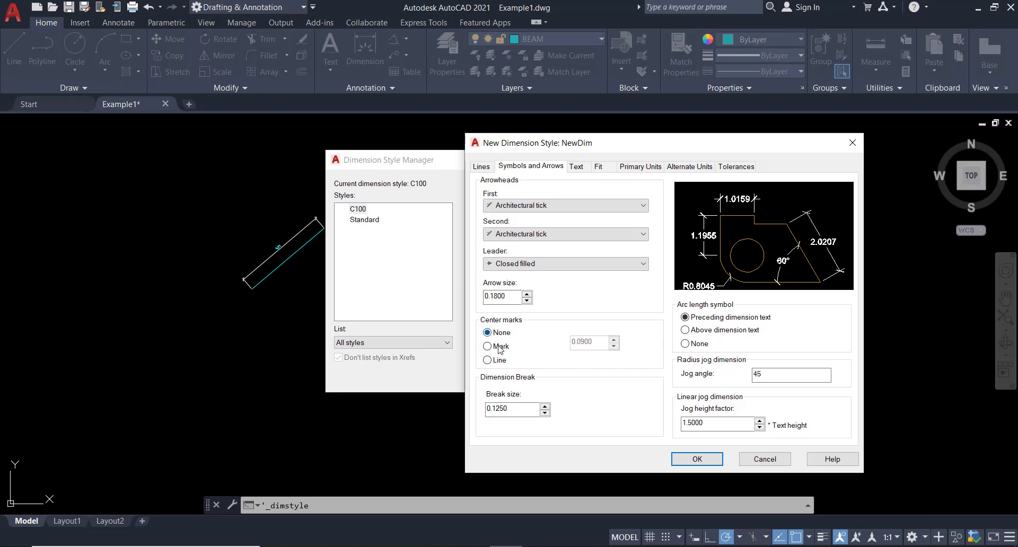
click(500, 348)
- Choose NewTextStyle from the Text style list on NewDim's Text tab
click(576, 167)
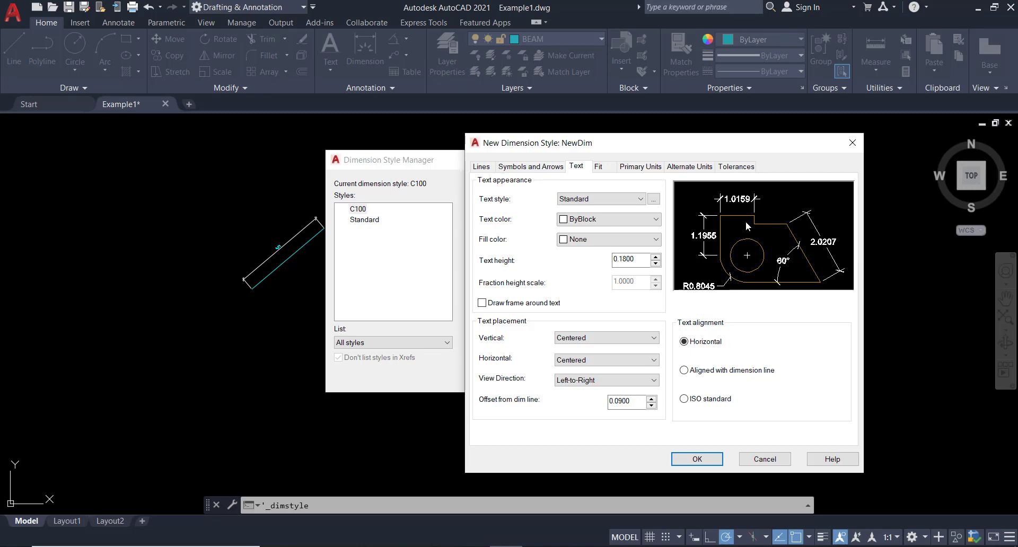
click(609, 200)
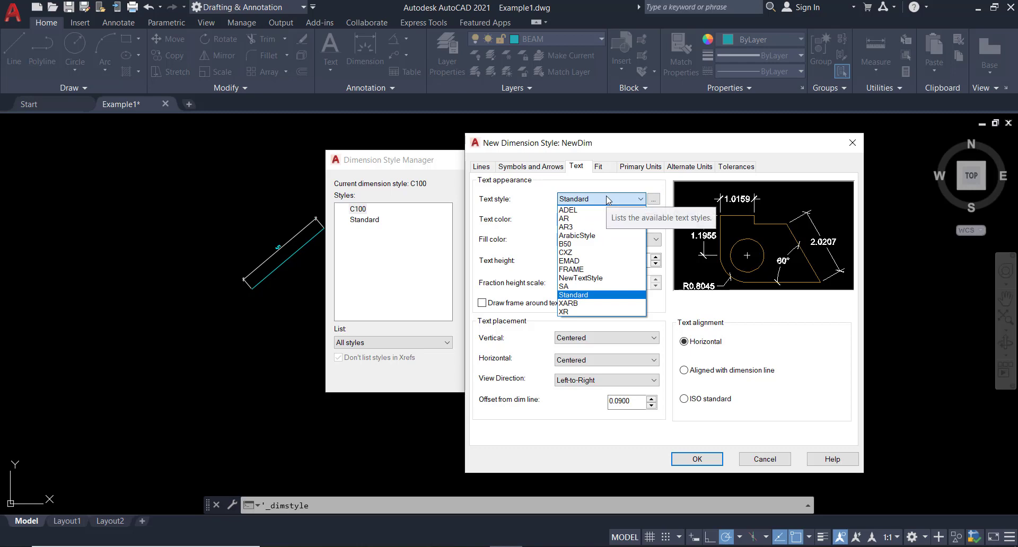
click(596, 201)
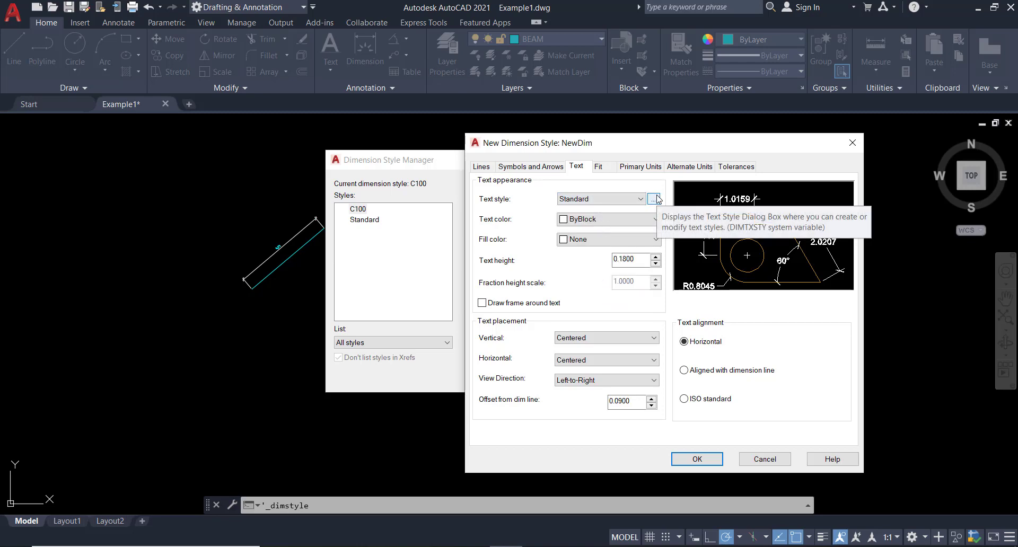
click(629, 201)
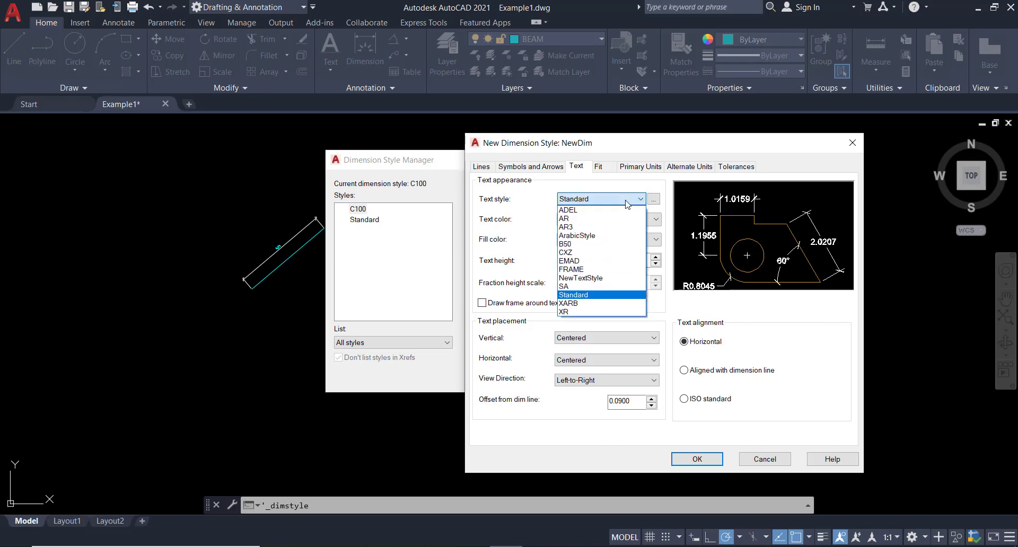
click(586, 281)
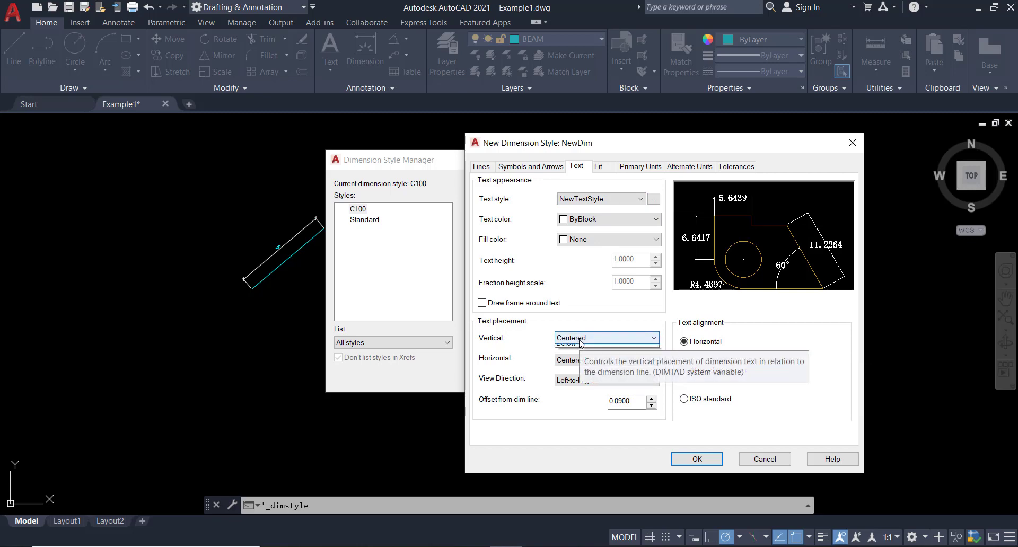
- Try the Vertical text placement options Outside, Below and Centered, then settle on Above
click(580, 342)
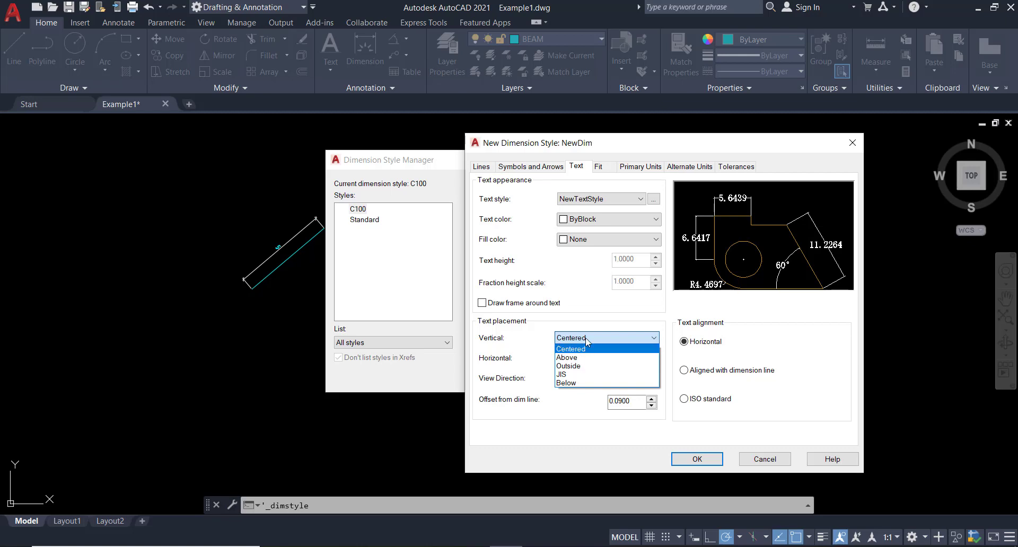
click(586, 348)
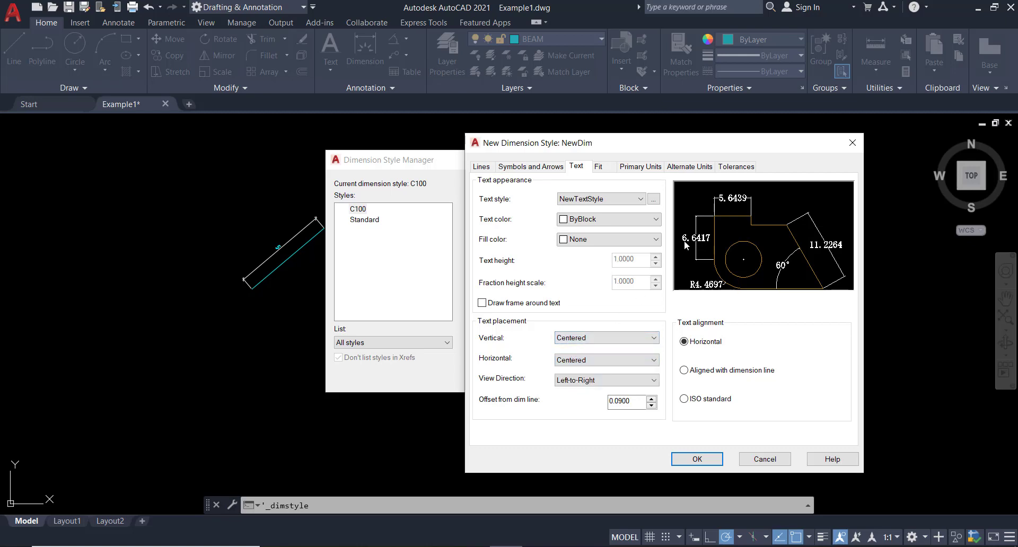
click(615, 338)
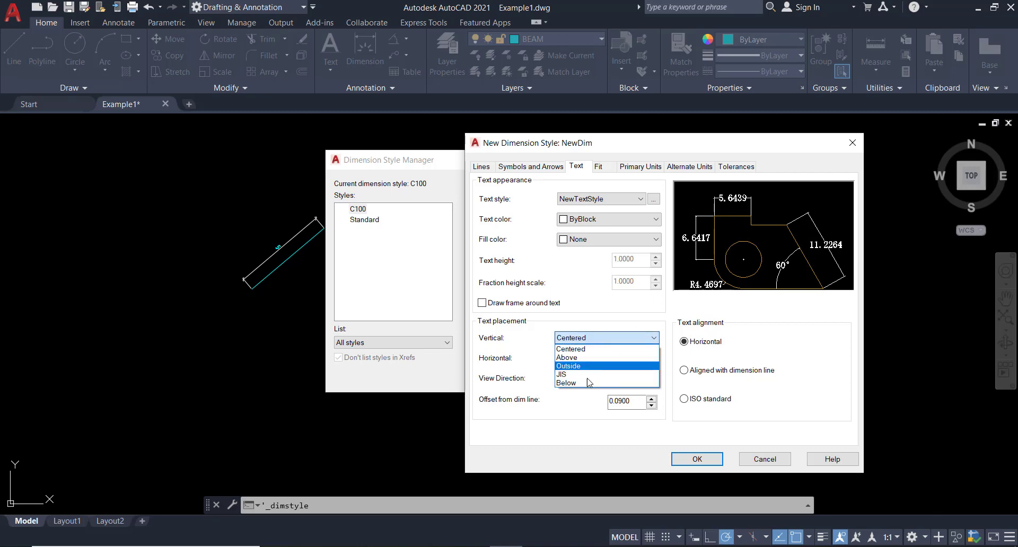
click(586, 358)
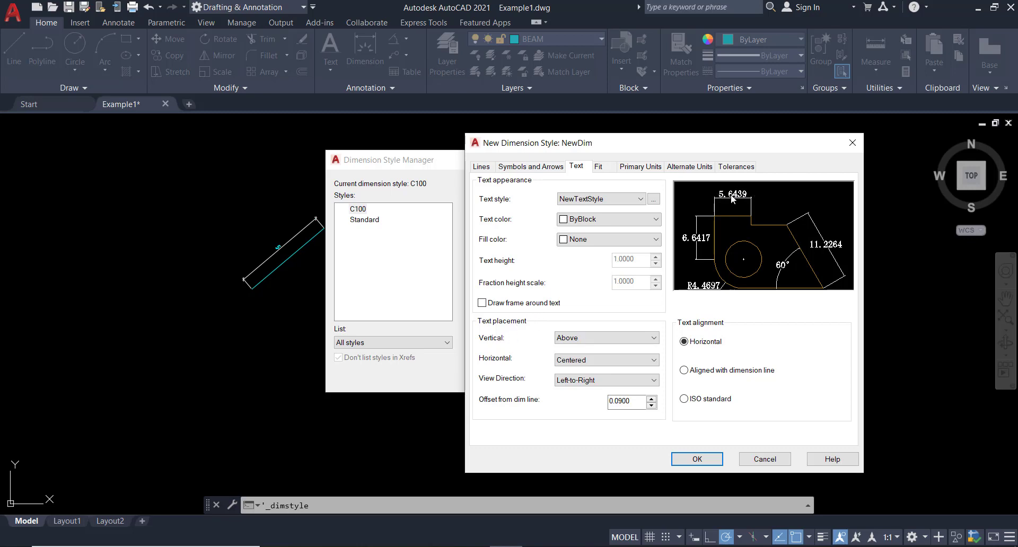
click(594, 340)
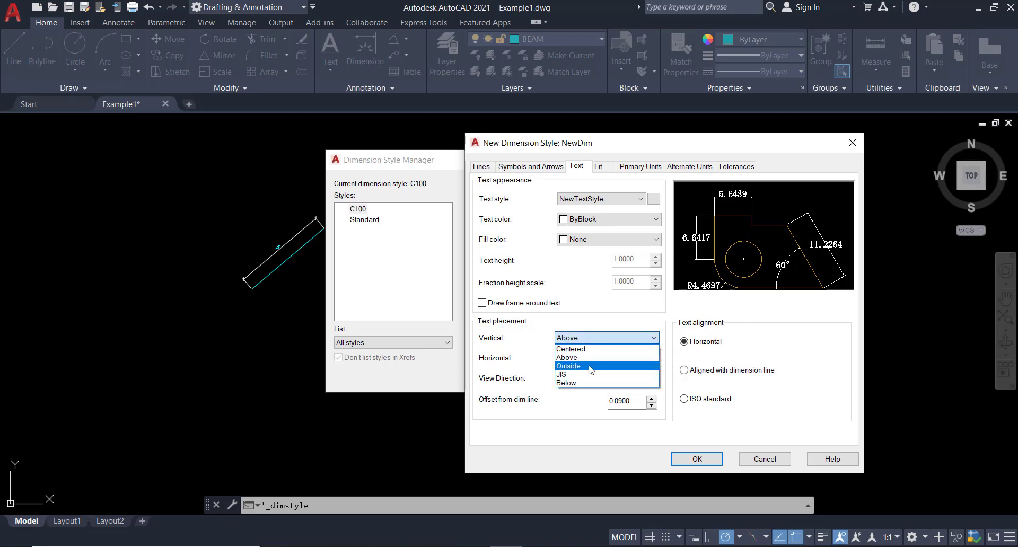
click(594, 366)
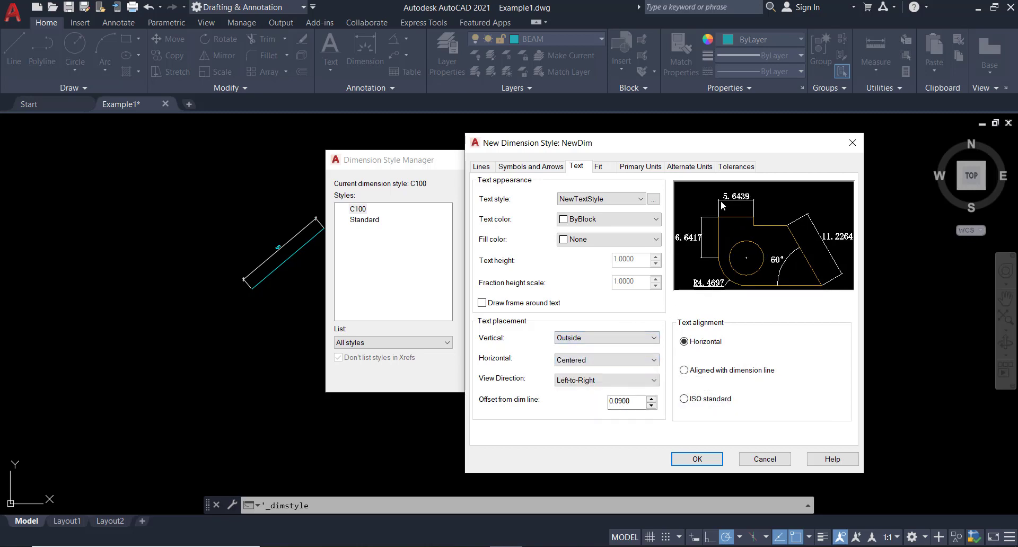
click(652, 339)
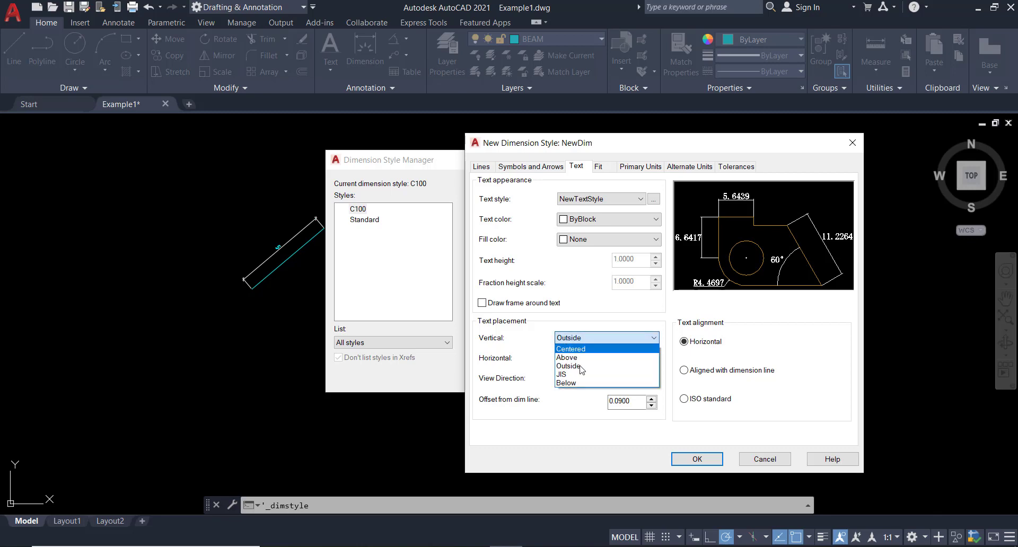
click(580, 384)
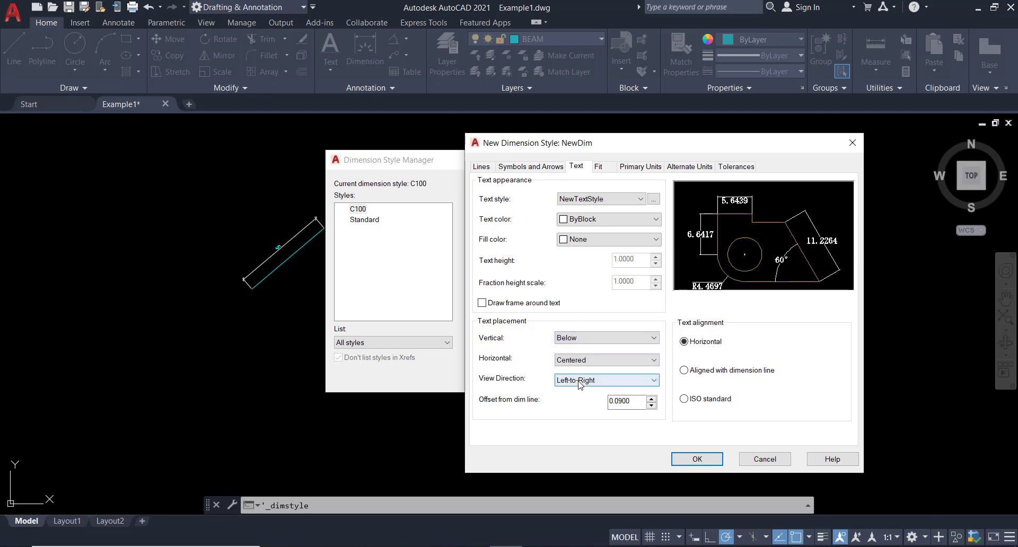
click(578, 339)
click(578, 350)
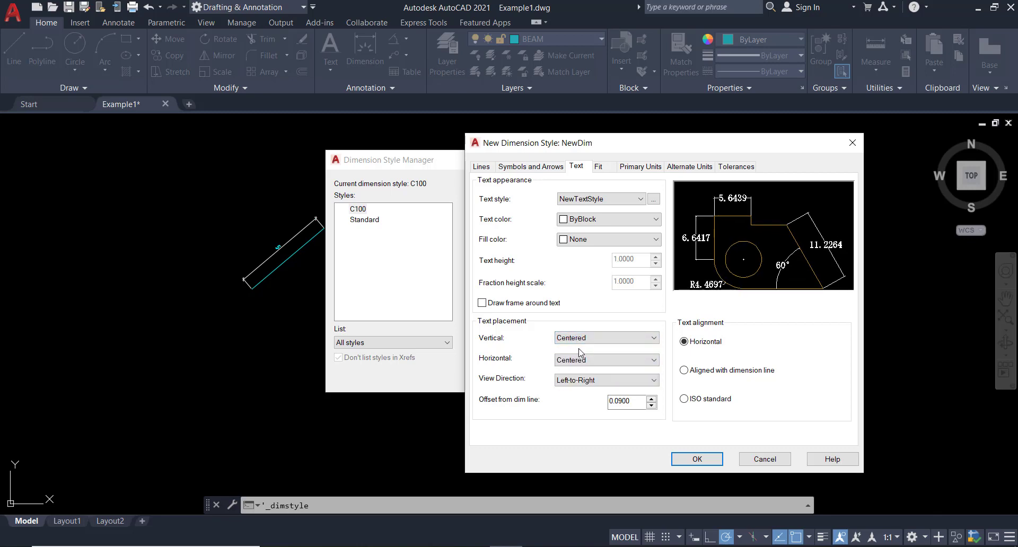
click(589, 343)
click(585, 360)
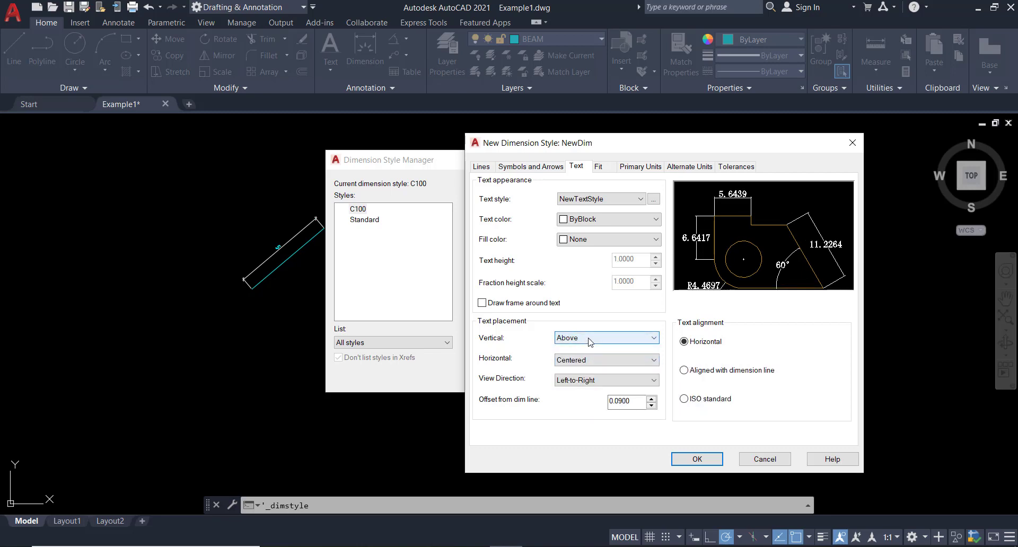
click(585, 361)
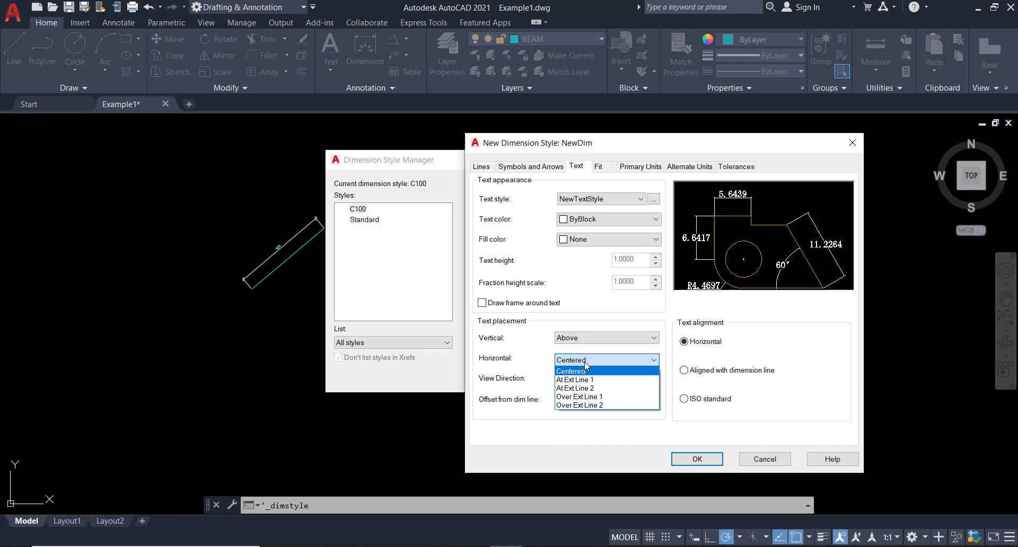
click(586, 363)
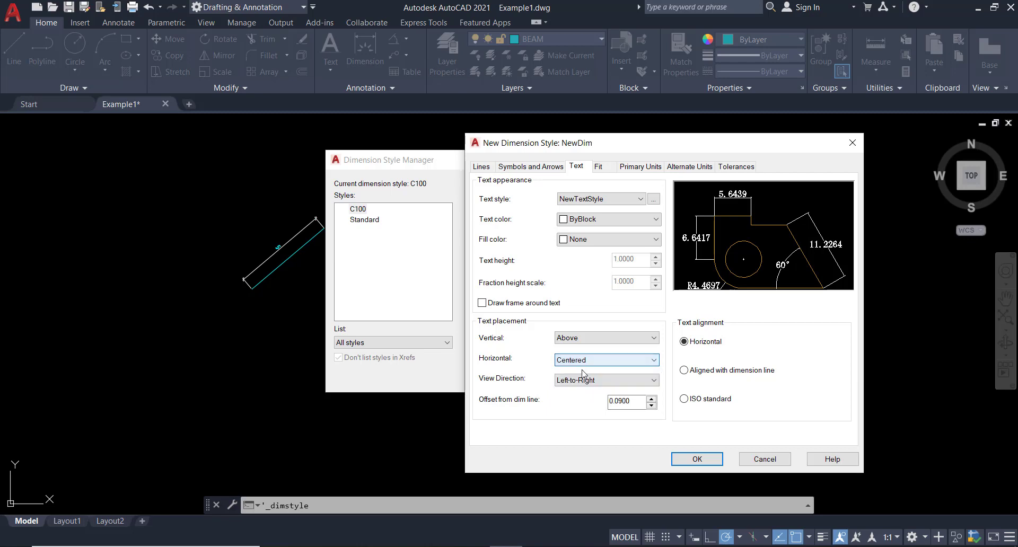
click(582, 381)
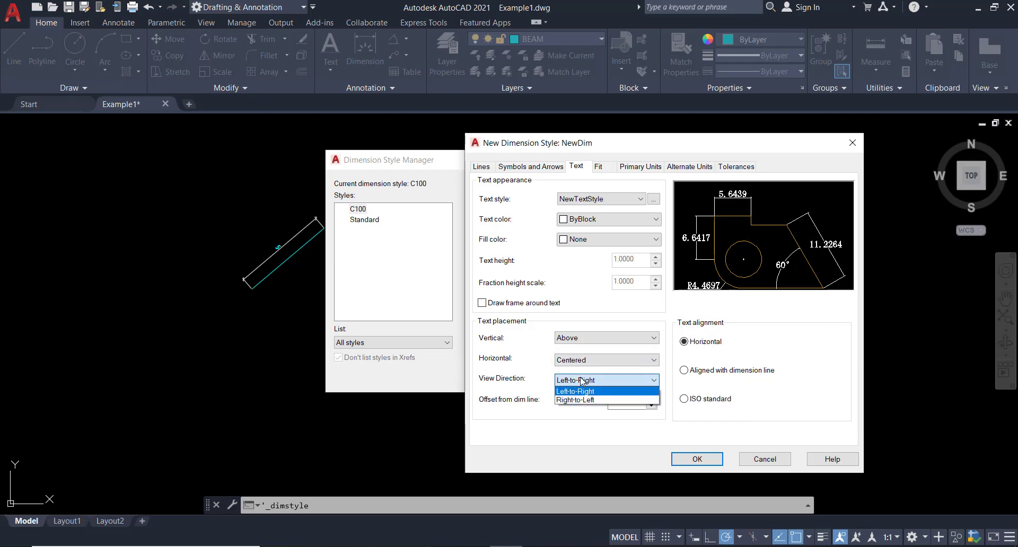
click(578, 383)
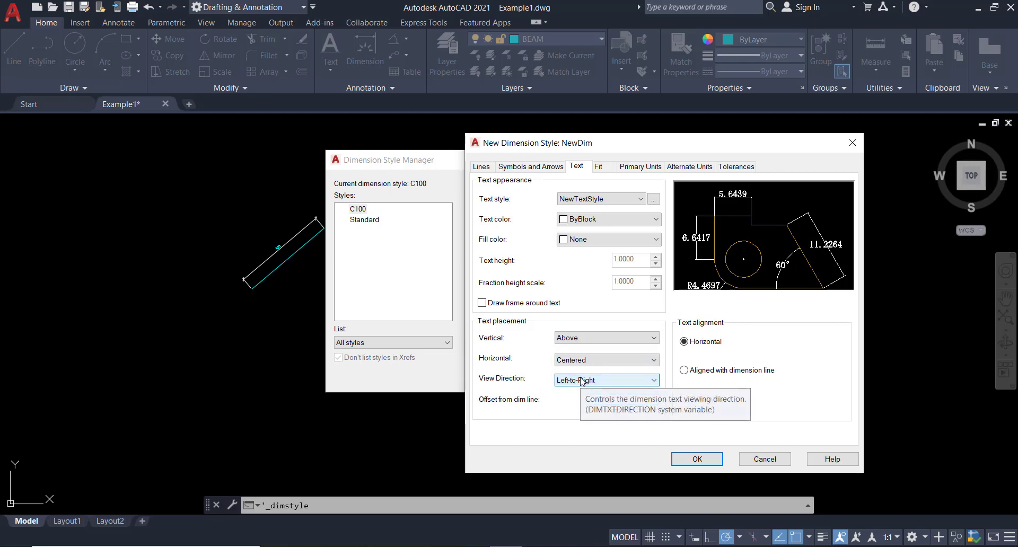
click(577, 384)
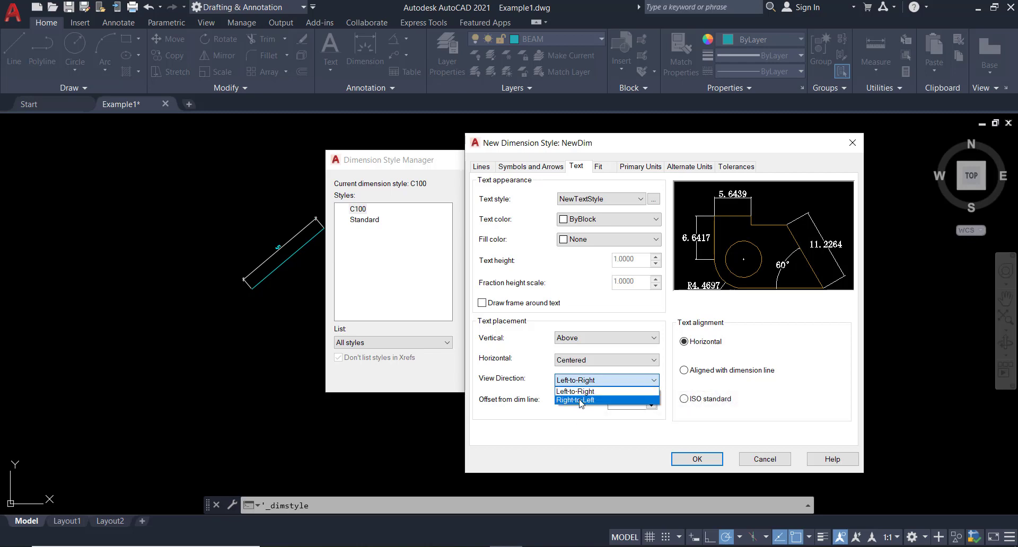
click(581, 402)
click(599, 382)
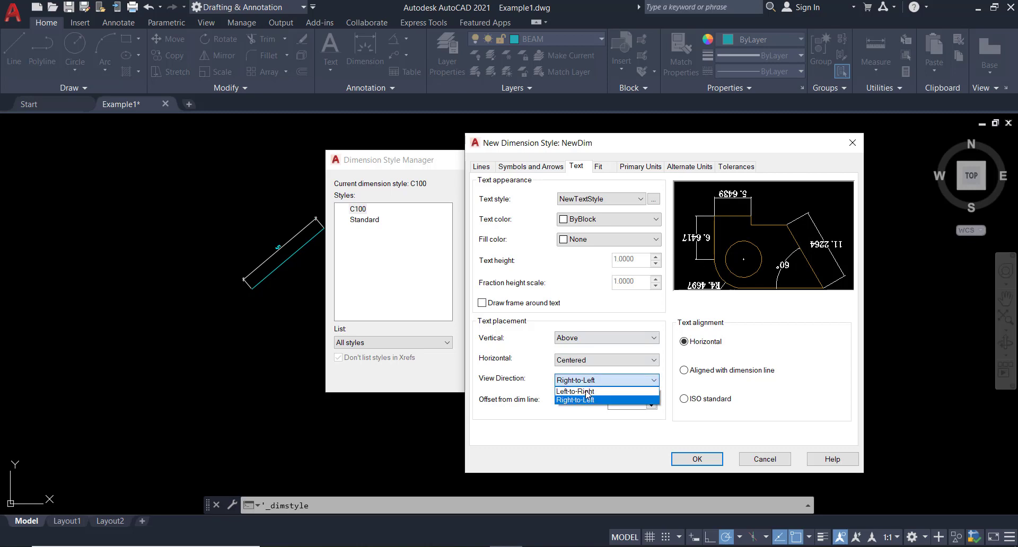
click(591, 391)
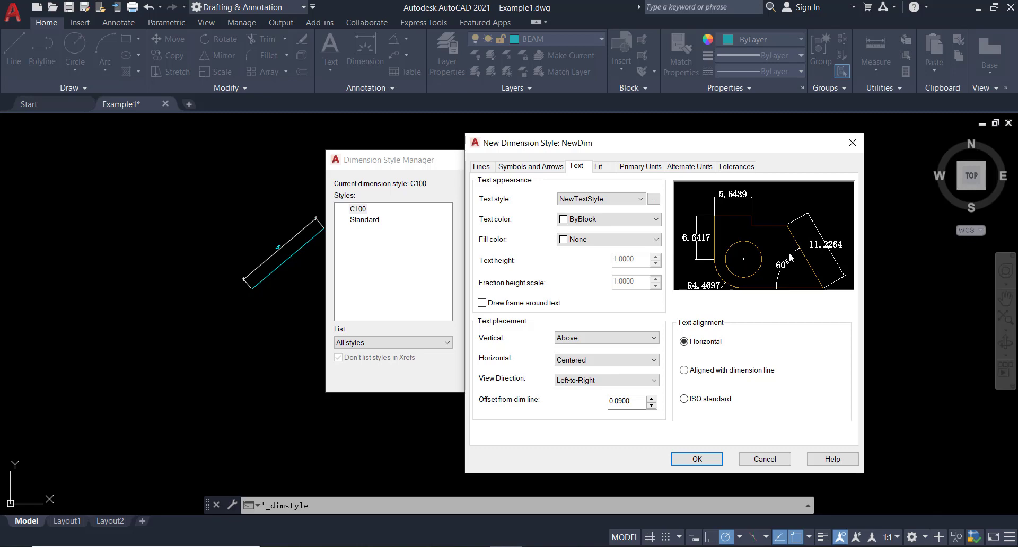
- Set Text alignment to 'Aligned with dimension line' after comparing it with Horizontal
click(721, 371)
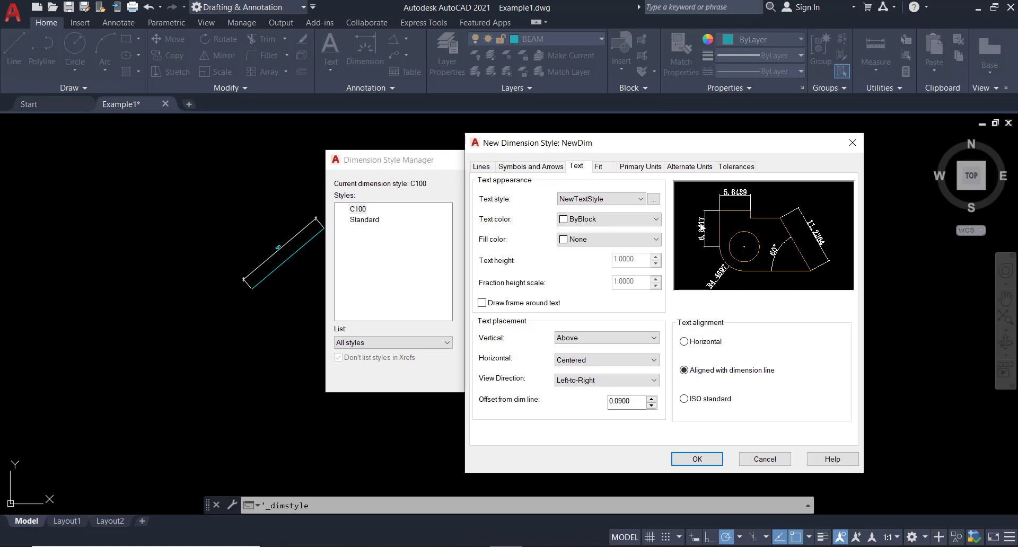
click(706, 344)
click(706, 371)
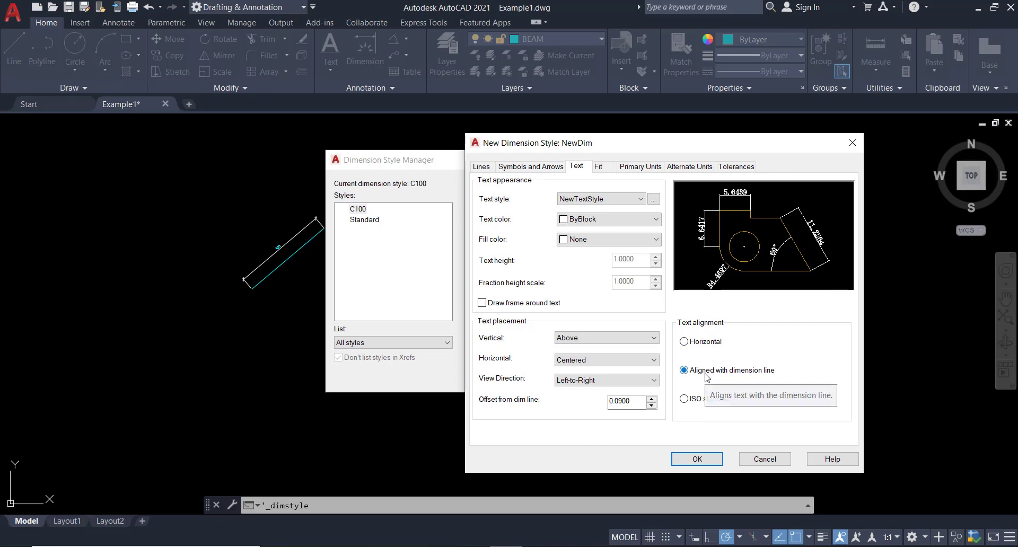
click(597, 167)
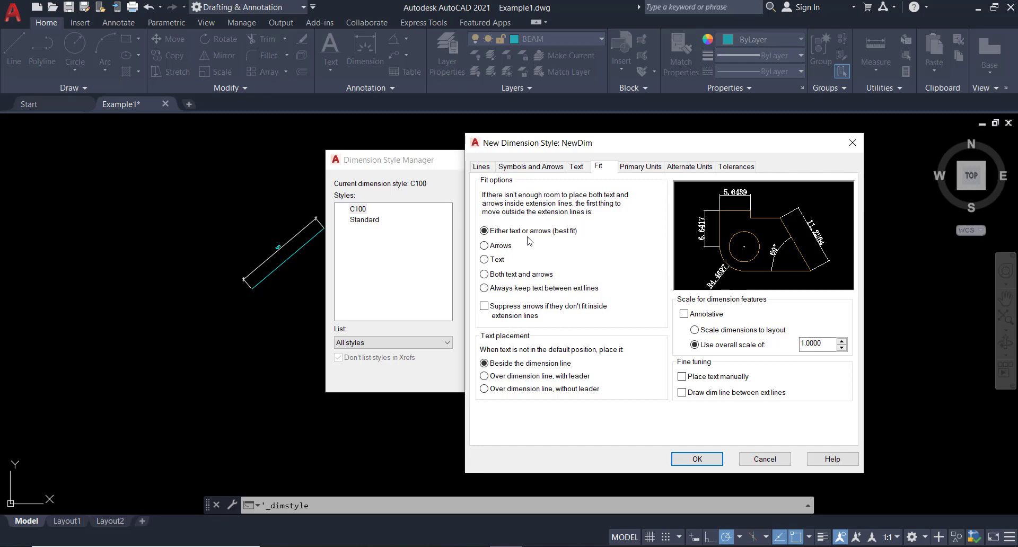
- Try the Arrows fit option, then revert to 'Either text or arrows (best fit)'
click(496, 247)
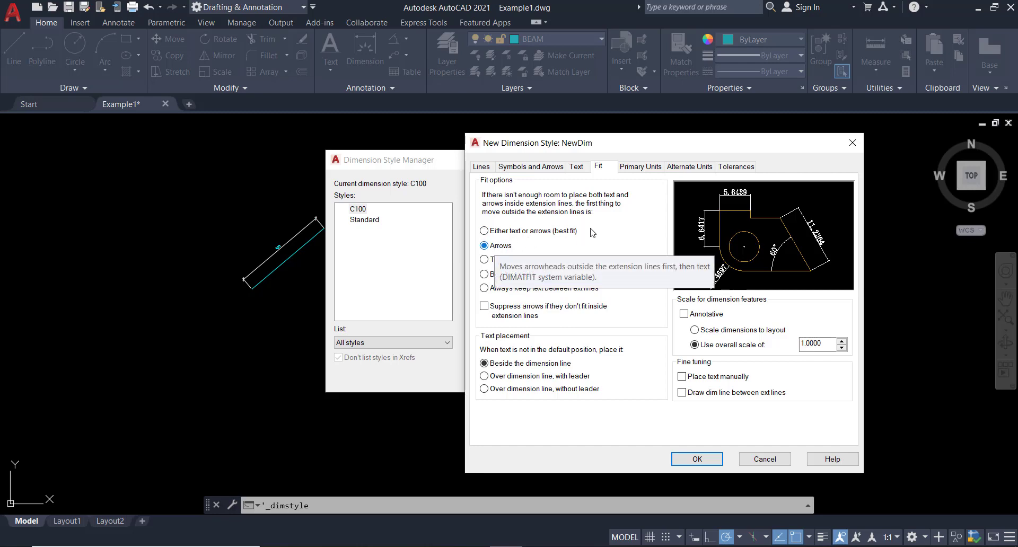
click(505, 233)
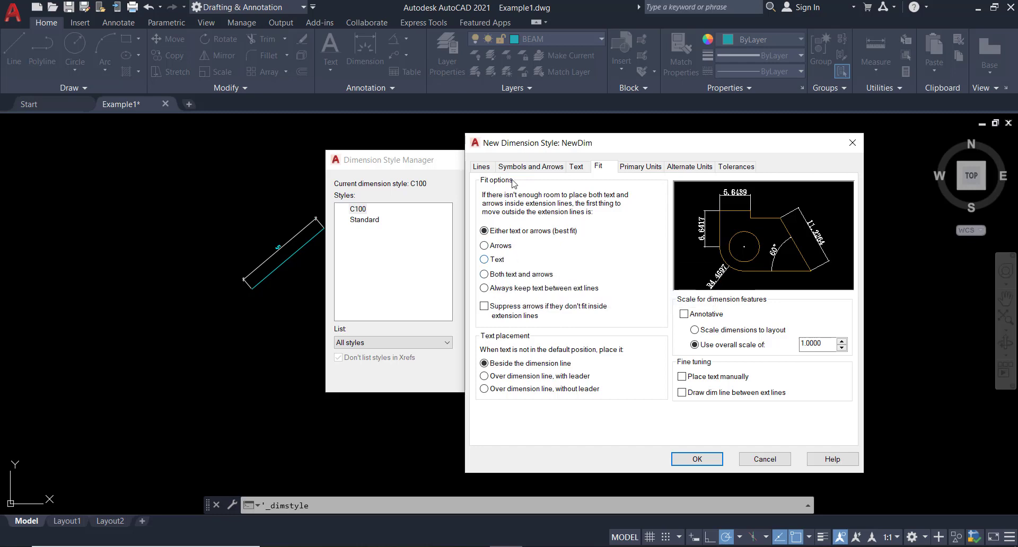
click(543, 171)
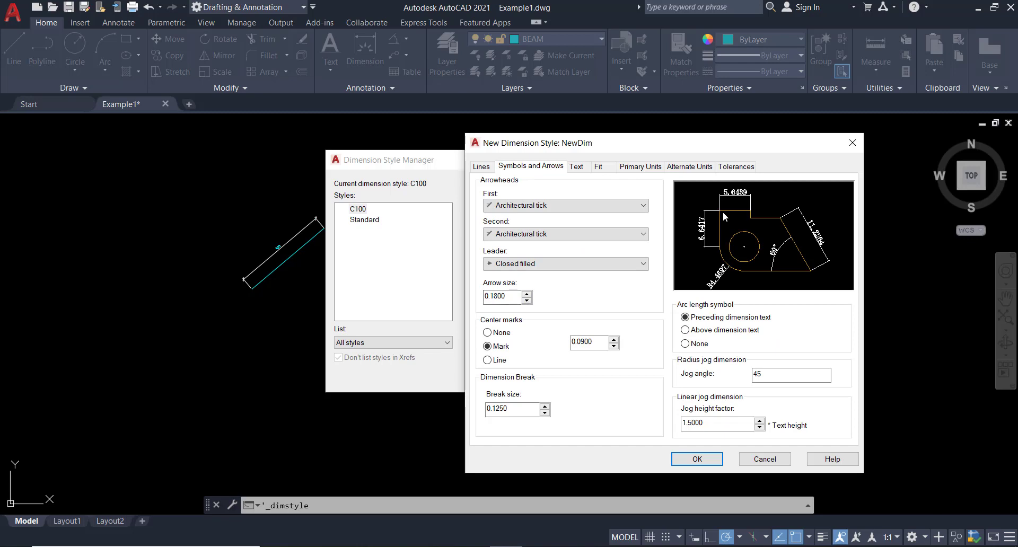
- Change NewDim's arrow size to 0.75 on the Symbols and Arrows tab
click(573, 169)
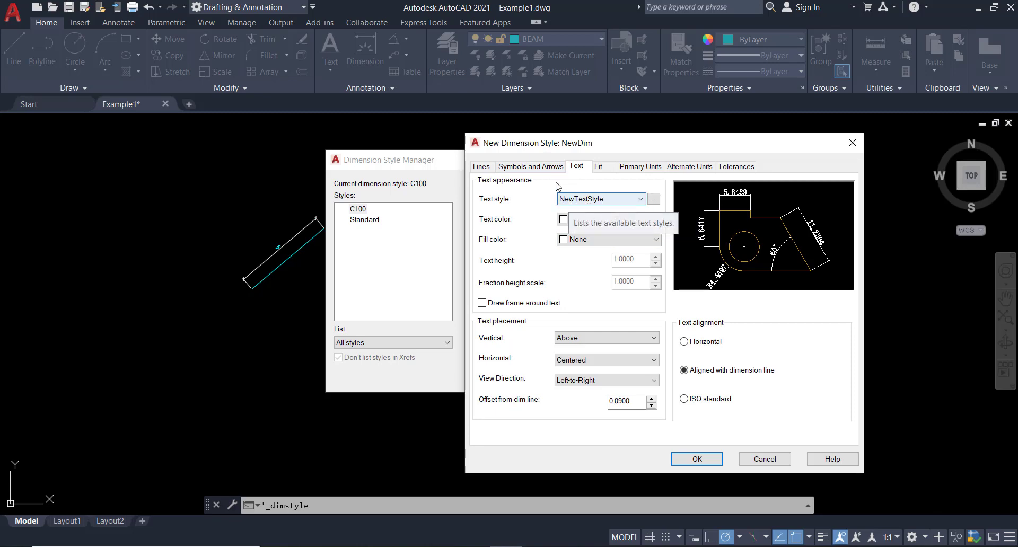
click(531, 166)
drag(508, 296, 467, 300)
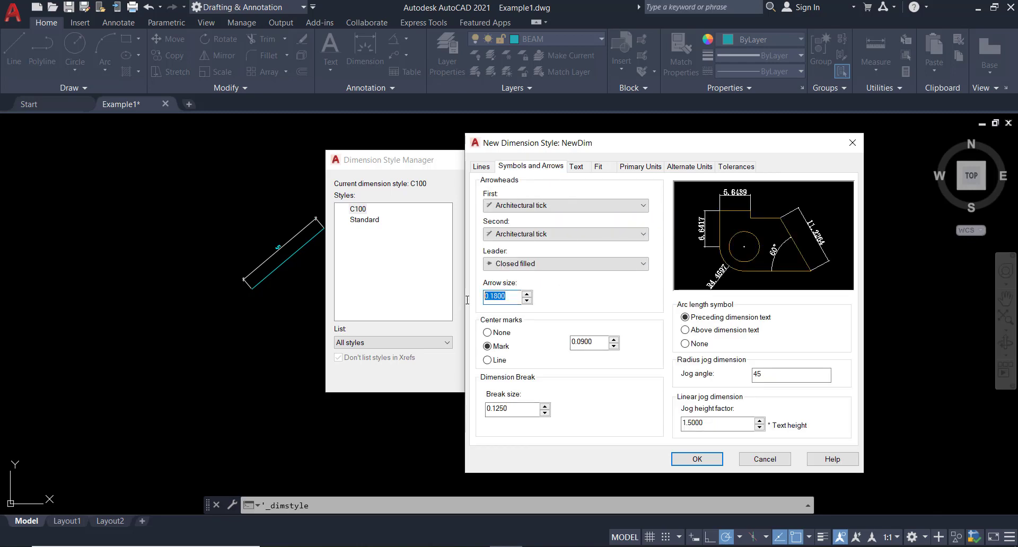
text(0.25)
click(583, 342)
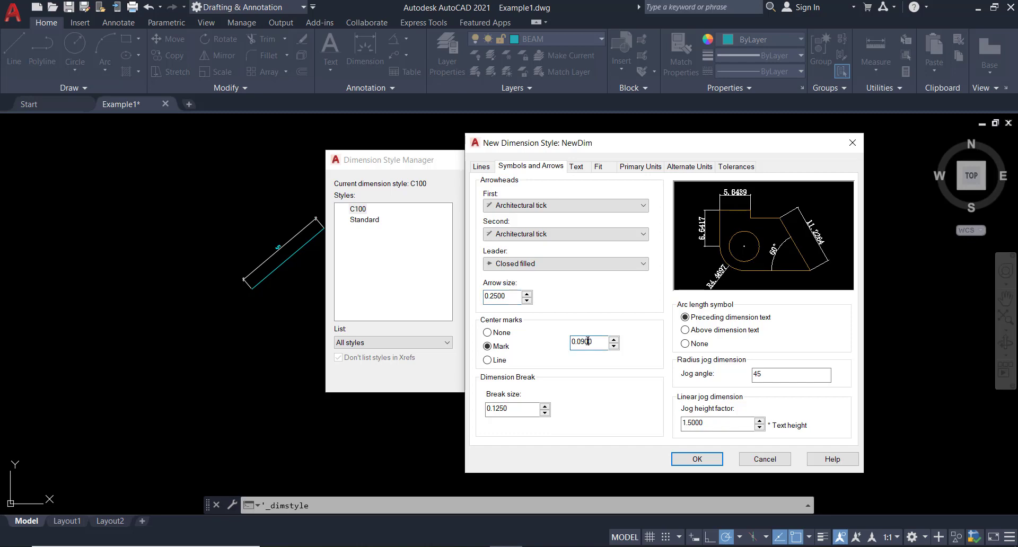
double_click(501, 296)
text(0)
click(573, 344)
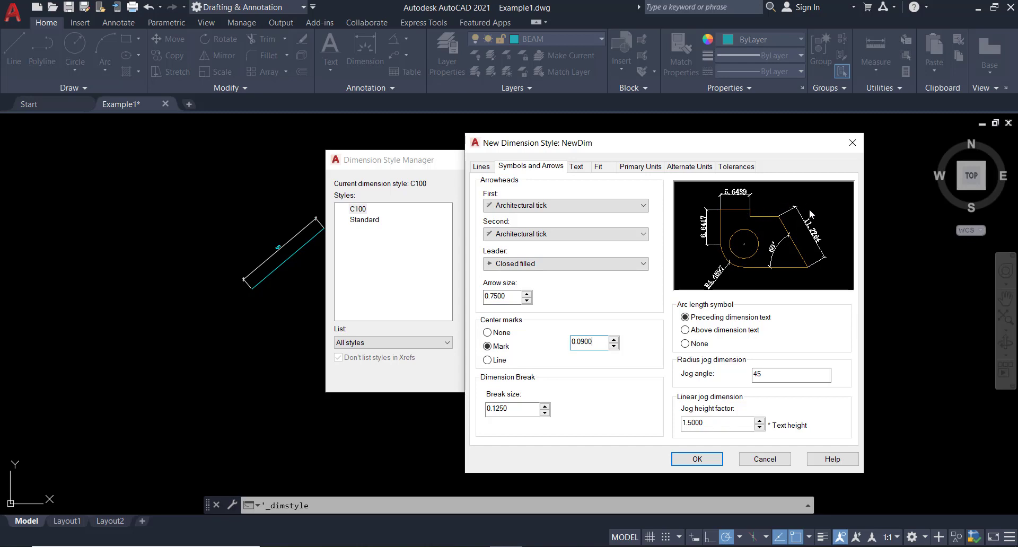
click(639, 167)
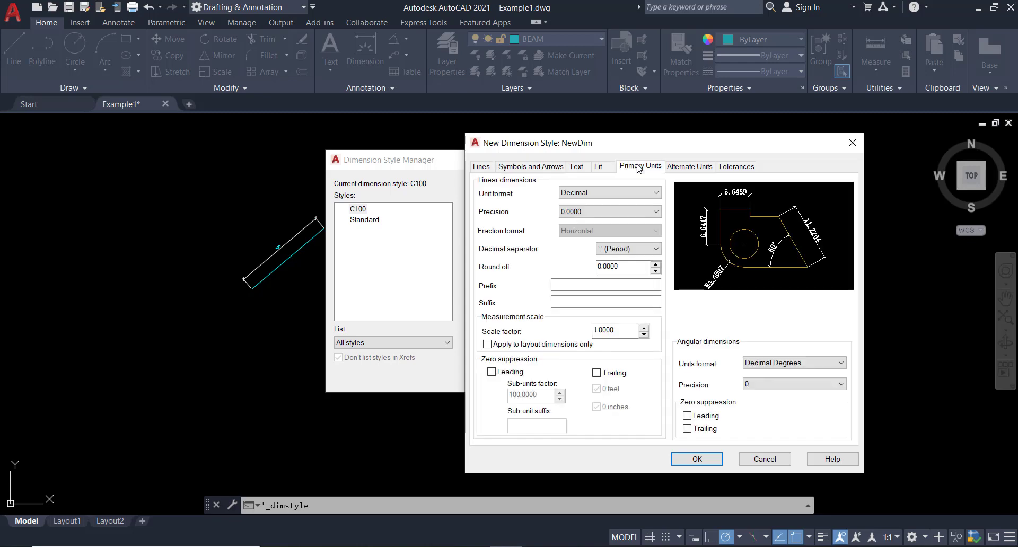
- Give NewDim Decimal unit format, 0.00 precision and a period decimal separator, then save it
click(602, 197)
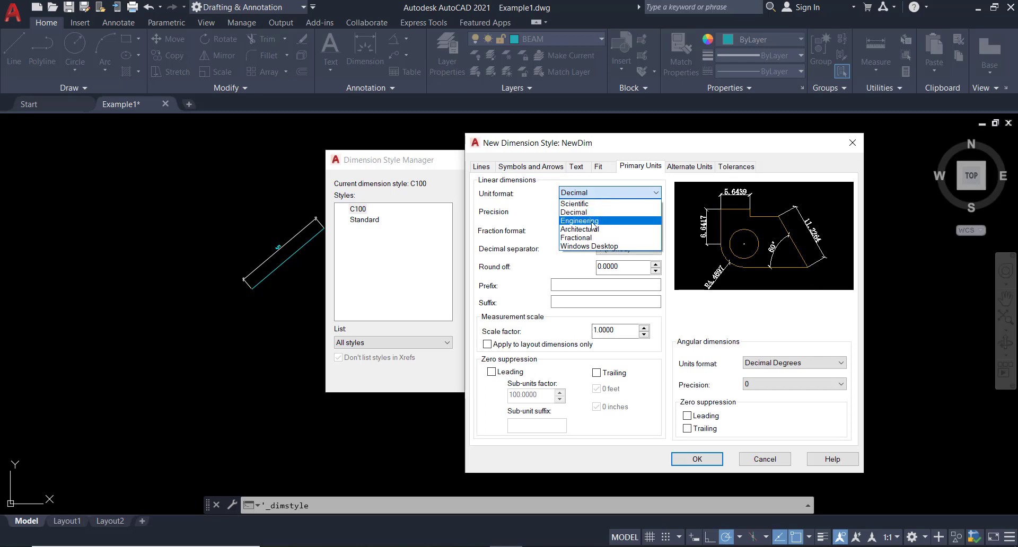
click(598, 221)
click(610, 192)
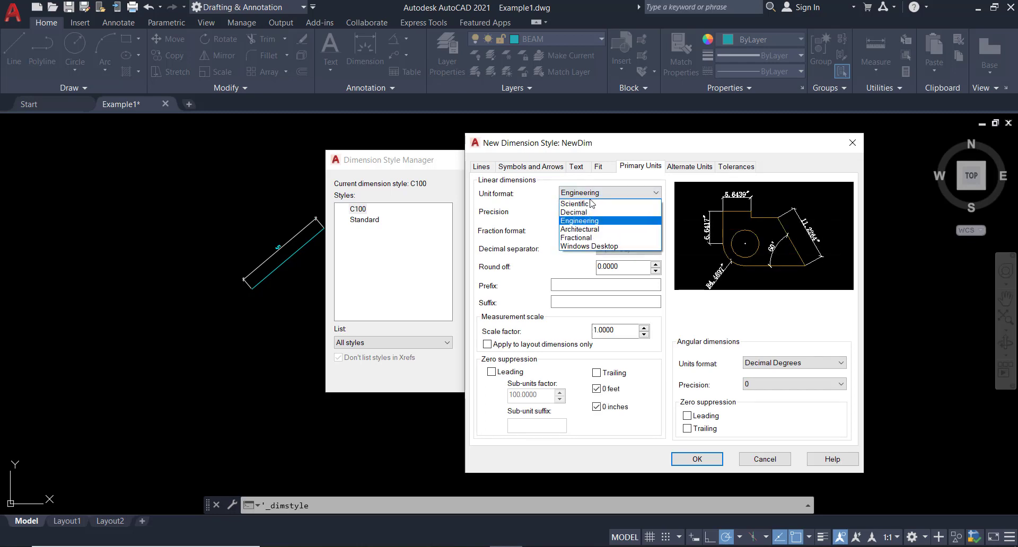
click(594, 202)
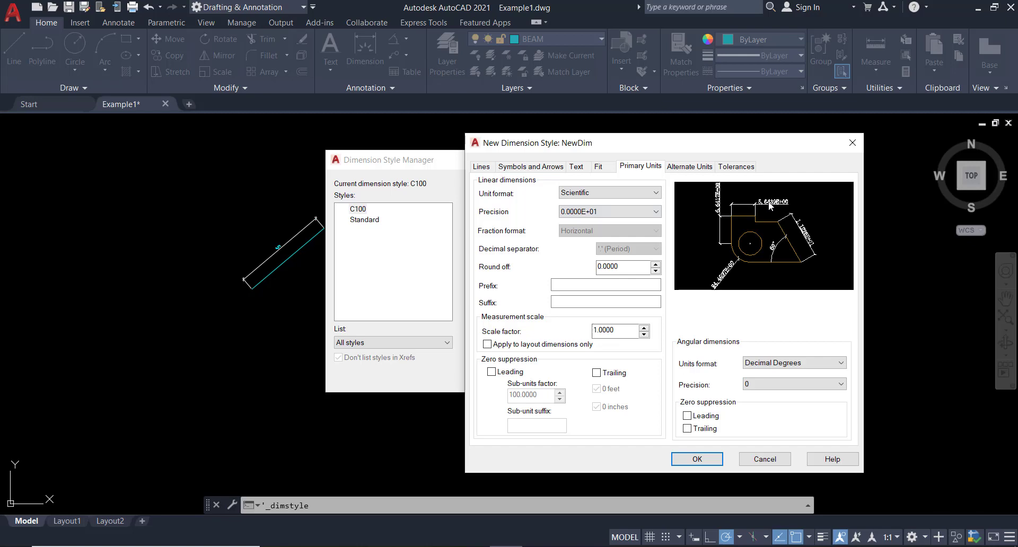
click(618, 195)
click(592, 211)
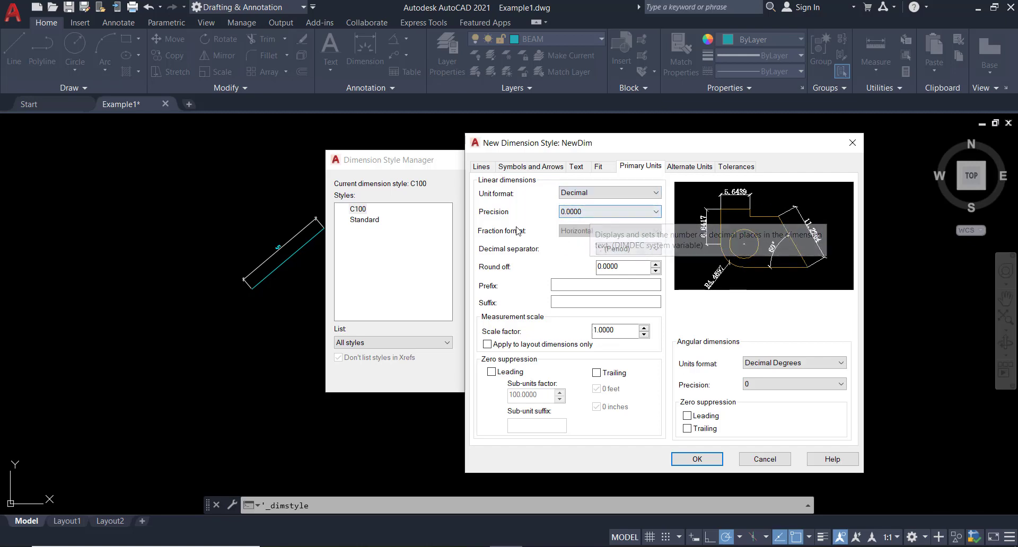
click(578, 213)
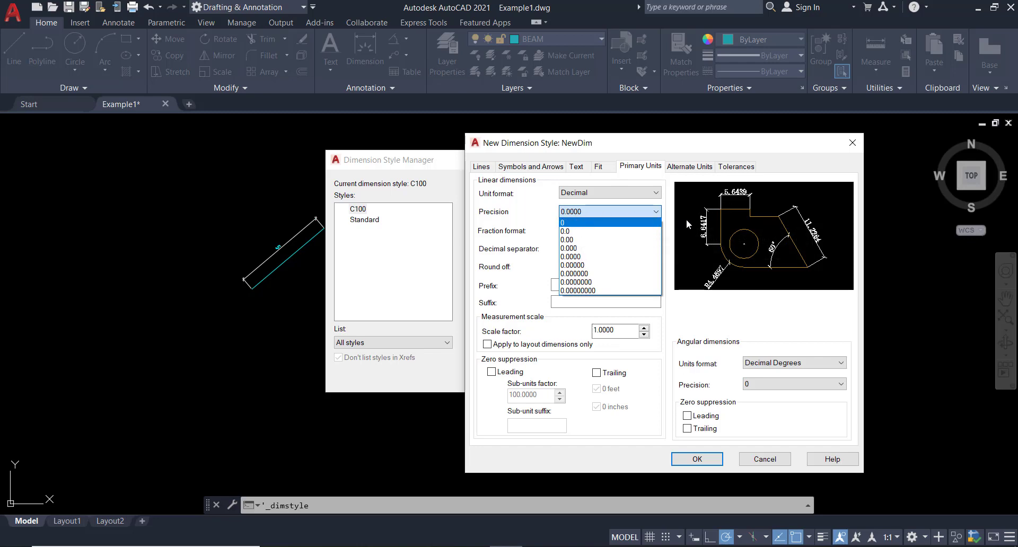
click(569, 242)
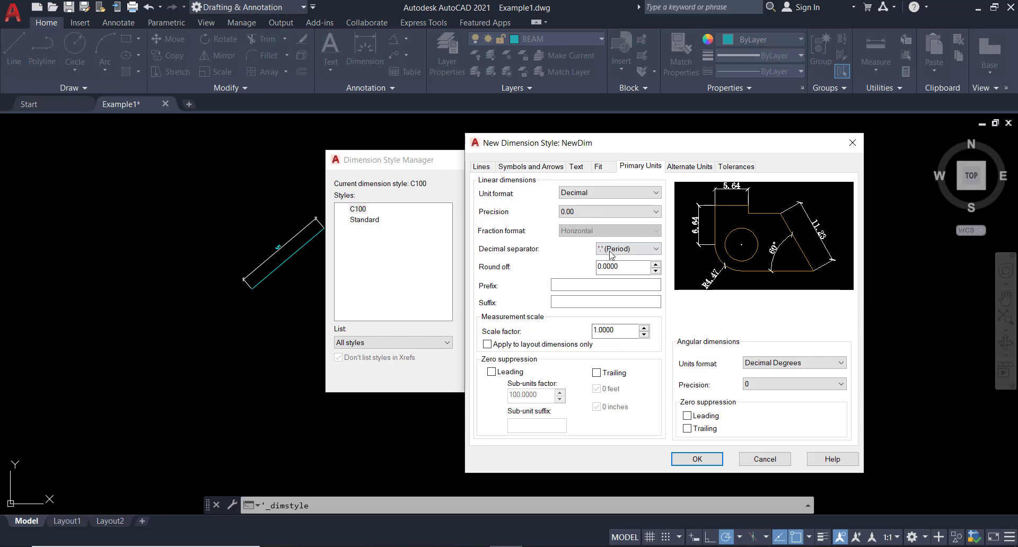
click(654, 245)
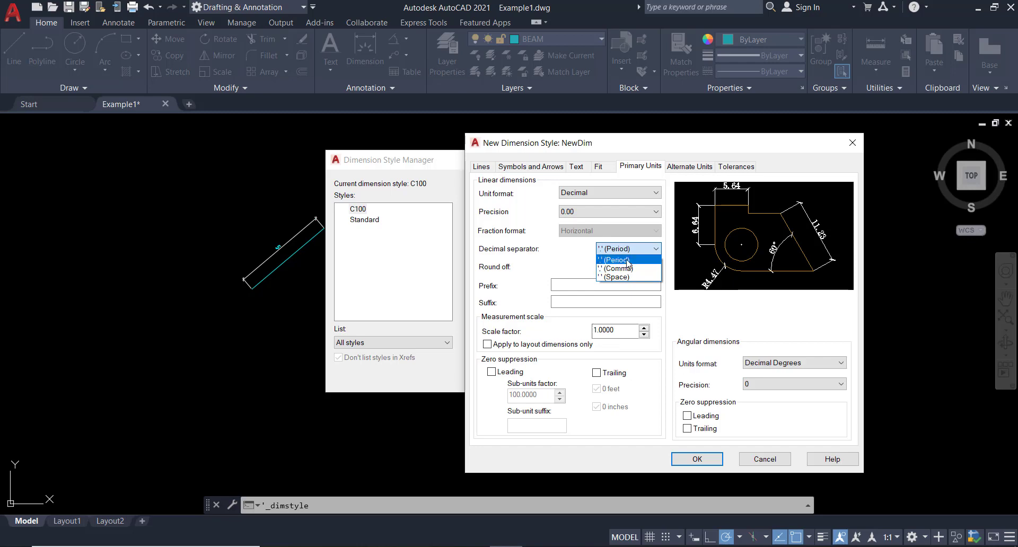
click(627, 261)
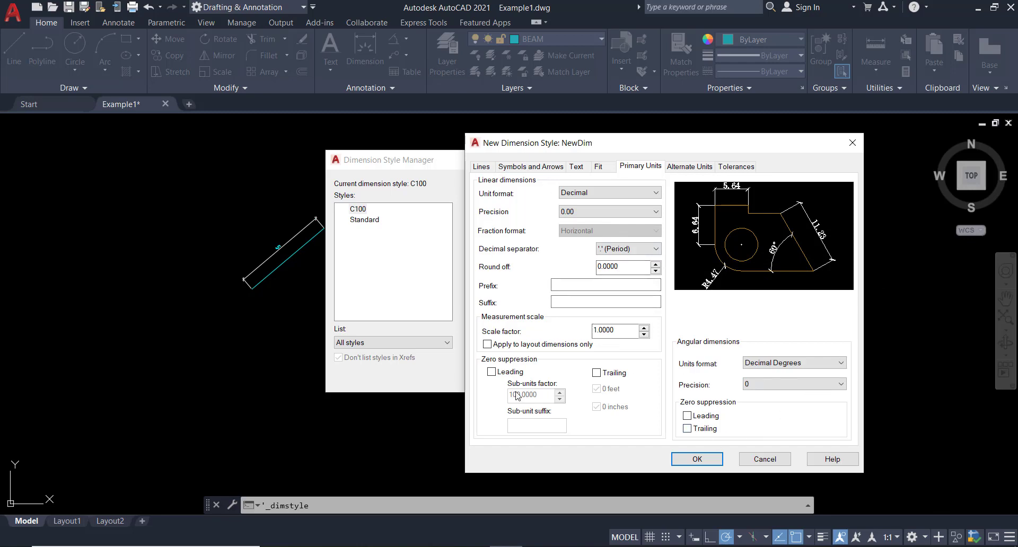
click(692, 460)
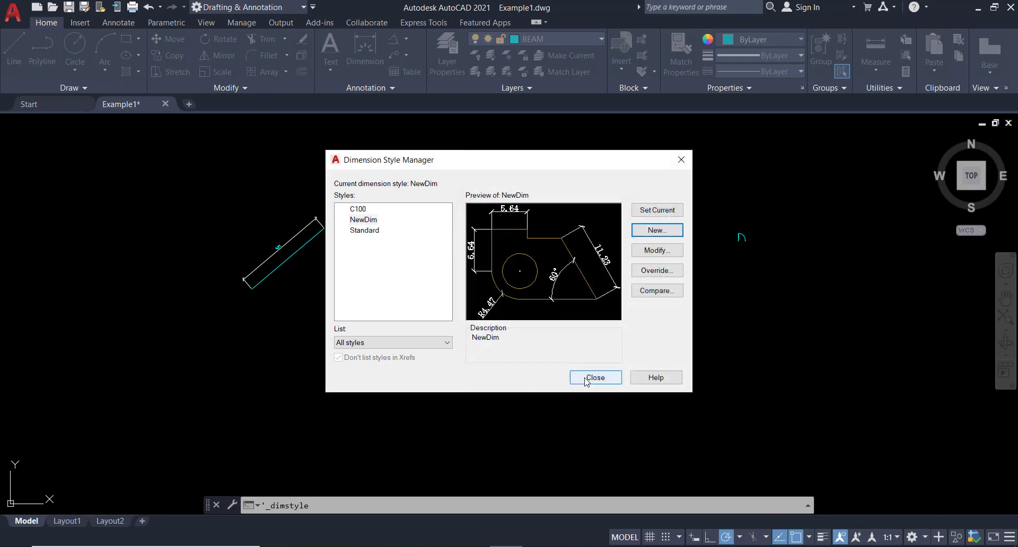
- Switch the 6.74 dimension on the rectangle's top edge to the NewDim style, then clear the selection
click(585, 378)
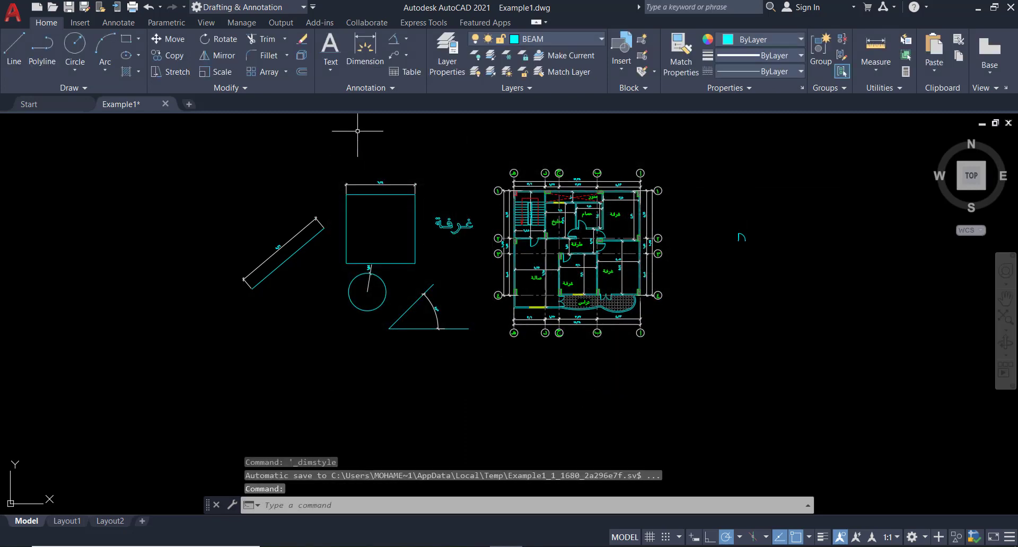
click(387, 191)
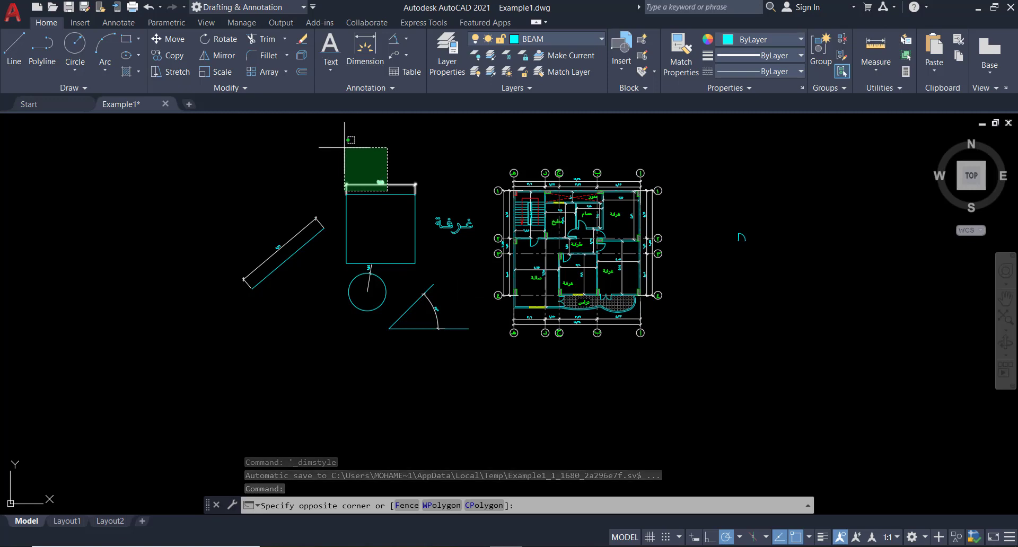
click(352, 155)
click(388, 90)
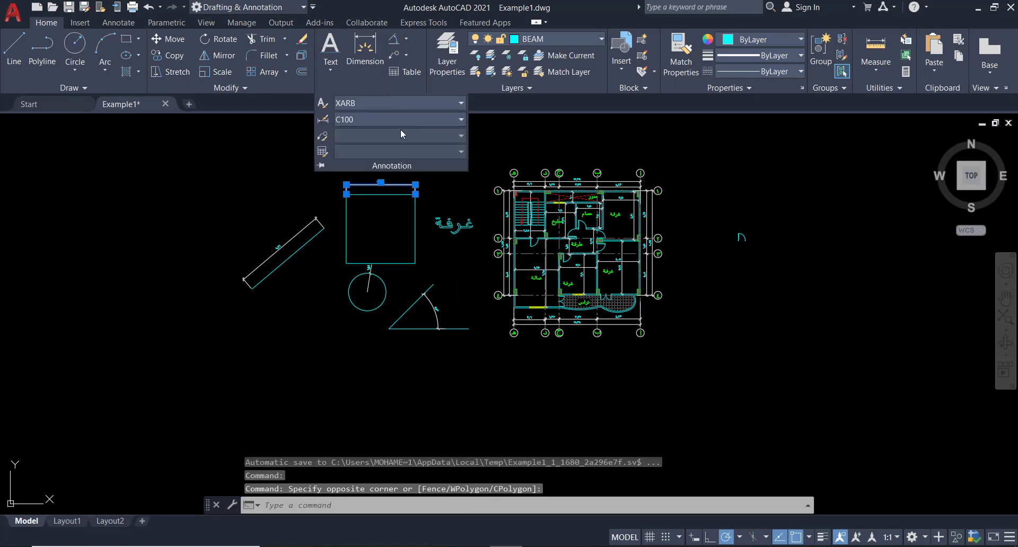
click(397, 120)
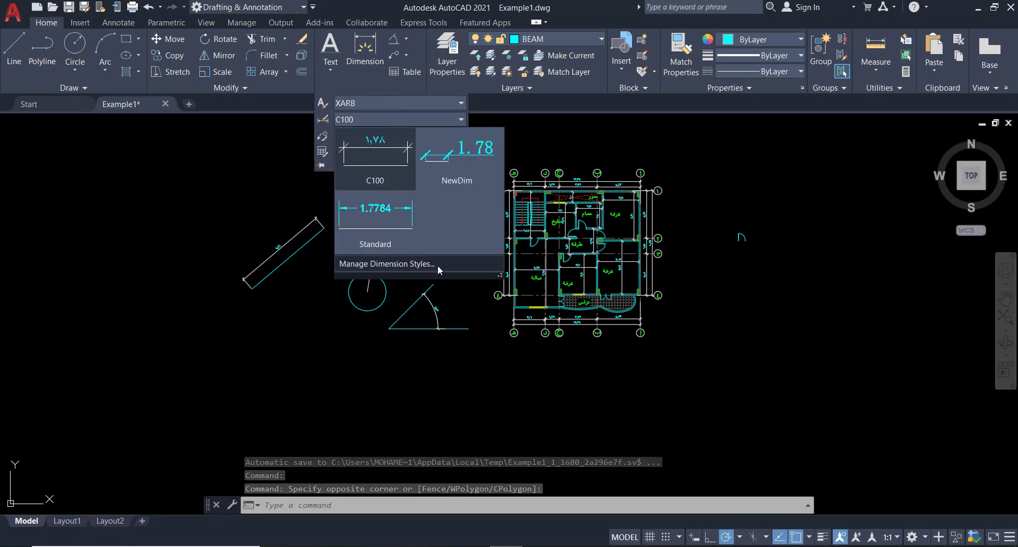
click(468, 159)
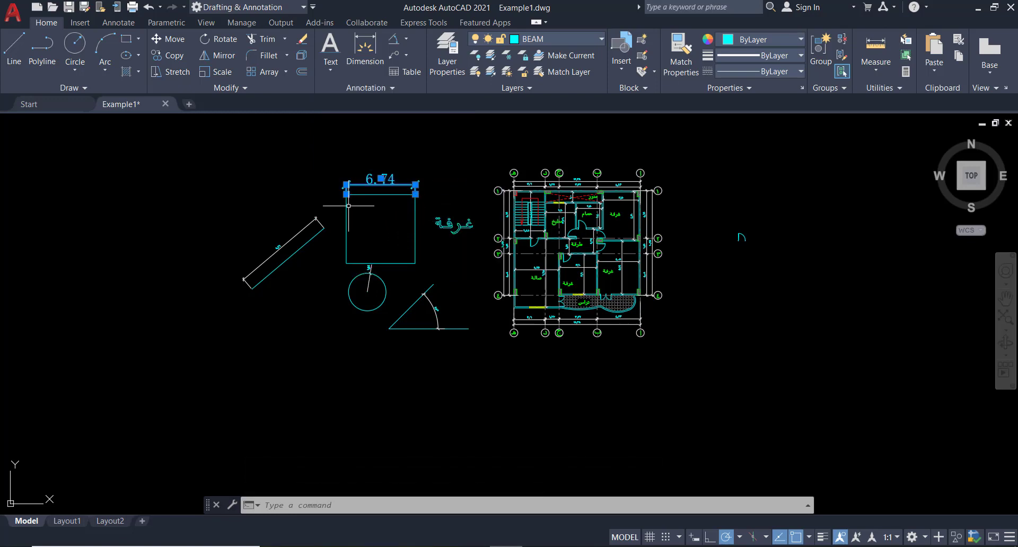
click(353, 207)
key(Escape)
click(401, 182)
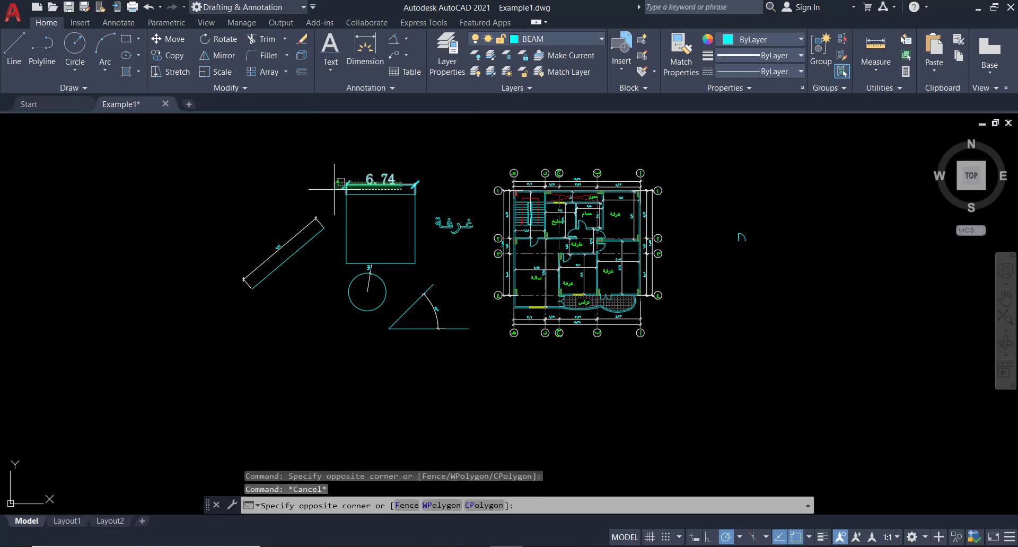
key(Escape)
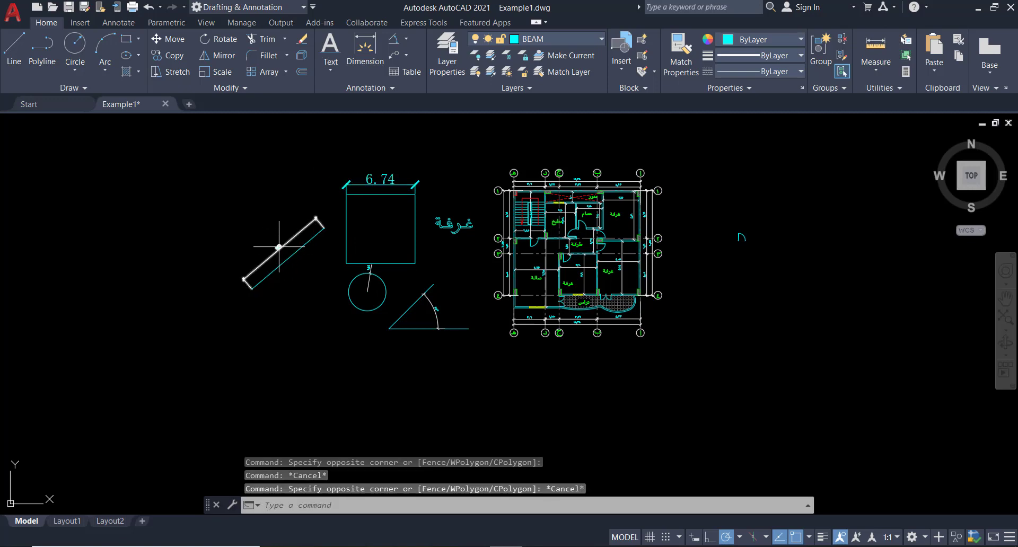